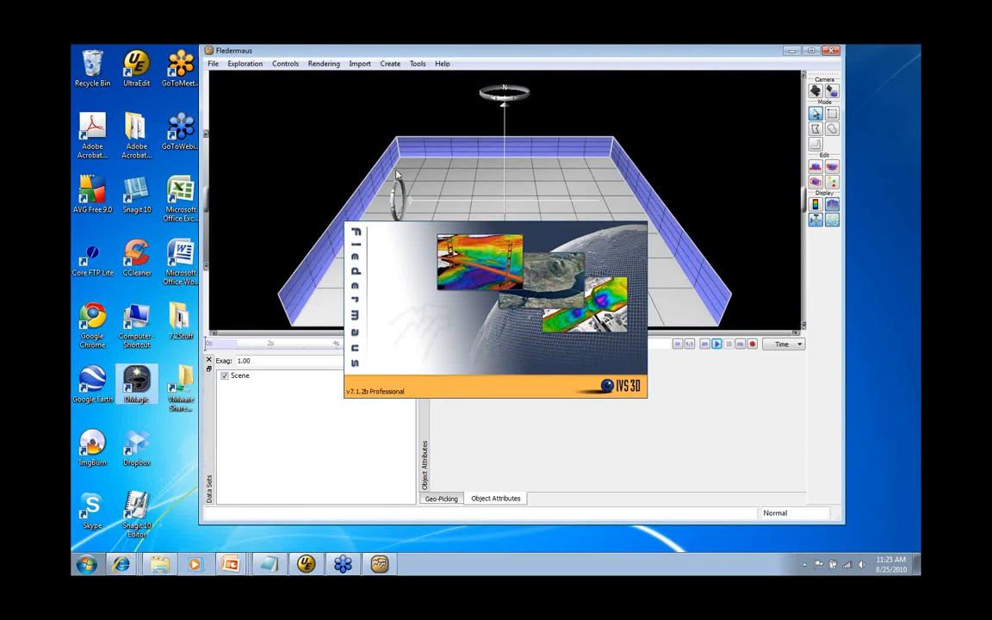
Step: Reposition the main application window on the desktop
drag(594, 56, 504, 66)
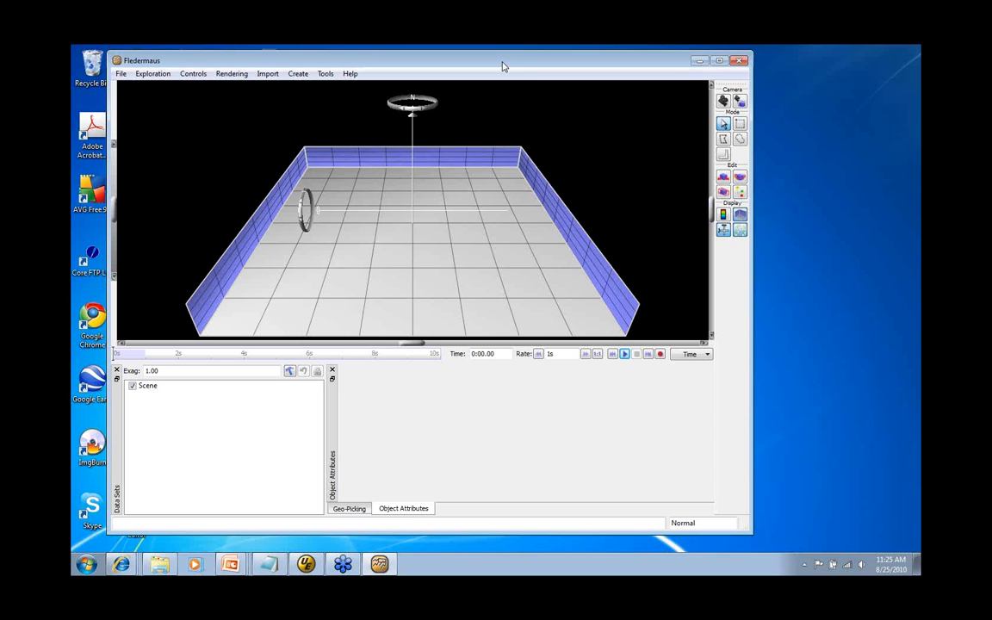
drag(532, 66, 535, 68)
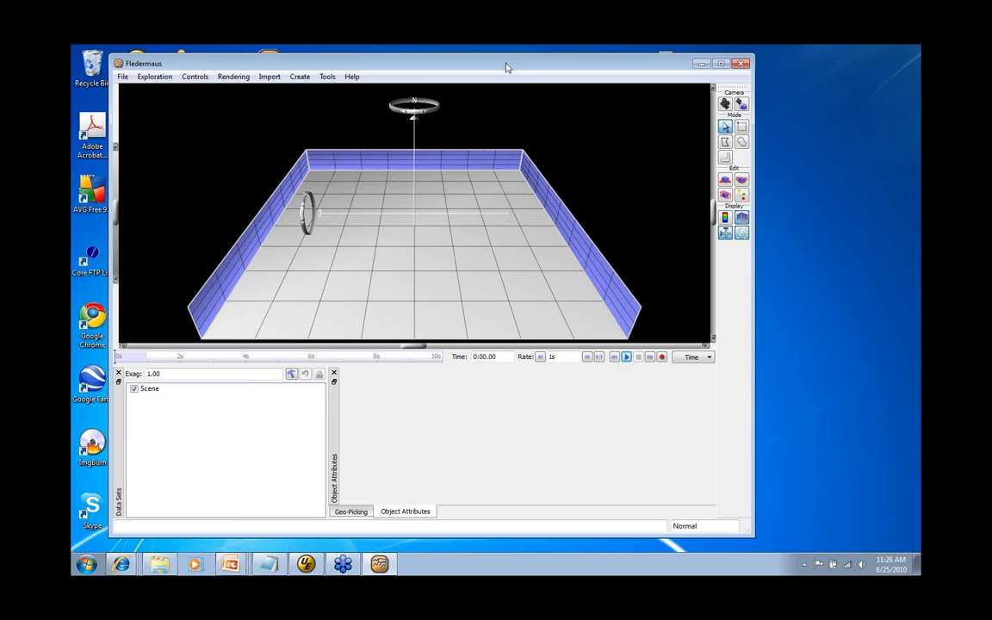
drag(272, 69, 256, 62)
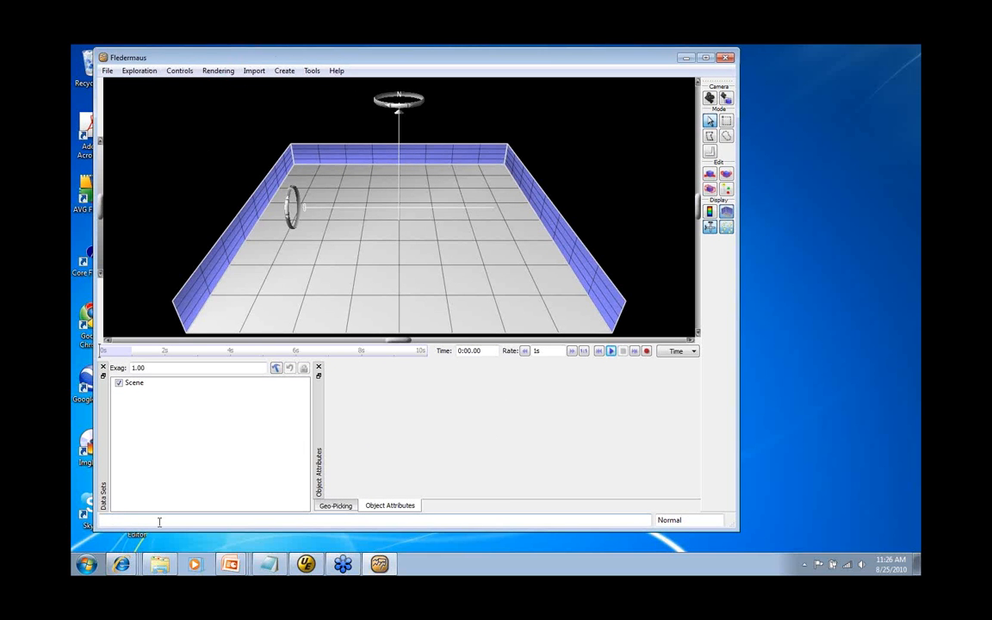
drag(366, 60, 369, 64)
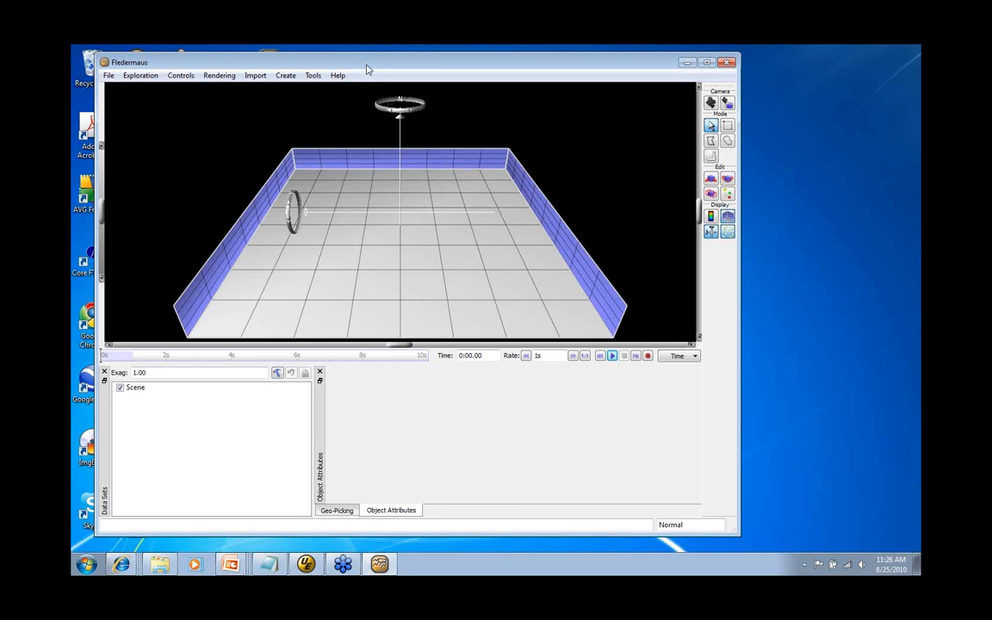
Step: Switch to Windows Explorer and browse the Ungridded_Data and Gridded_Data folders inside the Portsmouth folder
mouse_move(160, 564)
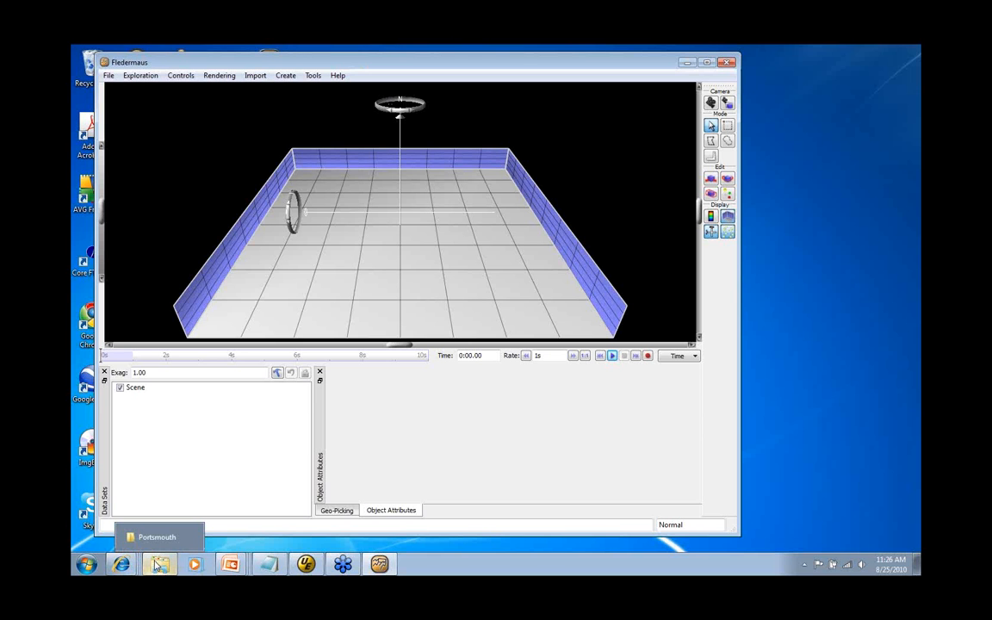
click(159, 564)
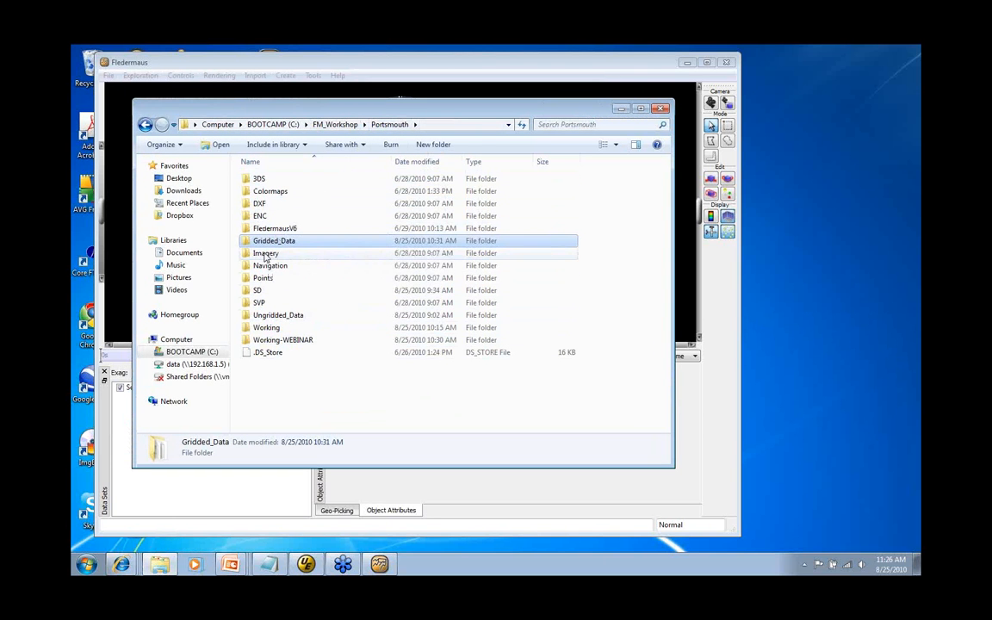
double_click(269, 316)
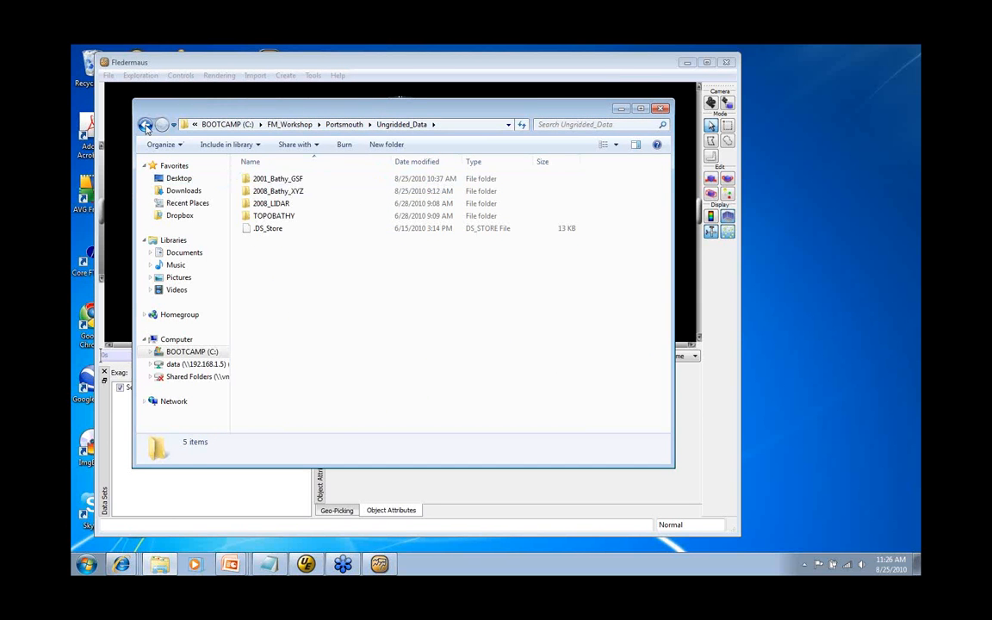
click(145, 125)
double_click(285, 243)
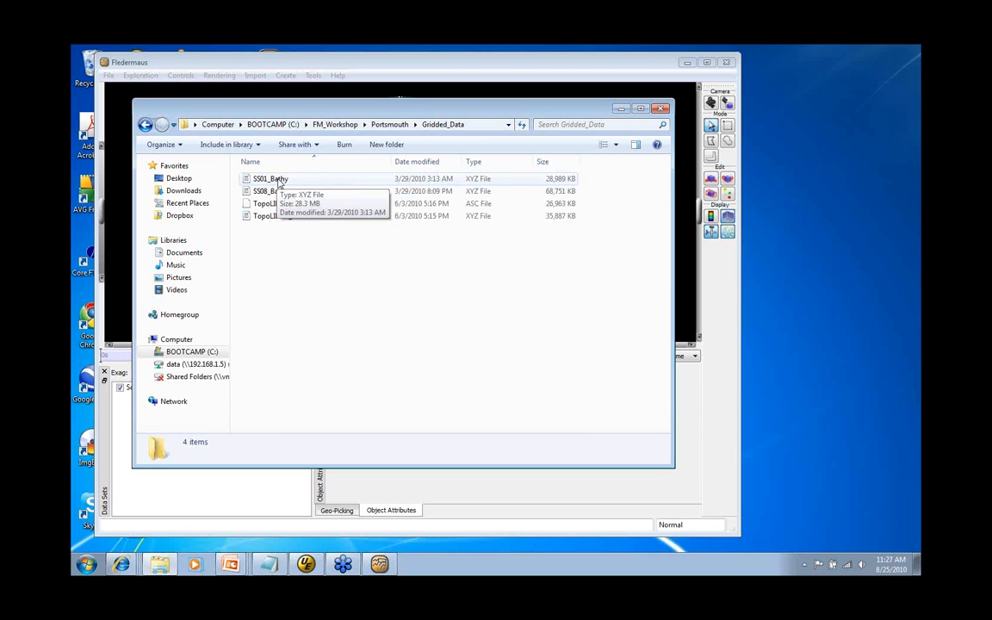
Step: Open the SS08_Bathy XYZ file in WordPad to examine its columns, and minimize the text and folder windows
click(278, 192)
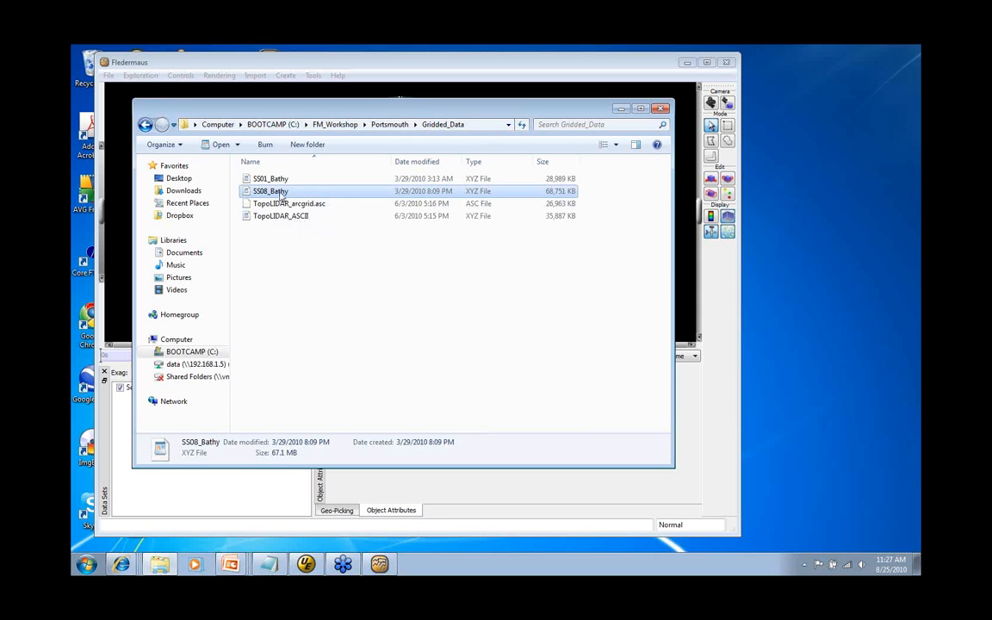
right_click(275, 194)
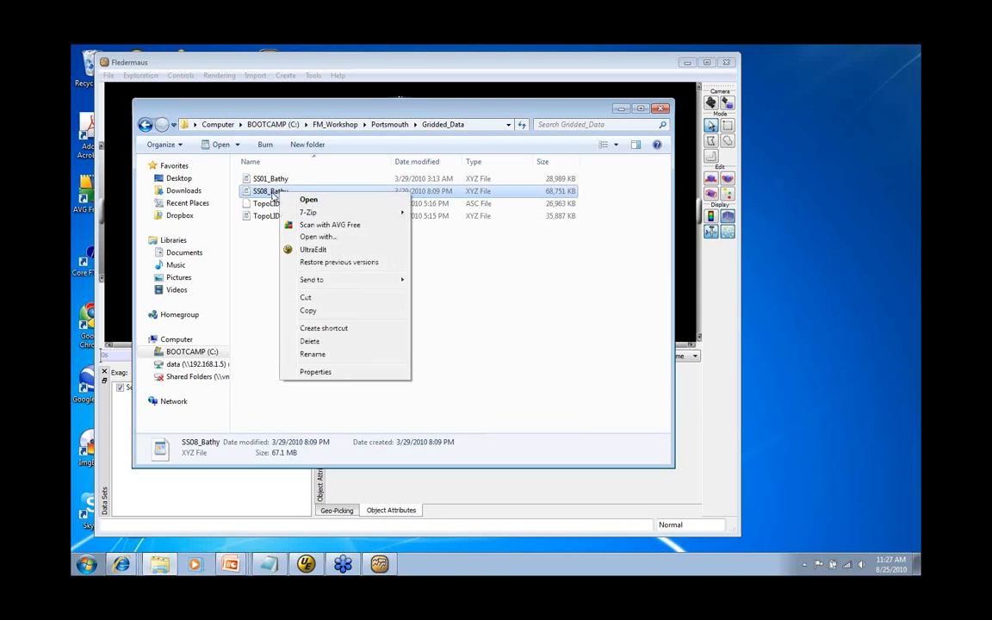
double_click(275, 197)
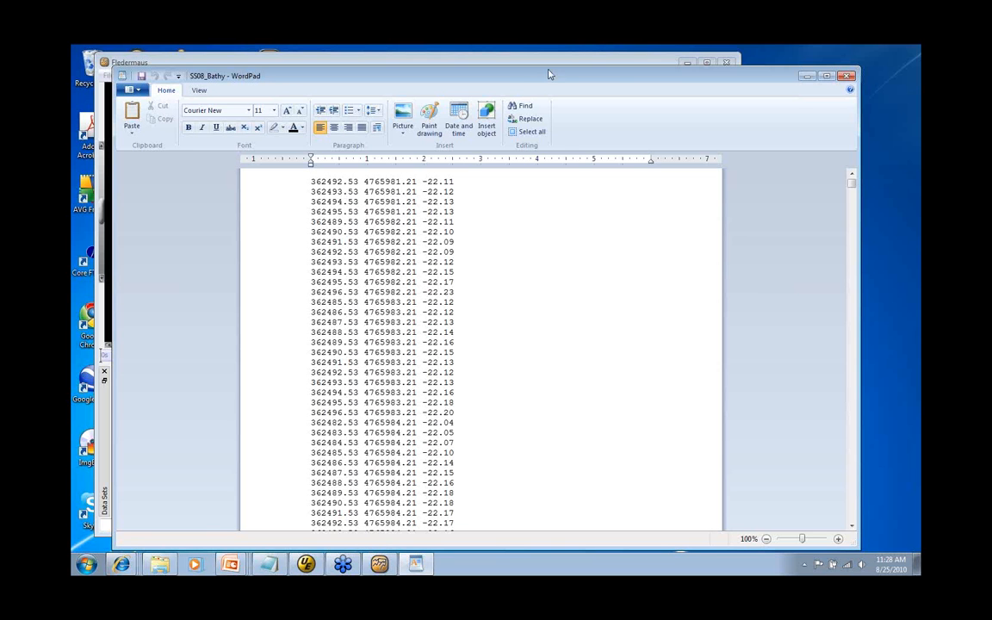
drag(619, 86, 439, 272)
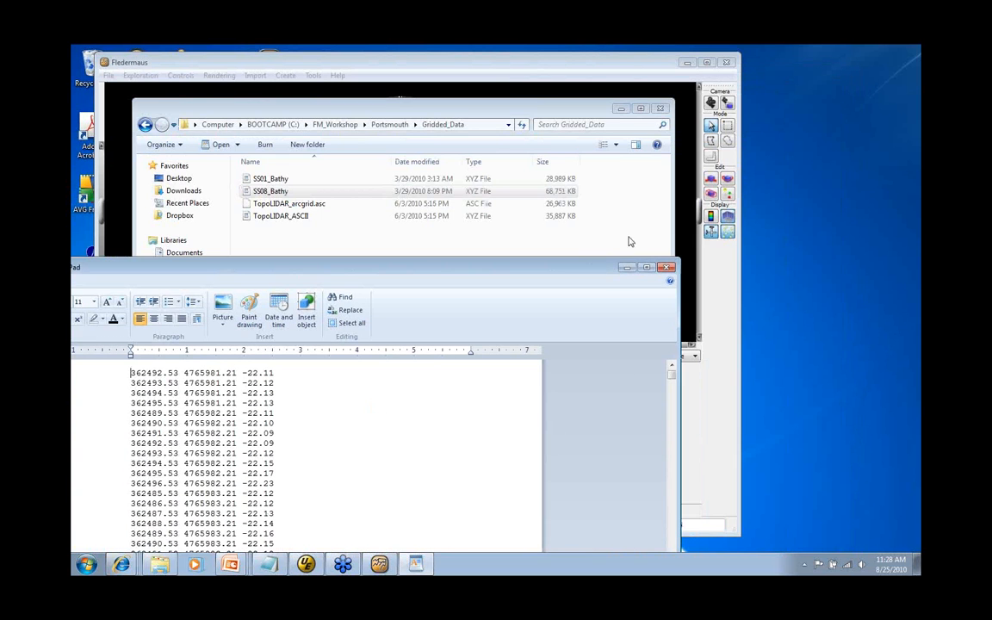
click(625, 267)
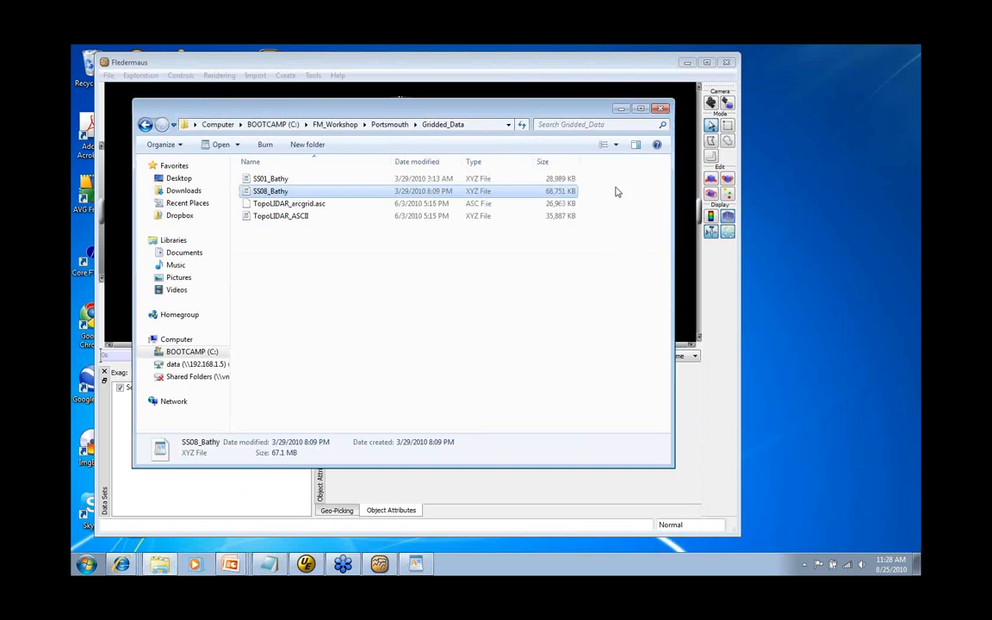
click(622, 110)
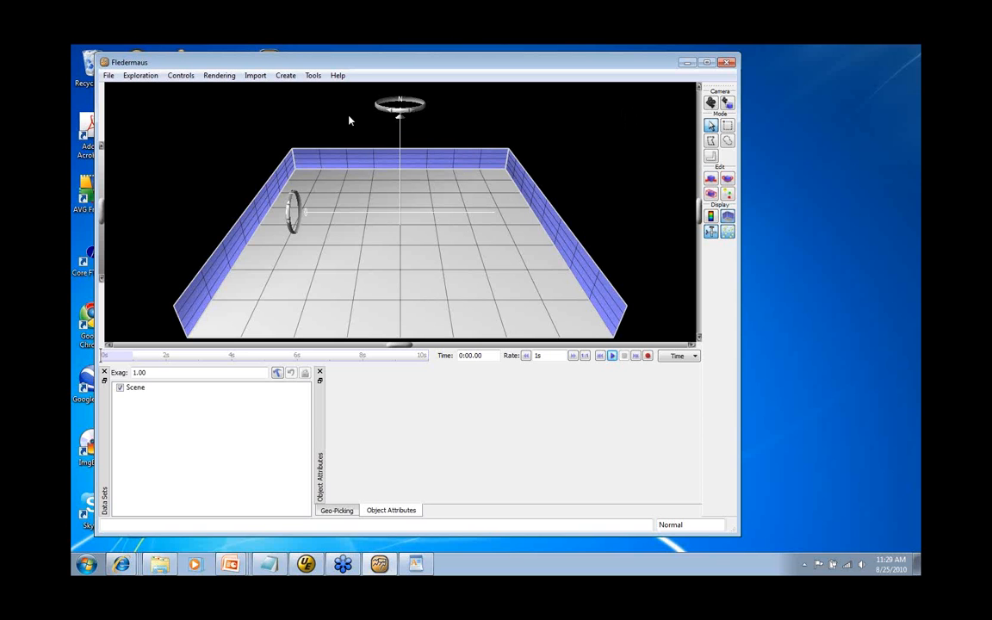
Step: Start a gridded data import in Fledermaus with the SS08_Bathy file from the Portsmouth Gridded_Data folder
click(259, 79)
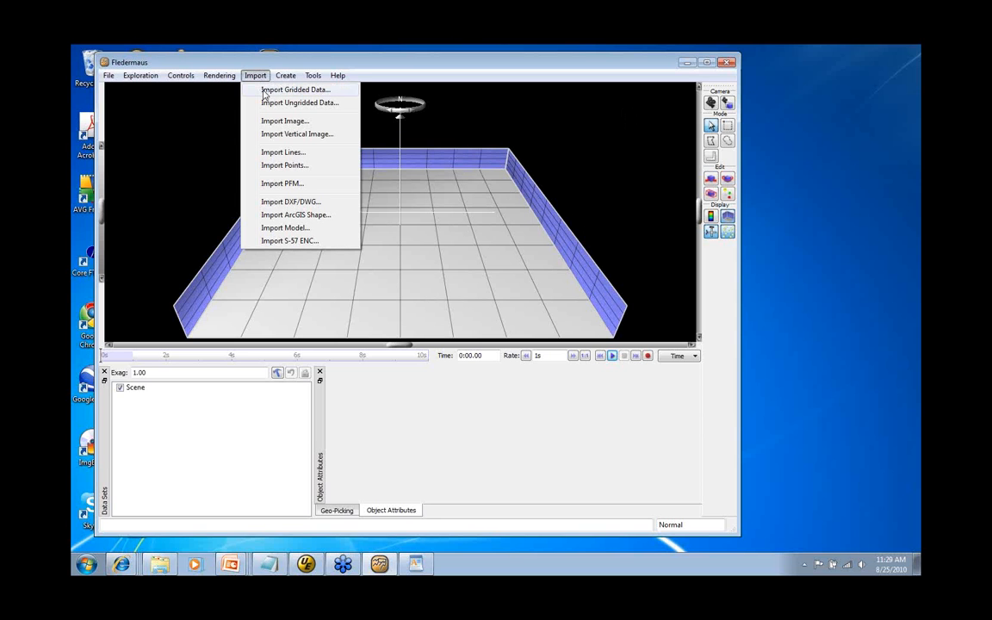
click(264, 91)
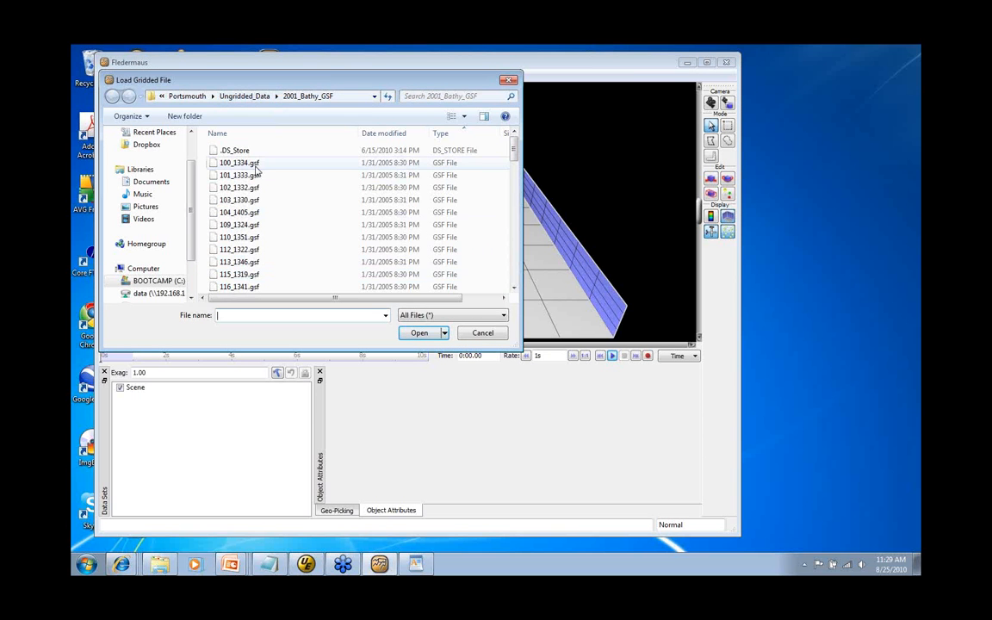
click(187, 95)
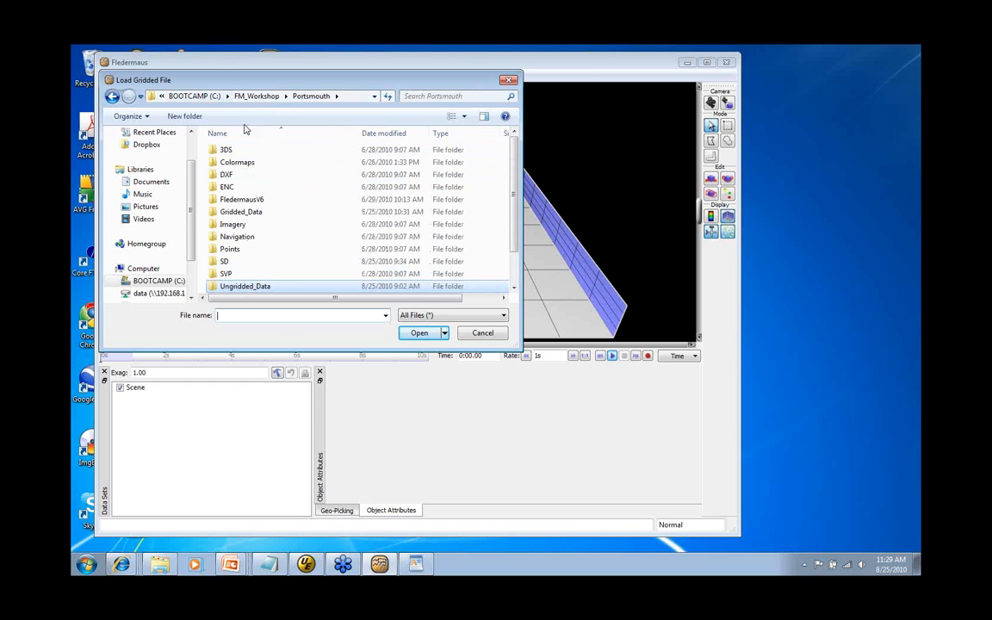
click(245, 213)
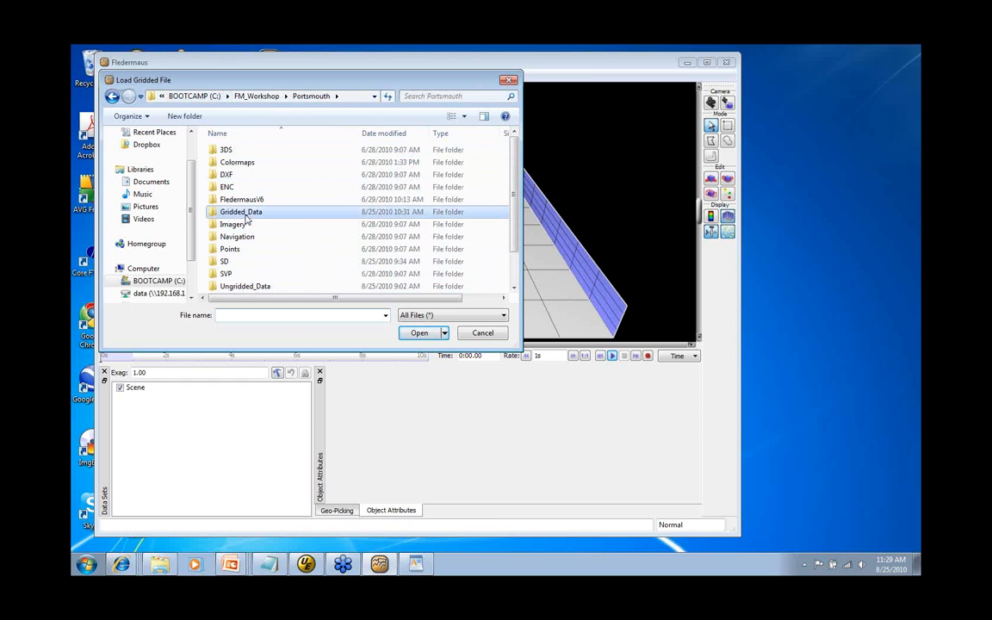
double_click(245, 214)
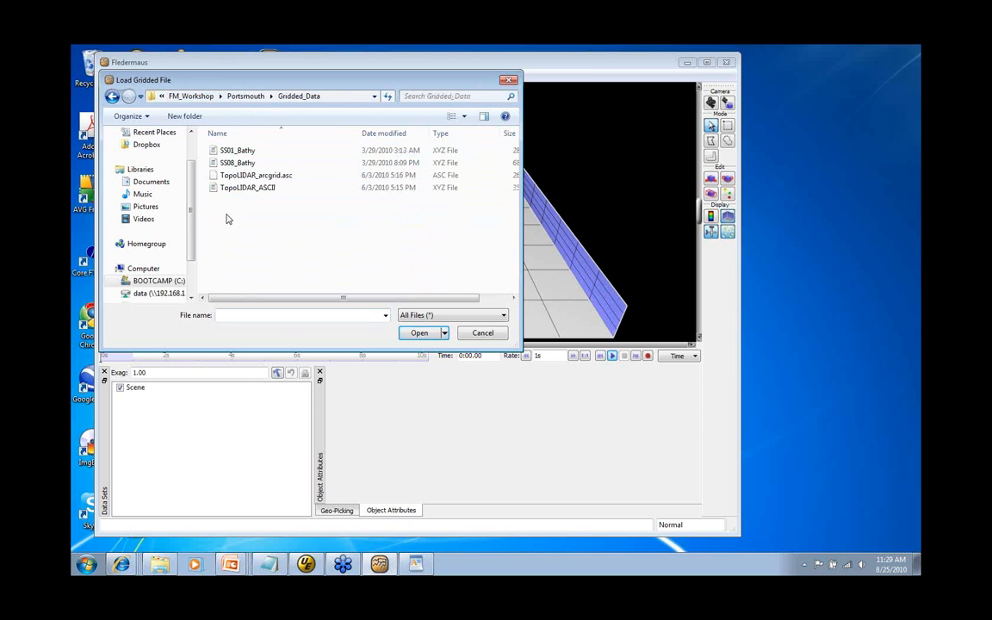
double_click(243, 165)
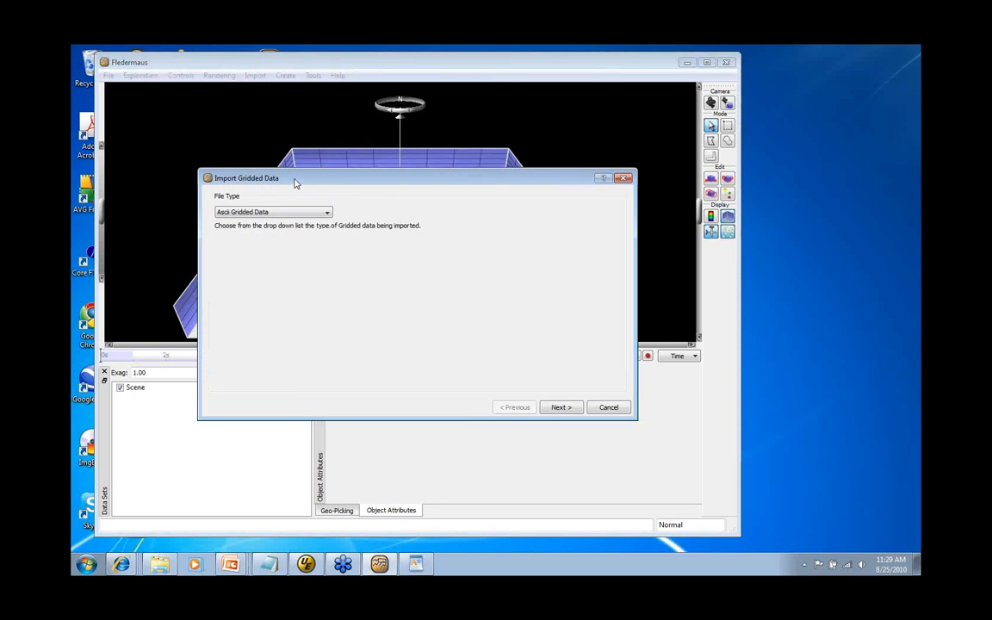
Step: Set the import file type to Ascii Gridded Data and accept the XYZ Variable data type
drag(298, 179, 309, 155)
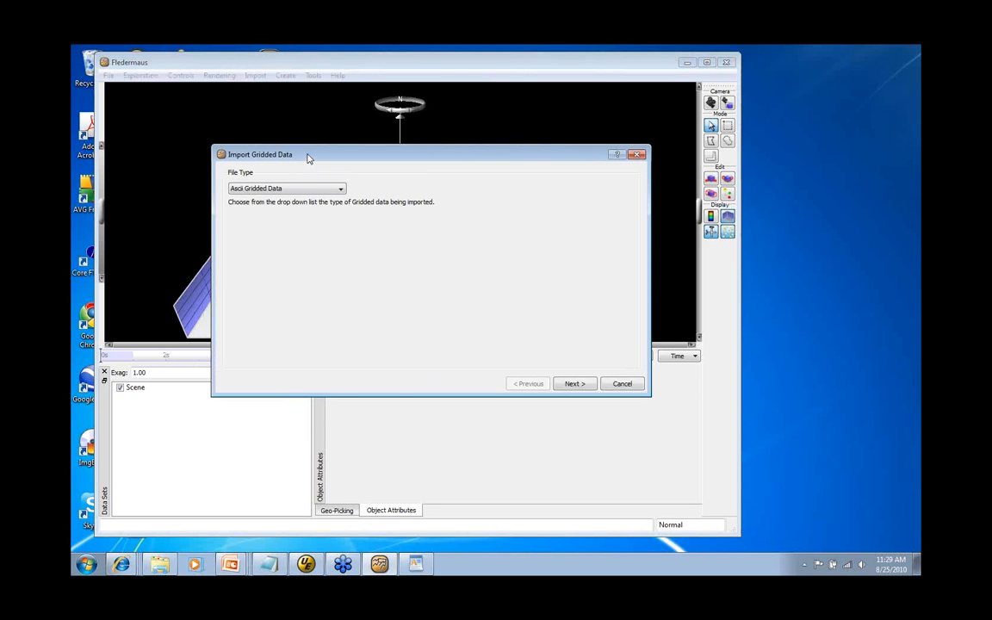
click(343, 192)
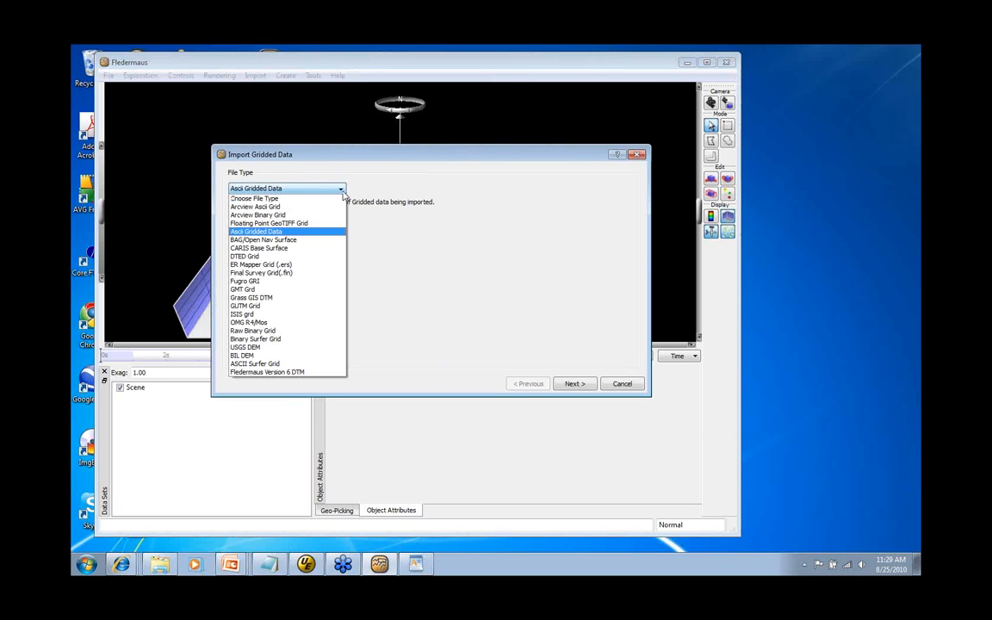
click(290, 233)
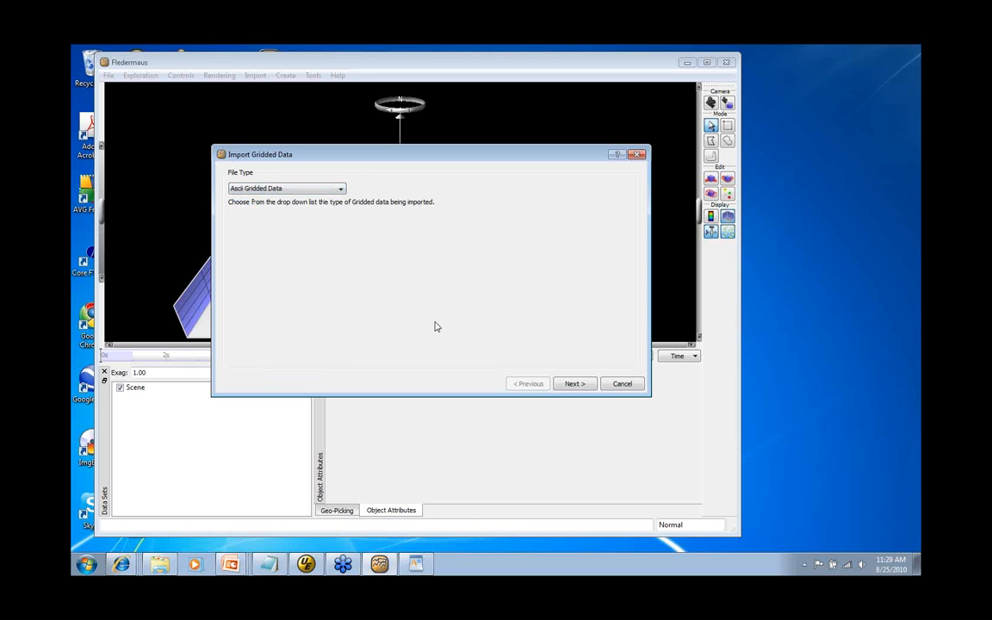
click(572, 384)
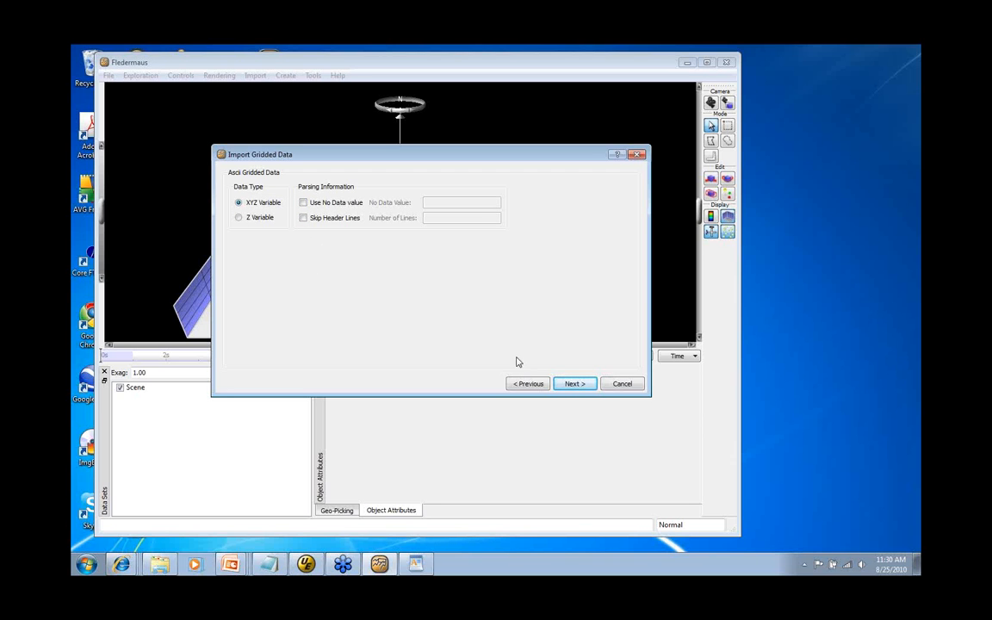
click(588, 389)
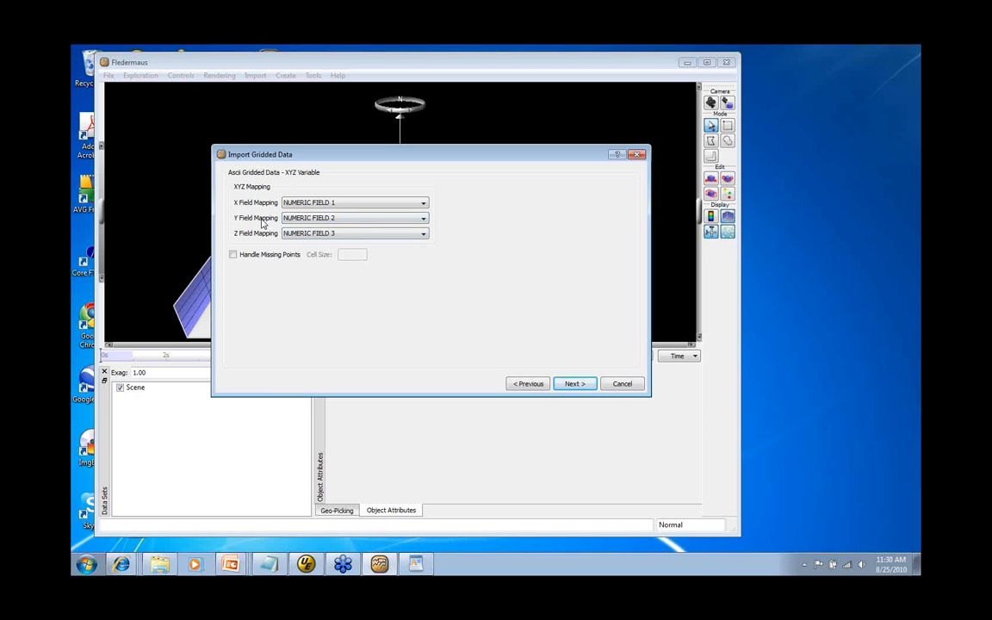
Step: Review the field choices and accept NUMERIC FIELD 1, 2 and 3 as the X, Y and Z mappings
click(422, 203)
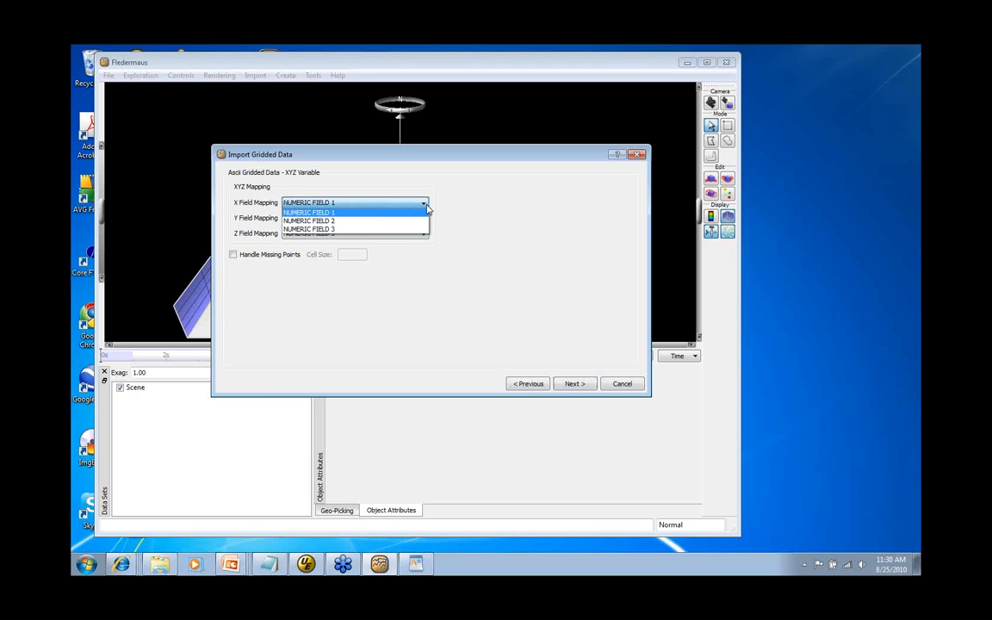
click(497, 212)
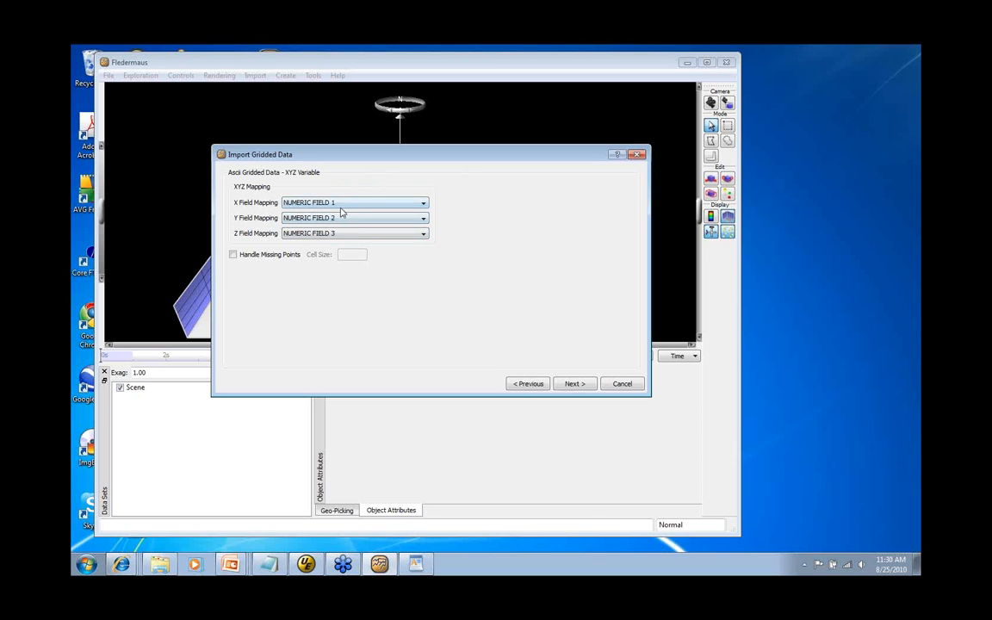
click(574, 384)
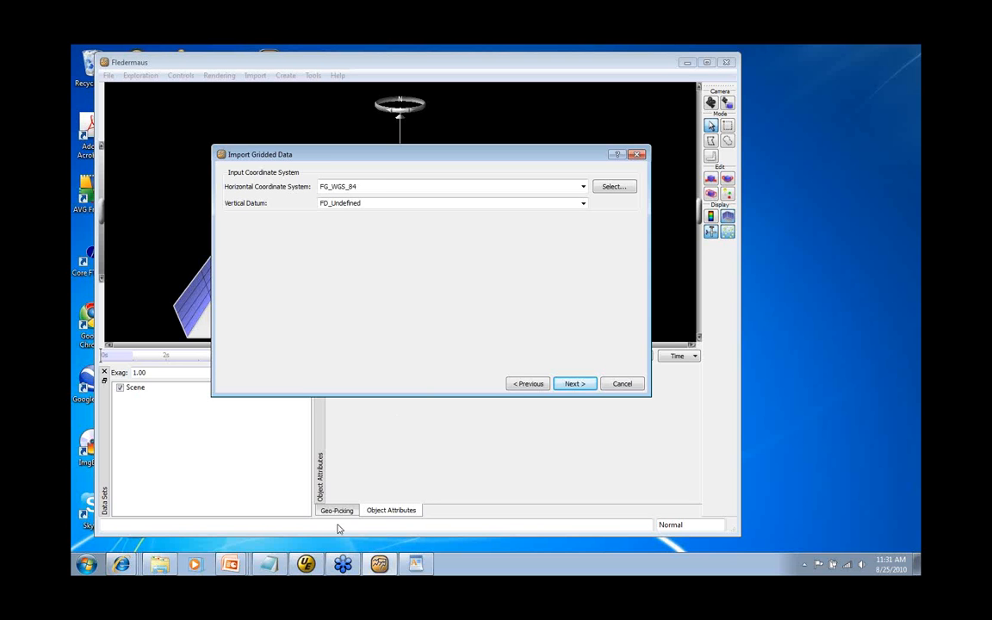
Step: Switch back to the SS08_Bathy text file in WordPad to check its coordinate values, and minimize it again
click(415, 564)
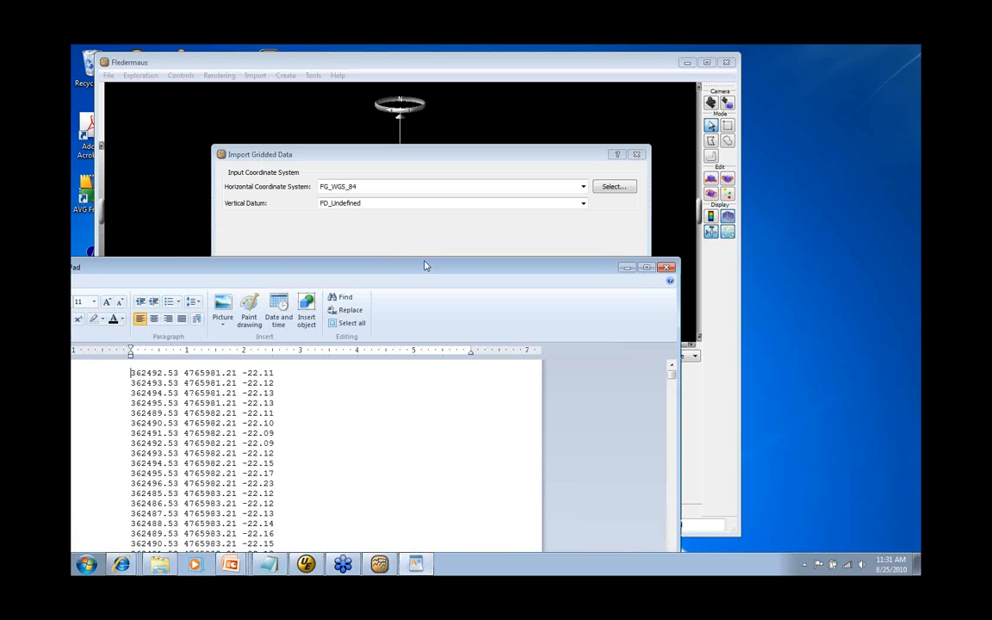
drag(426, 267, 491, 260)
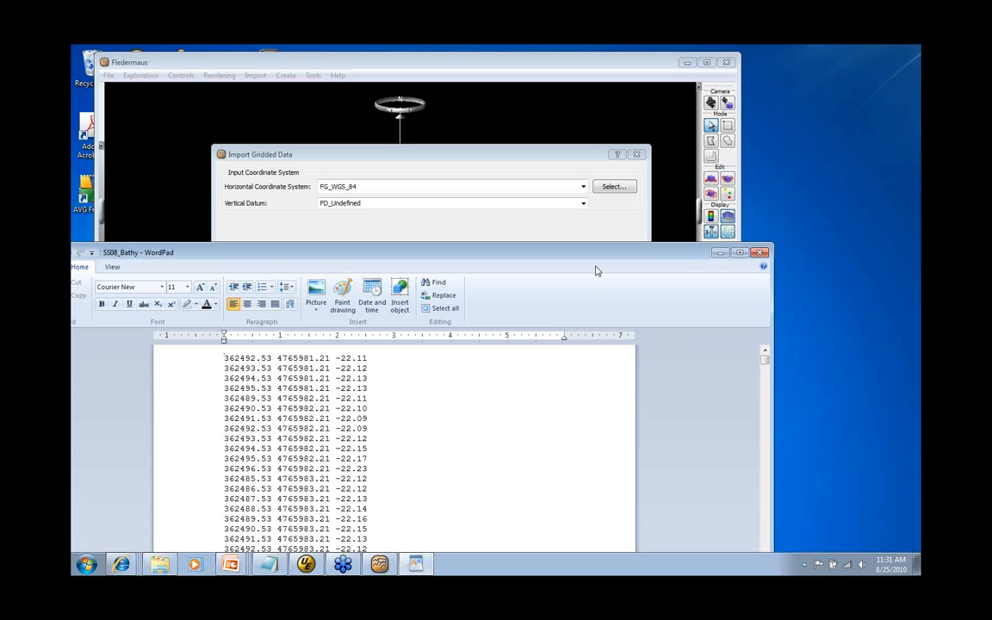
click(721, 254)
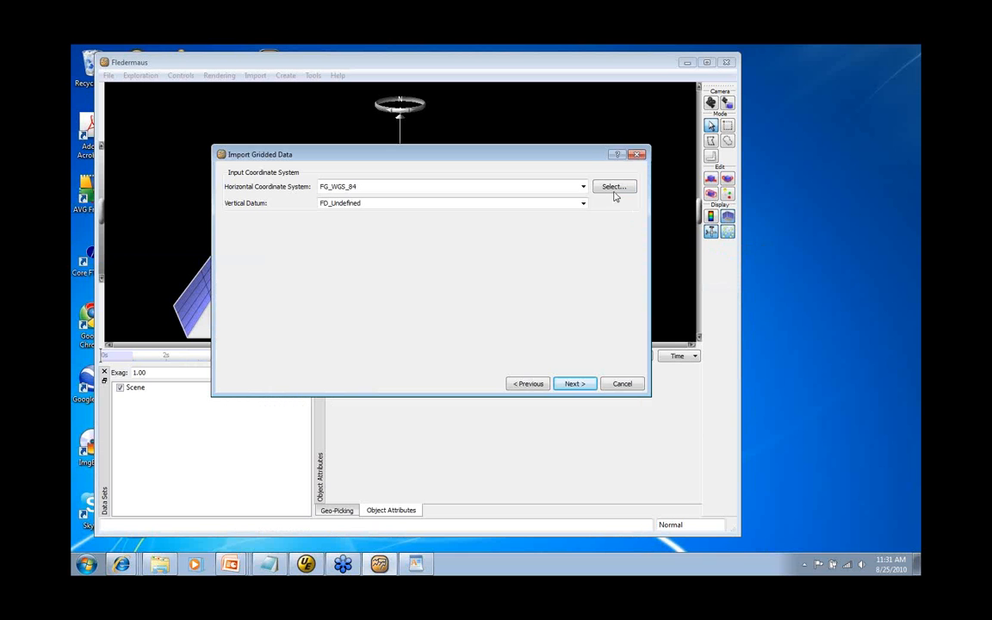
Step: Look through the listed common horizontal coordinate systems, including the WGS 84 UTM zones, without choosing one
click(583, 188)
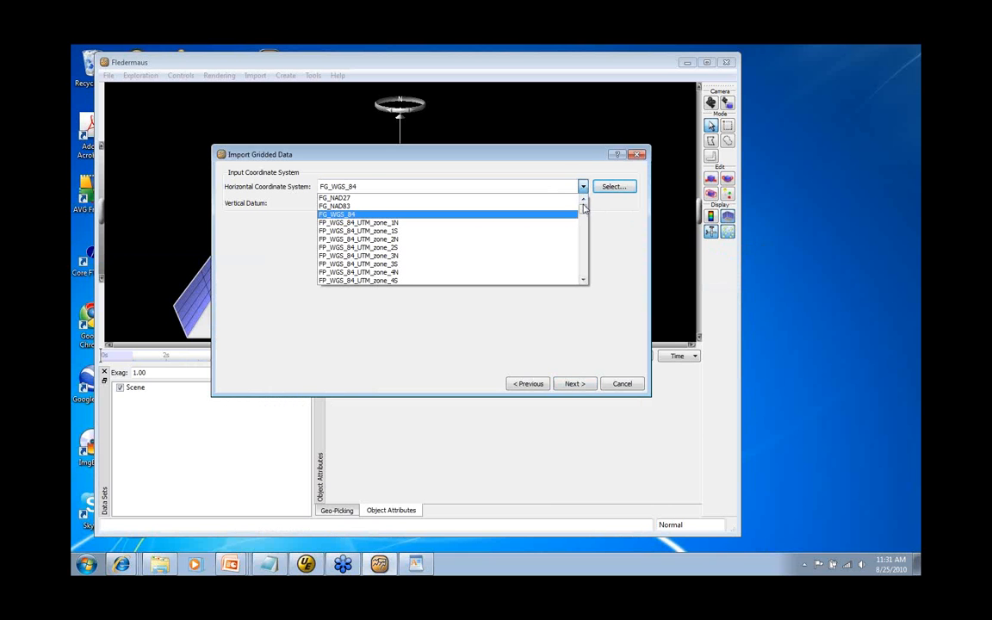
drag(584, 208, 584, 210)
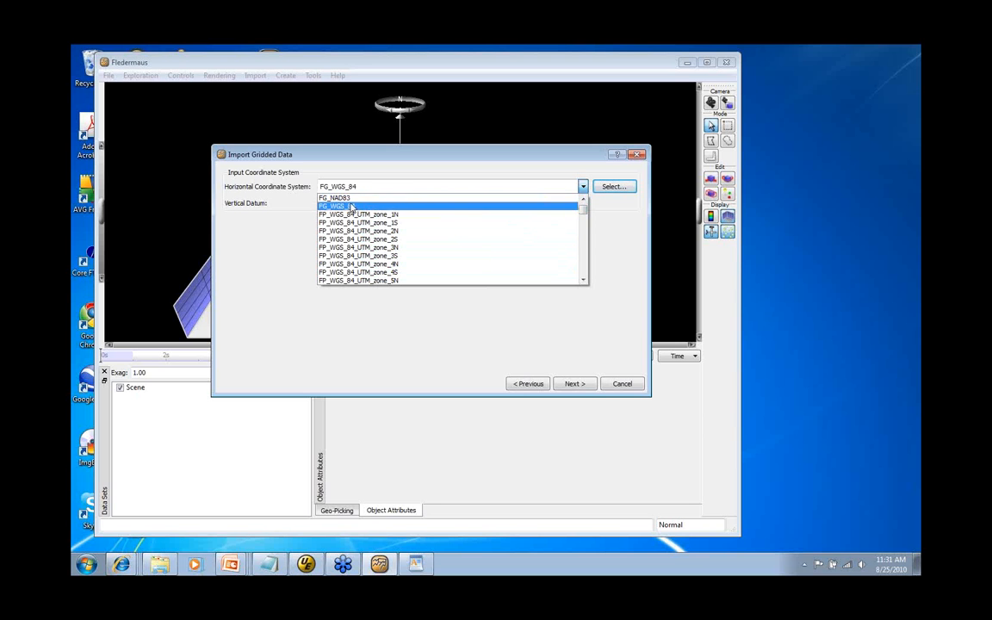
mouse_move(584, 209)
mouse_down()
mouse_move(587, 286)
mouse_move(593, 209)
mouse_up()
click(626, 223)
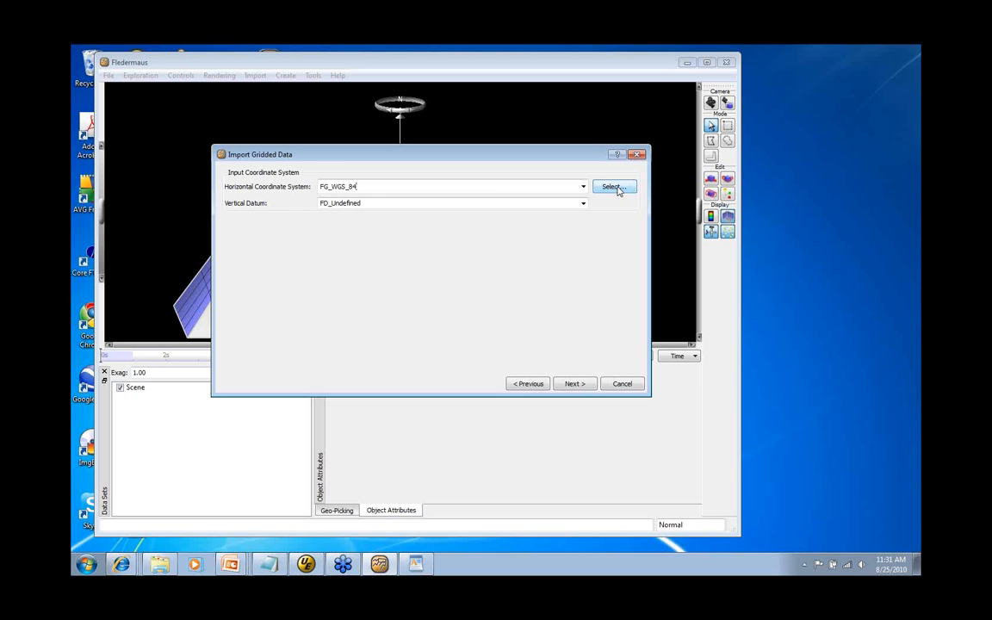
Step: Open the full coordinate system list, collapse the geographic systems, and inspect the FG_WGS_84 definition in the coordinate system editor without changing it
click(615, 187)
drag(578, 91, 480, 146)
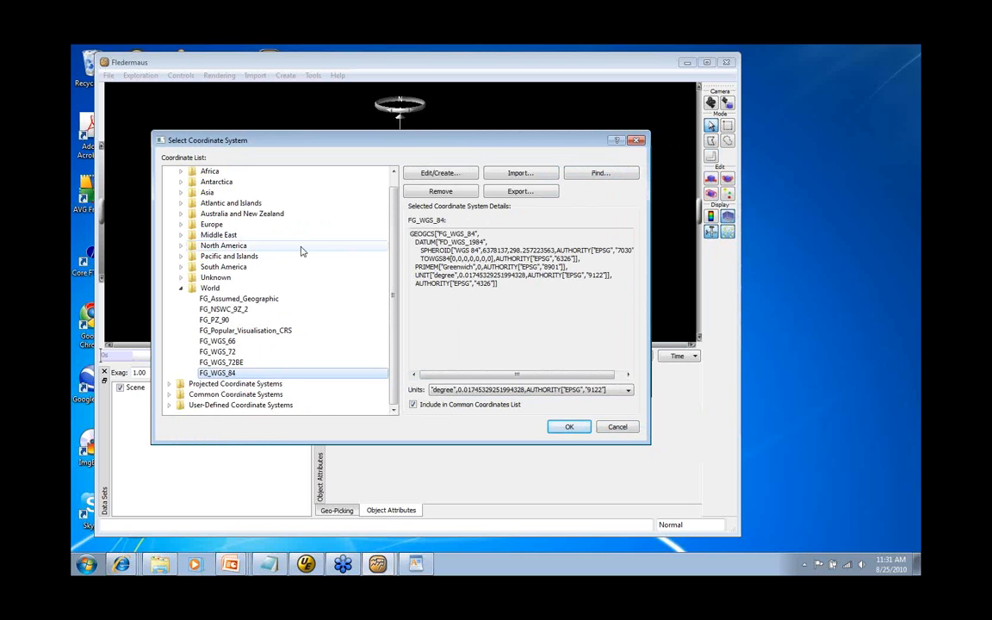
scroll(354, 236, up, 1)
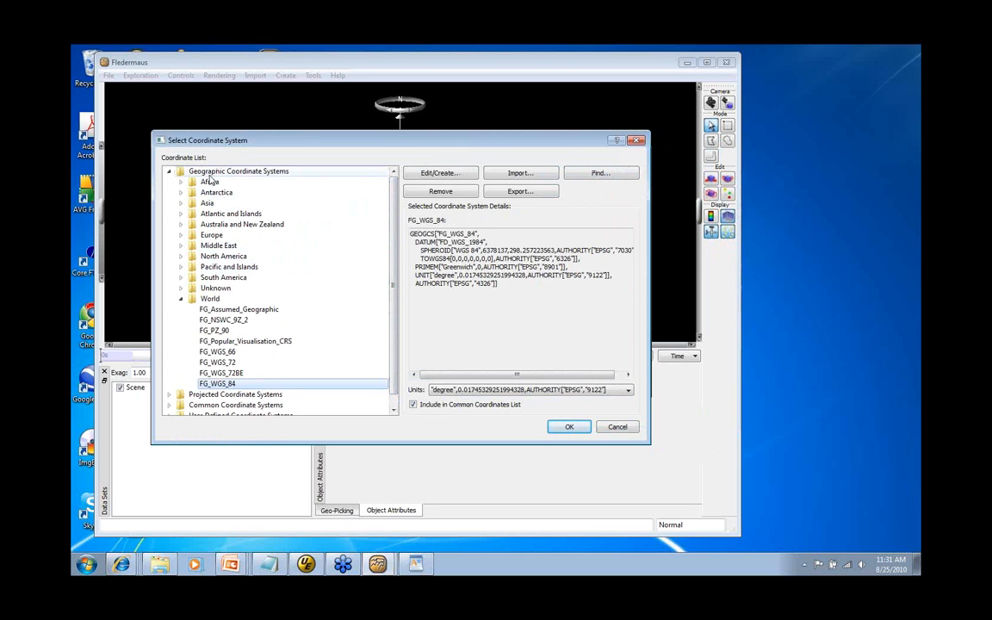
click(171, 173)
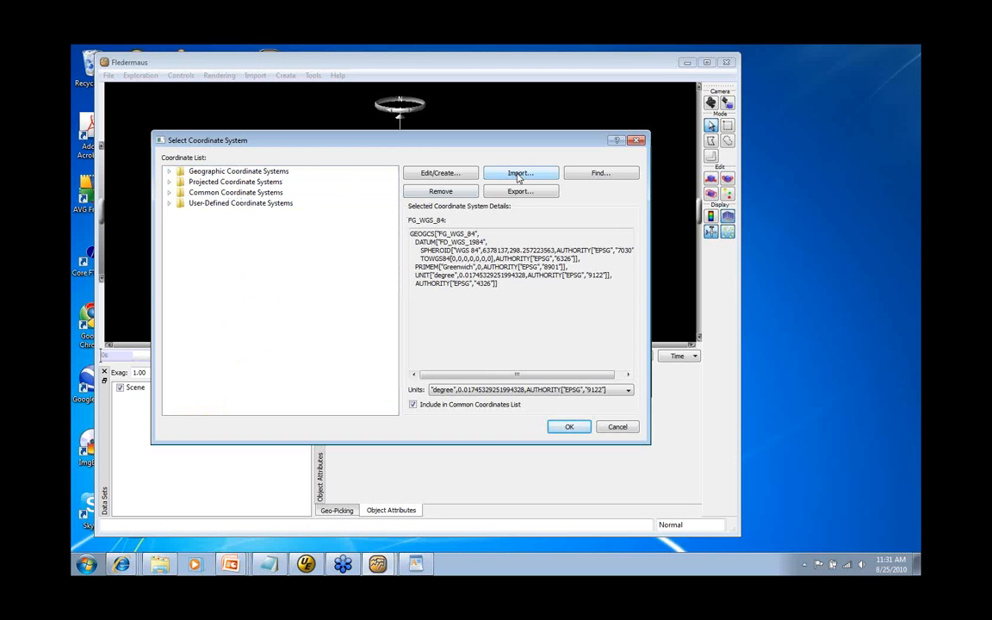
click(449, 175)
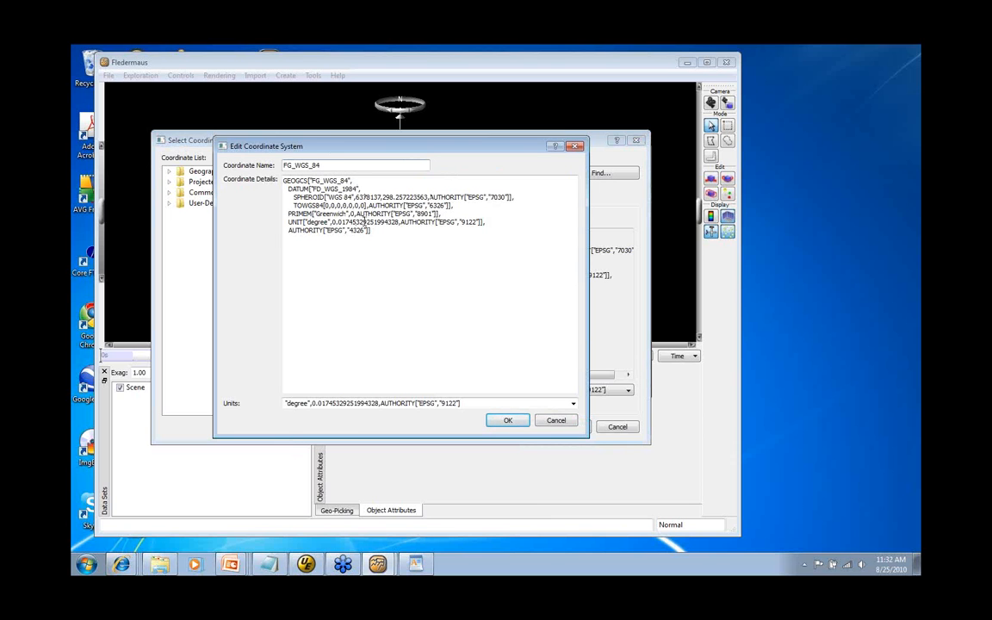
click(575, 145)
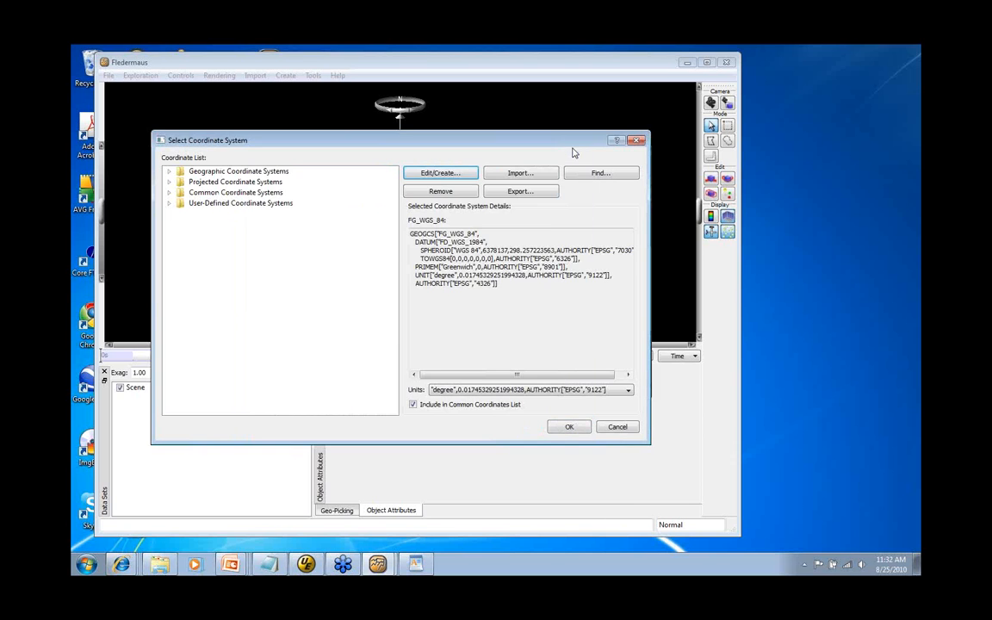
Step: Check which file types can be imported as coordinate systems, including WKT and ESRI PRJ, and leave the coordinate system selection without importing
click(513, 177)
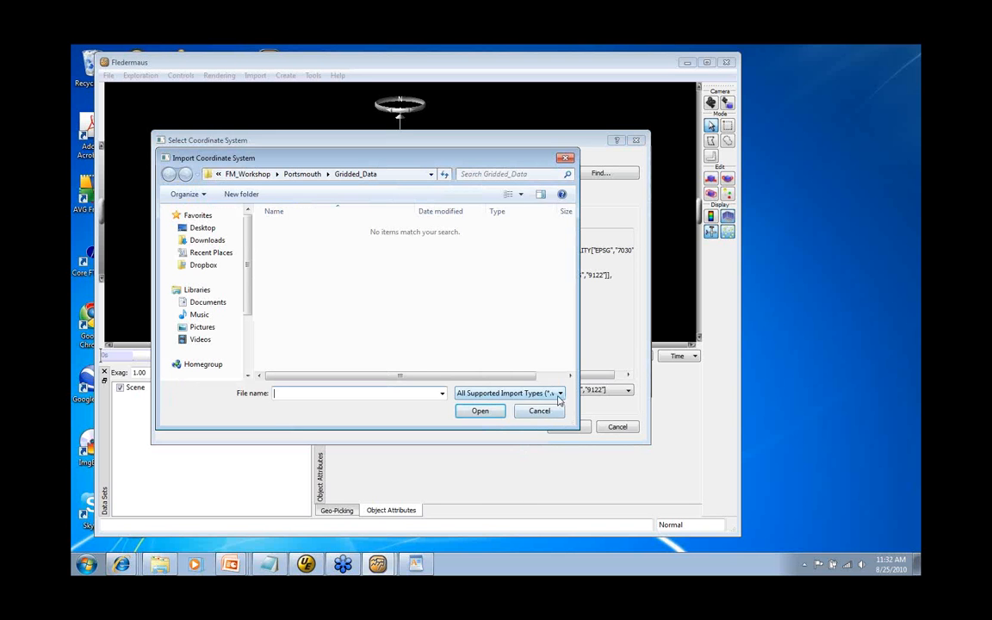
drag(574, 425, 646, 450)
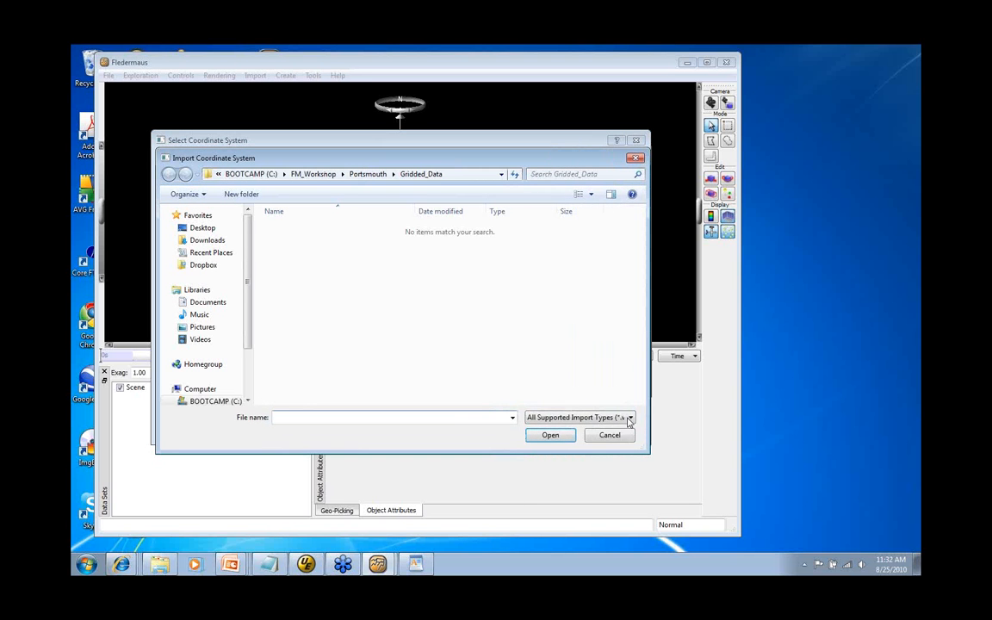
click(633, 418)
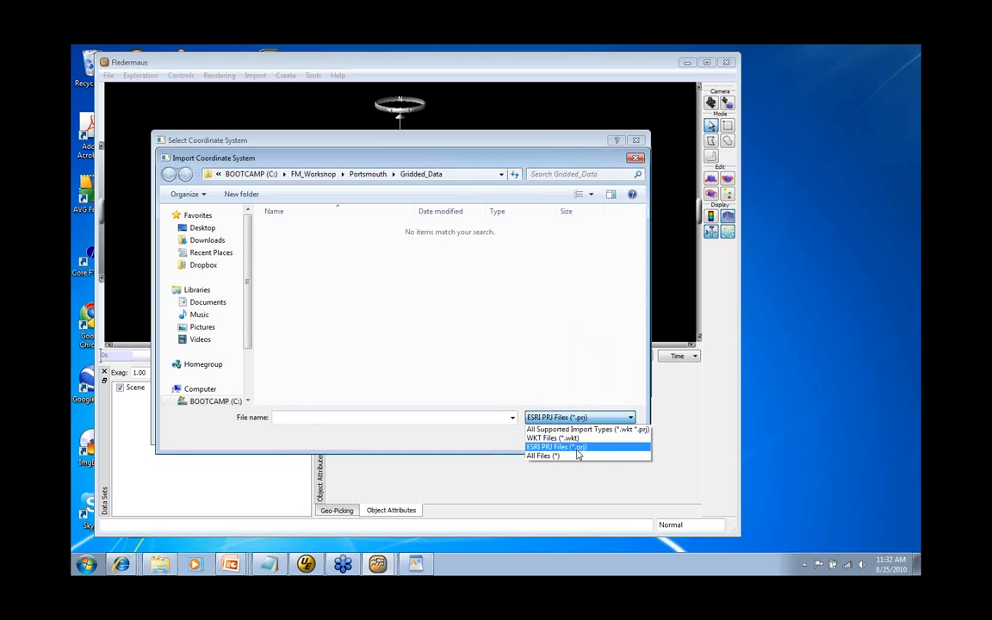
click(637, 161)
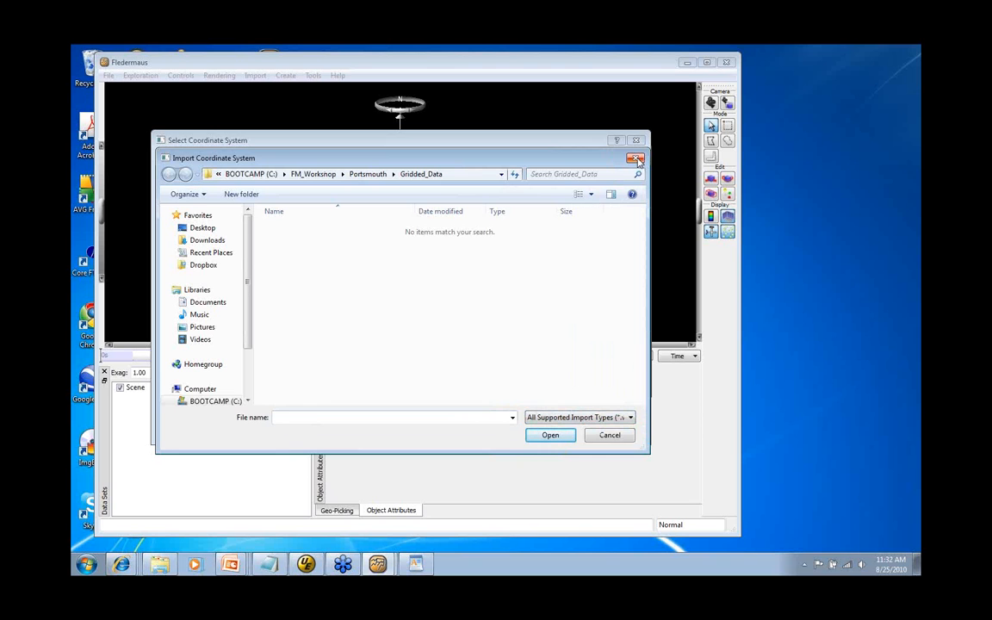
click(639, 162)
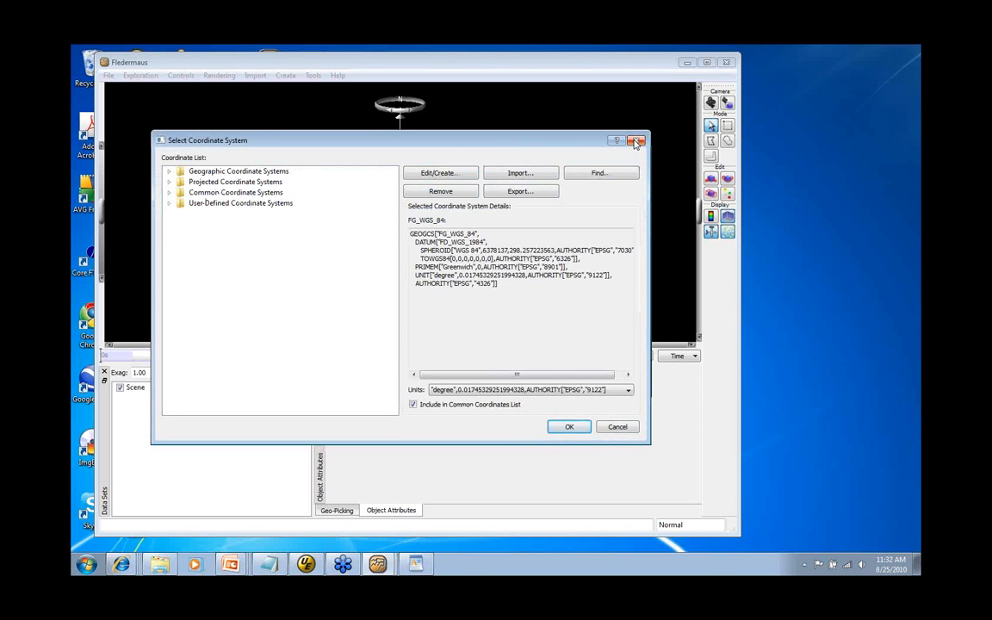
click(638, 141)
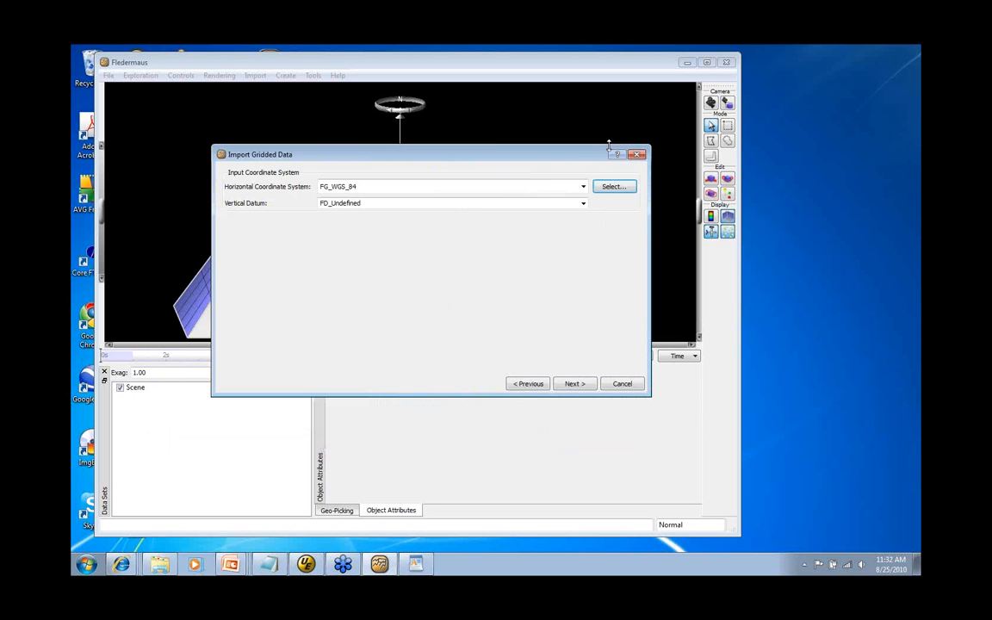
Step: Set the input horizontal coordinate system to FP_WGS_84_UTM_zone_19N and accept the FD_Undefined vertical datum
click(584, 186)
scroll(448, 259, down, 5)
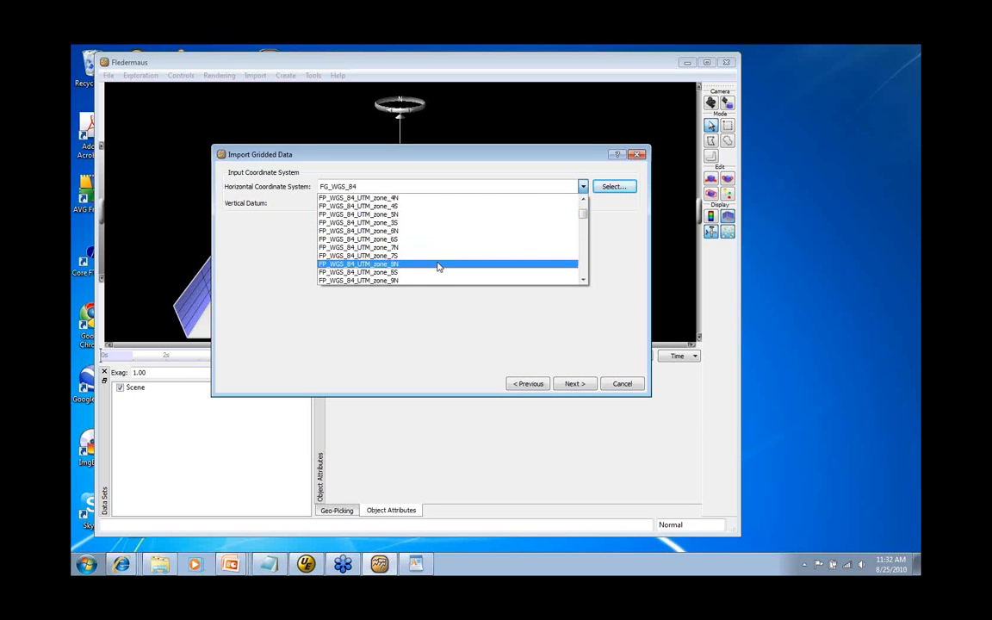
scroll(435, 271, down, 5)
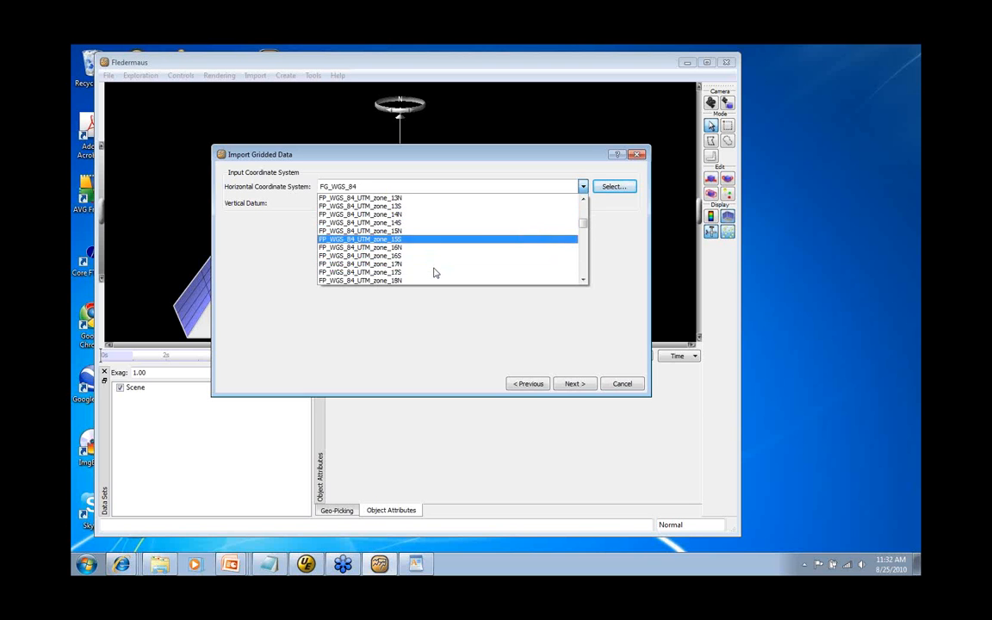
scroll(435, 271, down, 2)
click(405, 256)
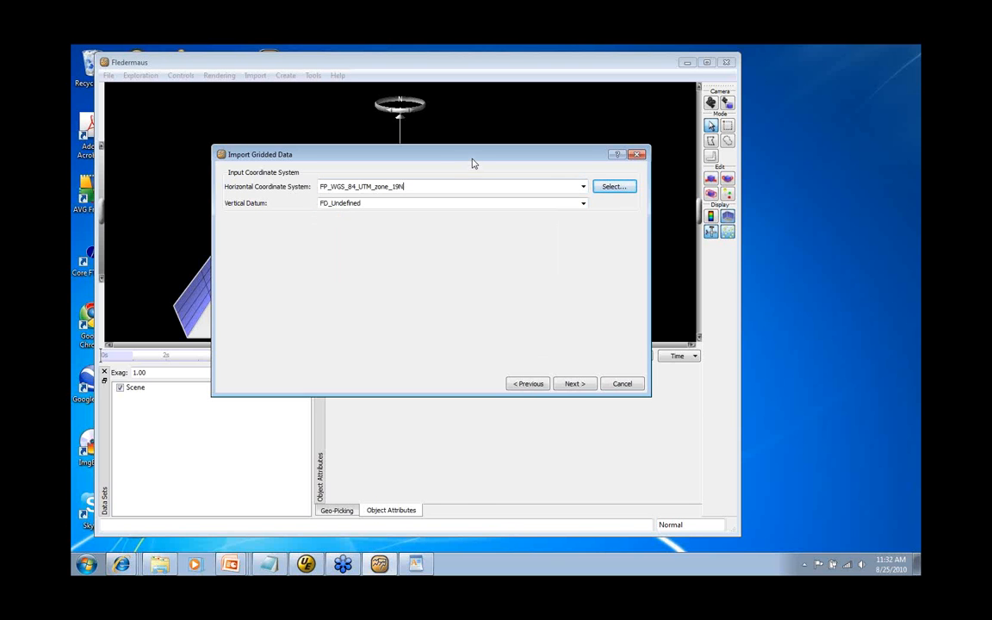
drag(473, 163, 419, 168)
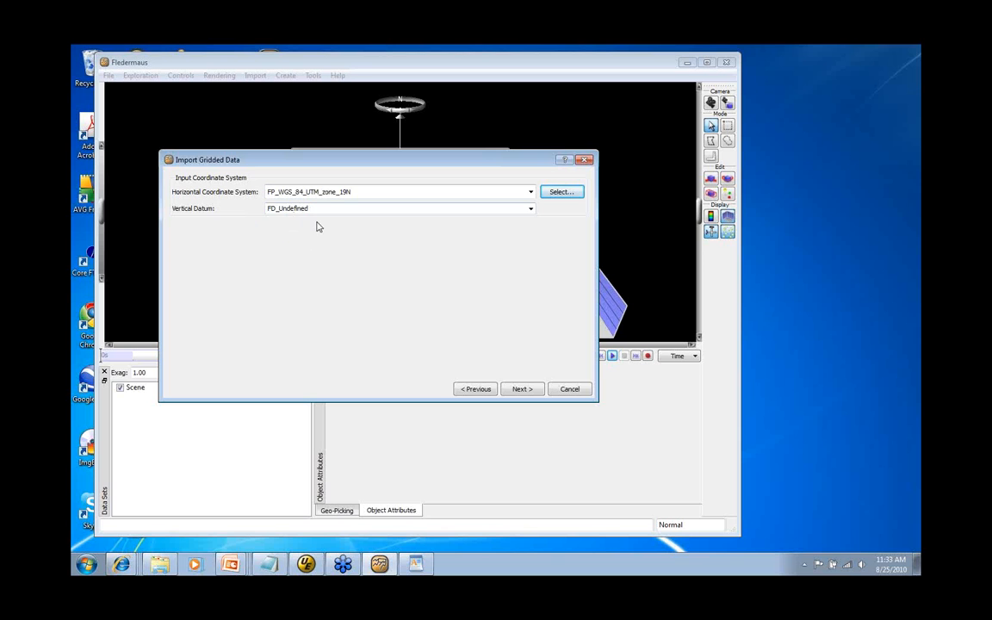
click(525, 390)
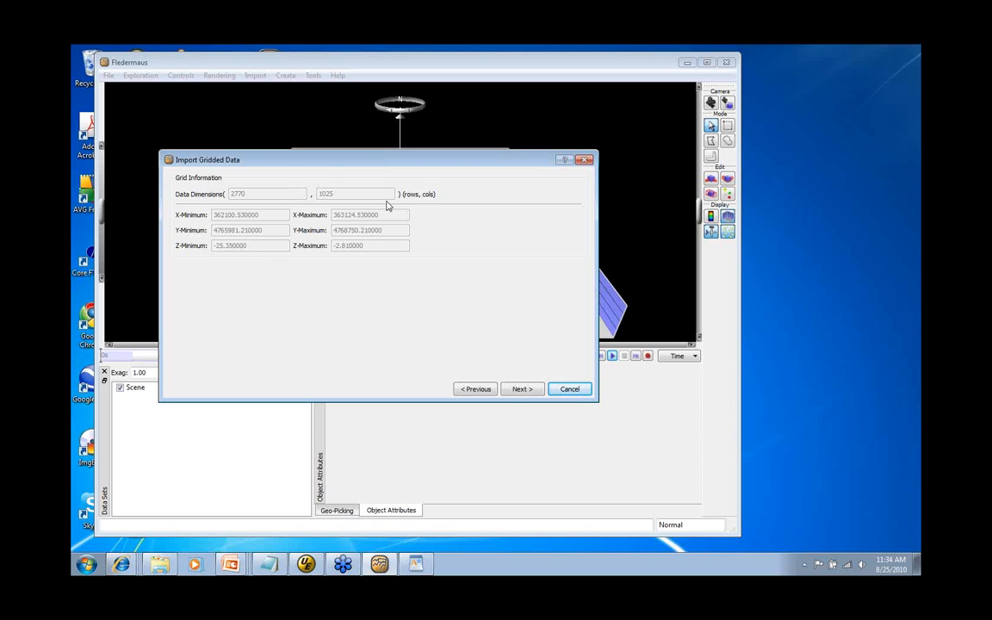
Step: Accept the grid information and set the output horizontal coordinate system to FP_WGS_84_UTM_zone_19N, leaving the Z options off
click(521, 389)
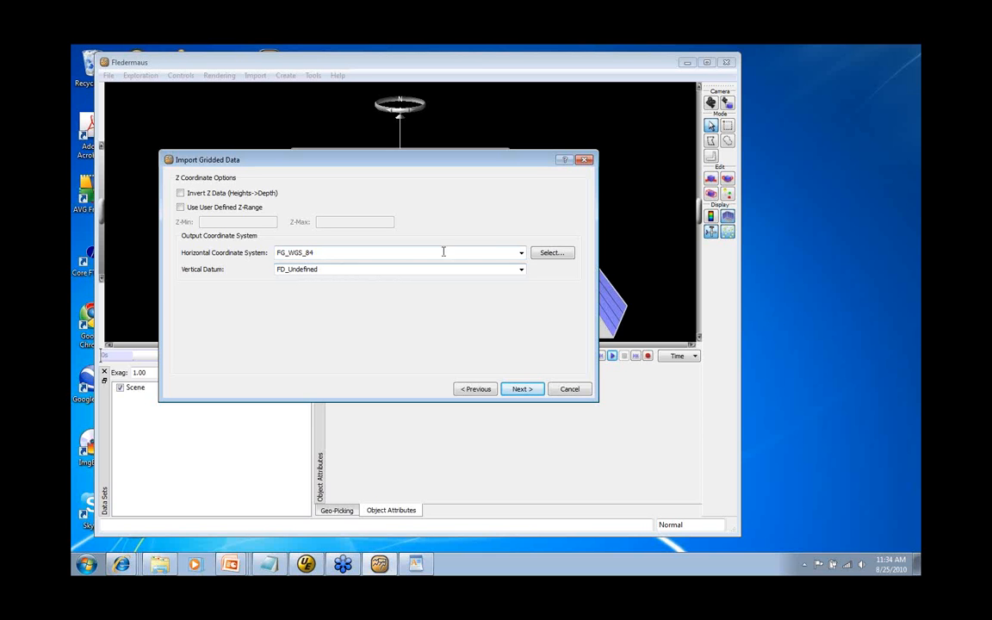
click(521, 252)
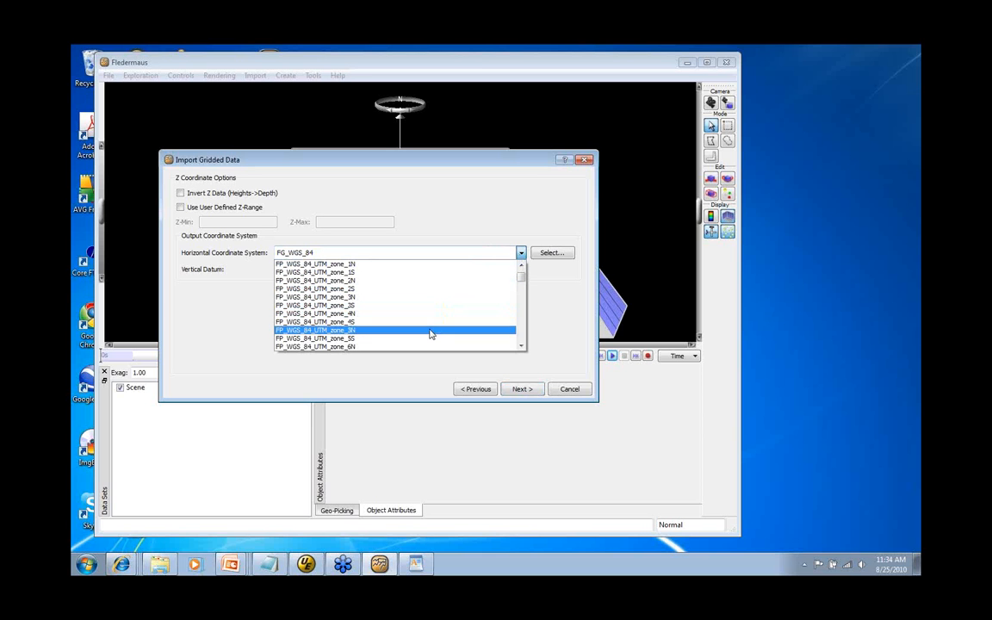
scroll(430, 335, down, 6)
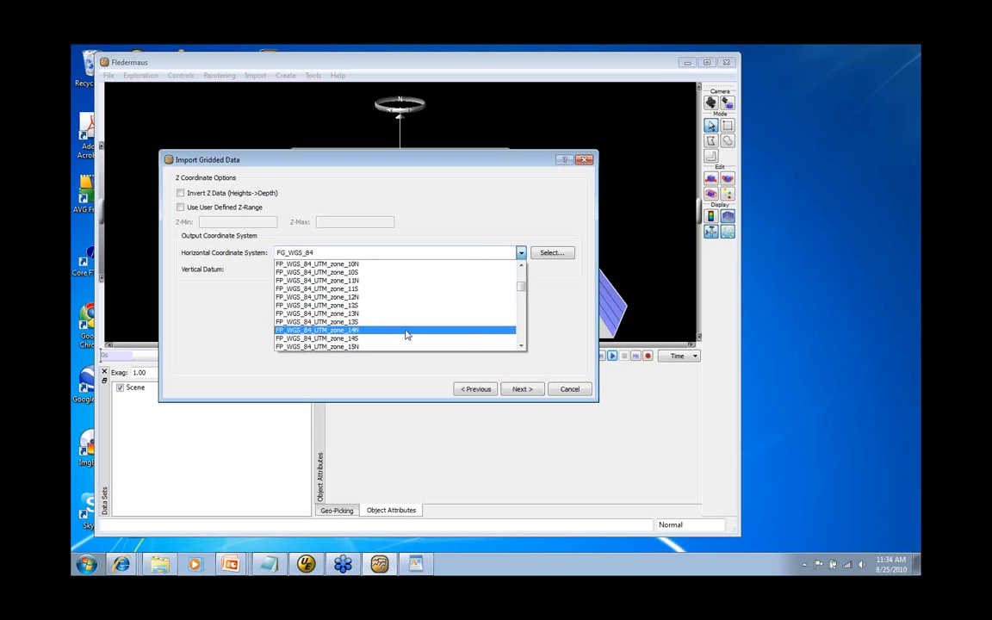
scroll(405, 333, down, 2)
scroll(379, 338, down, 1)
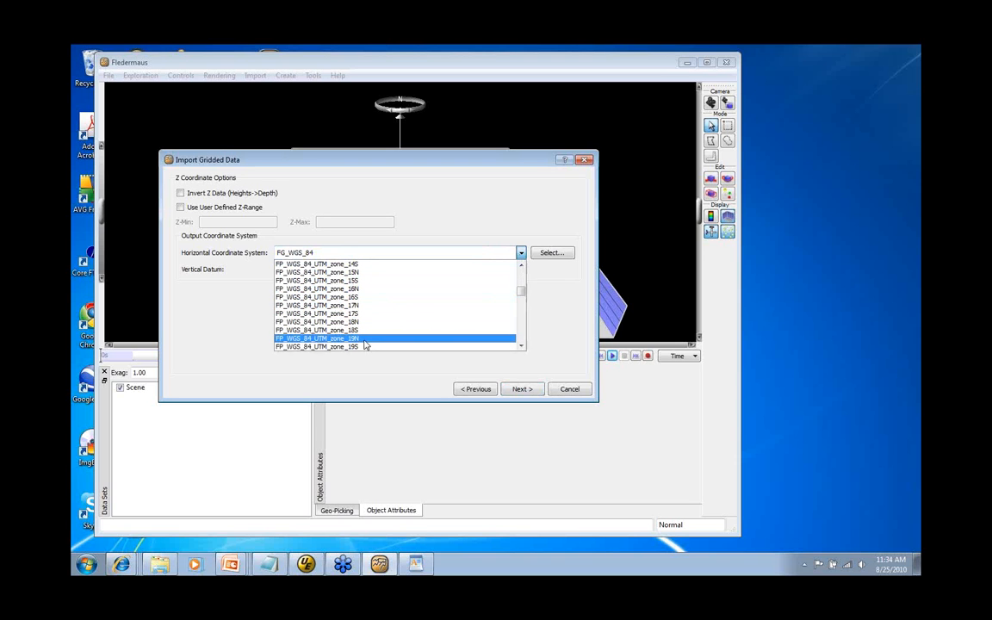
click(363, 340)
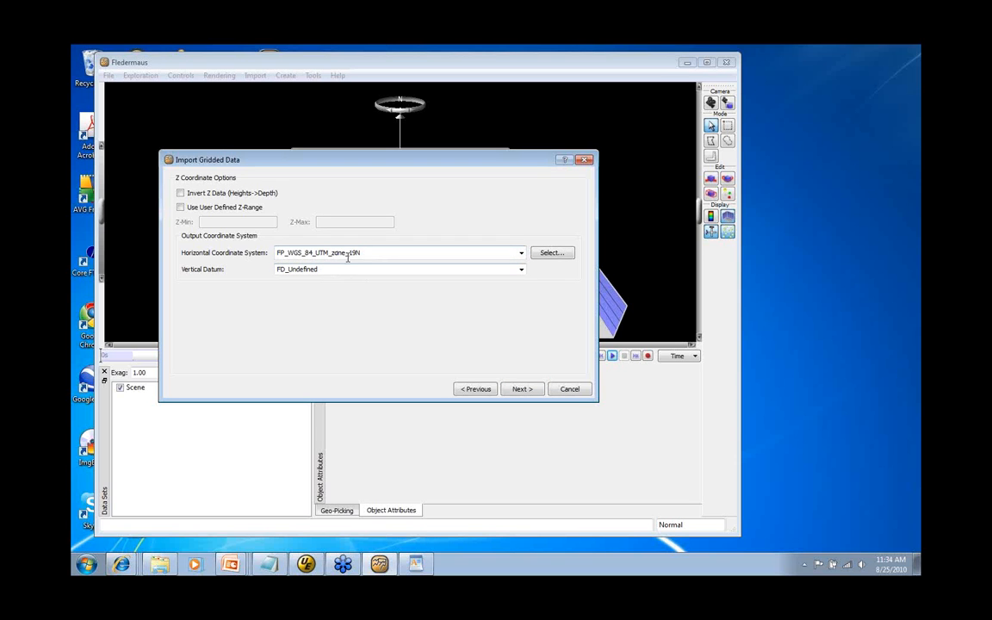
click(522, 389)
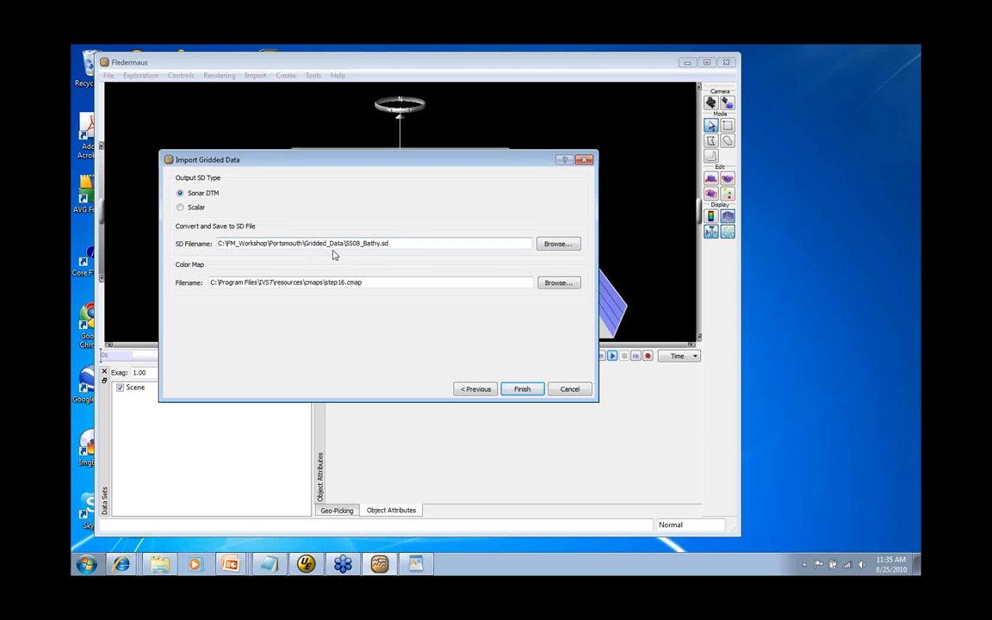
Step: Set the output SD file to SS08_Bathy in the Working-WEBINAR folder under Portsmouth
click(551, 244)
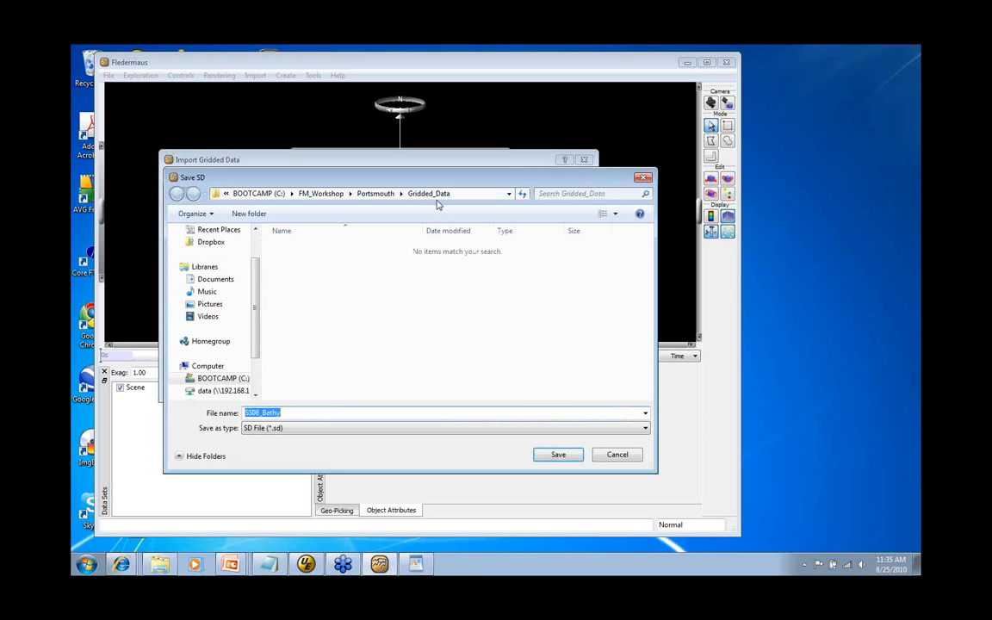
click(376, 194)
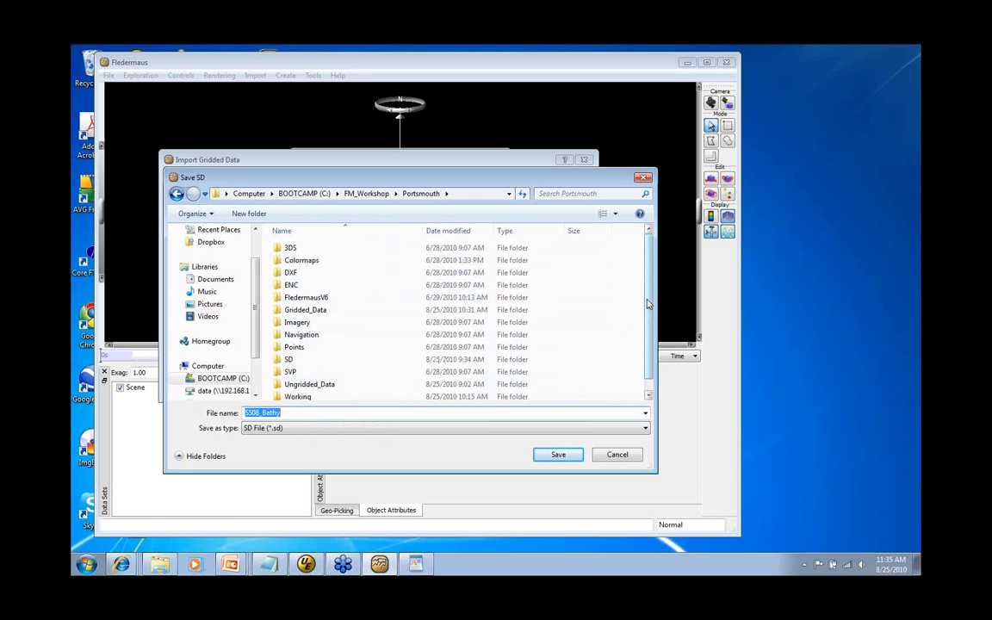
scroll(583, 272, down, 1)
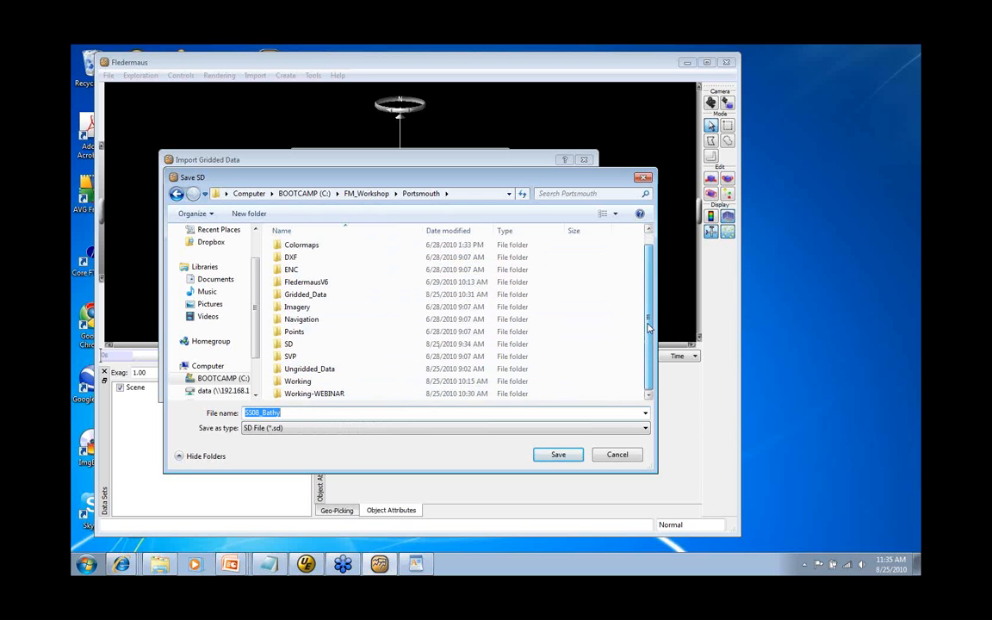
click(316, 394)
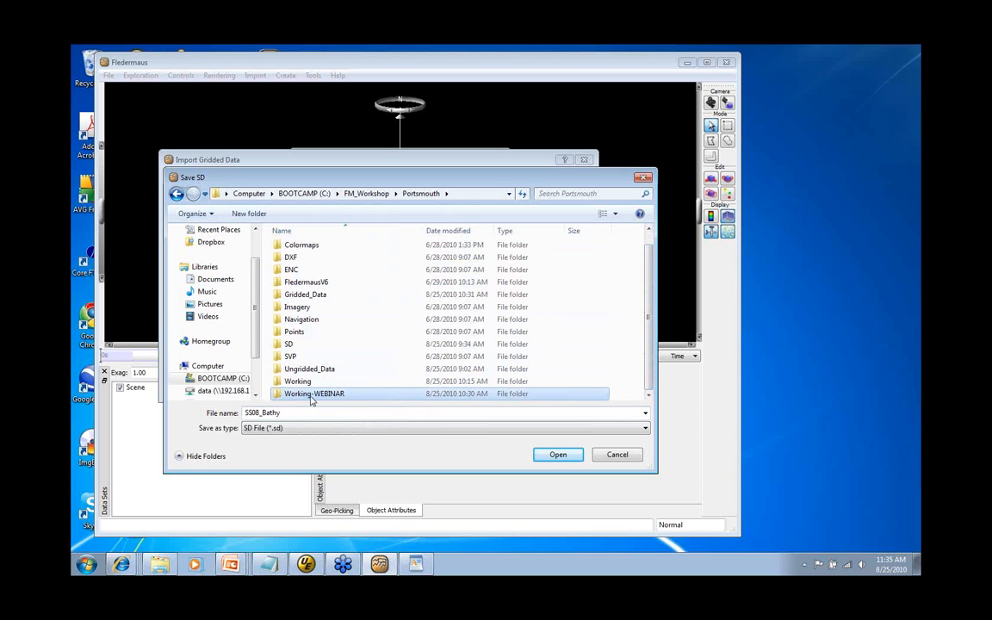
double_click(311, 396)
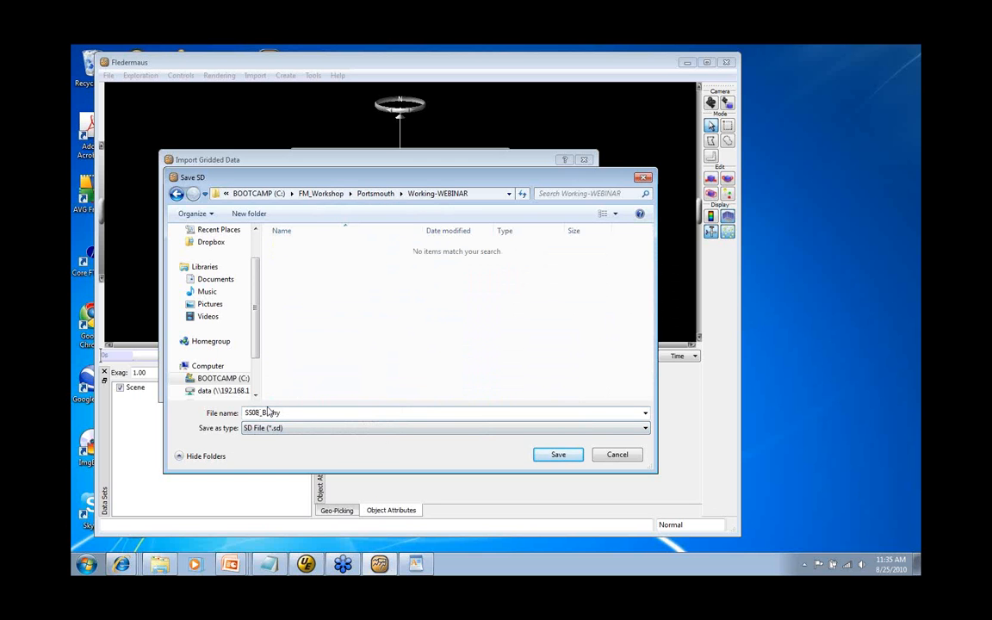
drag(273, 176, 308, 140)
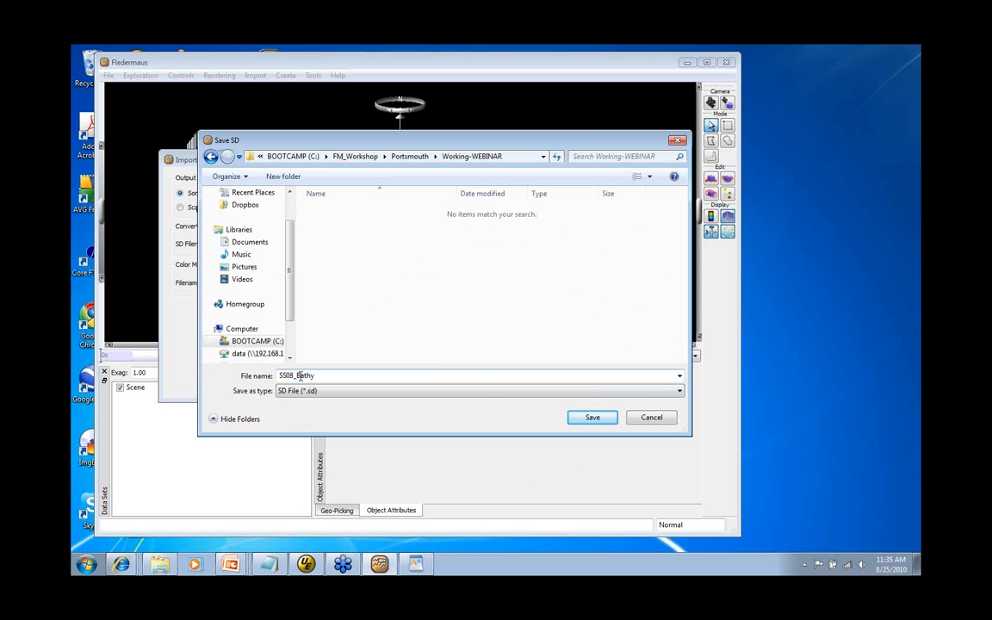
click(592, 418)
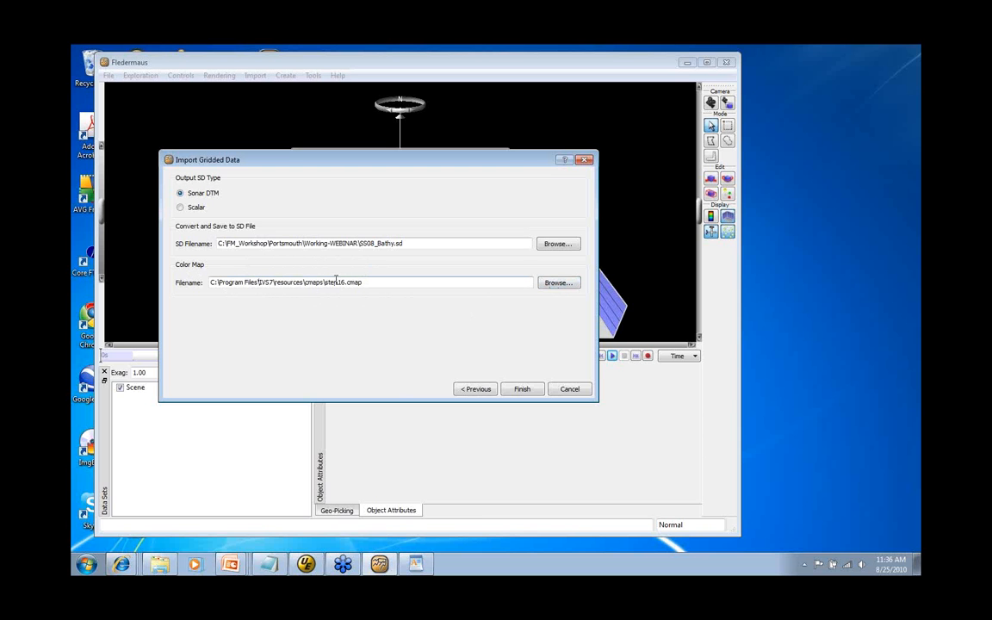
Step: Look through the available color map files in the cmaps folder without choosing a different one
click(567, 290)
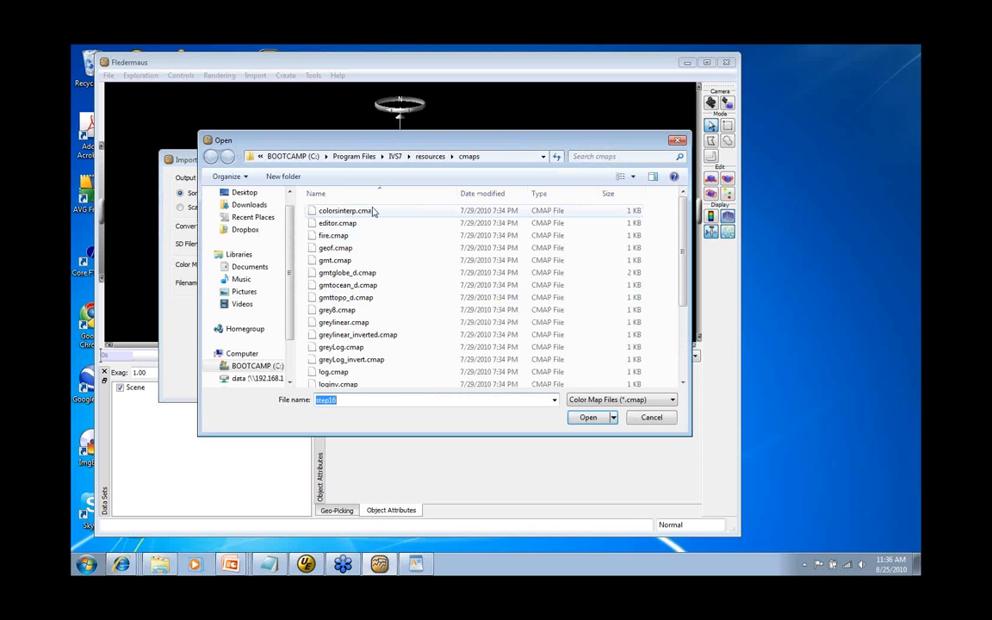
click(336, 248)
click(349, 212)
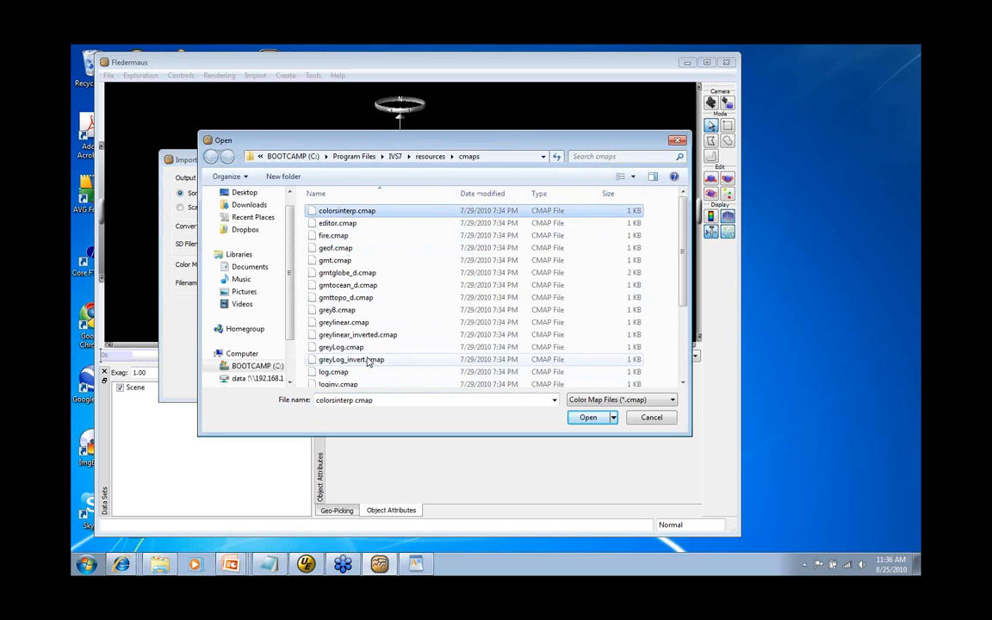
click(643, 418)
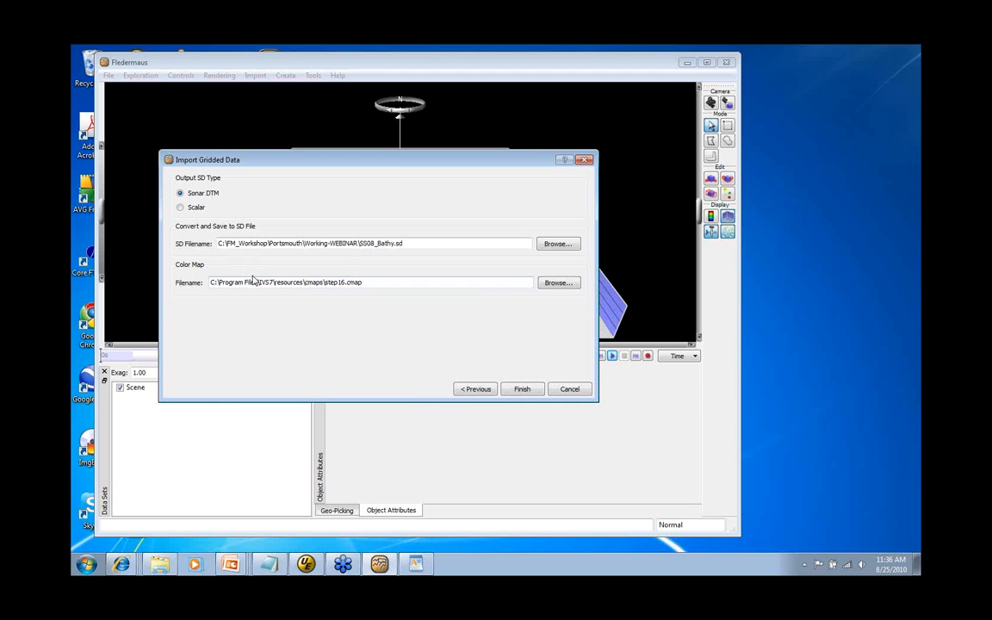
Step: Finish importing the bathymetry grid as a Sonar DTM with the step16.cmap color map and inspect the surface from an oblique angle
click(532, 390)
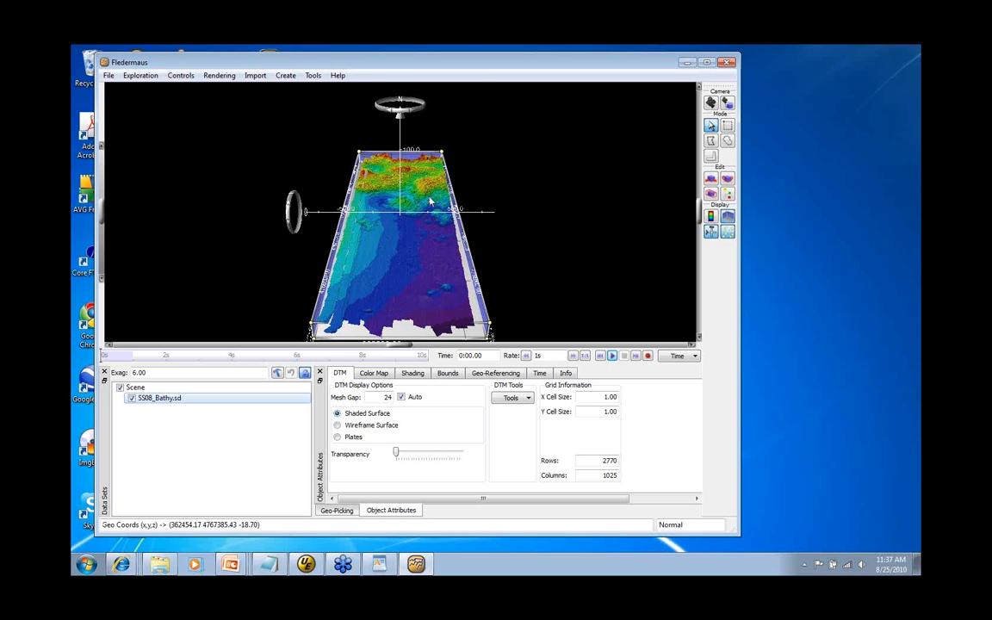
drag(381, 228, 399, 259)
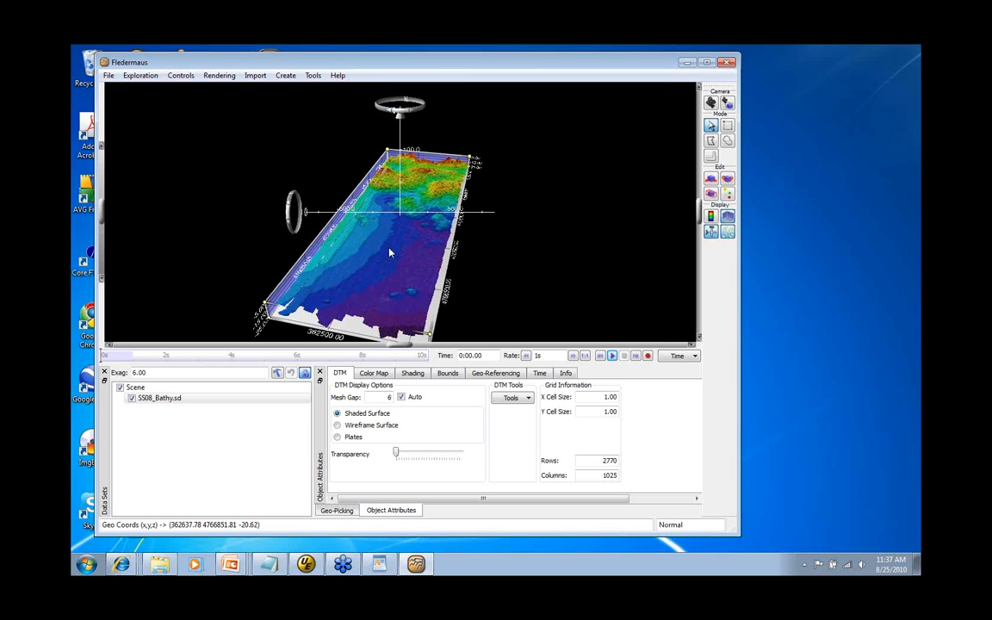
mouse_move(389, 252)
mouse_down()
mouse_move(391, 233)
mouse_move(394, 260)
mouse_move(402, 248)
mouse_up()
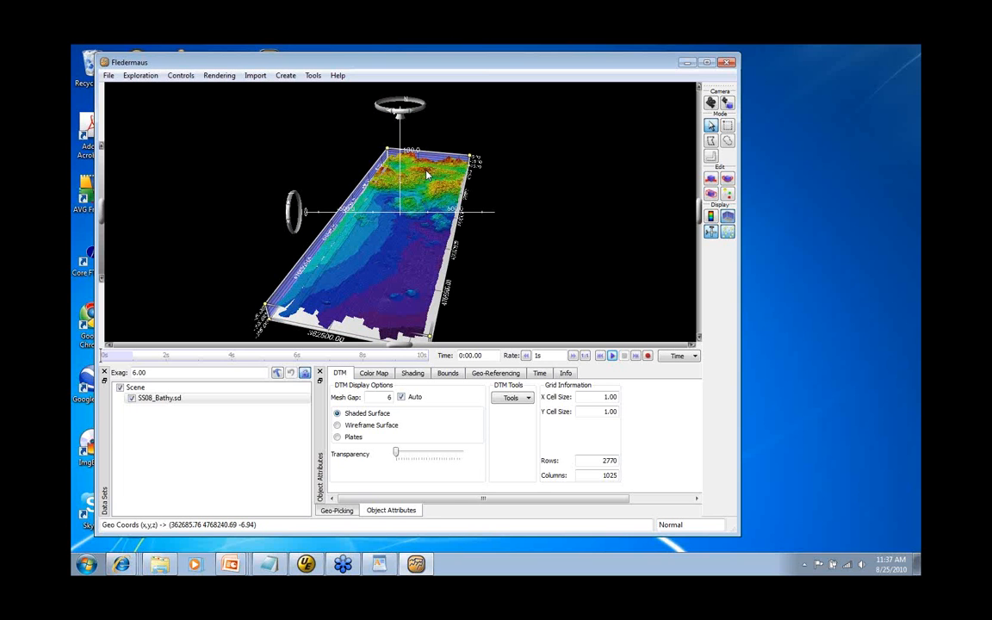
Step: Profile the seafloor along a line about 389 m long across the blue slope to the purple area, and close the profile
drag(426, 175, 436, 243)
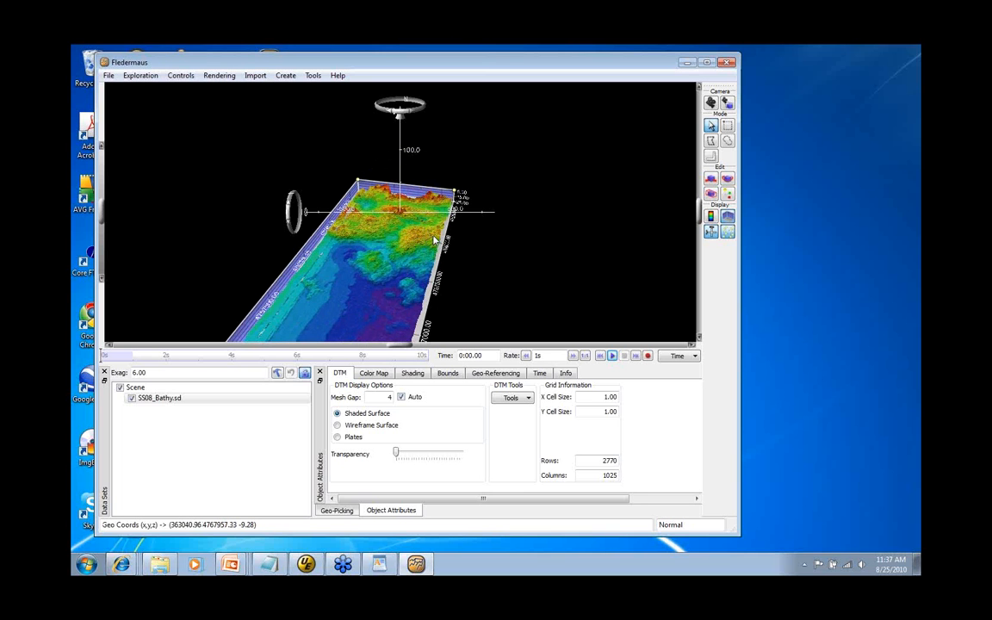
drag(433, 239, 412, 303)
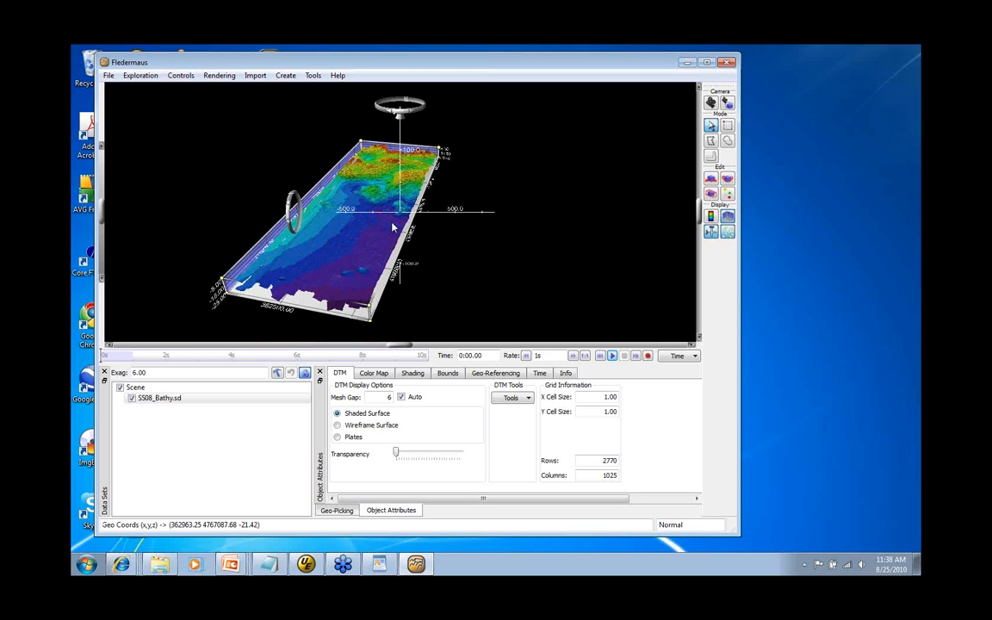
scroll(393, 227, up, 5)
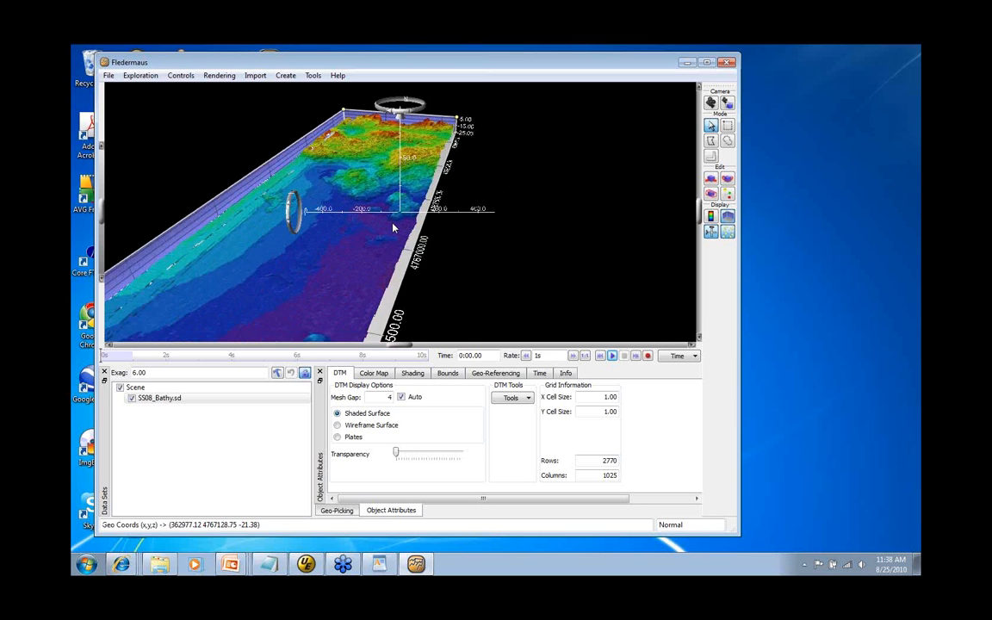
scroll(393, 227, up, 3)
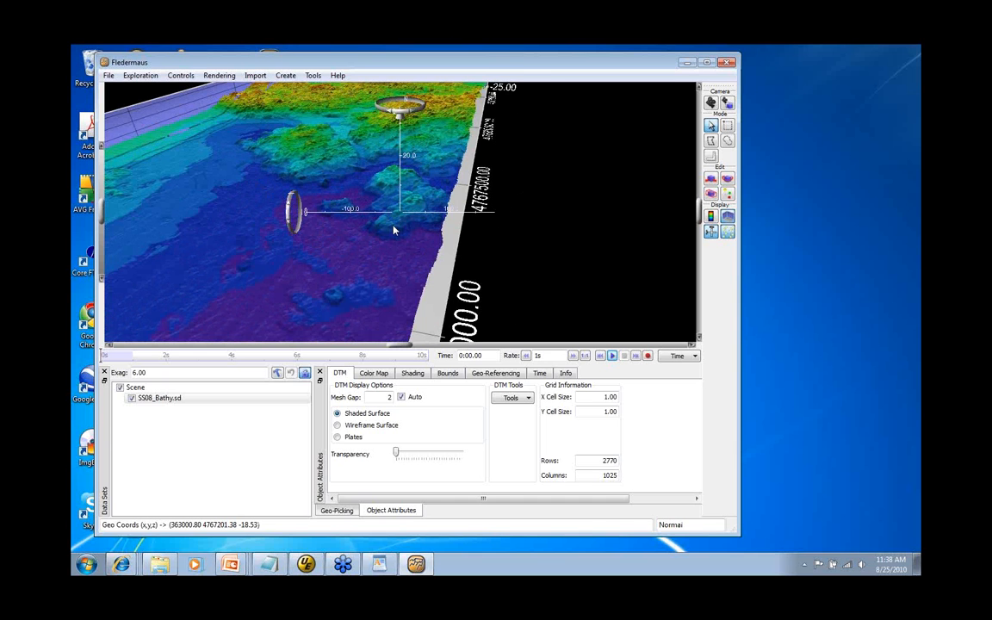
scroll(393, 228, down, 4)
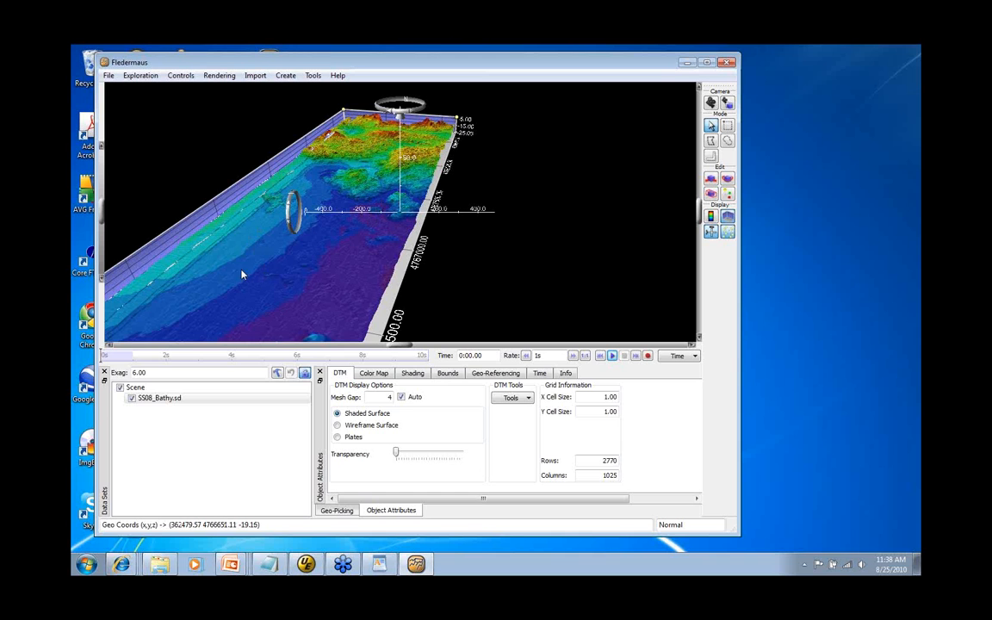
drag(230, 269, 318, 291)
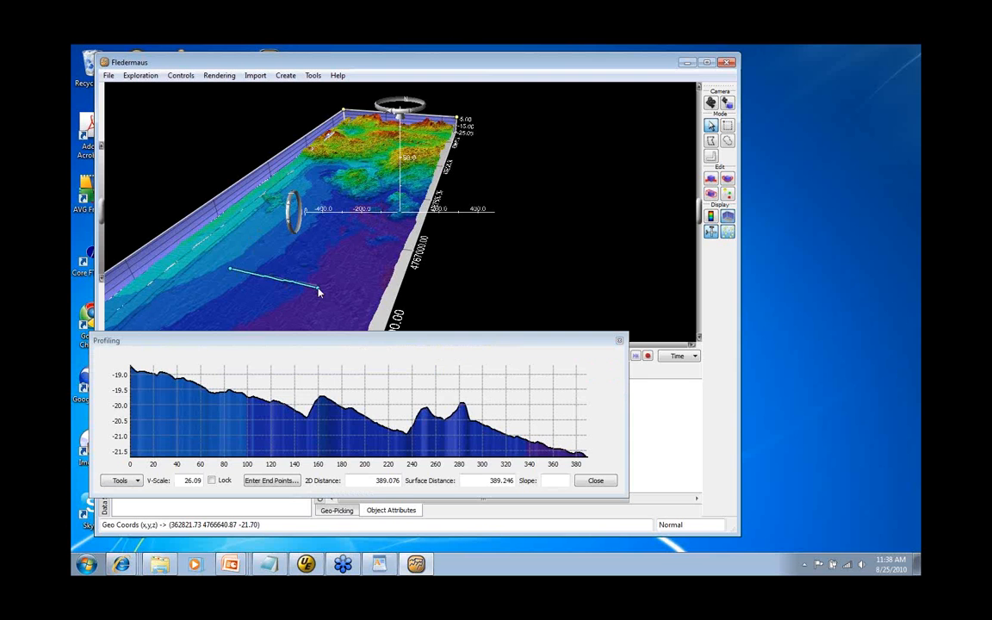
click(620, 343)
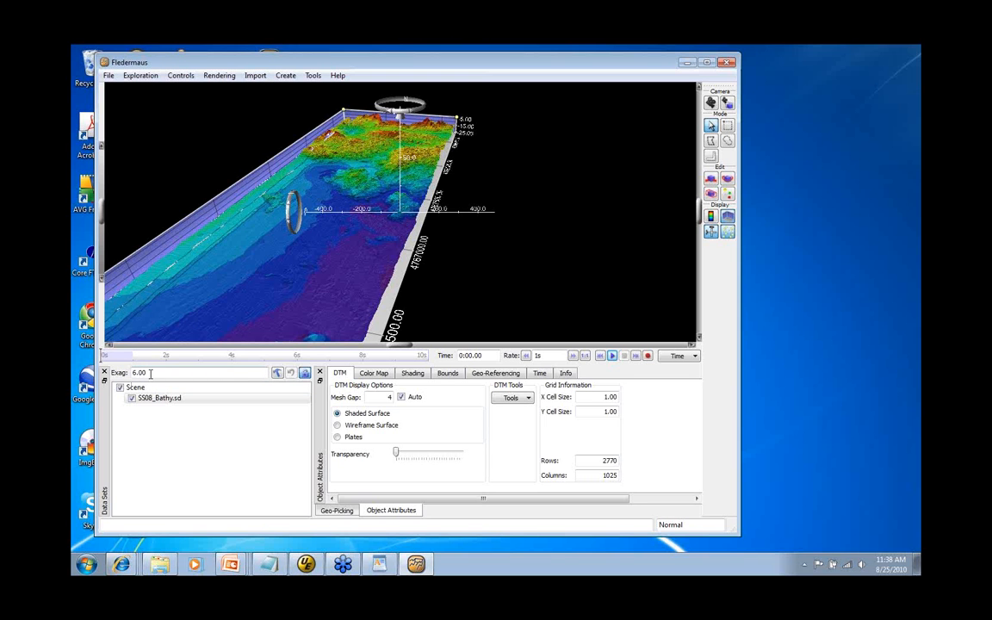
Step: Set the scene's vertical exaggeration to 1 for comparison and set it back to 6
drag(152, 372, 129, 372)
text(1)
key(Return)
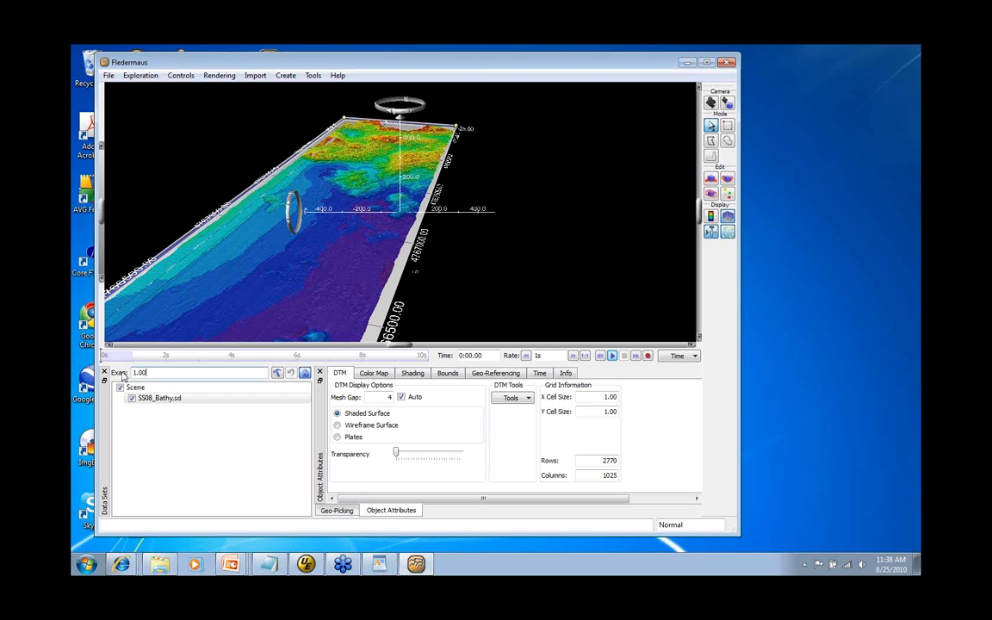
drag(151, 372, 125, 378)
text(6)
key(Return)
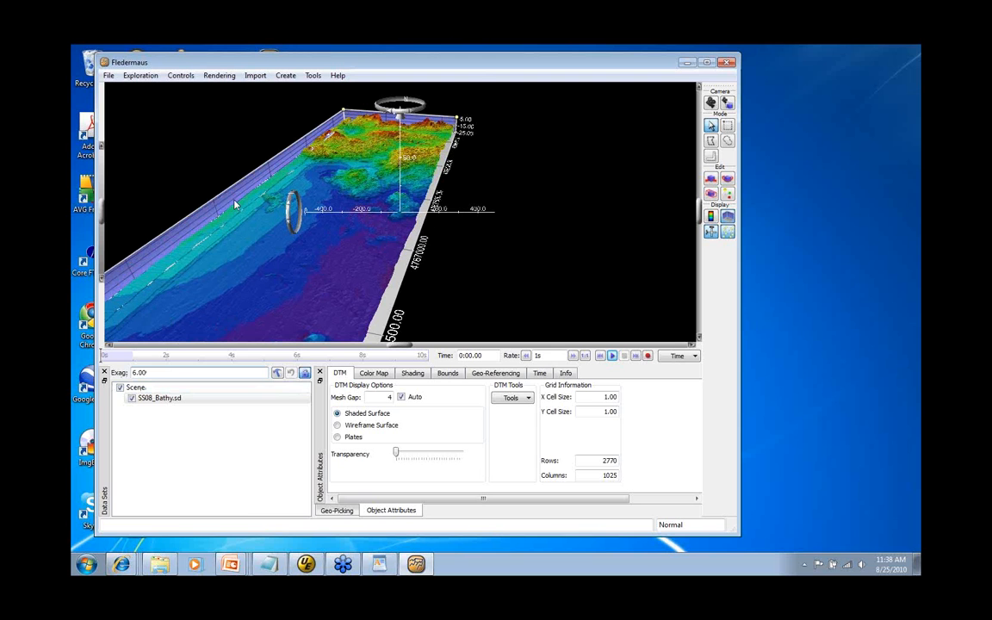
Step: Select the SS08_Bathy.sd surface and raise its transparency slightly
click(170, 399)
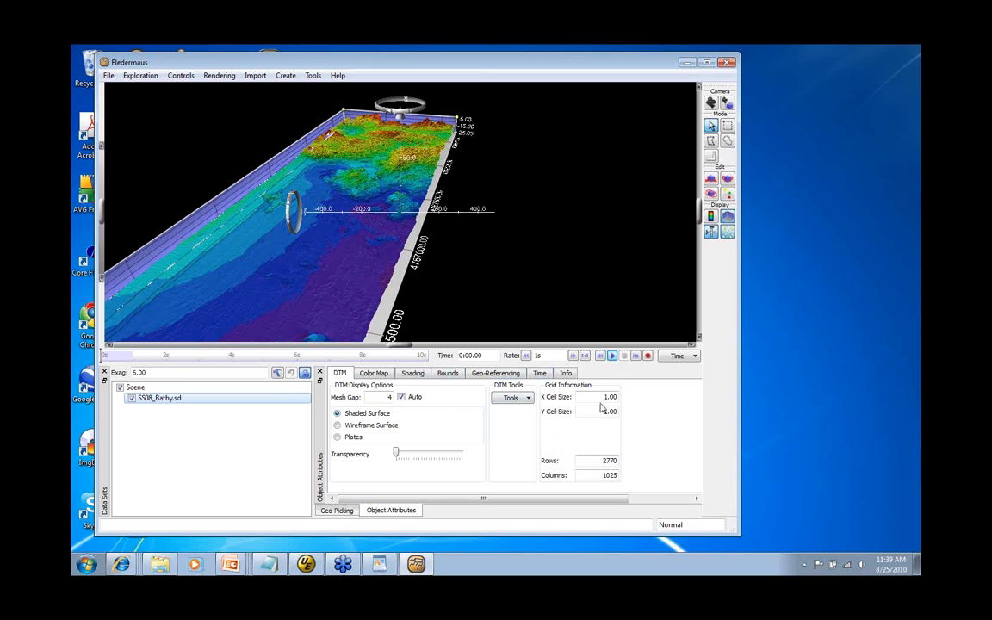
mouse_move(396, 452)
mouse_down()
mouse_move(440, 460)
mouse_move(398, 454)
mouse_up()
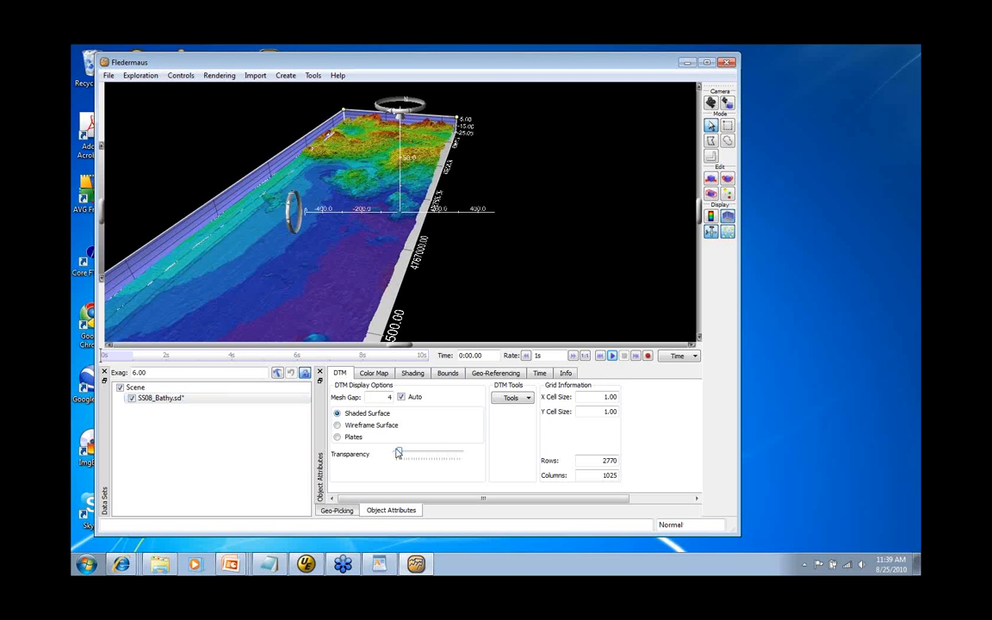
Step: Try the wireframe and plates displays, examine the wireframe mesh up close, and switch back to Shaded Surface
click(337, 426)
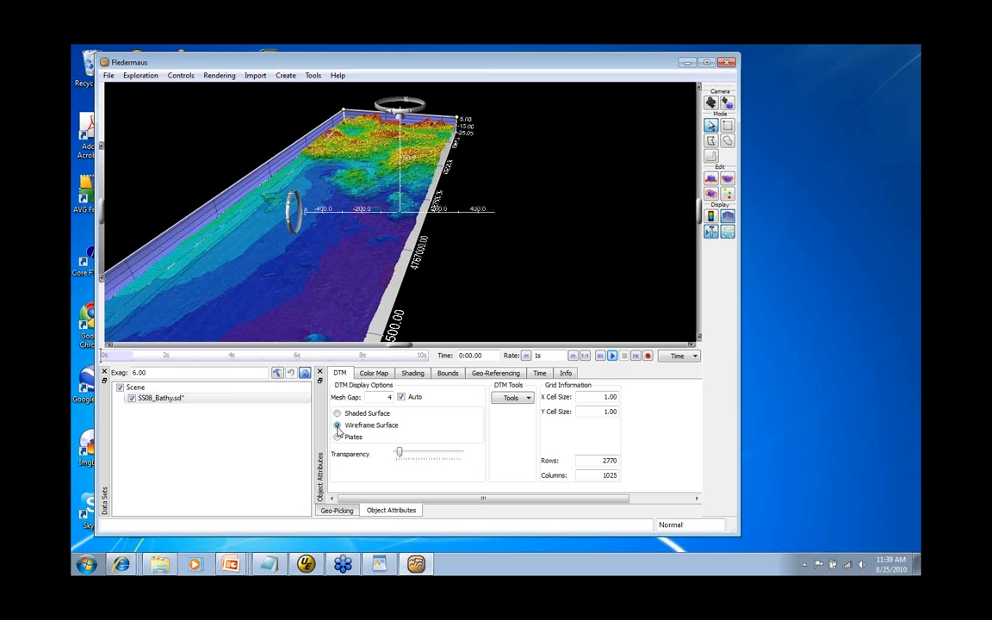
click(336, 436)
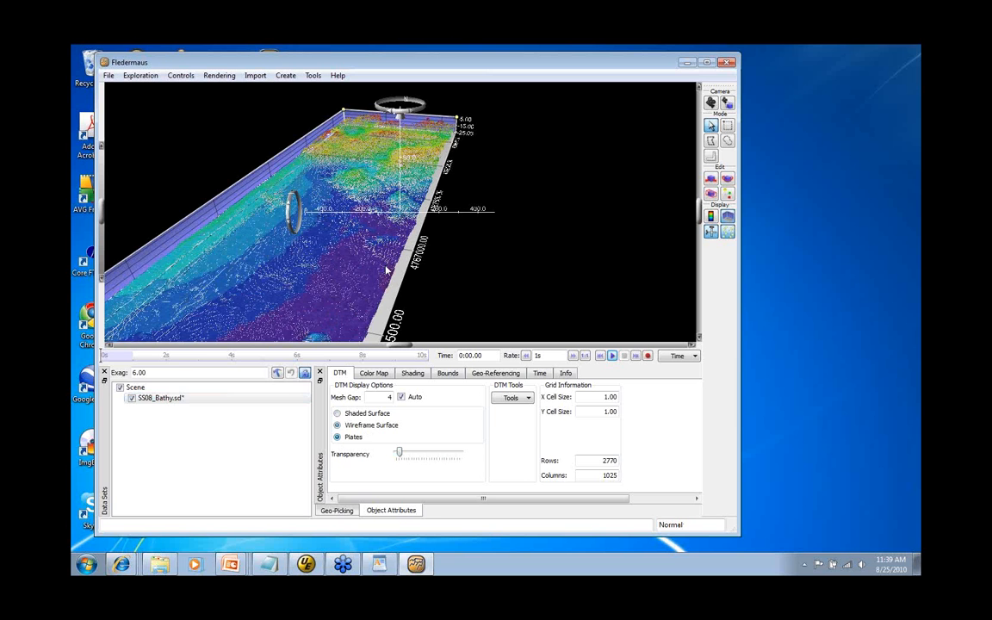
click(336, 427)
scroll(362, 261, up, 5)
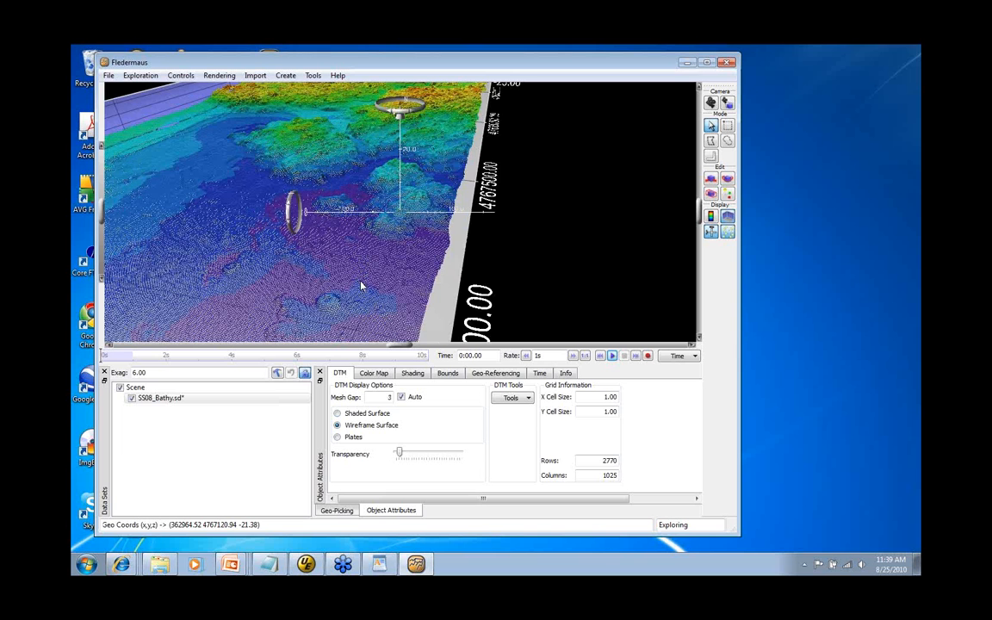
scroll(362, 286, up, 8)
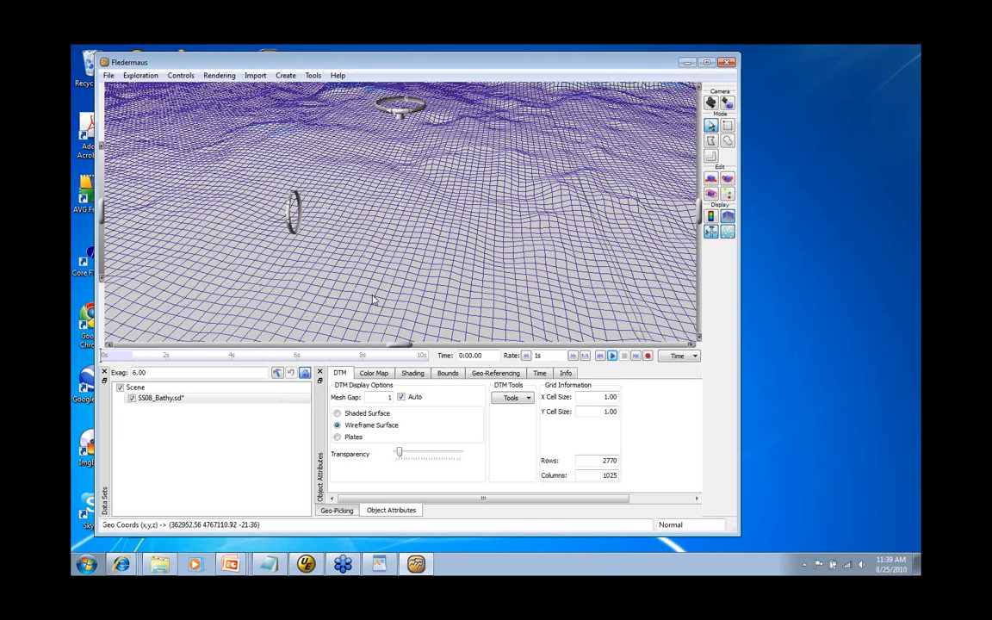
click(337, 414)
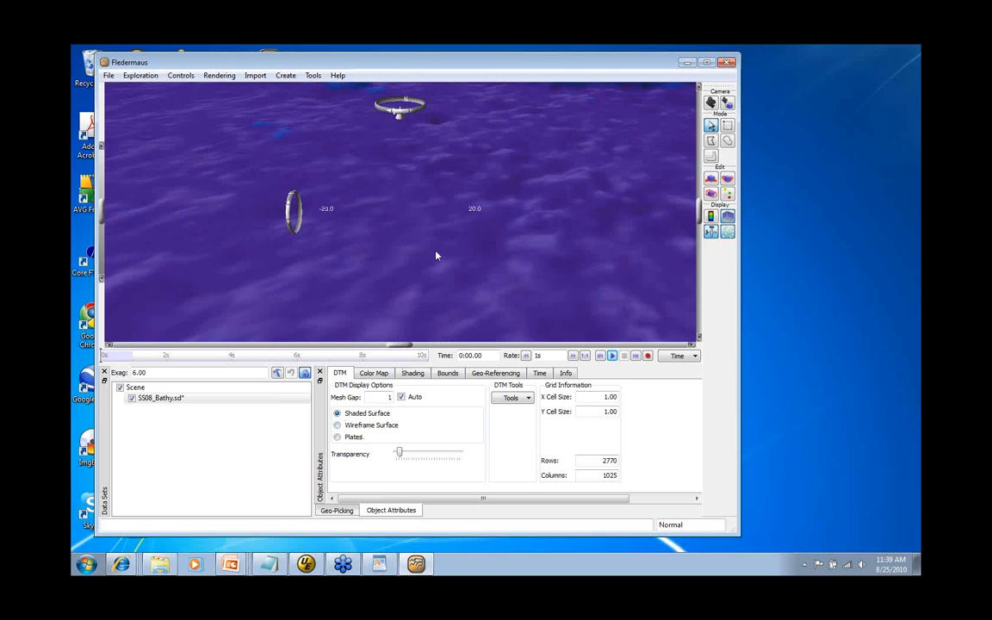
Step: Show the surface's color map settings and enlarge the attributes area and the window to fit the full color scale
click(374, 373)
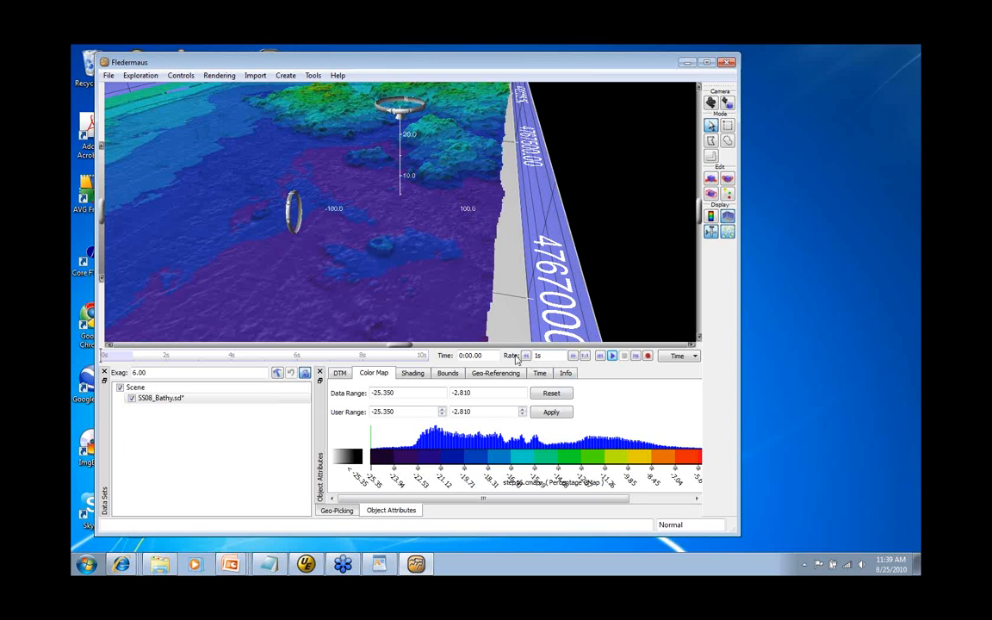
drag(512, 362, 512, 330)
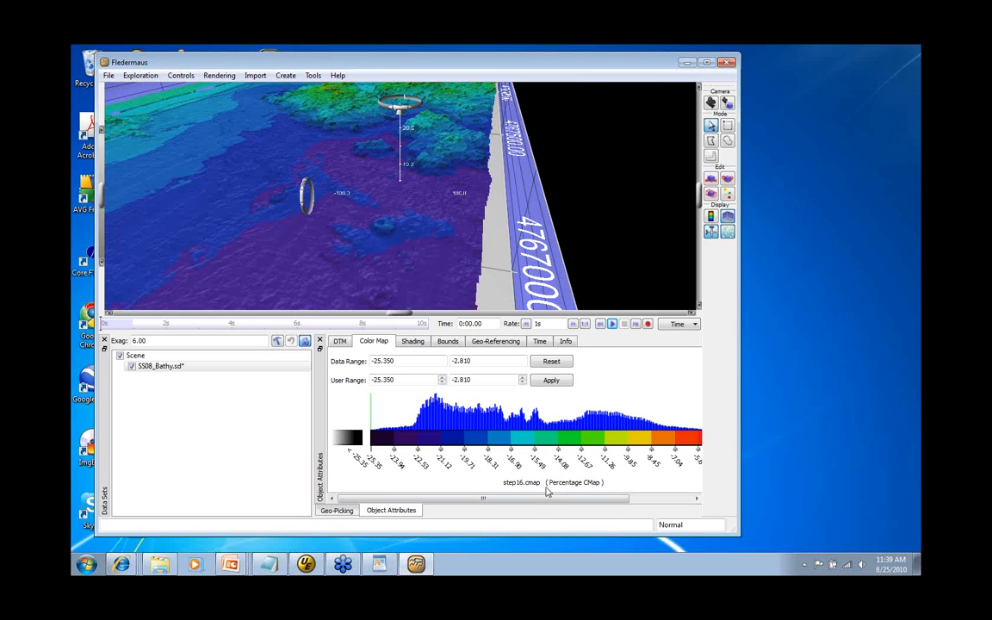
drag(737, 533, 818, 541)
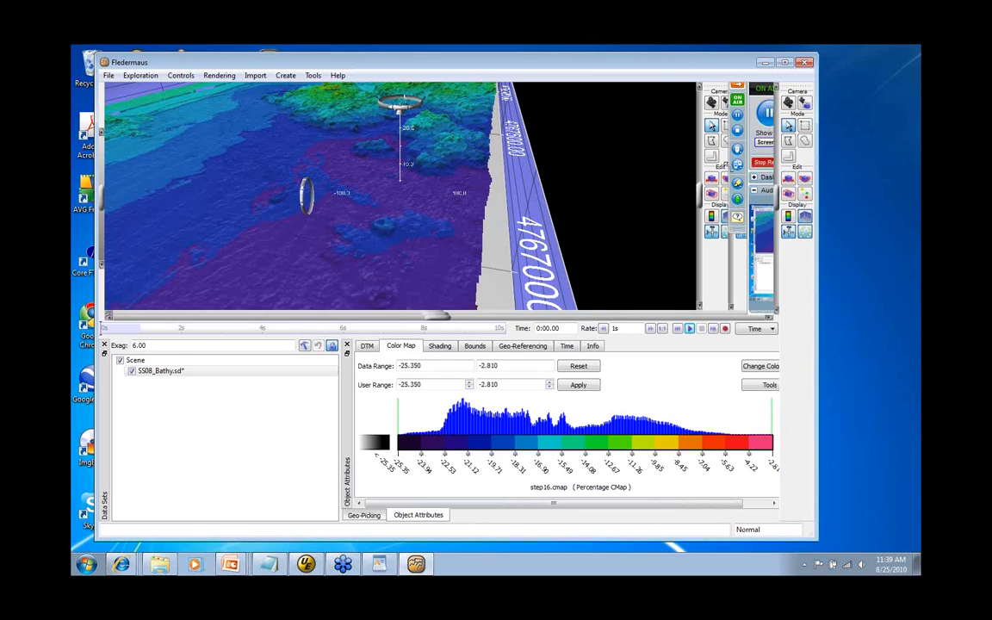
drag(721, 66, 680, 59)
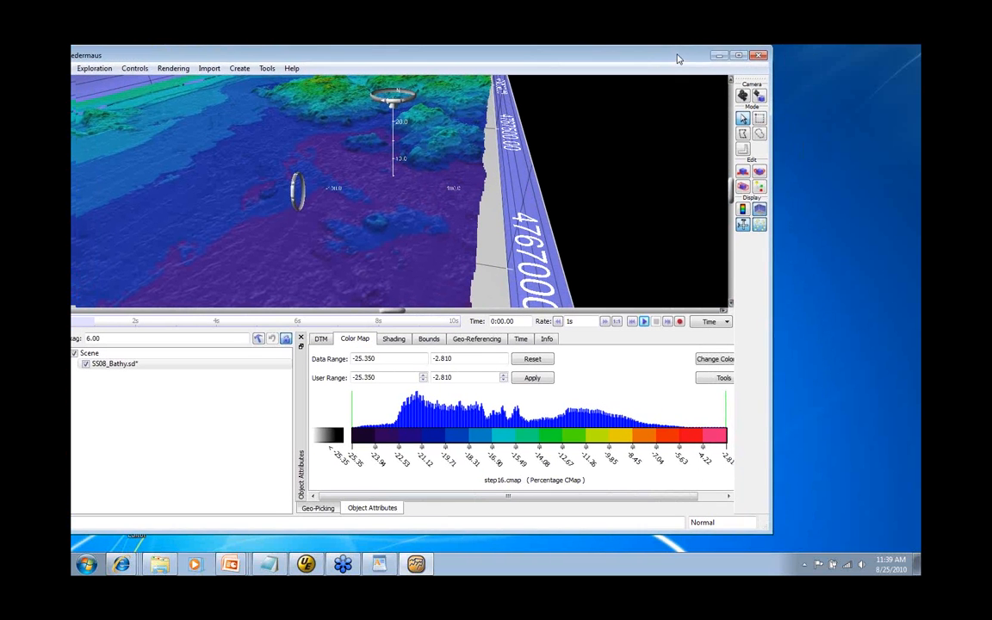
click(703, 498)
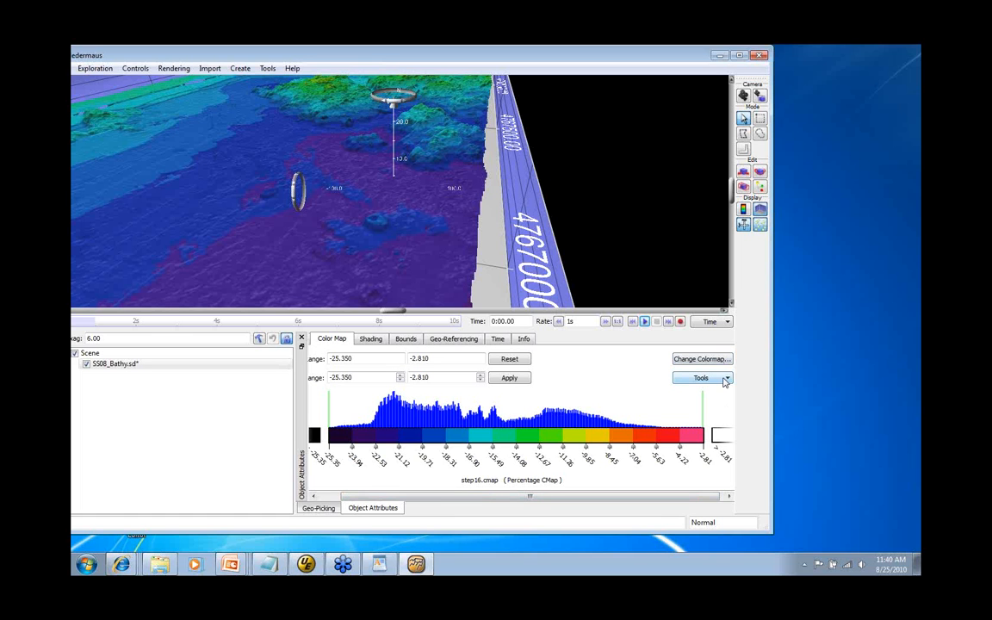
Step: Look through the color map tools and preview the colorsinterp.cmap system colormap, keeping step16.cmap
click(726, 380)
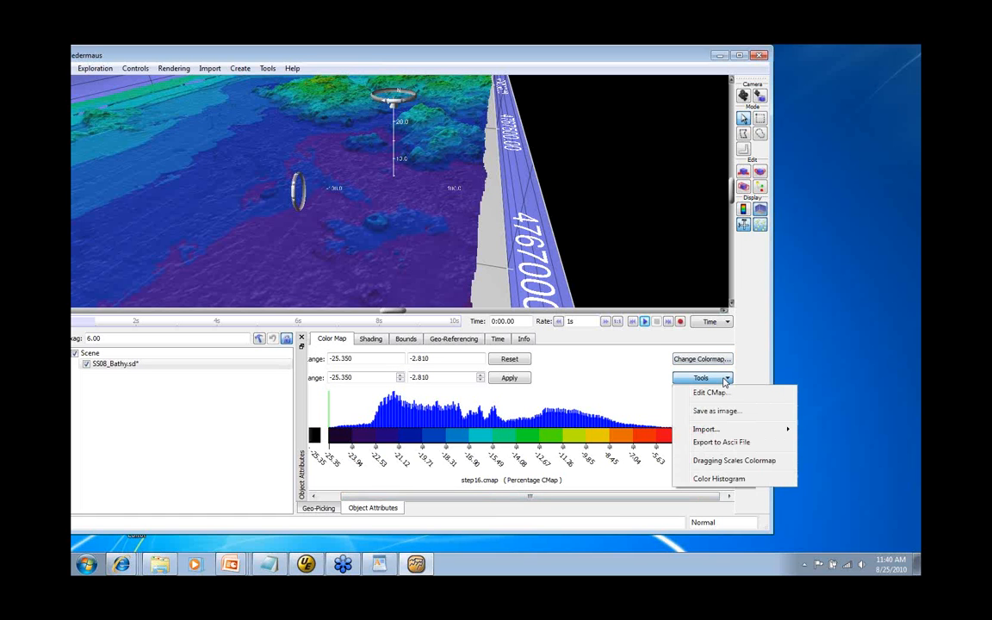
click(721, 367)
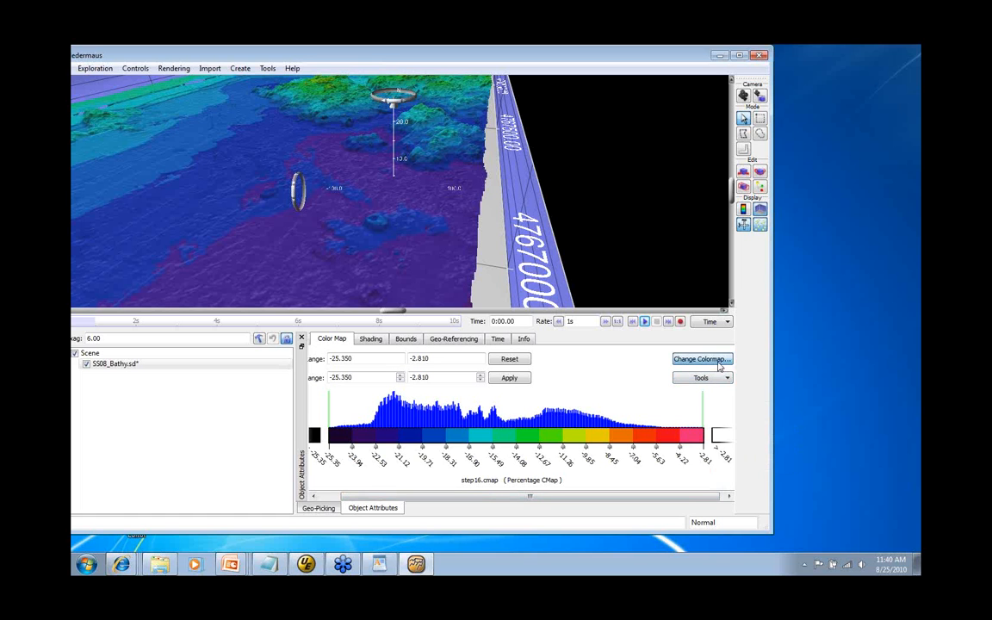
click(721, 367)
click(299, 150)
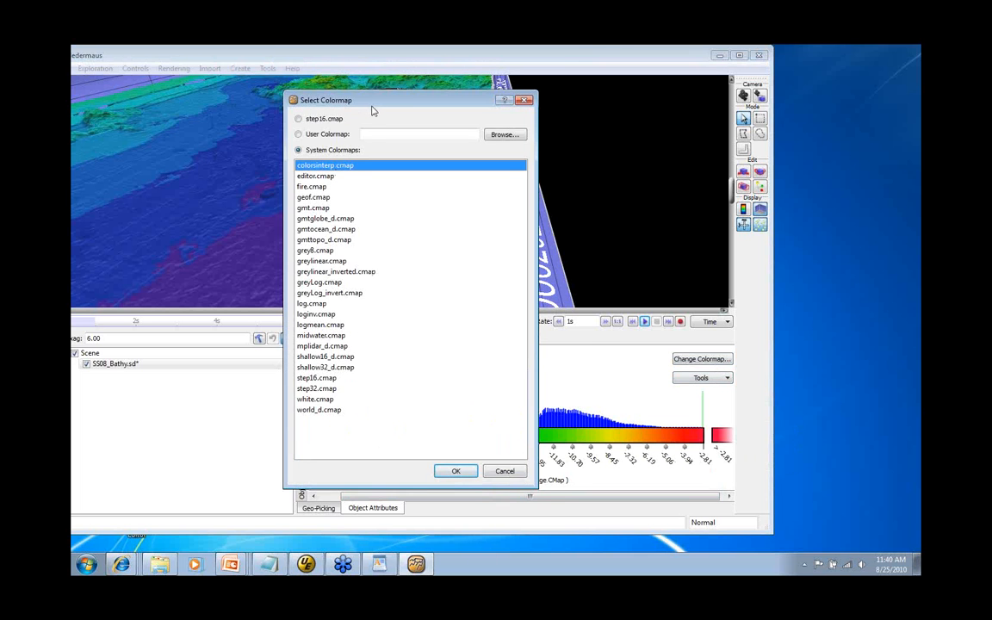
drag(373, 110, 257, 112)
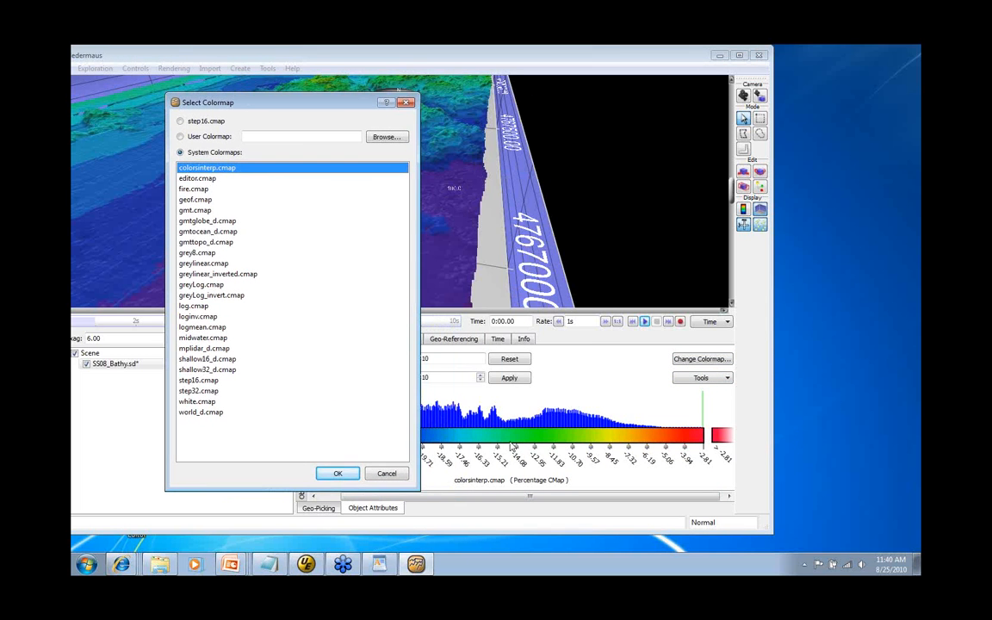
click(407, 102)
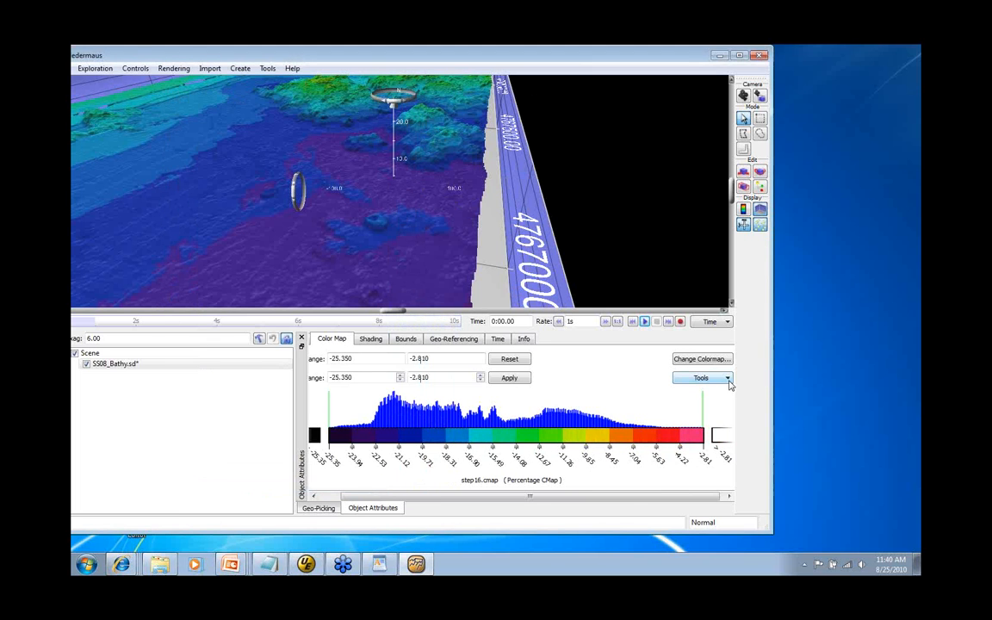
click(728, 381)
mouse_move(715, 436)
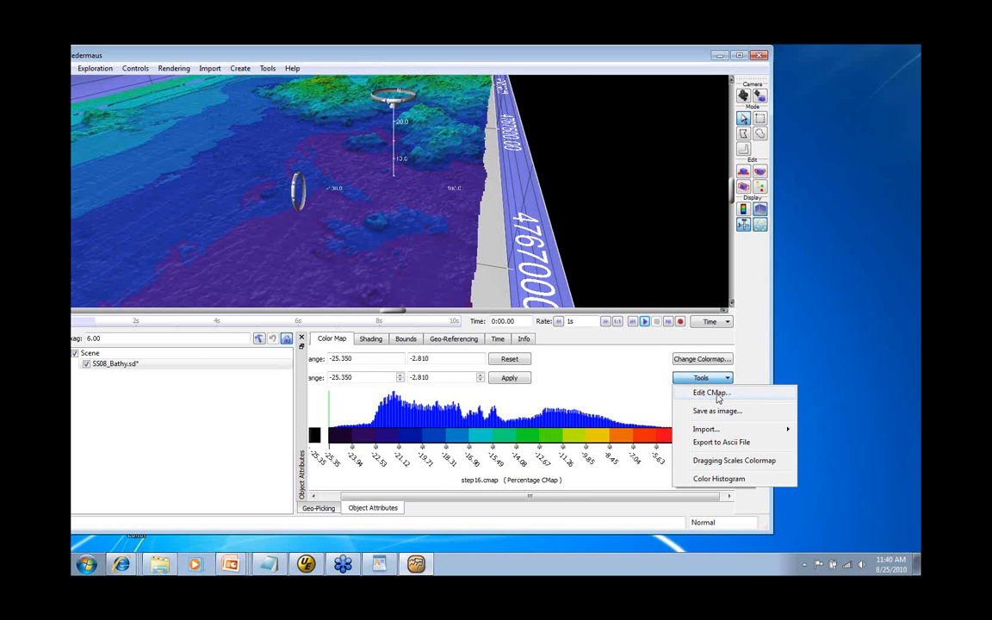
click(626, 385)
drag(549, 499, 470, 496)
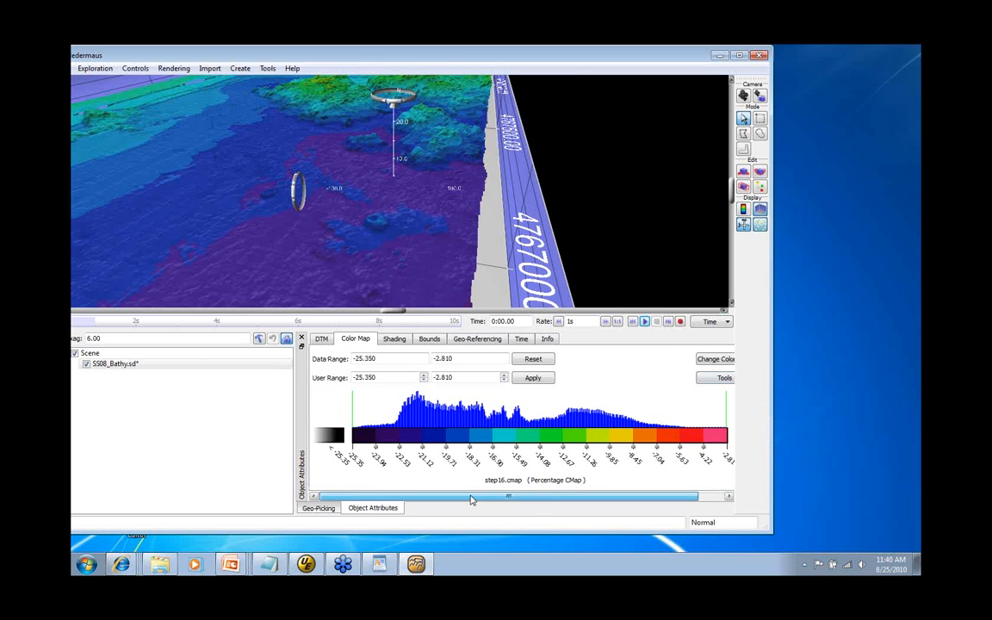
Step: Review the surface's shading, bounds, geo-referencing, time and info attributes, then return to its DTM display options
click(393, 340)
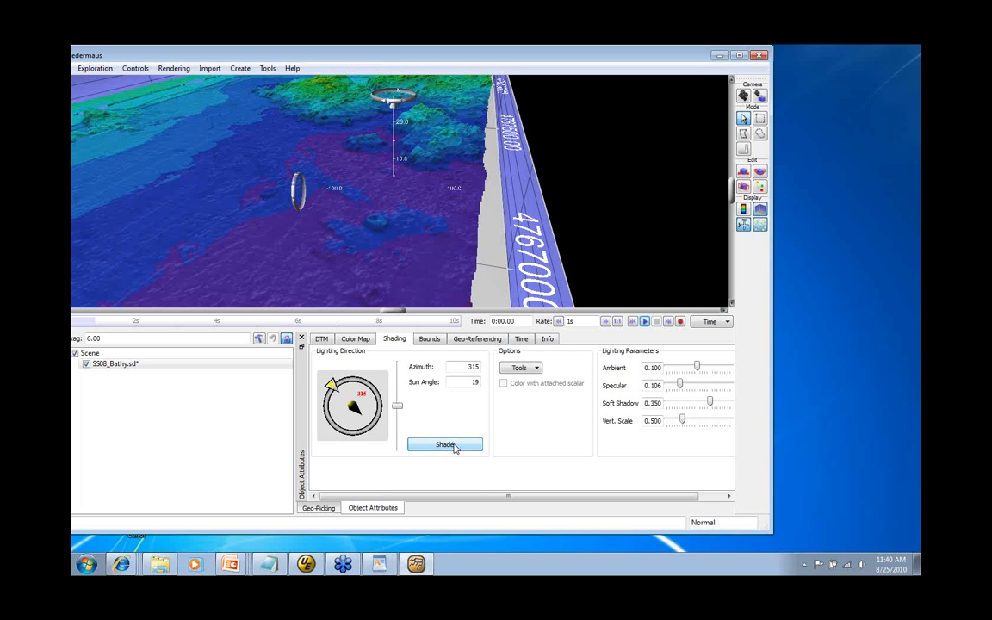
click(425, 340)
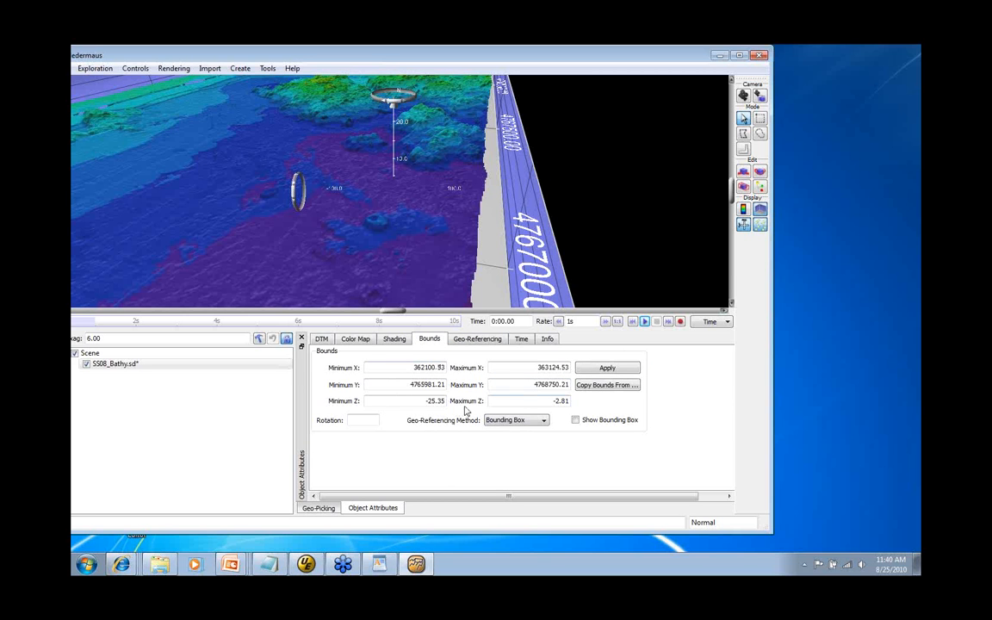
click(479, 340)
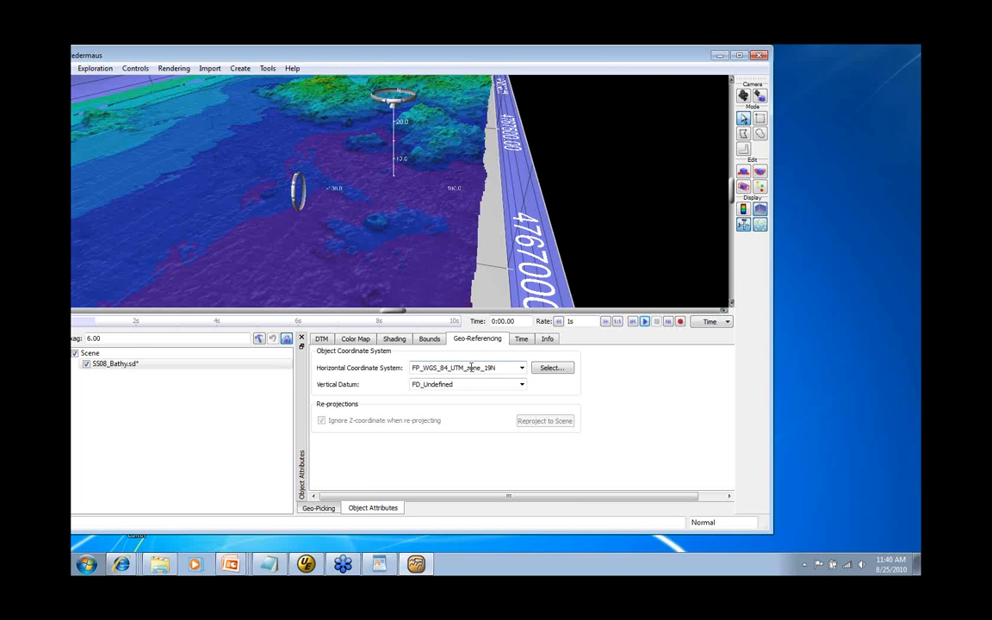
click(521, 340)
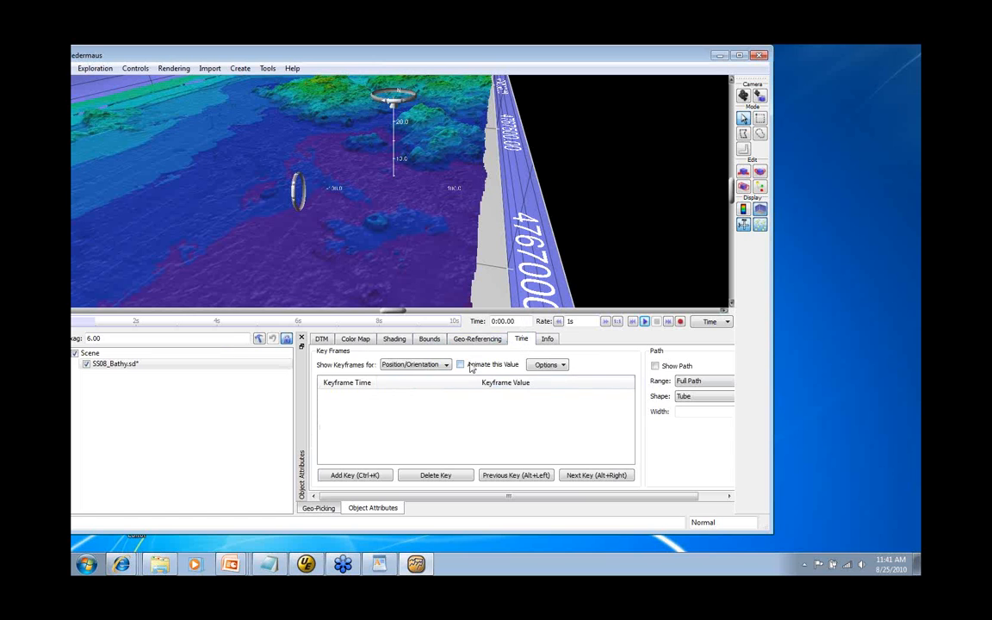
click(547, 339)
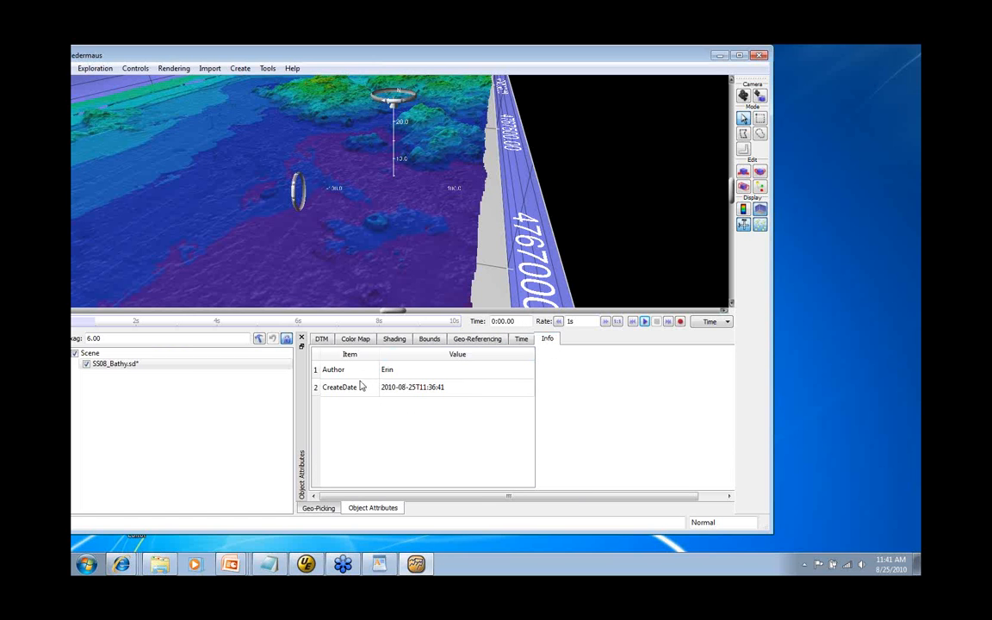
click(318, 339)
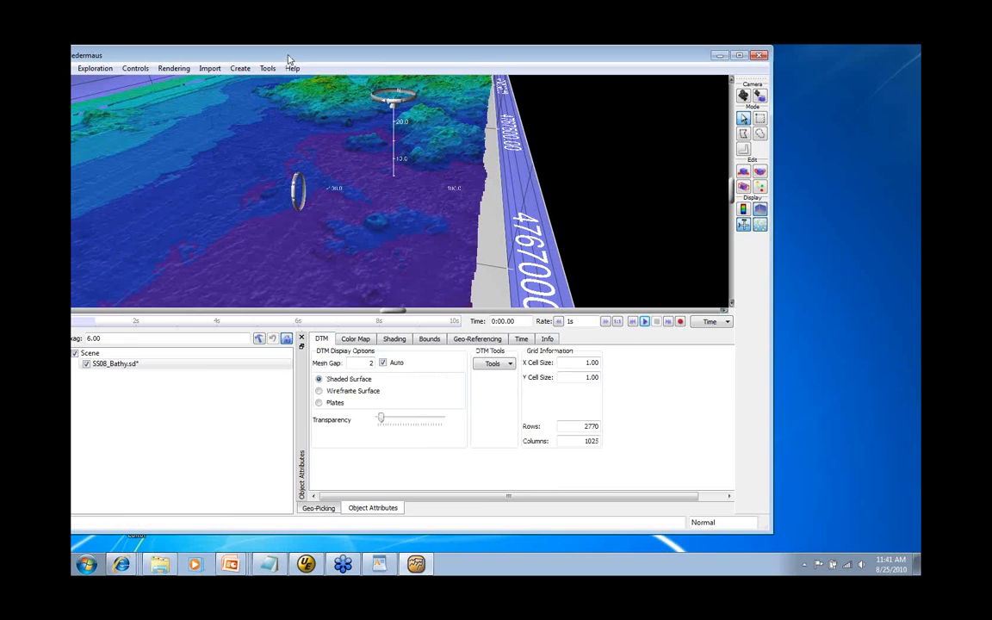
drag(288, 58, 336, 55)
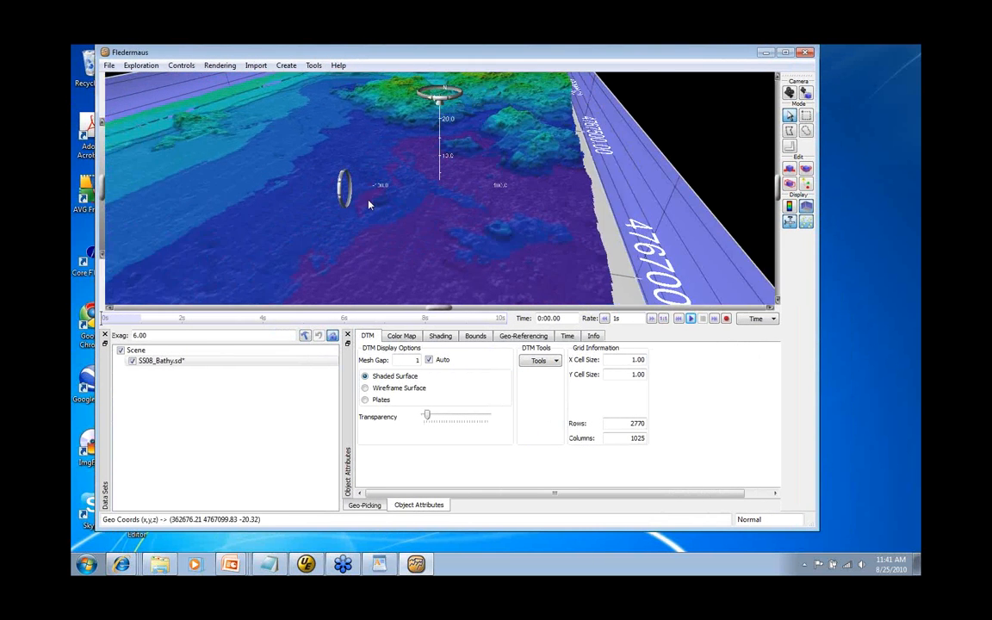
Step: View more of the surface in the scene, select SS08_Bathy.sd, and check its geo-referencing settings
drag(368, 204, 374, 195)
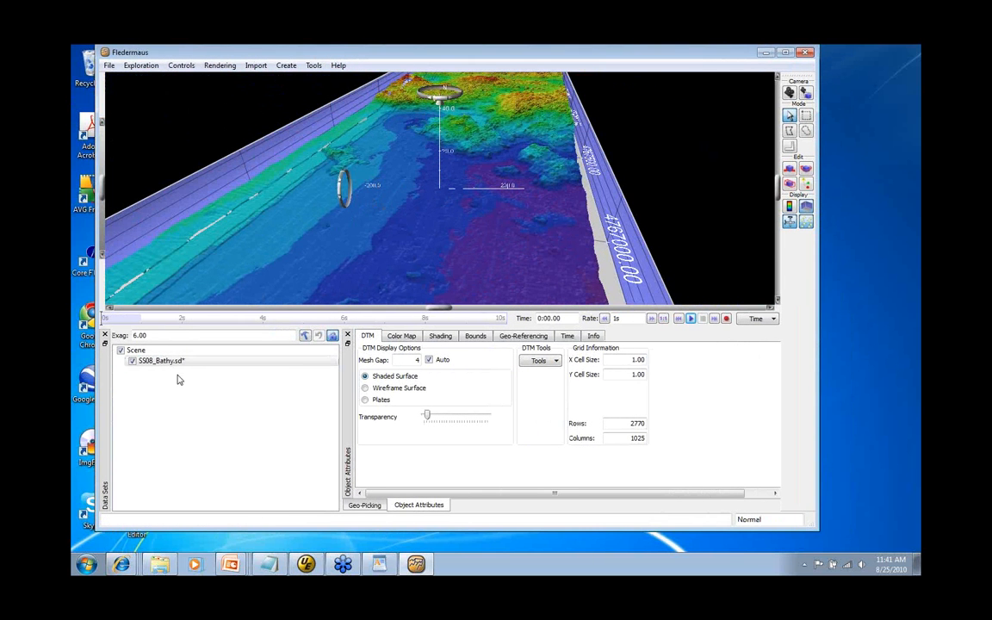
click(178, 365)
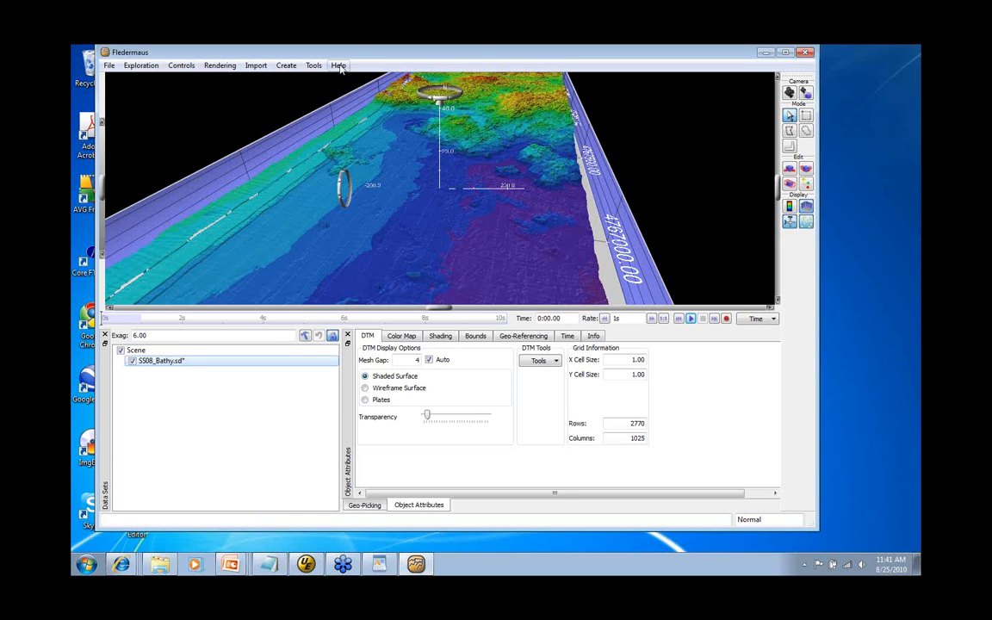
drag(354, 50, 352, 59)
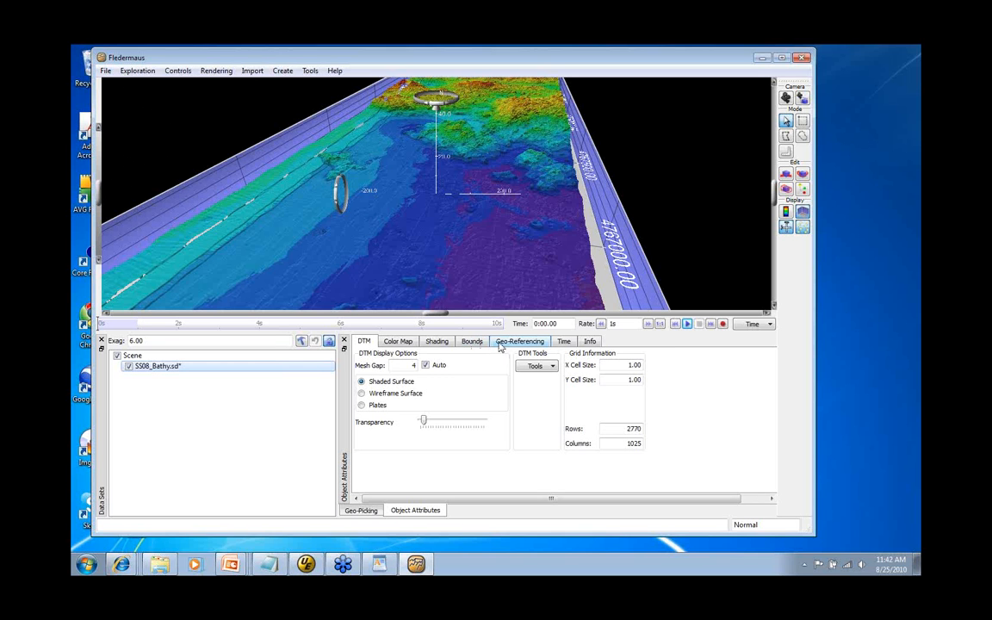
click(501, 344)
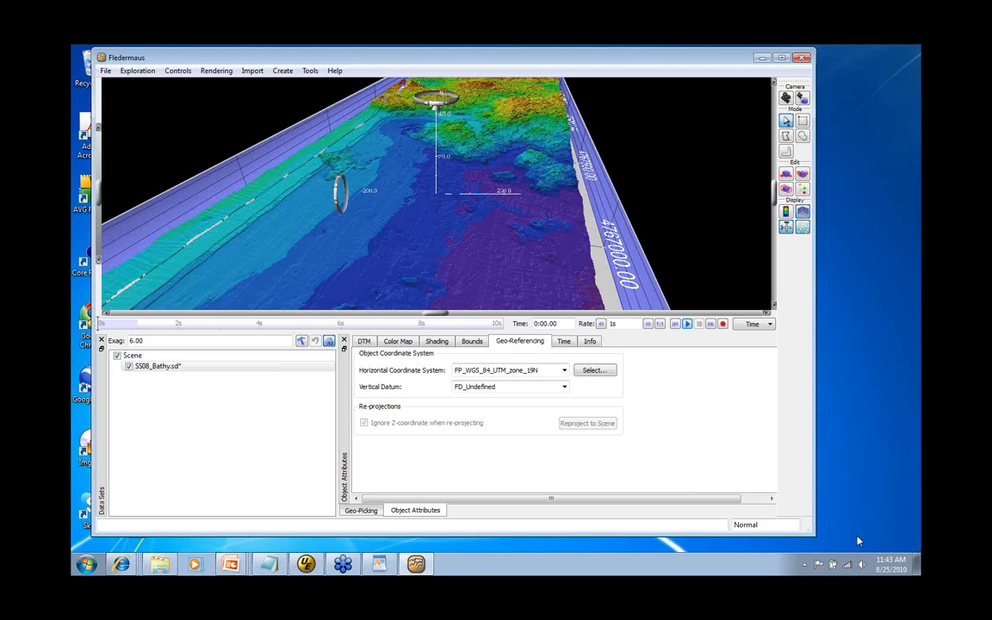
Step: Rotate the surface's lighting direction to an azimuth of 336 in its shading settings
click(437, 341)
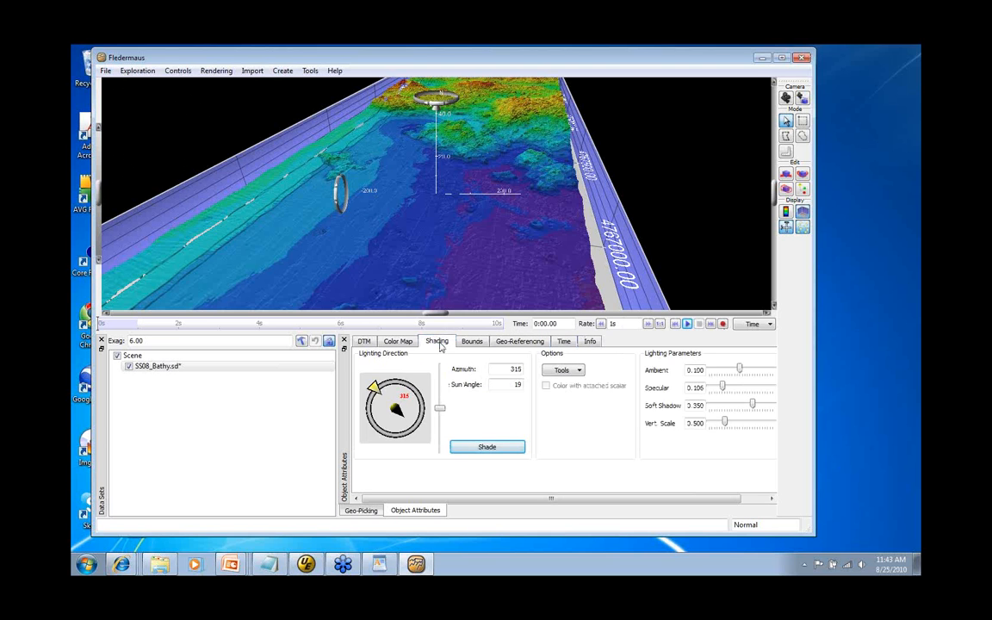
click(515, 369)
mouse_move(376, 388)
mouse_down()
mouse_move(394, 379)
mouse_move(407, 389)
mouse_move(379, 432)
mouse_move(388, 394)
mouse_up()
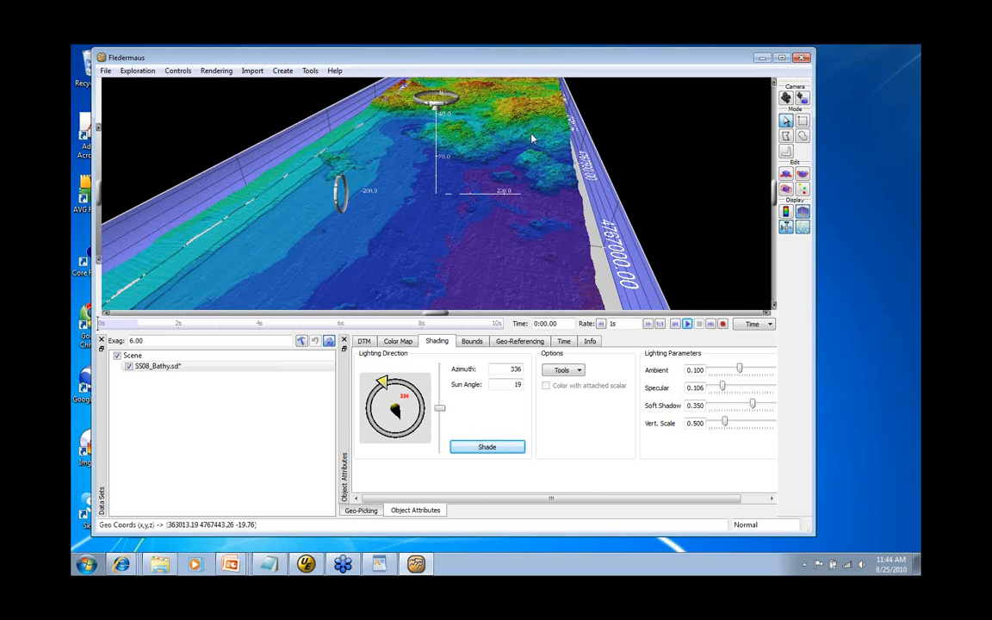
drag(508, 68, 506, 69)
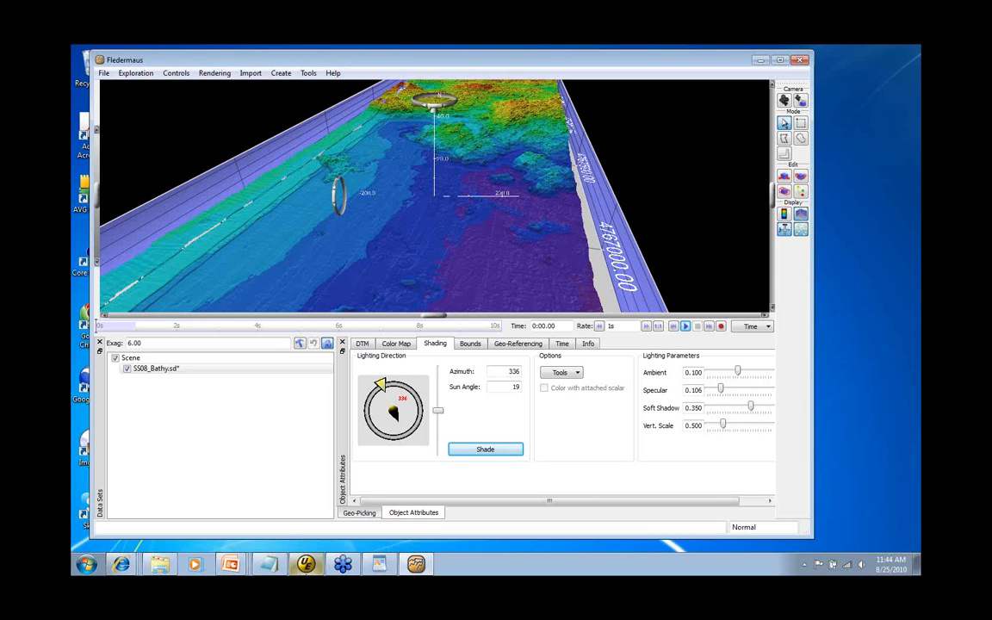
Step: Switch to the Gridding Algorithms presentation in PowerPoint, enlarge the Gridding Types slide to review it, and return to Fledermaus
mouse_move(305, 567)
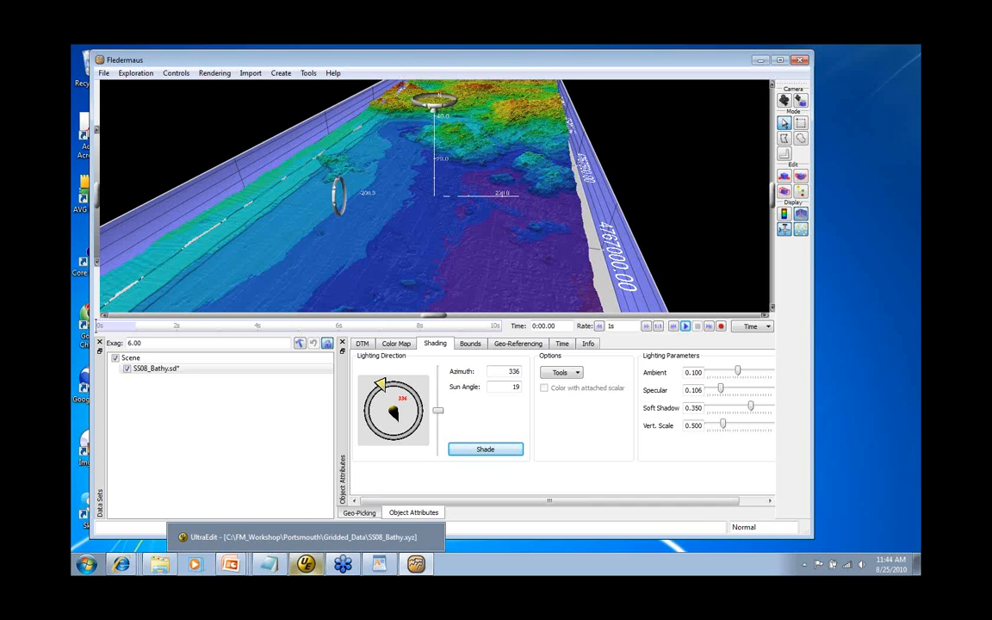
mouse_move(231, 564)
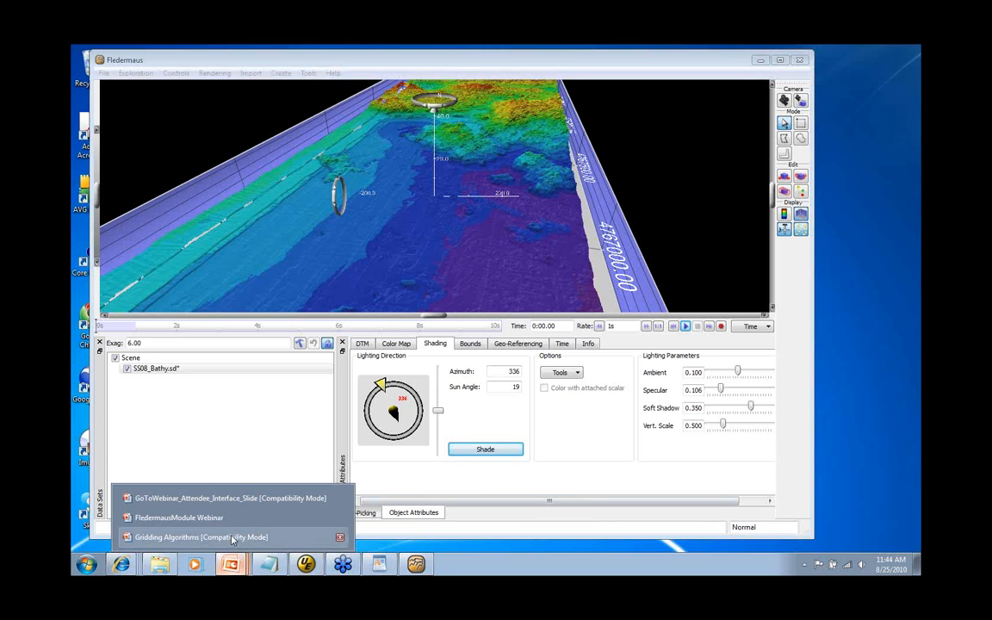
click(231, 538)
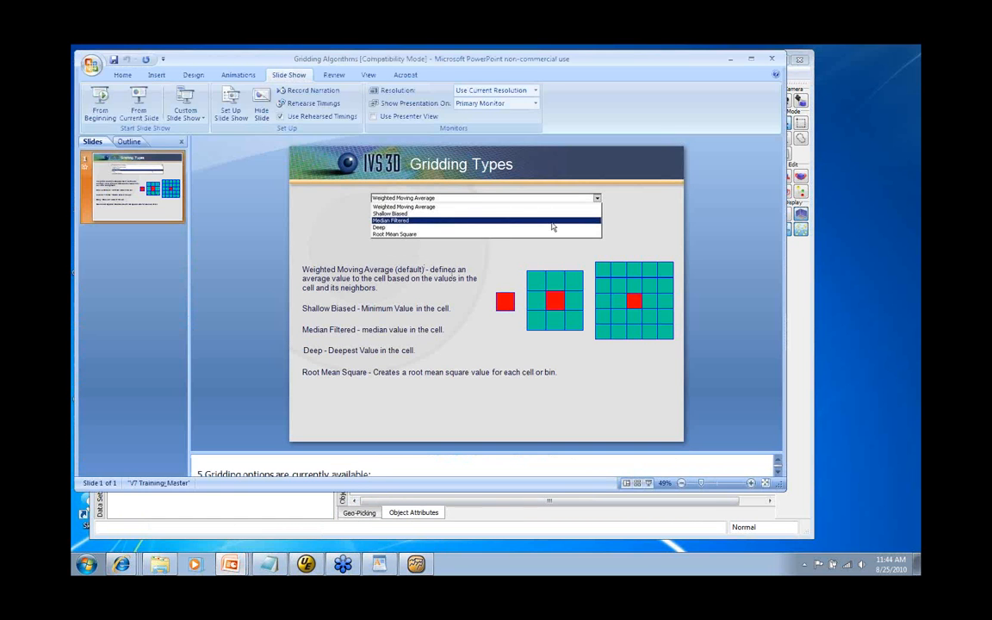
drag(483, 55, 484, 42)
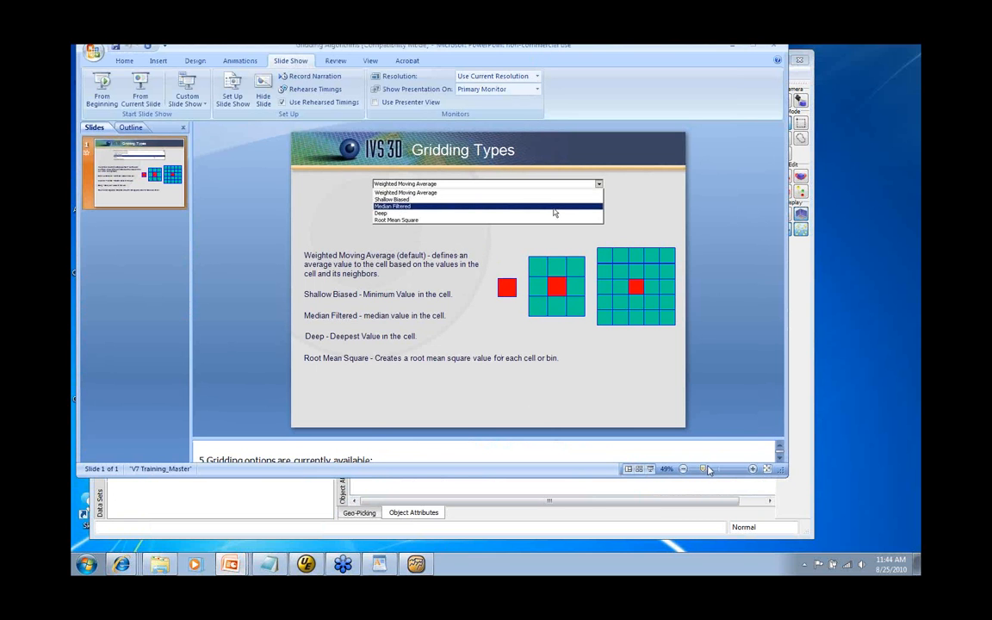
drag(705, 472, 707, 472)
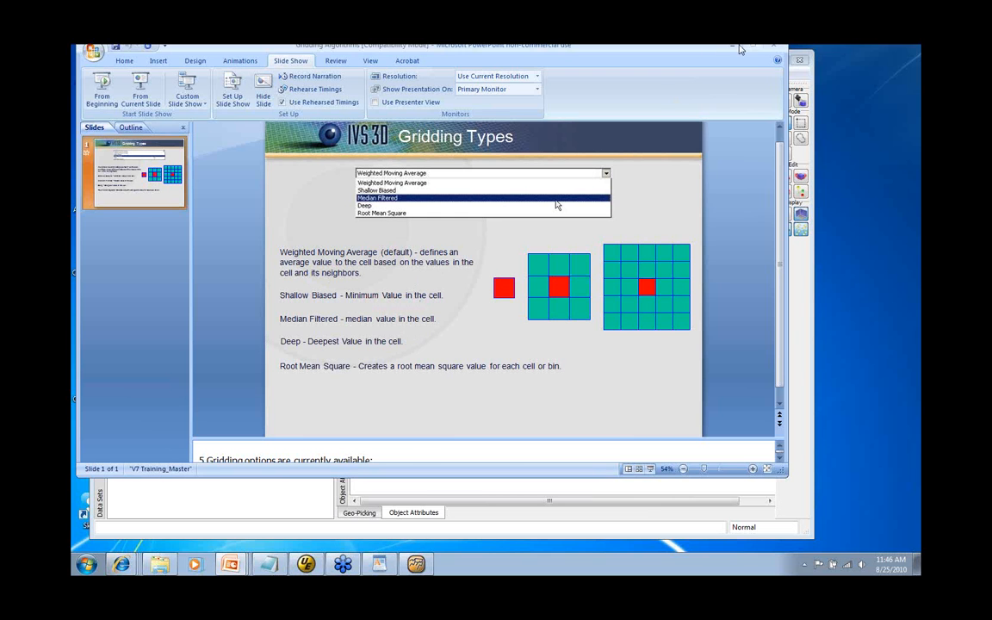
click(731, 47)
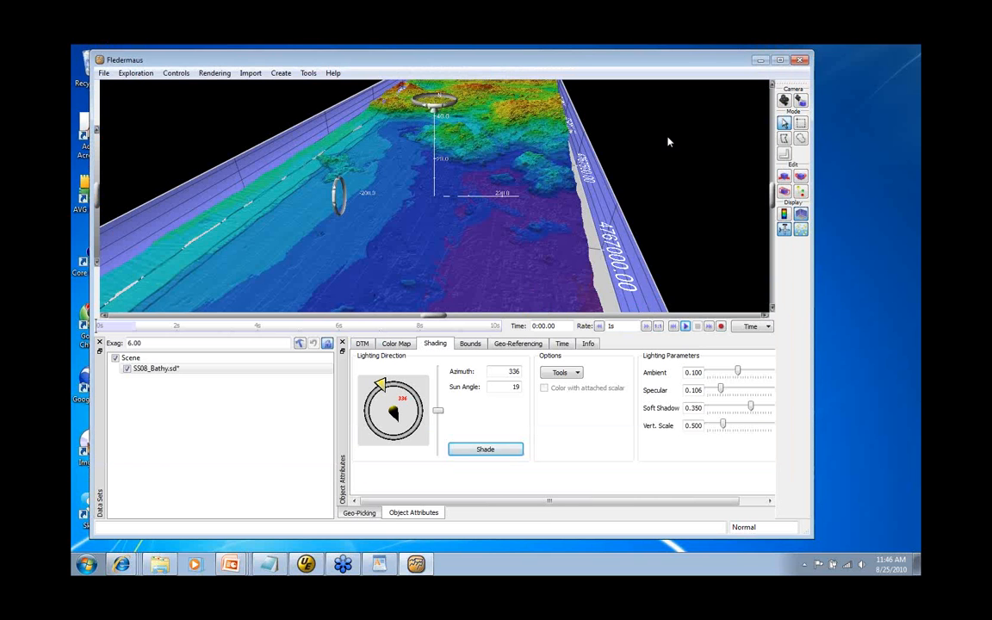
Step: Start an ungridded data import in the Data Gridding Wizard and begin adding source files
click(251, 73)
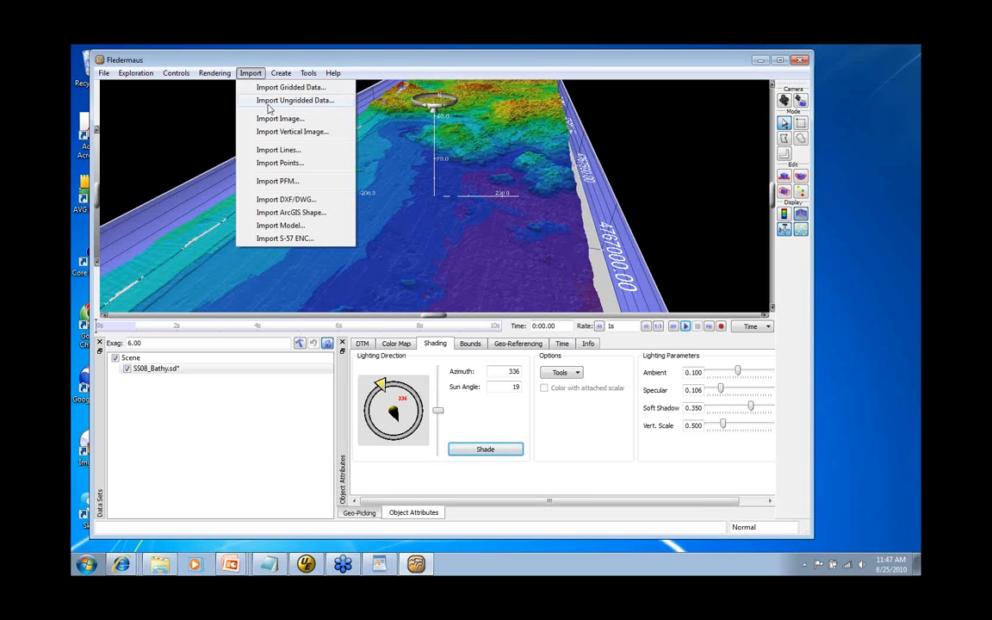
click(269, 102)
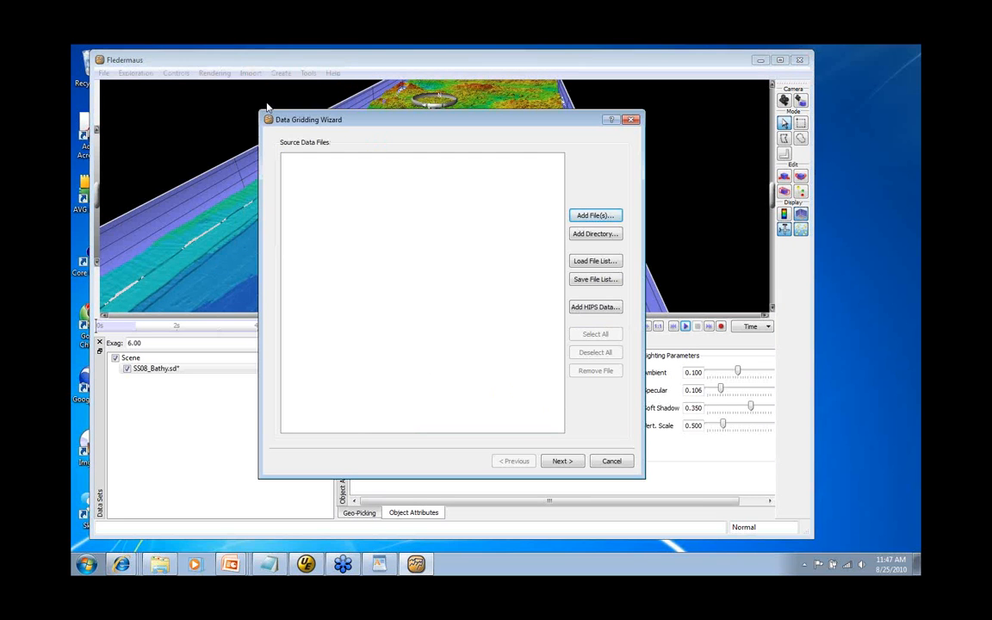
drag(361, 127, 326, 119)
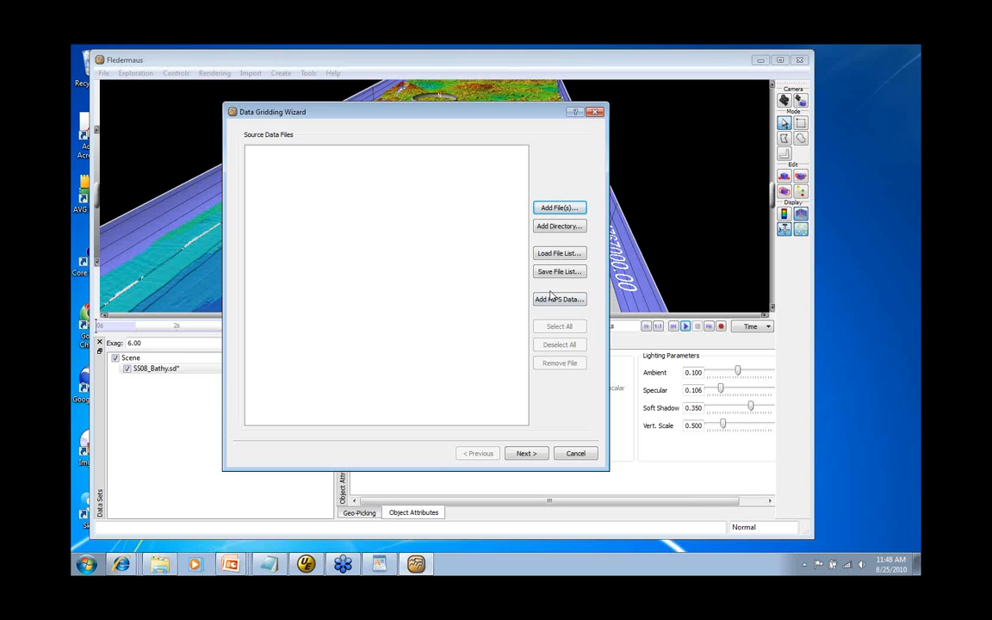
click(553, 216)
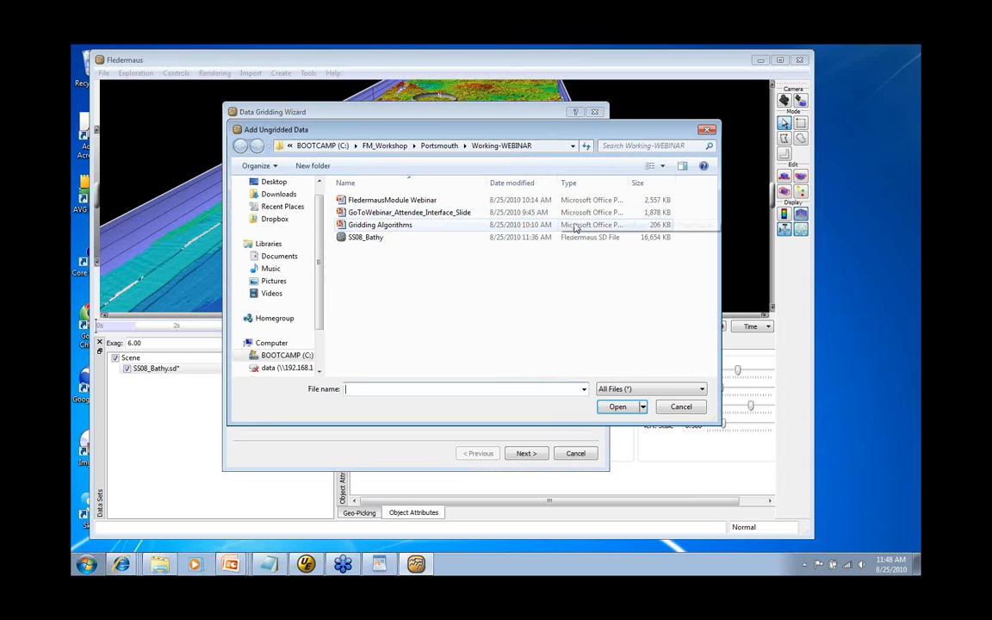
Step: Browse to the 2001_Bathy_GSF folder within Portsmouth's Ungridded_Data folder for the source files
click(451, 147)
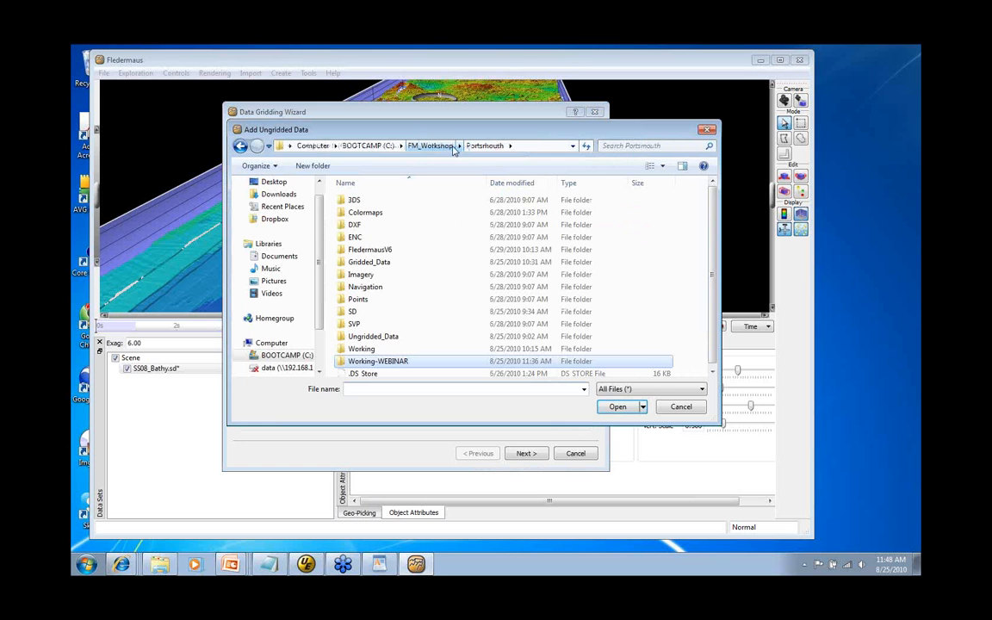
click(373, 337)
double_click(374, 338)
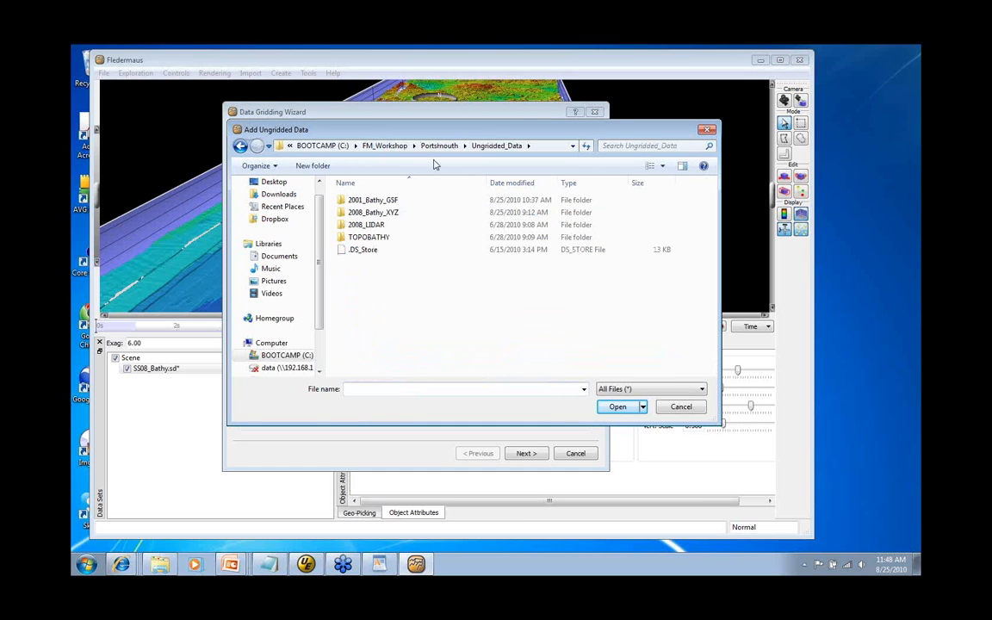
double_click(375, 203)
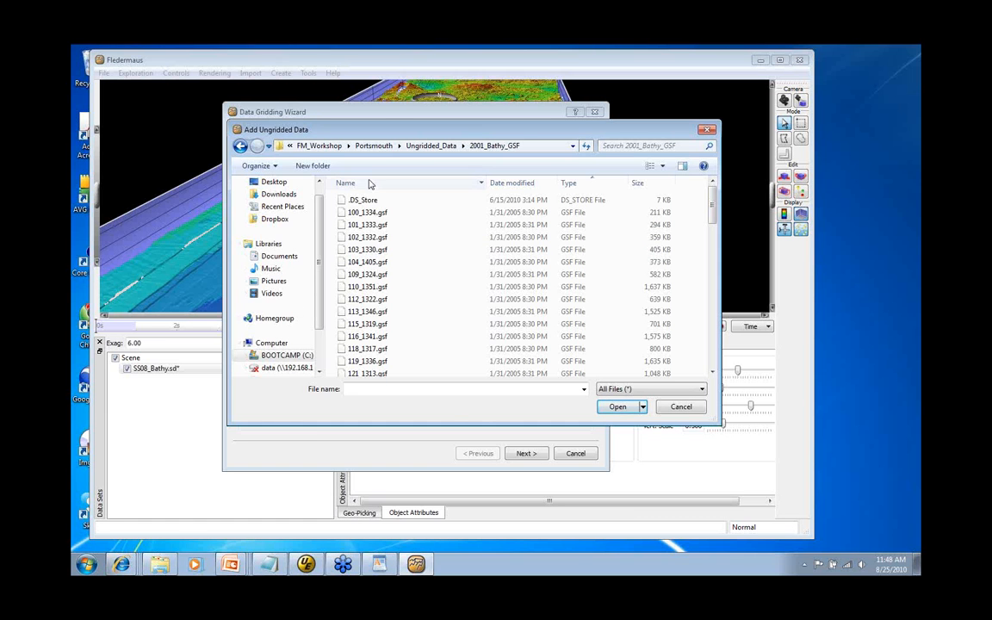
Step: Launch OmniViewer from the Fledermaus-v7 program group
click(87, 565)
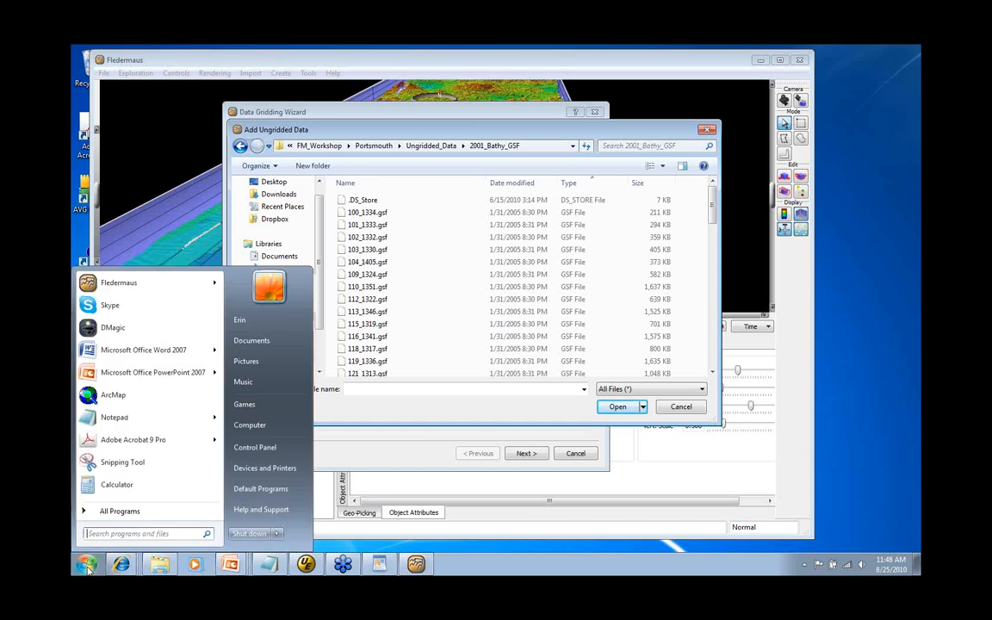
click(95, 511)
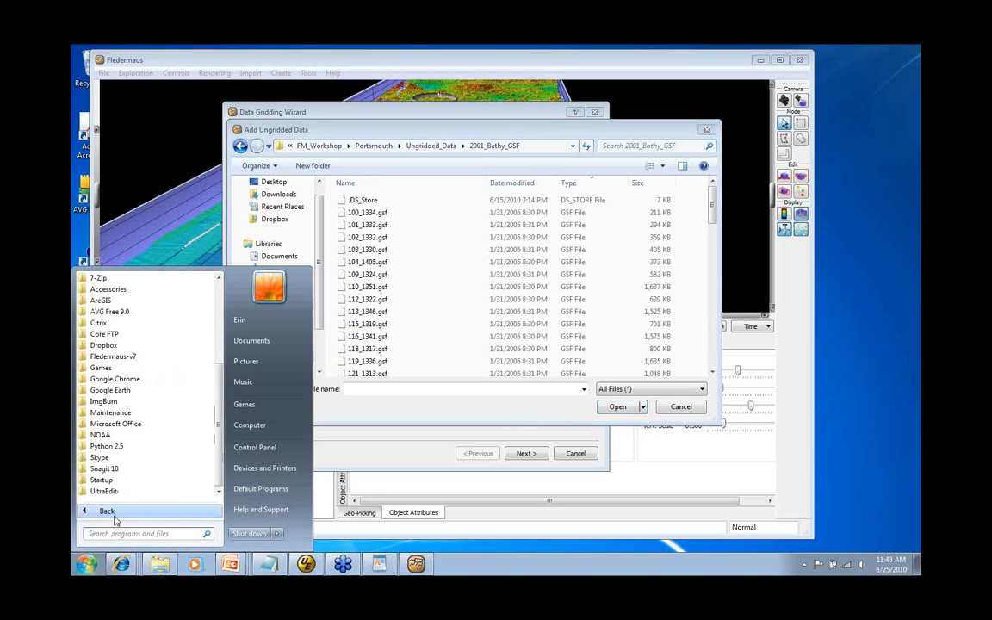
click(129, 356)
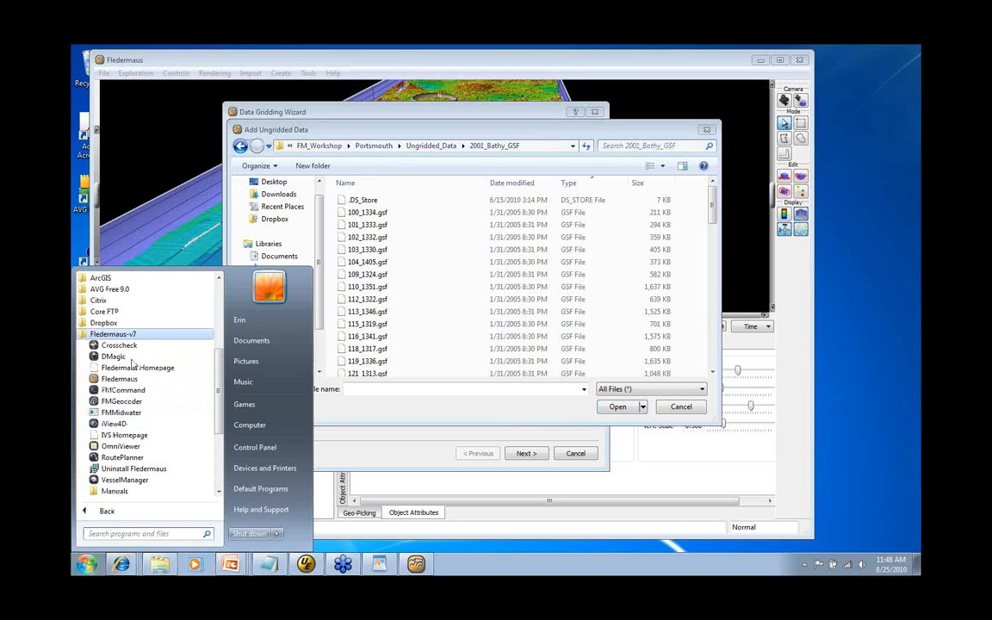
click(120, 446)
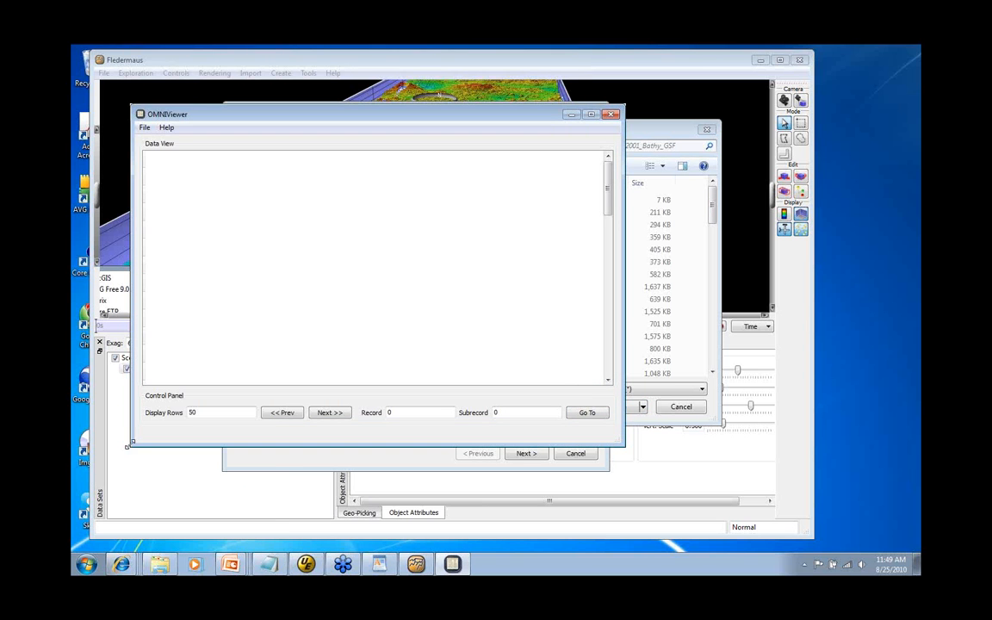
Step: Open 100_1334.gsf from Portsmouth's Ungridded_Data\2001_Bathy_GSF folder in OmniViewer
click(145, 128)
click(169, 143)
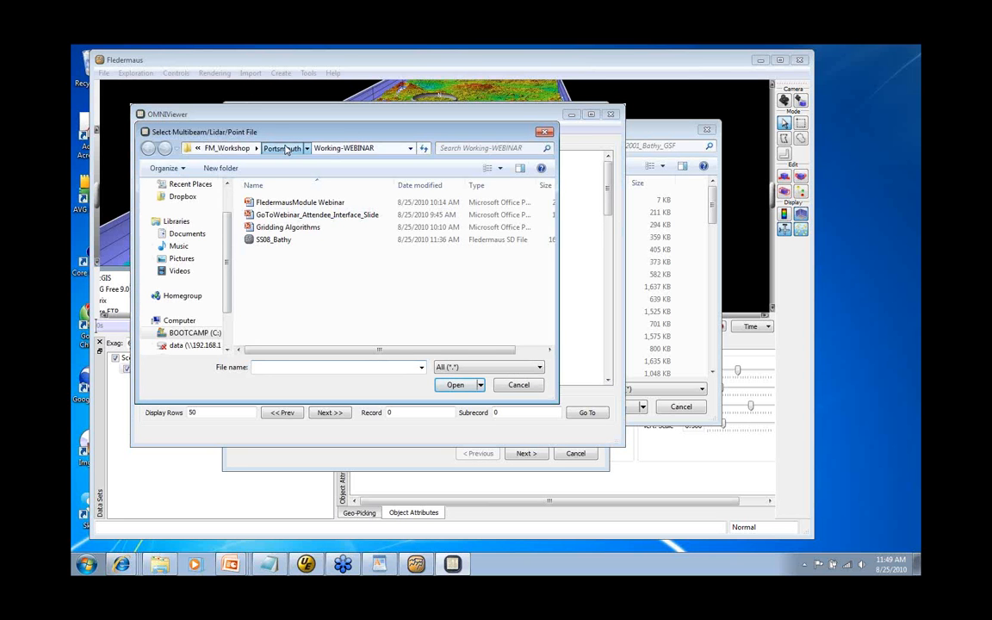
click(283, 148)
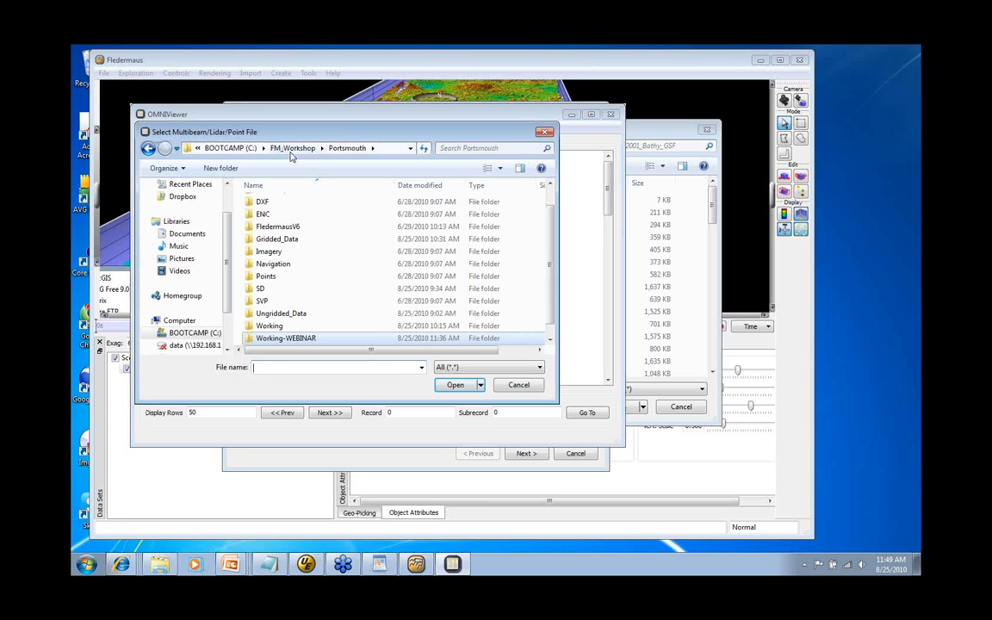
double_click(281, 314)
double_click(290, 205)
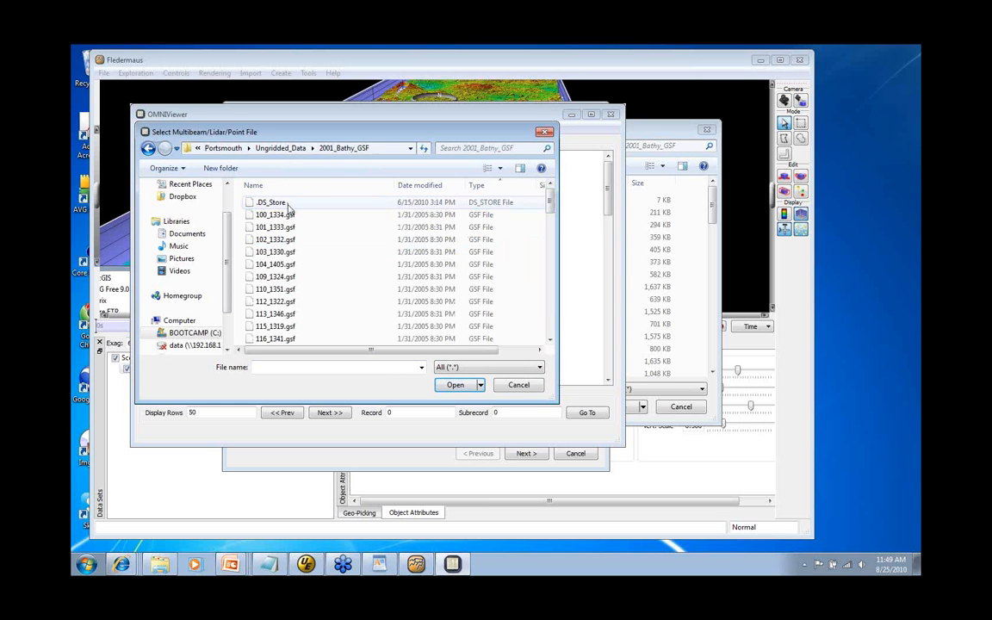
double_click(283, 217)
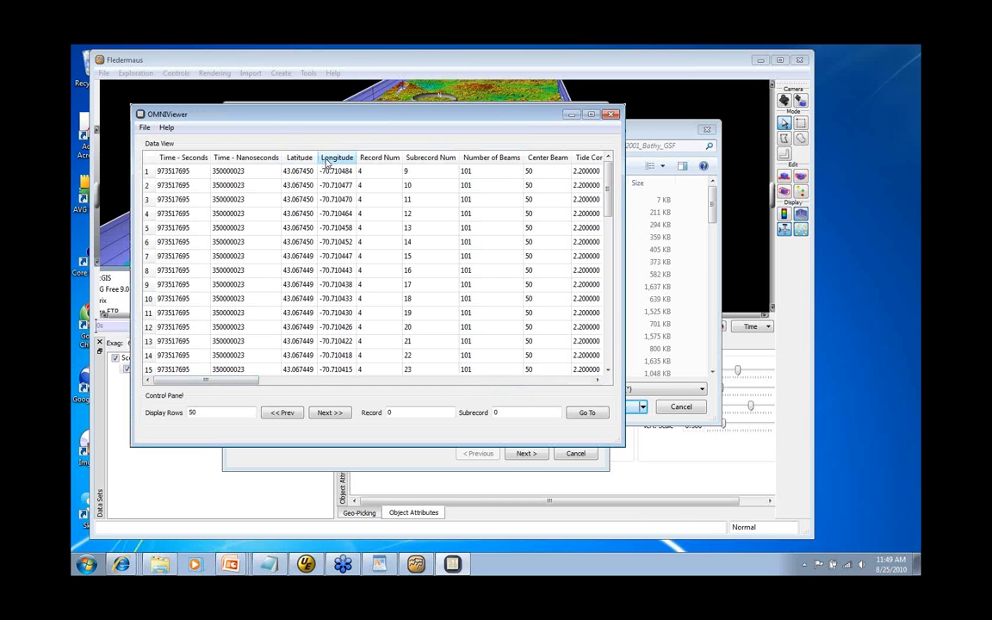
Step: Examine the GSF file's record columns, including position, depth and error fields, and return to the Fledermaus file selection
drag(238, 383, 532, 410)
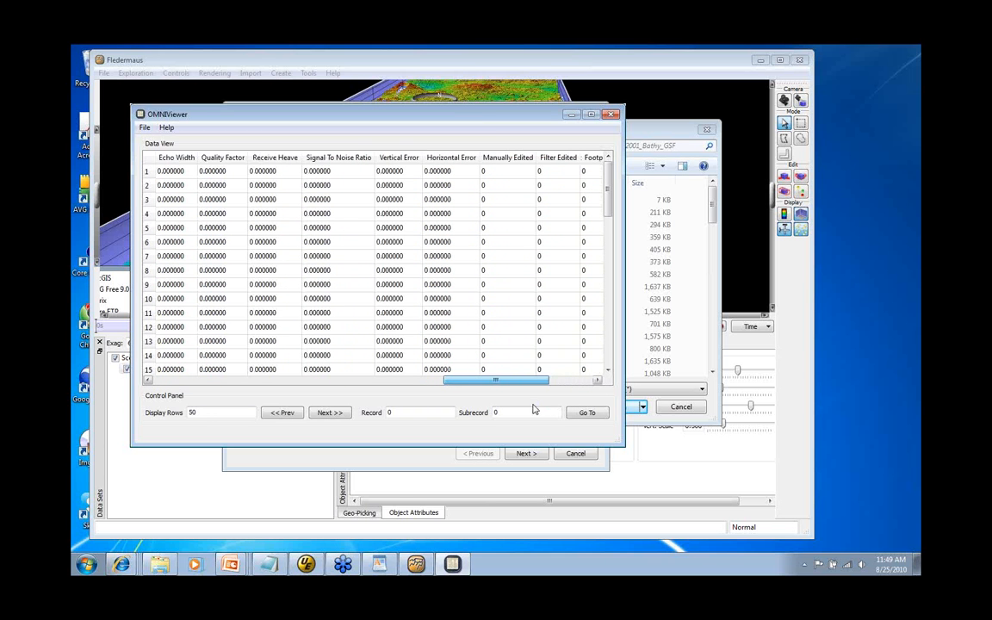
drag(532, 410, 405, 398)
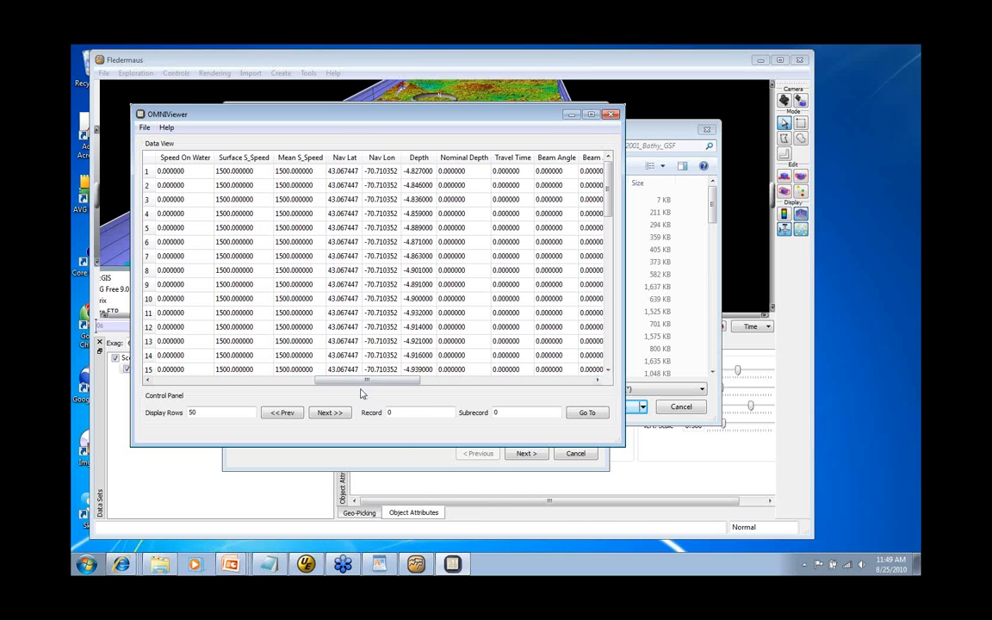
drag(366, 381, 257, 390)
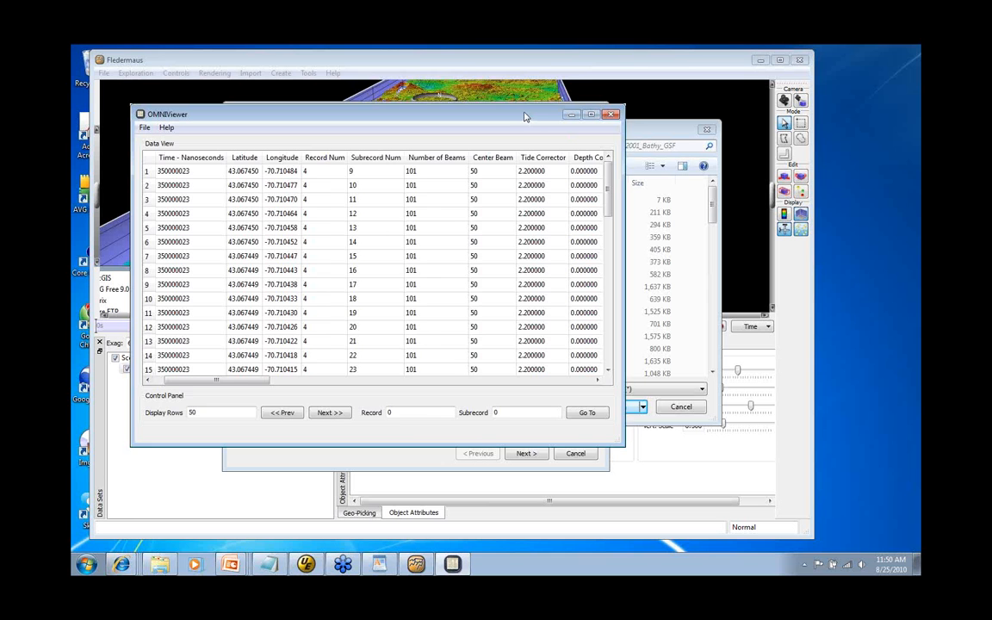
drag(524, 115, 531, 103)
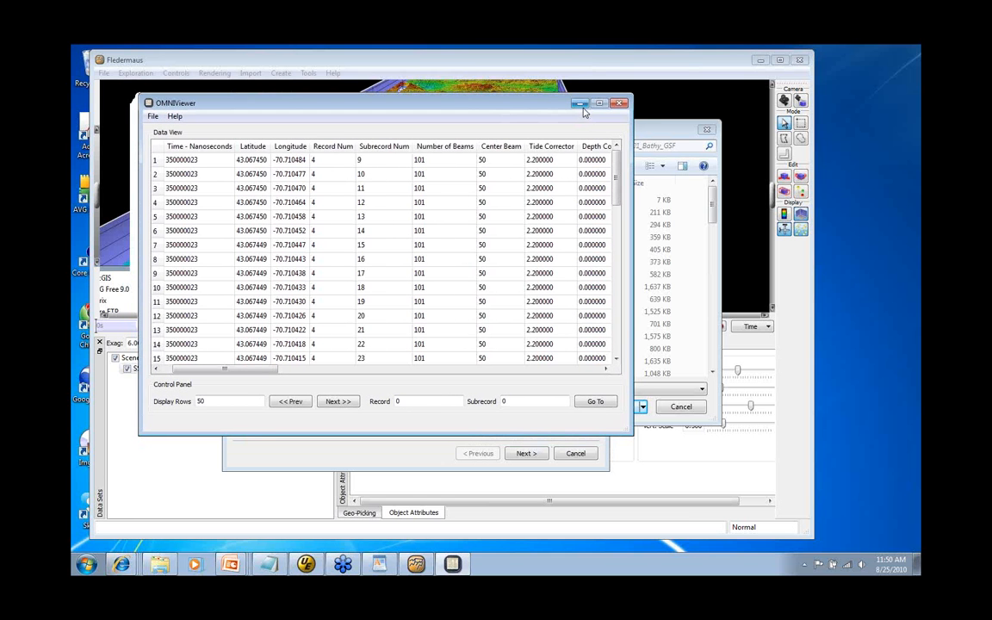
click(581, 104)
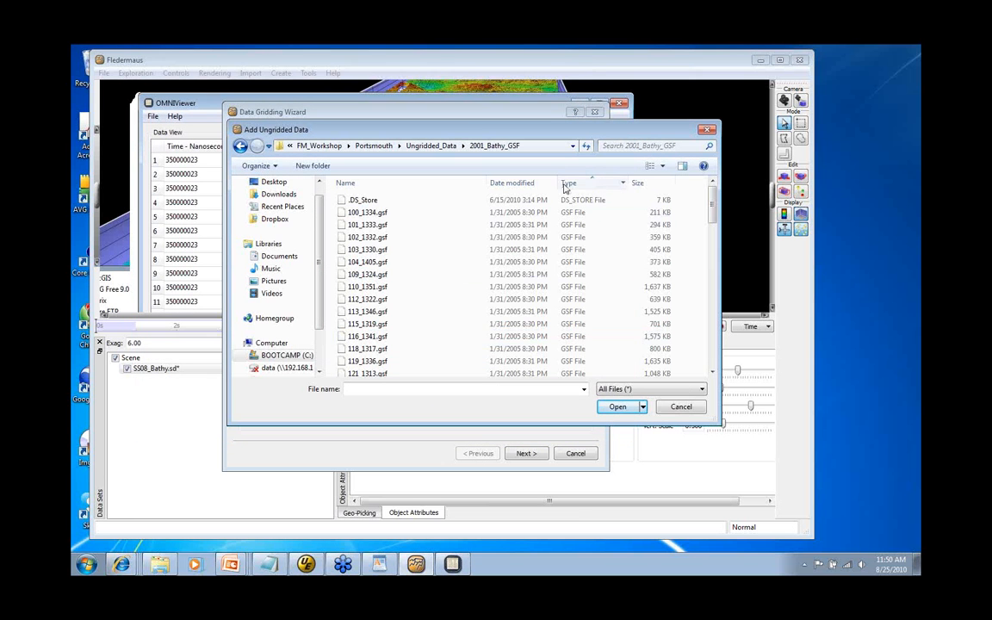
Step: Add all GSF files from 100_1334.gsf through 914_1911.gsf as the source data and proceed to the coordinate system settings
click(369, 213)
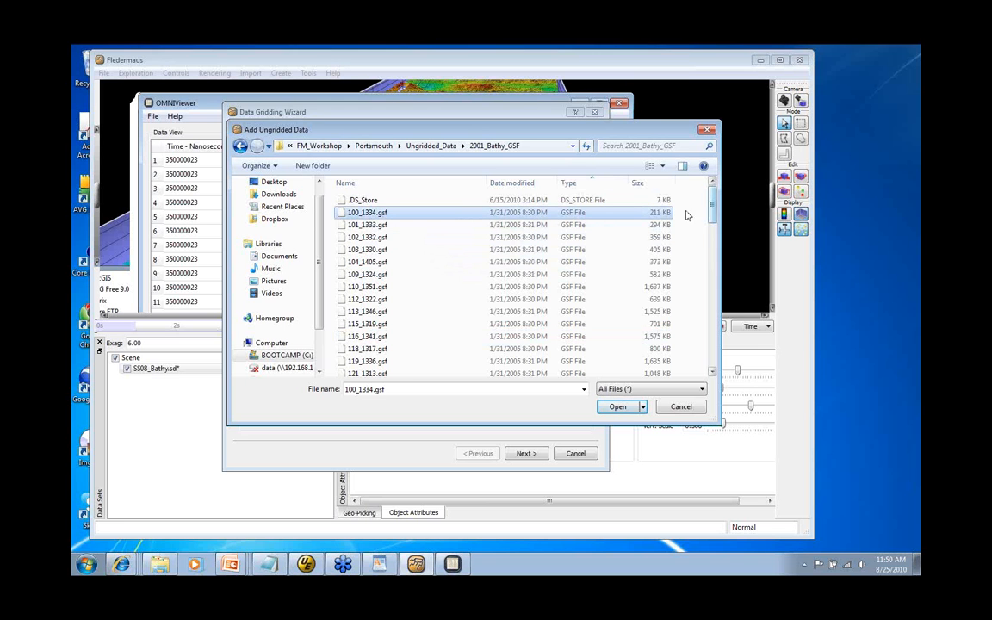
drag(712, 207, 691, 373)
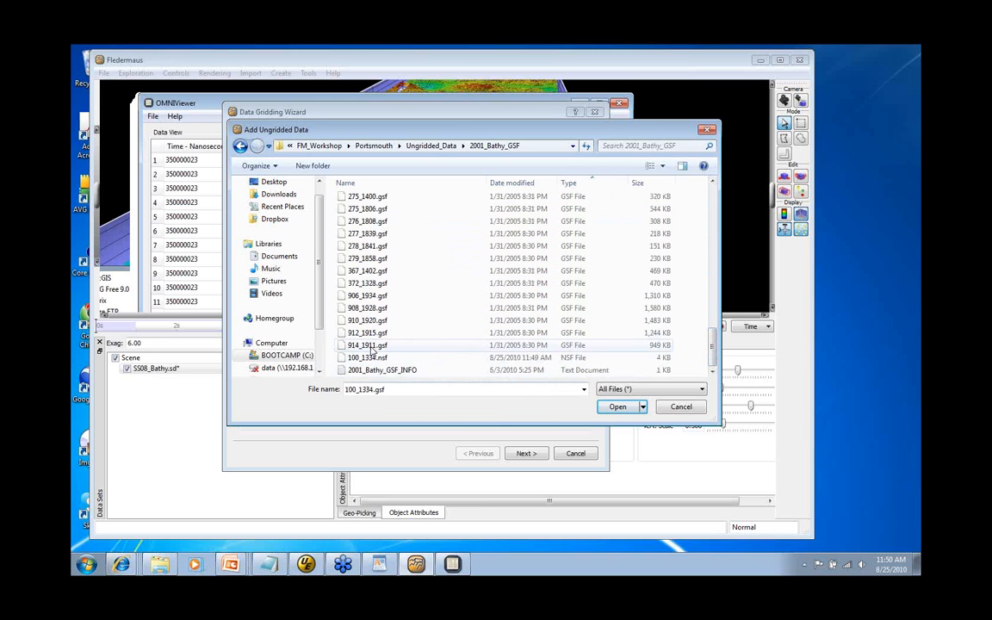
shift+click(404, 344)
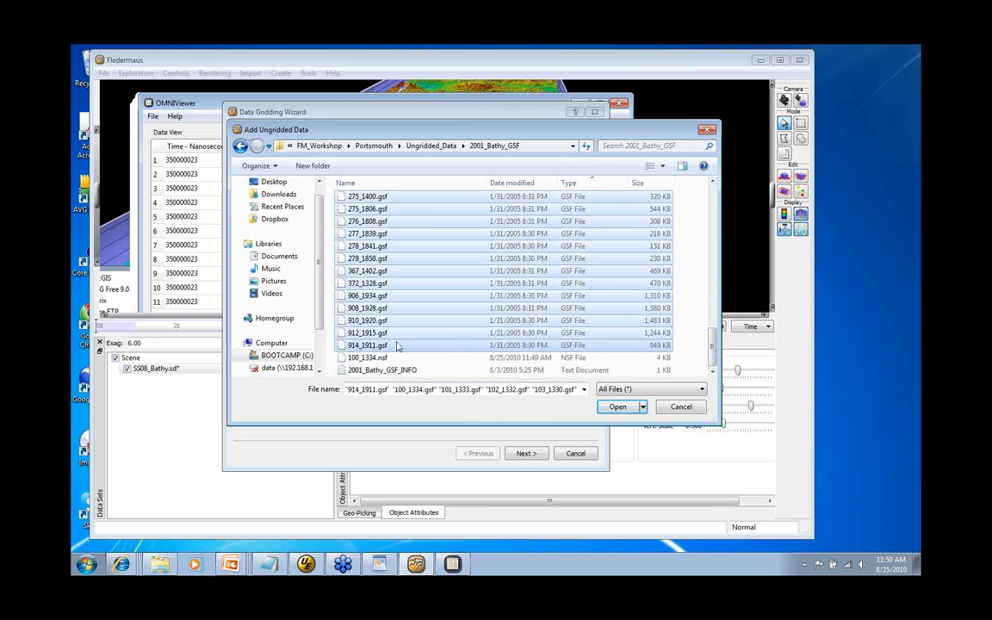
click(618, 407)
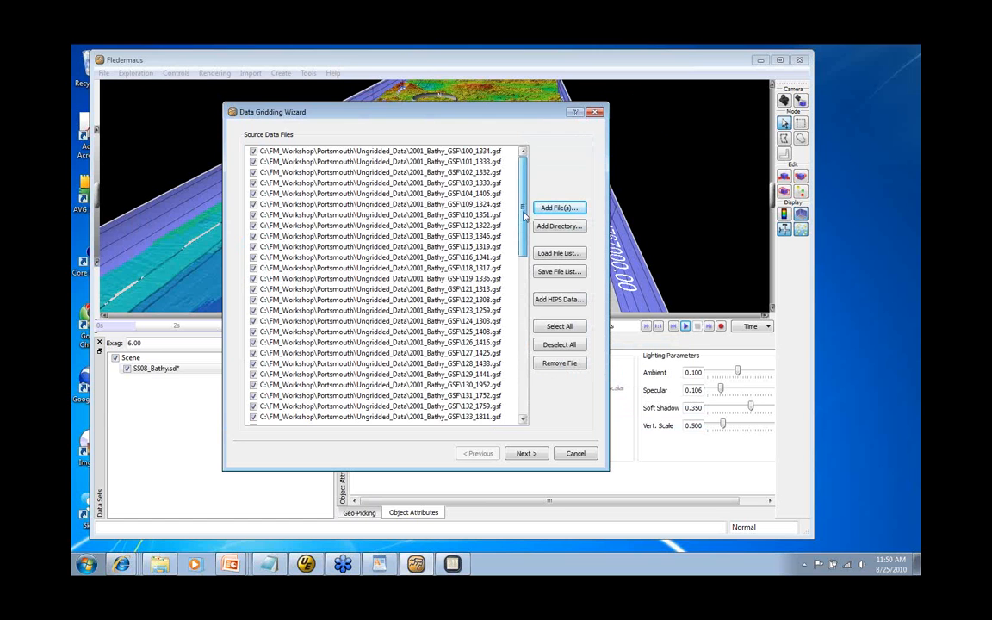
drag(525, 236, 542, 206)
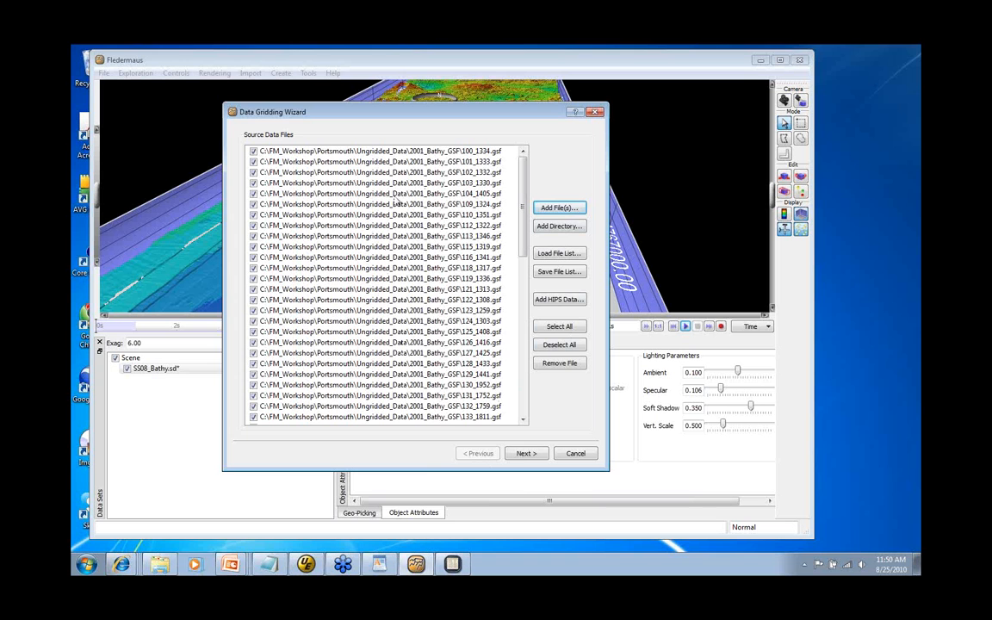
click(525, 454)
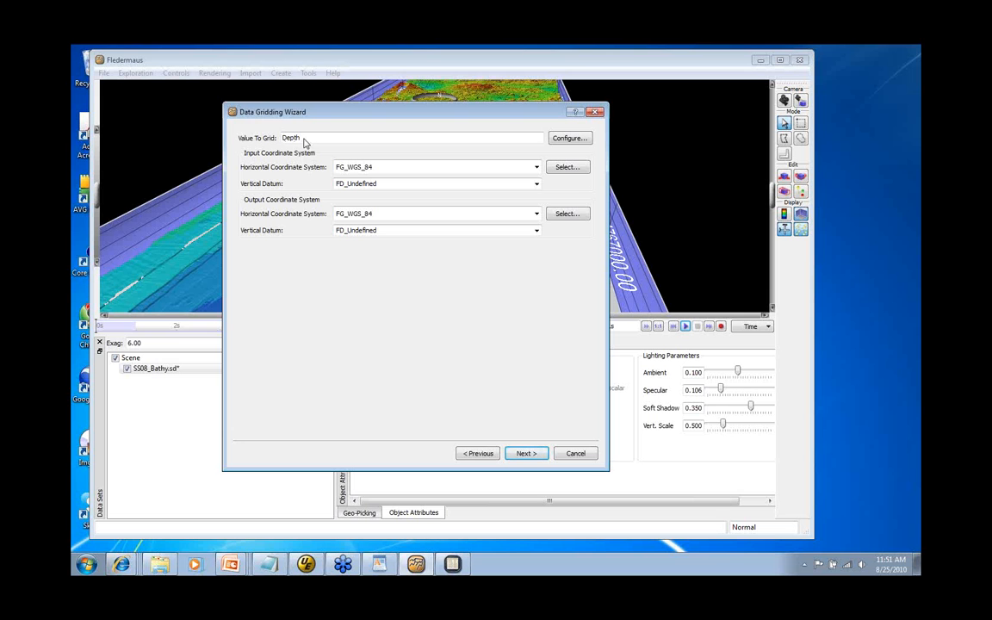
Step: Review the NAVO GSF field mappings, keeping Depth as the value to grid with its modifier at None
click(571, 139)
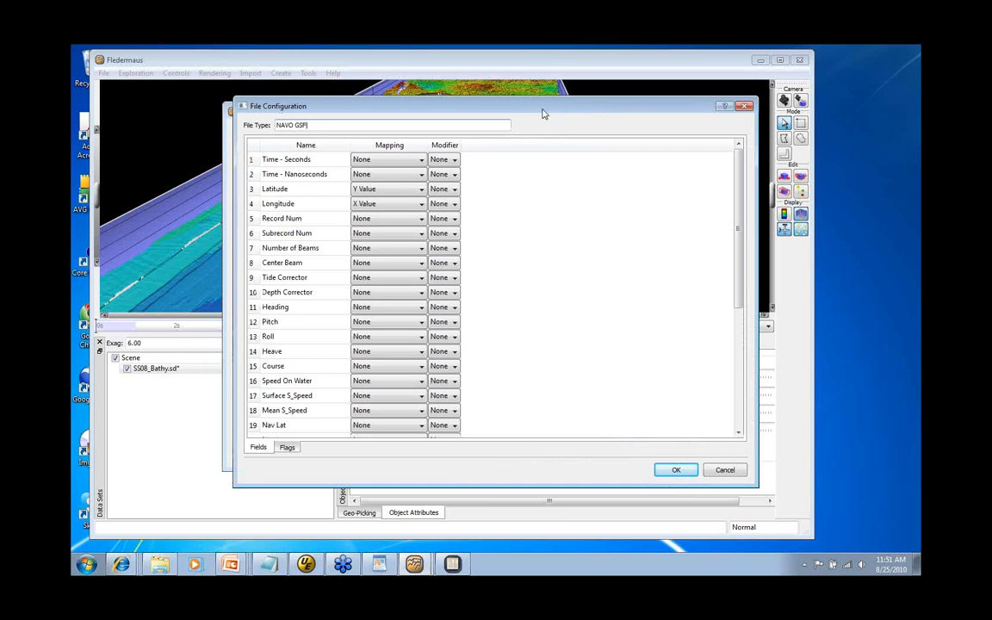
drag(542, 110, 528, 108)
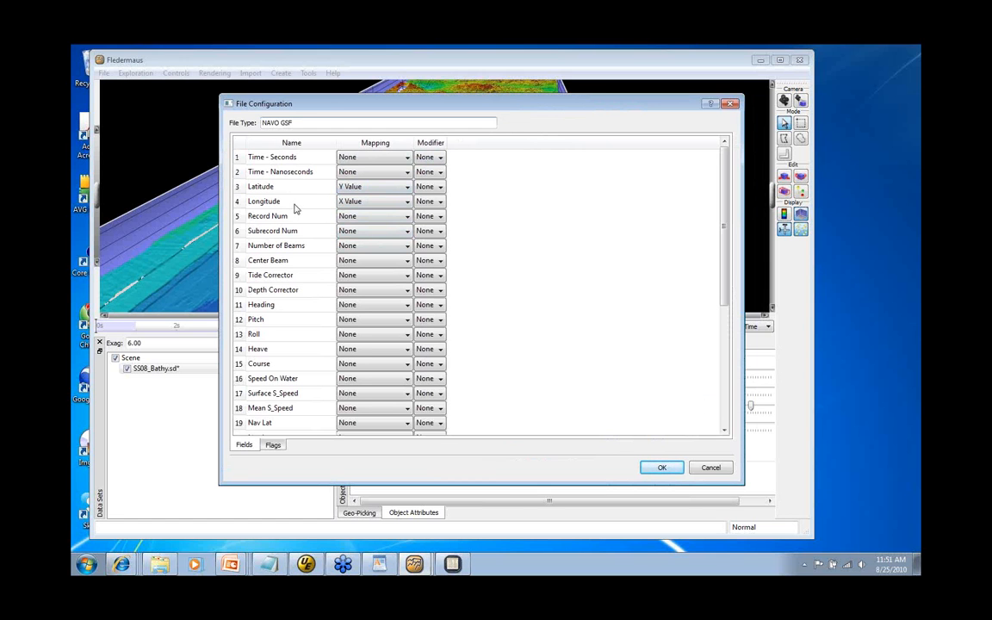
scroll(484, 366, down, 2)
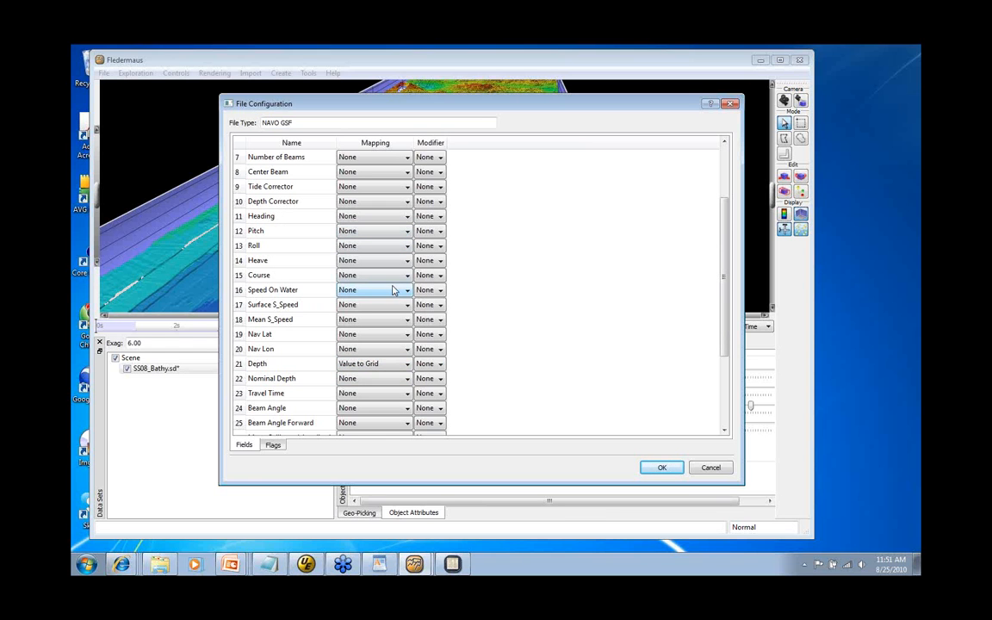
click(440, 365)
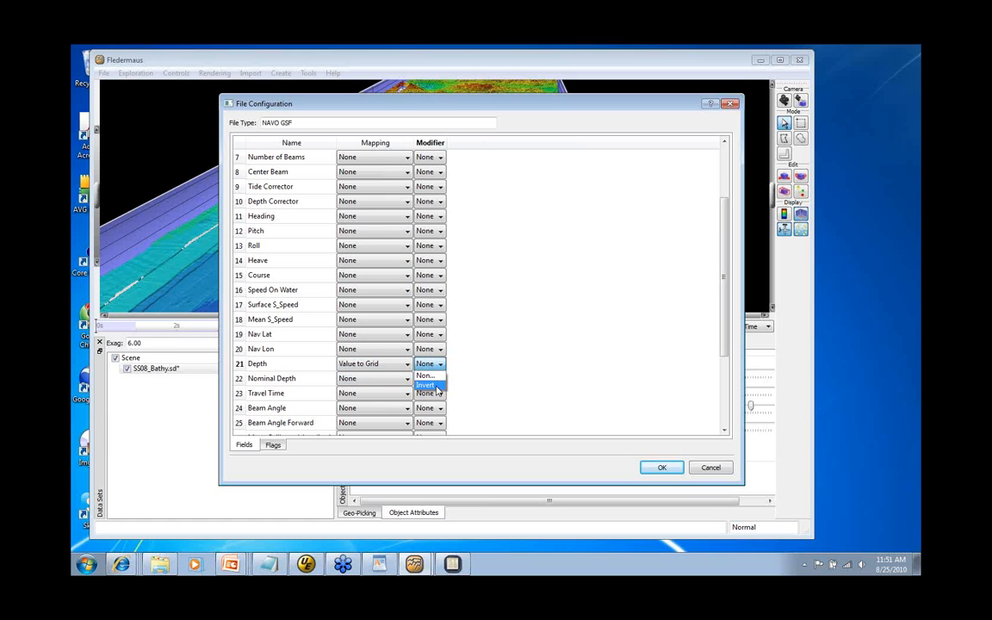
click(441, 377)
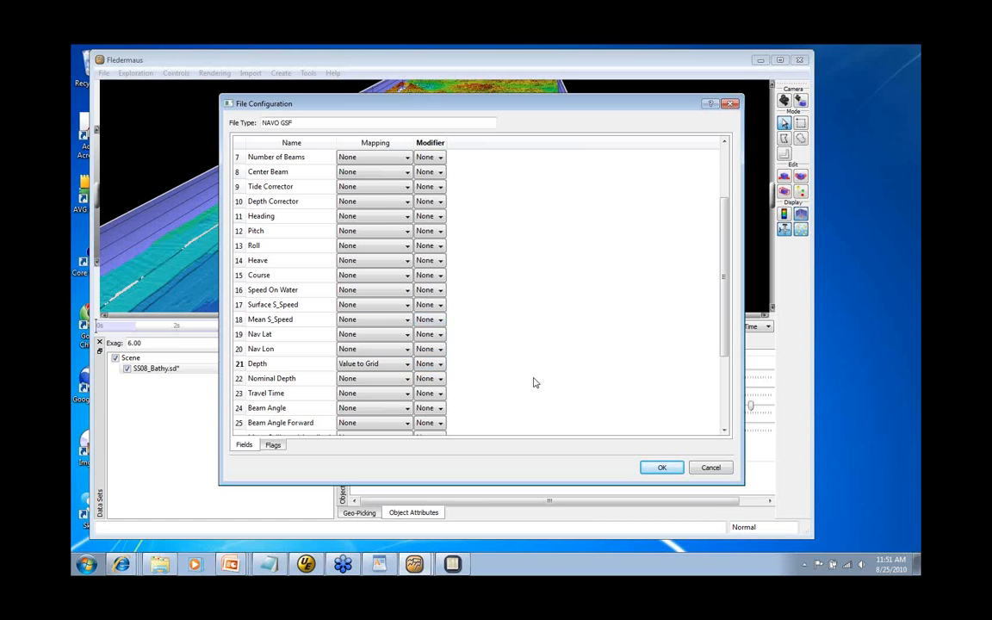
click(676, 470)
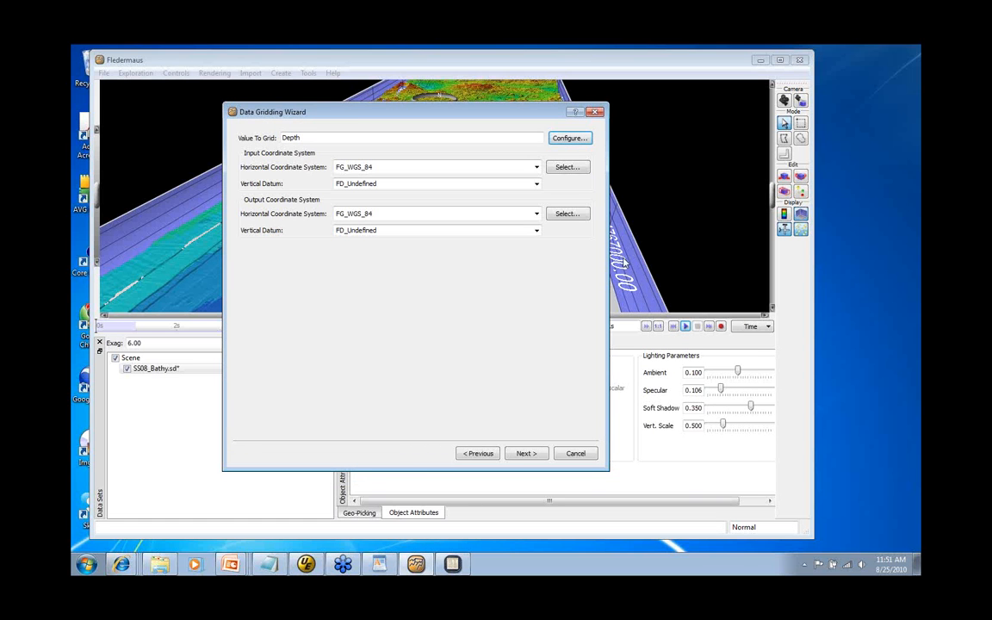
Step: Set the output horizontal coordinate system to FP_WGS_84_UTM_zone_19N and proceed to the gridding parameters
drag(351, 117, 339, 117)
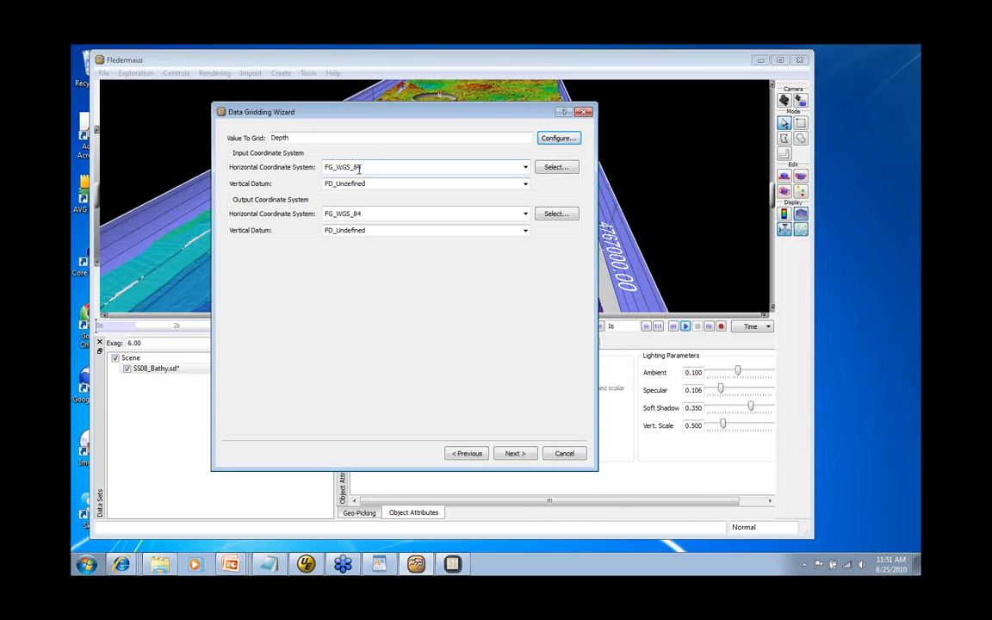
drag(314, 112, 399, 118)
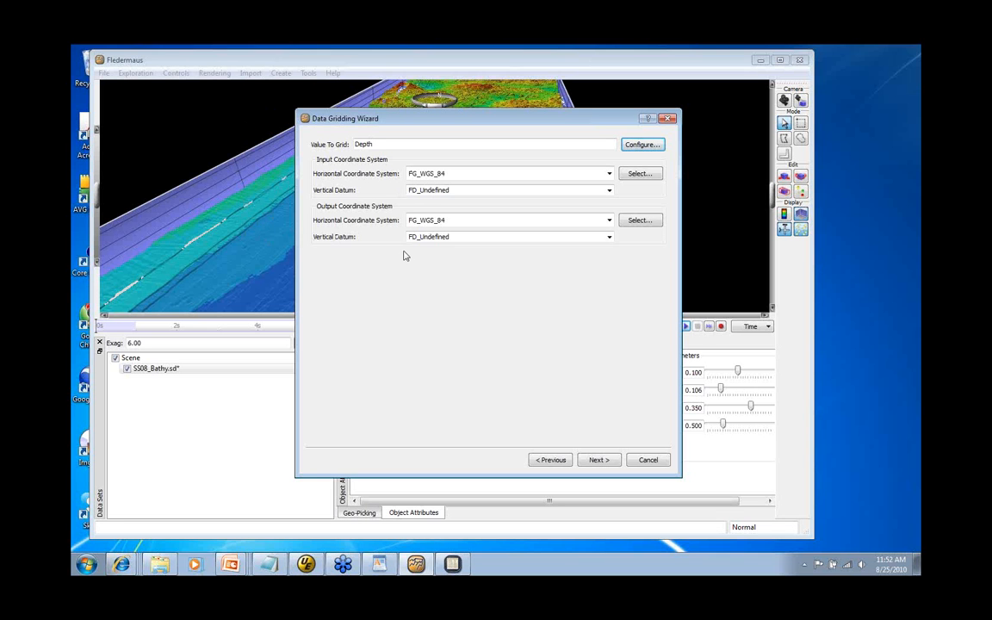
click(609, 220)
drag(609, 244, 611, 263)
click(515, 314)
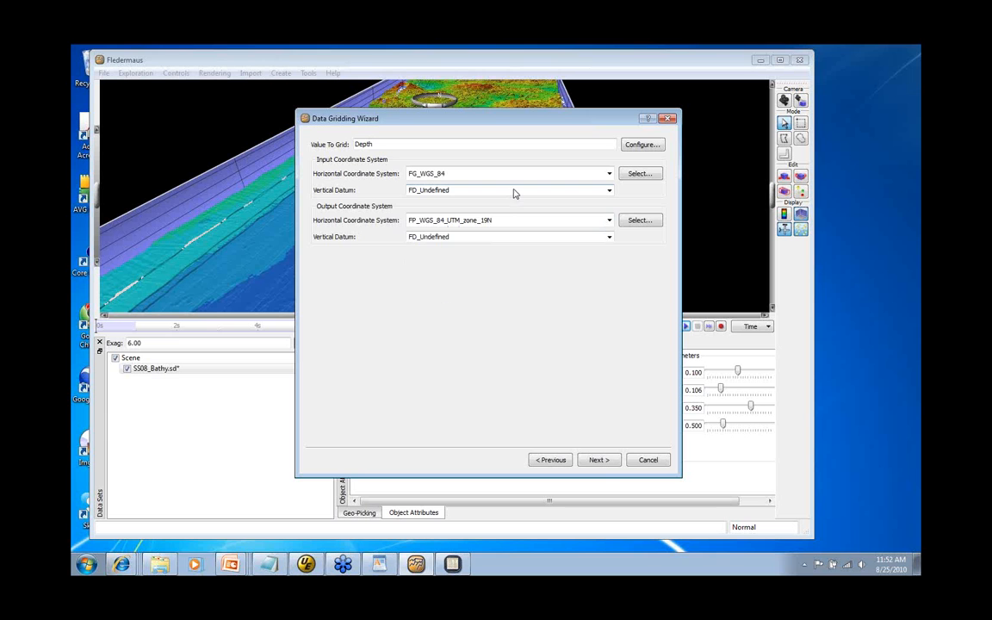
click(598, 460)
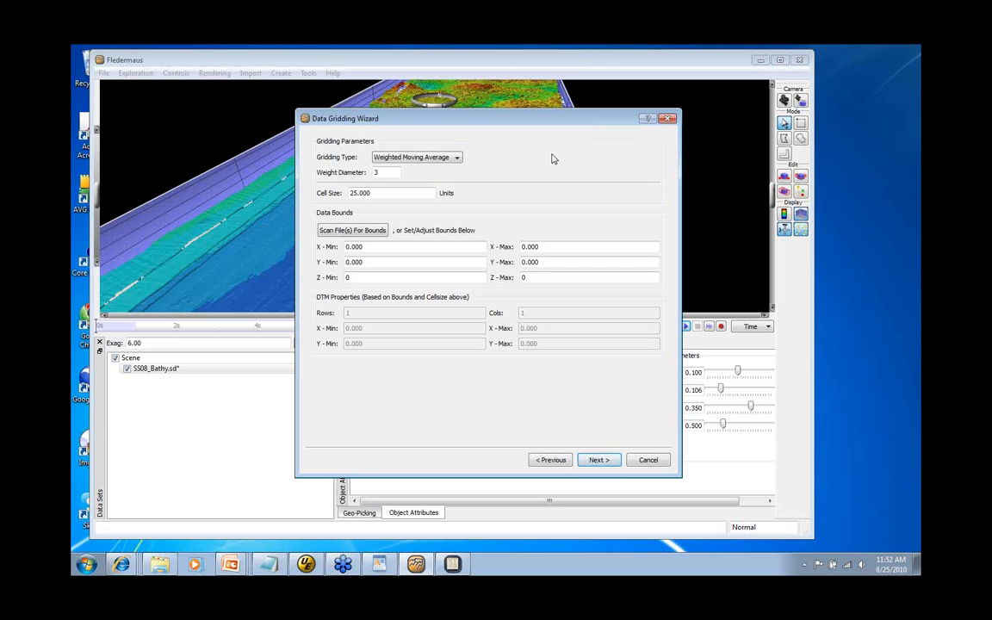
Step: Keep Weighted Moving Average gridding, set the cell size to 4 units, and scan the files for their data bounds
click(459, 158)
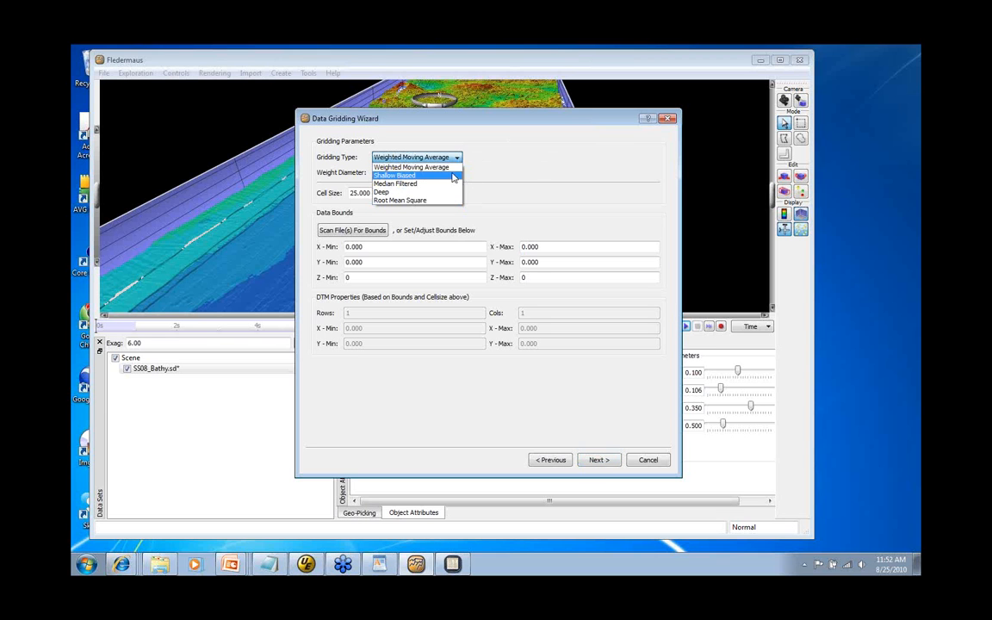
click(452, 169)
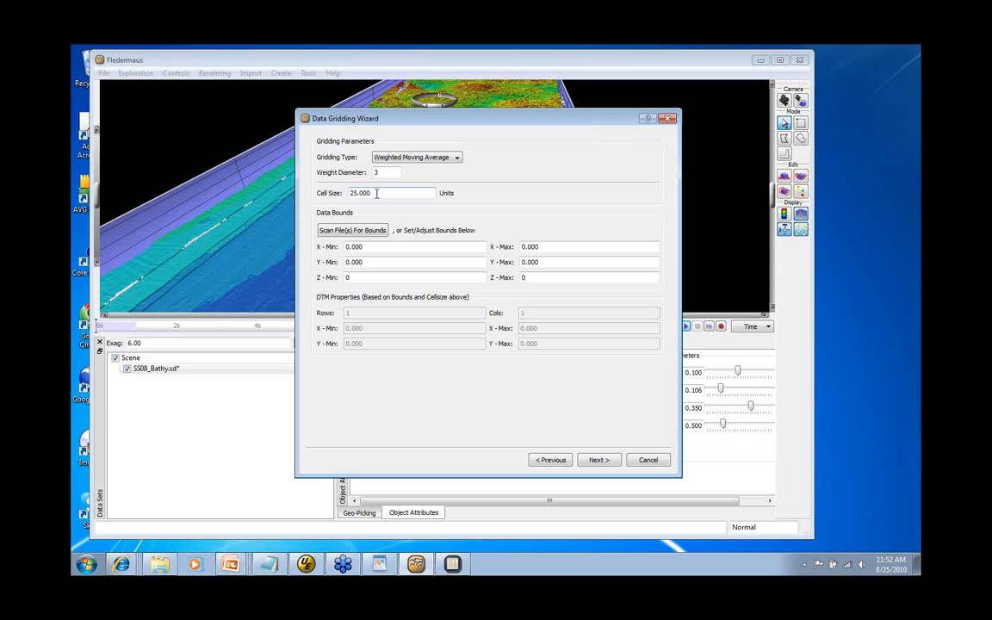
drag(377, 193, 347, 196)
text(4)
text(4)
click(374, 237)
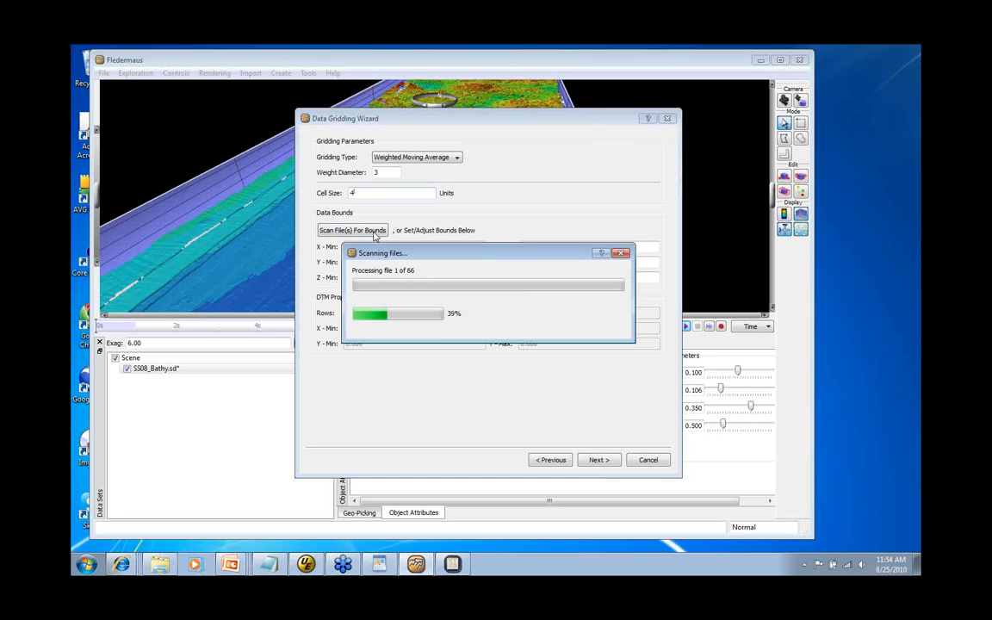
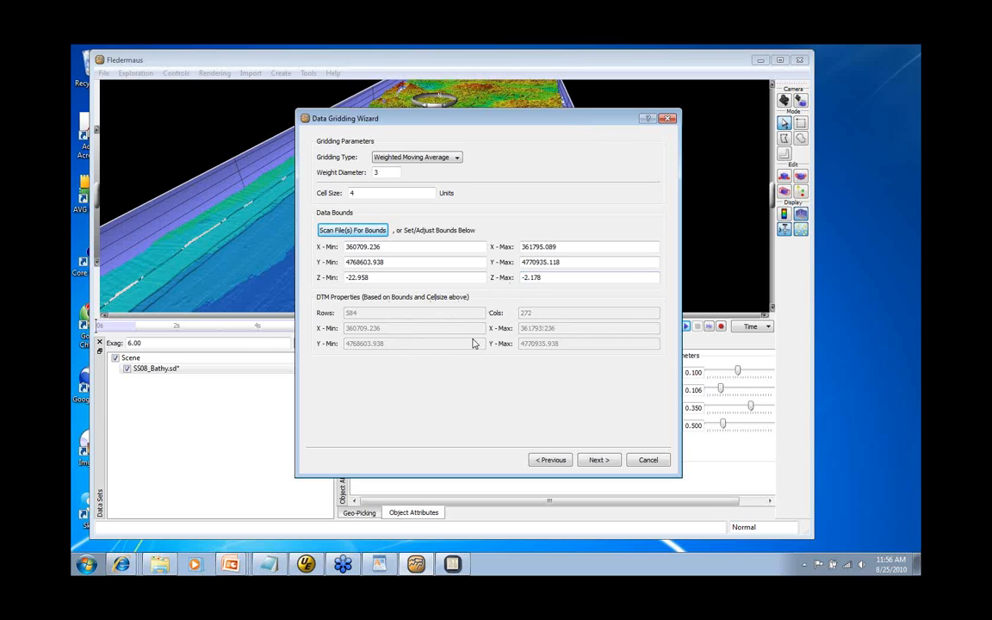
Step: Accept the bounds and default color map, and generate the DTM surface as SS01_Bathy in the Working-WEBINAR folder
click(600, 460)
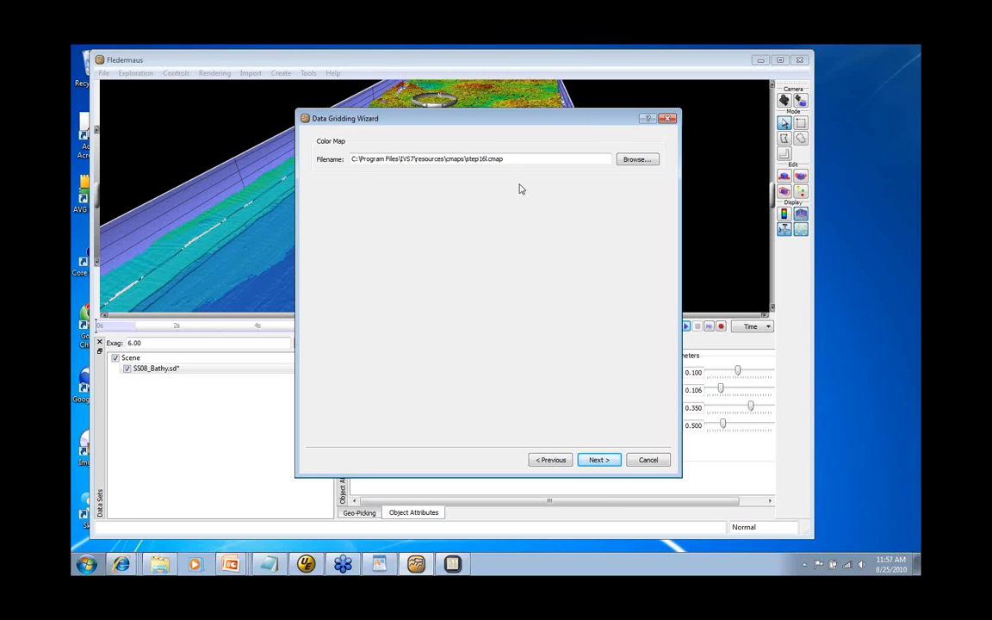
click(599, 460)
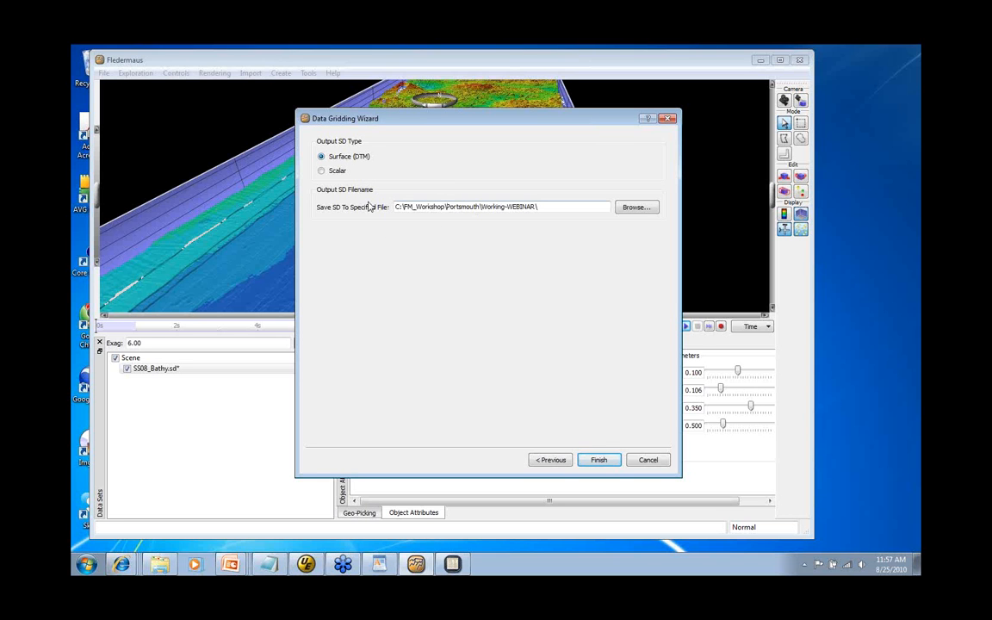
click(636, 209)
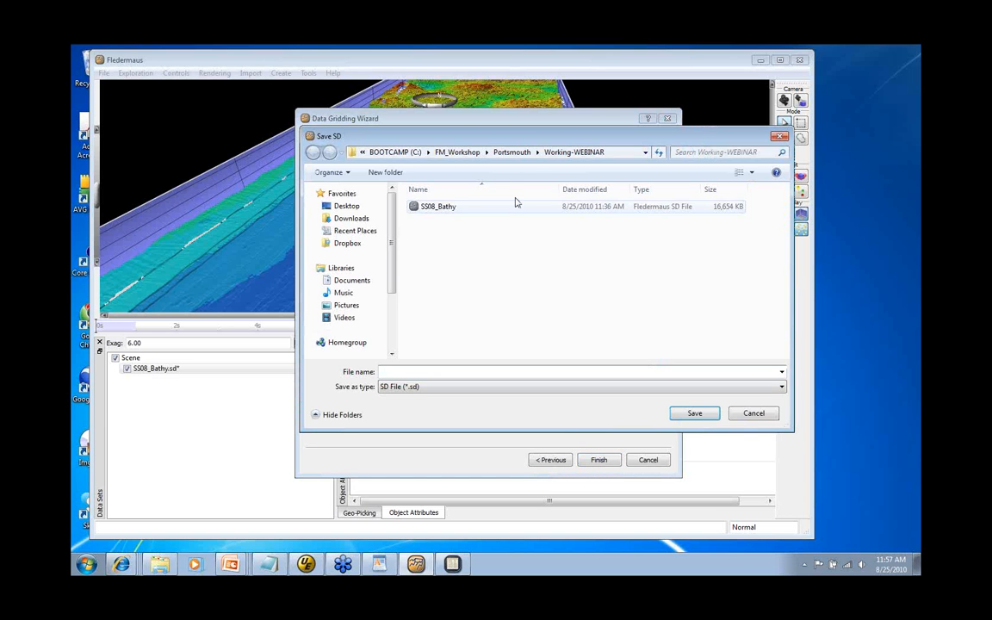
drag(529, 140, 503, 138)
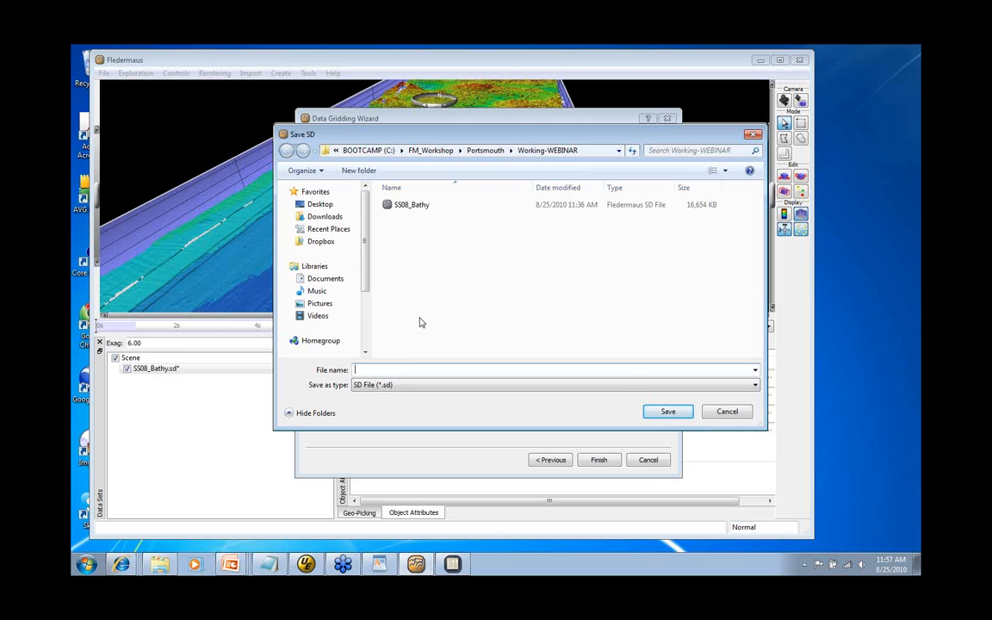
text(SS01_Bathy)
click(663, 413)
click(601, 463)
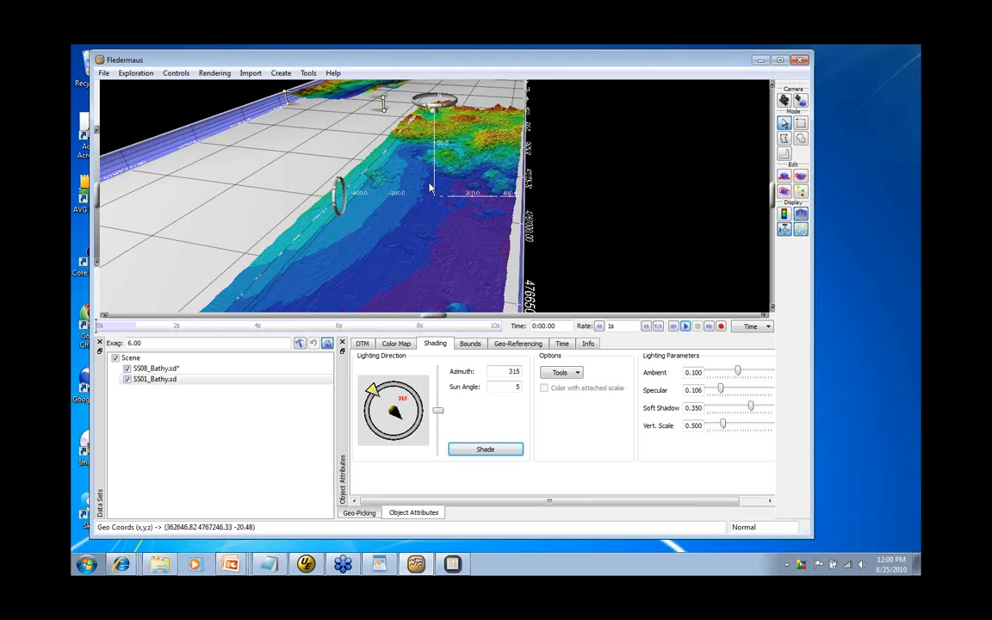
Step: Focus the 3D view on the newly gridded SS01_Bathy surface and inspect it in the scene
mouse_move(431, 184)
right_down()
mouse_move(421, 221)
mouse_move(435, 188)
right_up()
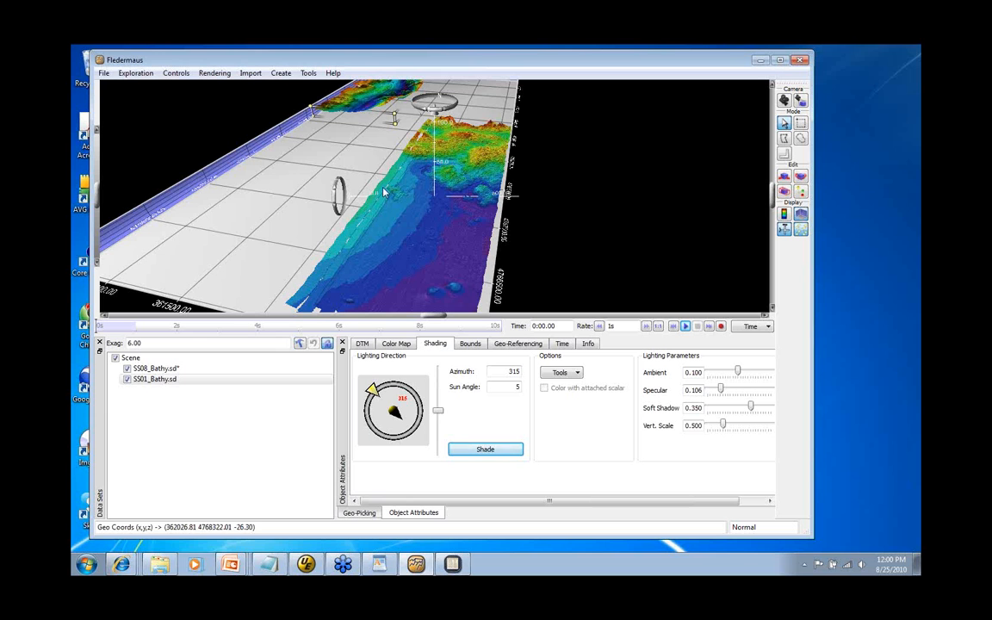
double_click(380, 100)
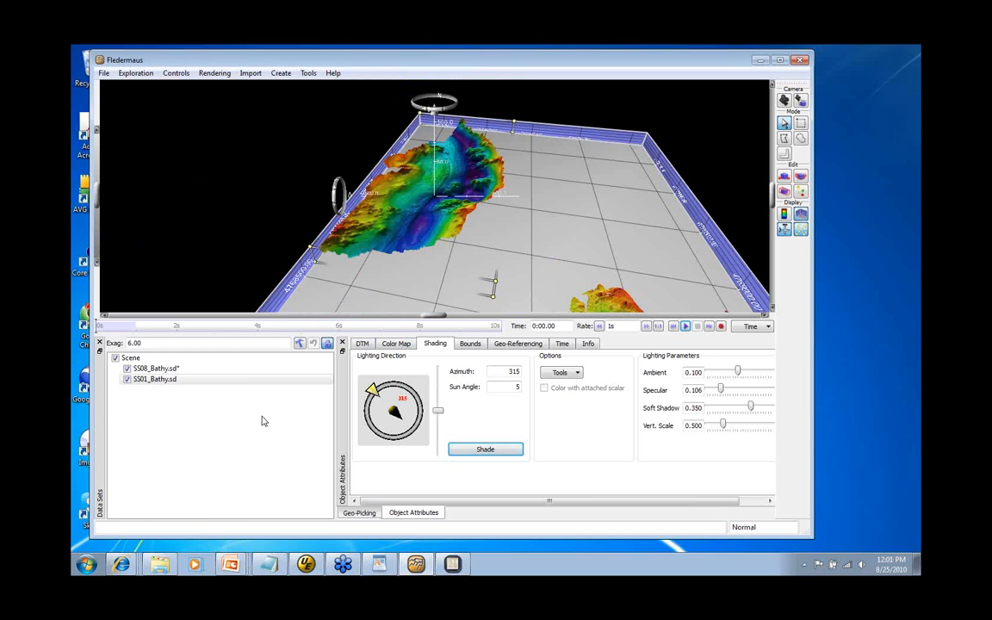
click(162, 385)
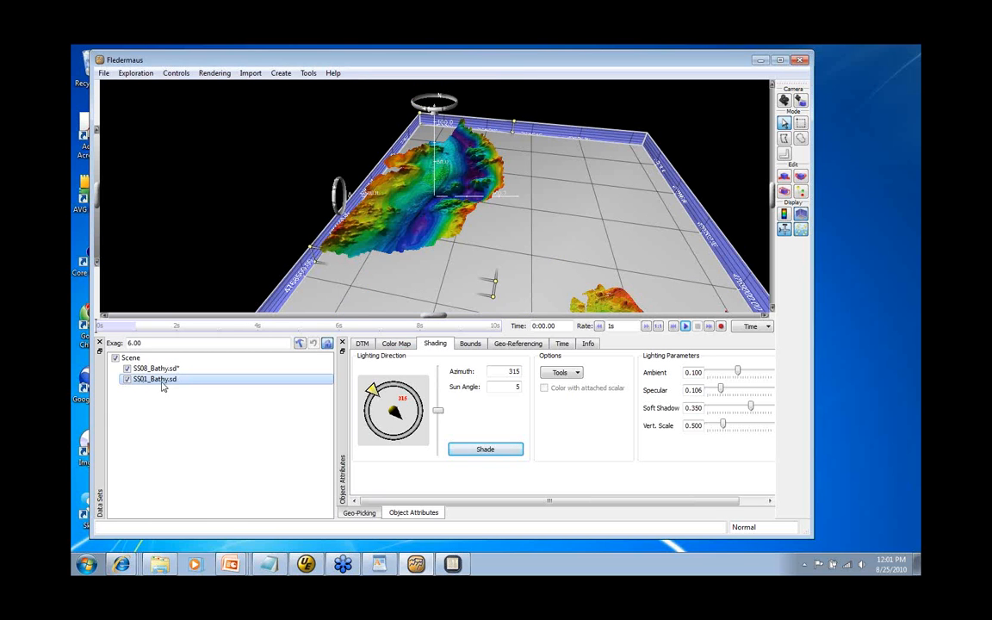
click(150, 370)
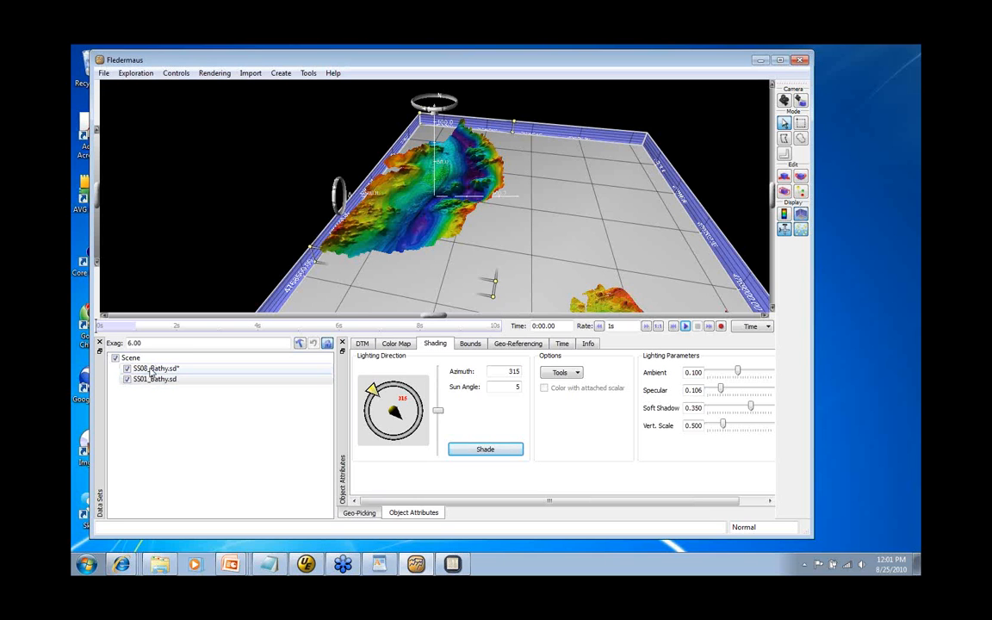
click(155, 387)
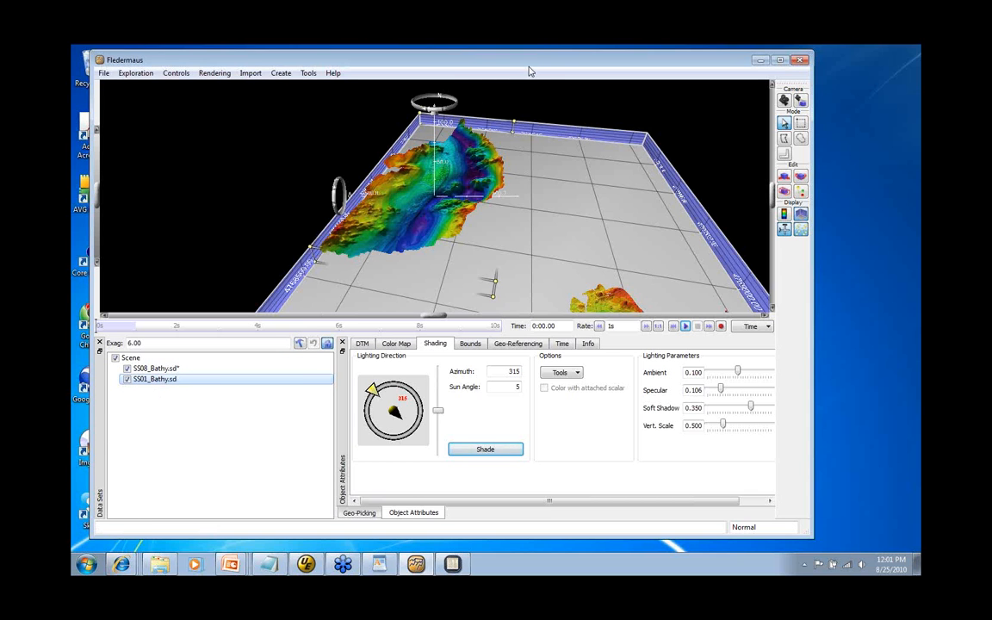
click(872, 67)
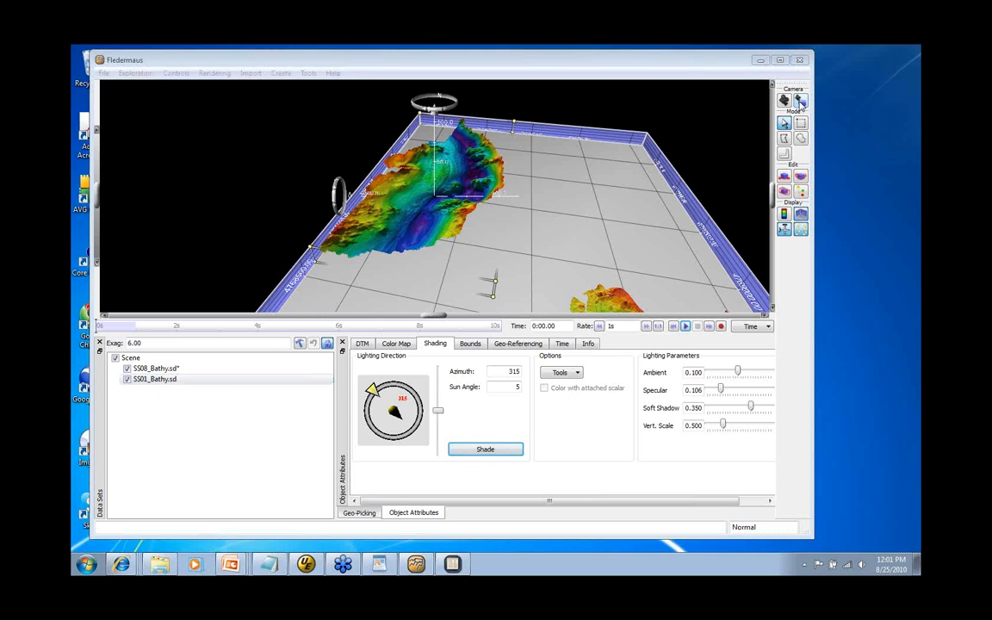
click(801, 101)
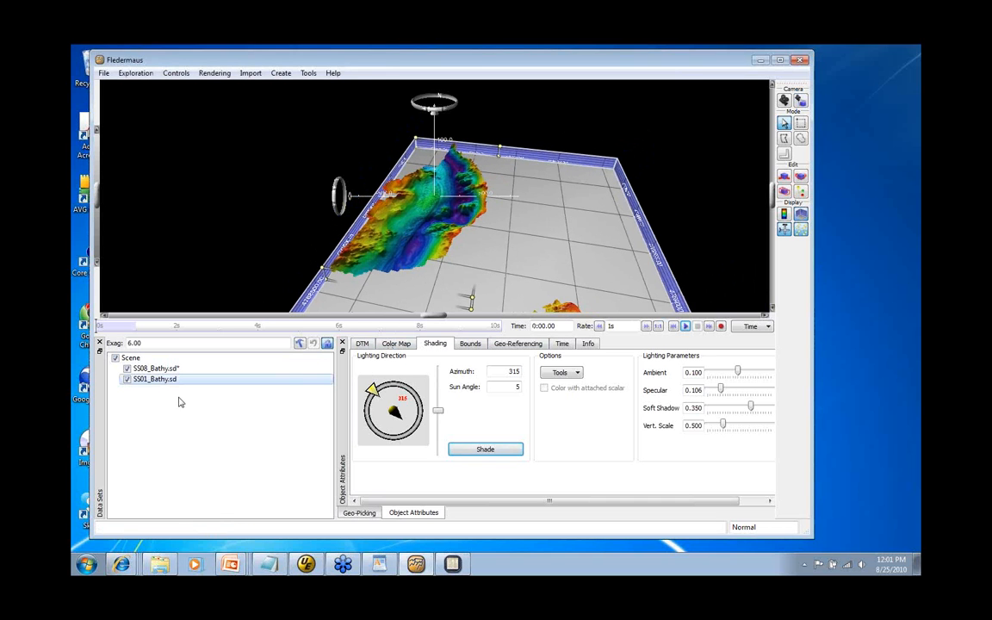
Step: Focus the 3D view on the SS08_Bathy surface, and reselect SS01_Bathy in the scene
click(163, 369)
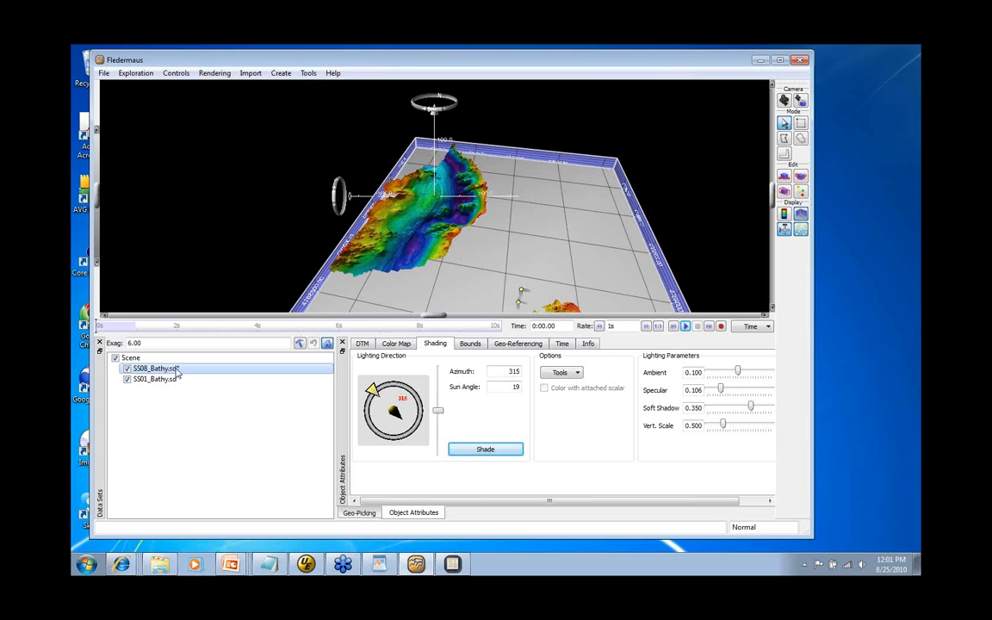
double_click(173, 372)
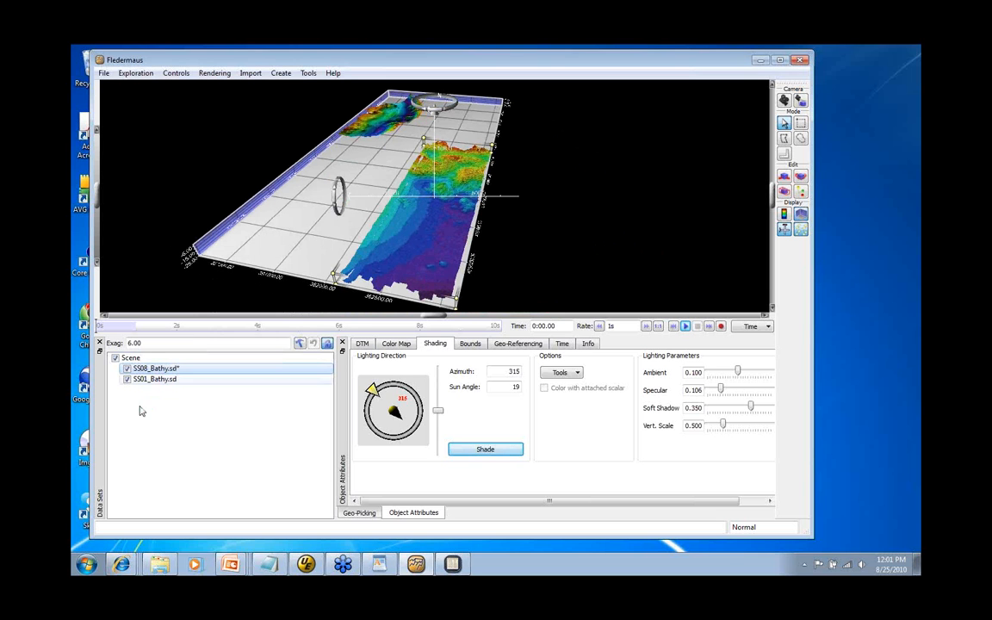
click(153, 382)
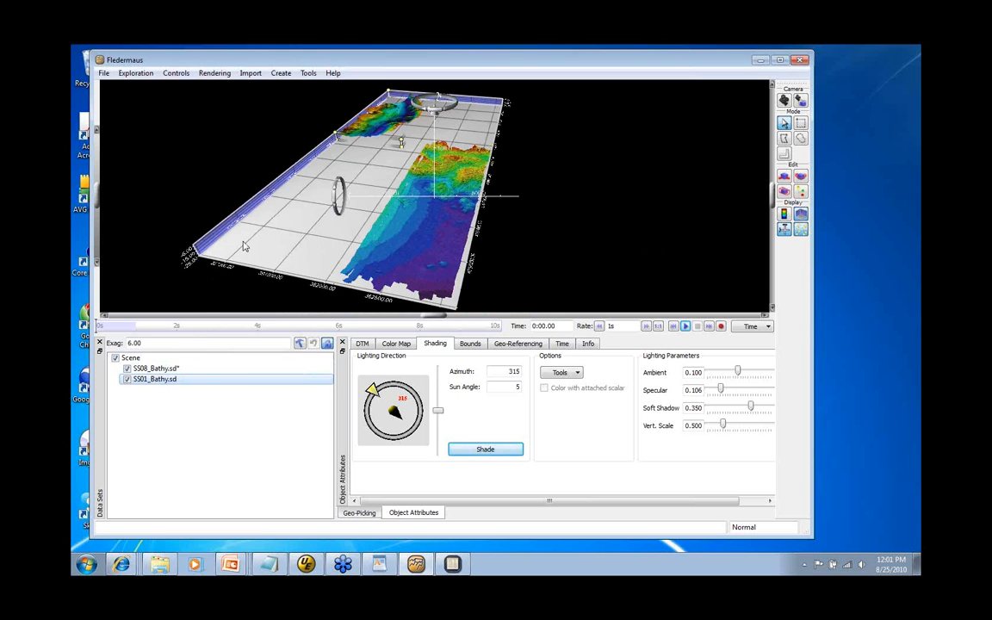
Step: Tilt the 3D view around SS01_Bathy and review the DTM grid information of SS01_Bathy and SS08_Bathy
double_click(249, 295)
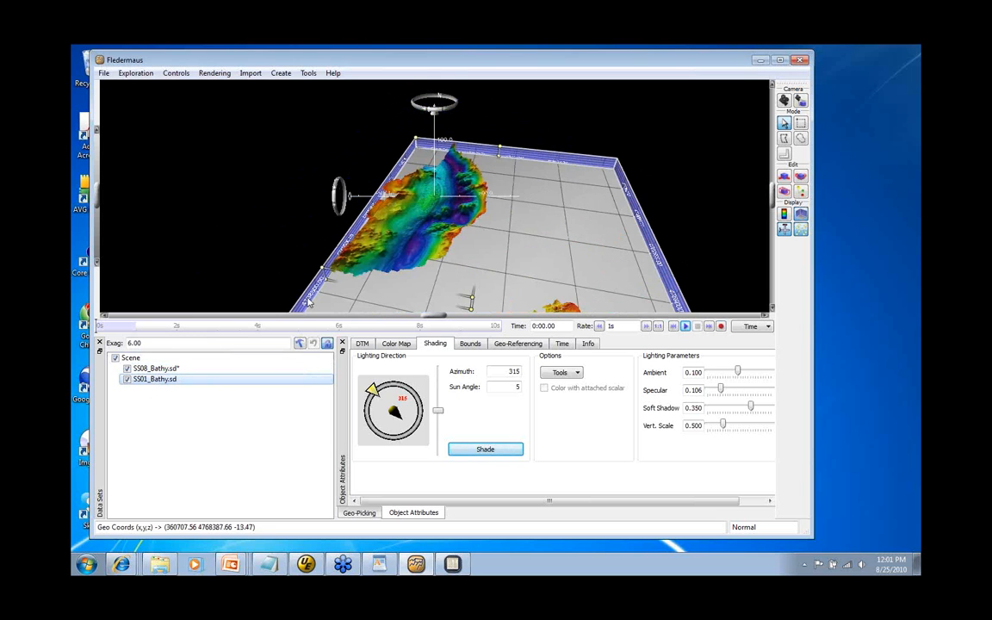
drag(415, 247, 398, 219)
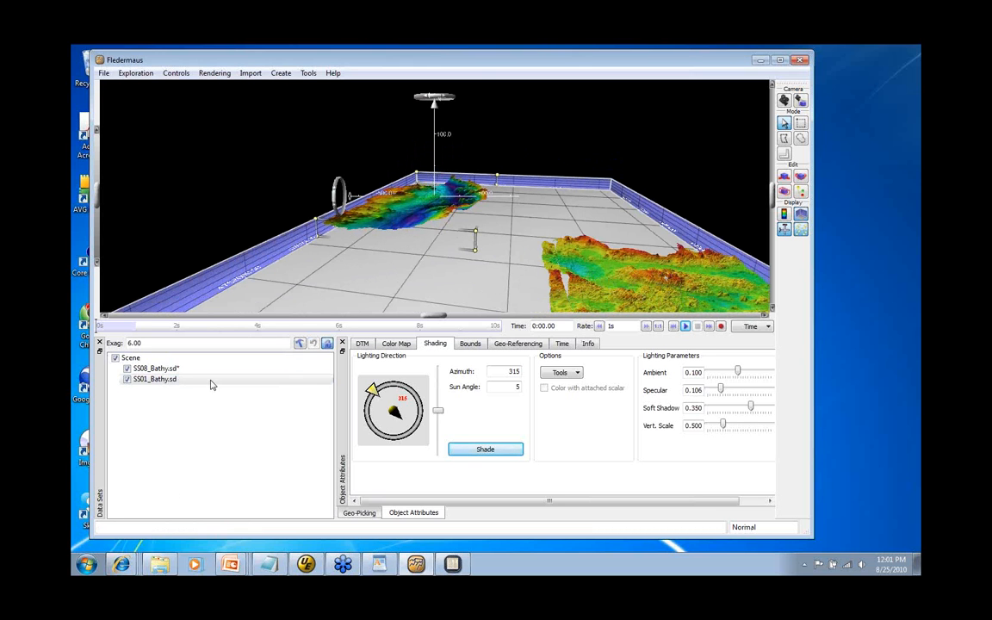
click(162, 382)
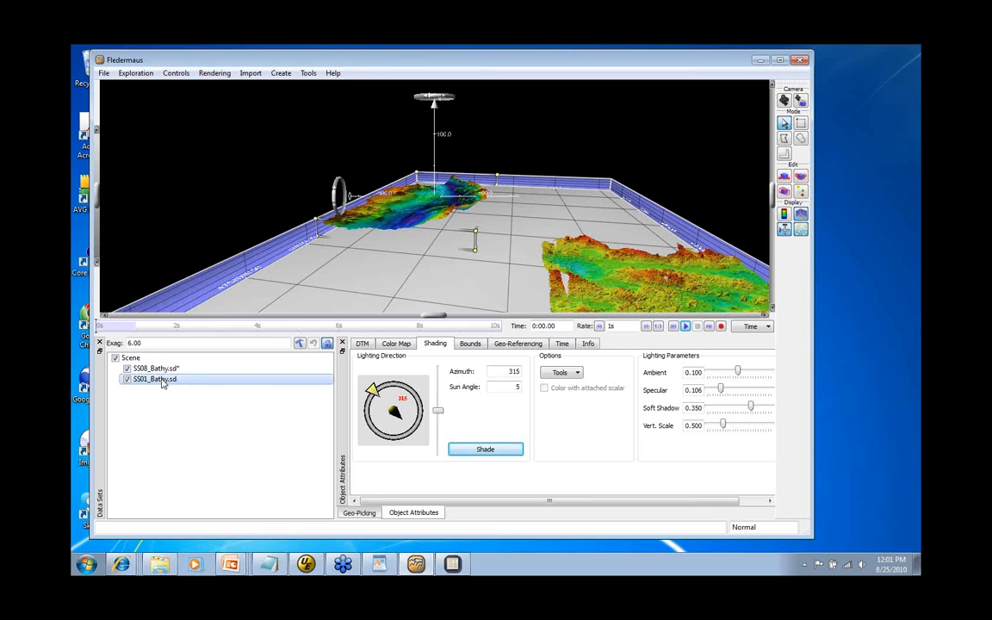
click(367, 345)
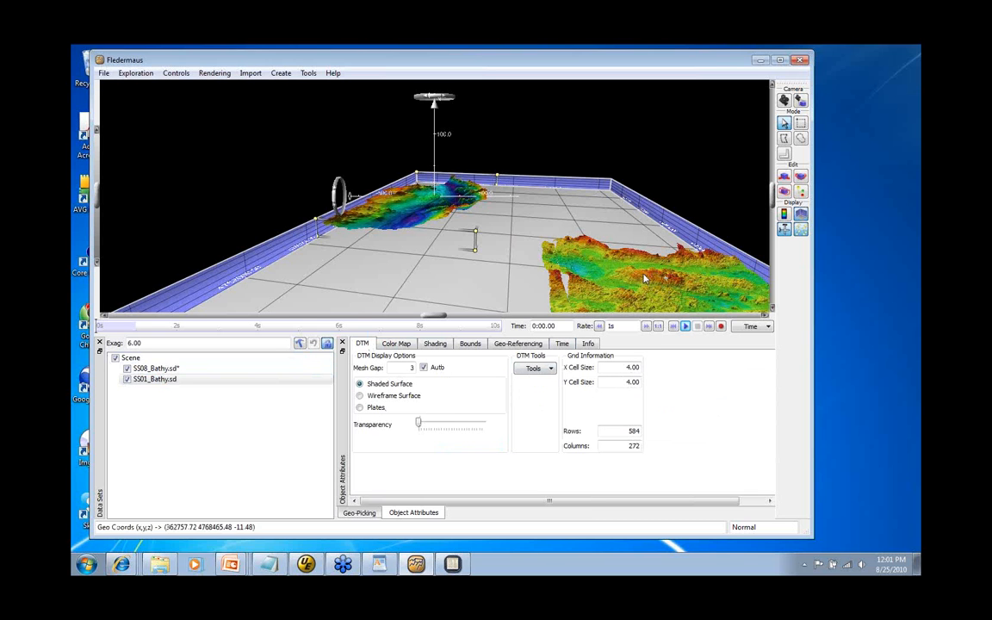
click(173, 369)
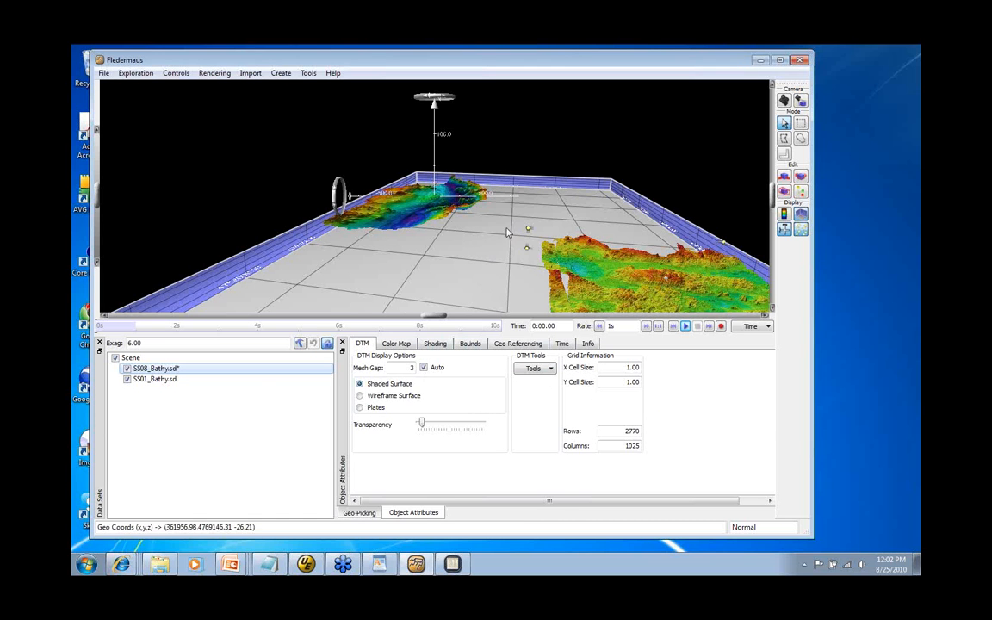
Step: Hide the navigation widgets in the 3D scene and frame both bathymetry surfaces from above
scroll(506, 232, down, 5)
drag(502, 228, 416, 240)
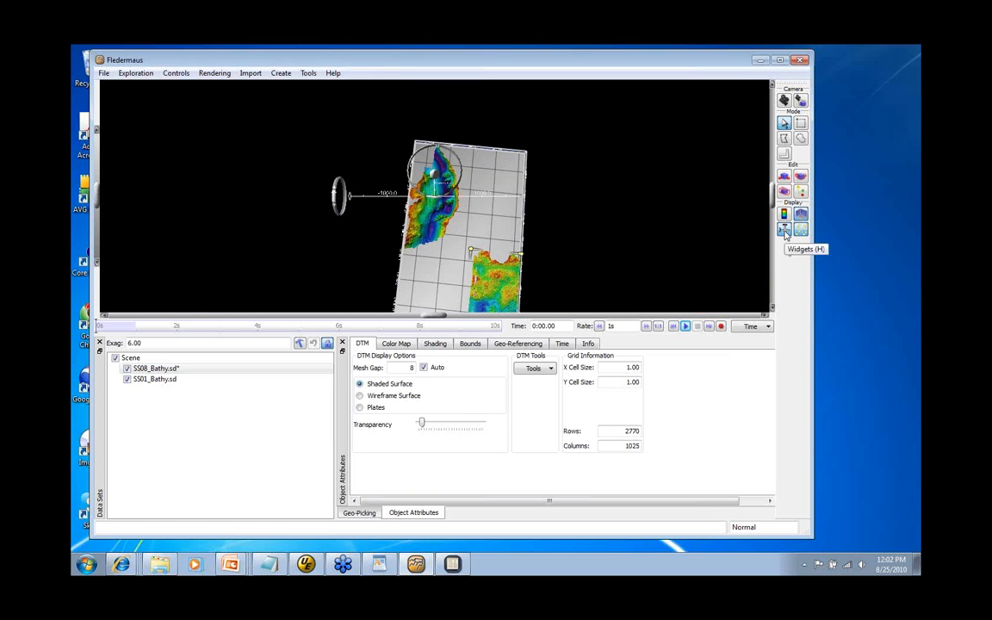
click(785, 232)
double_click(484, 275)
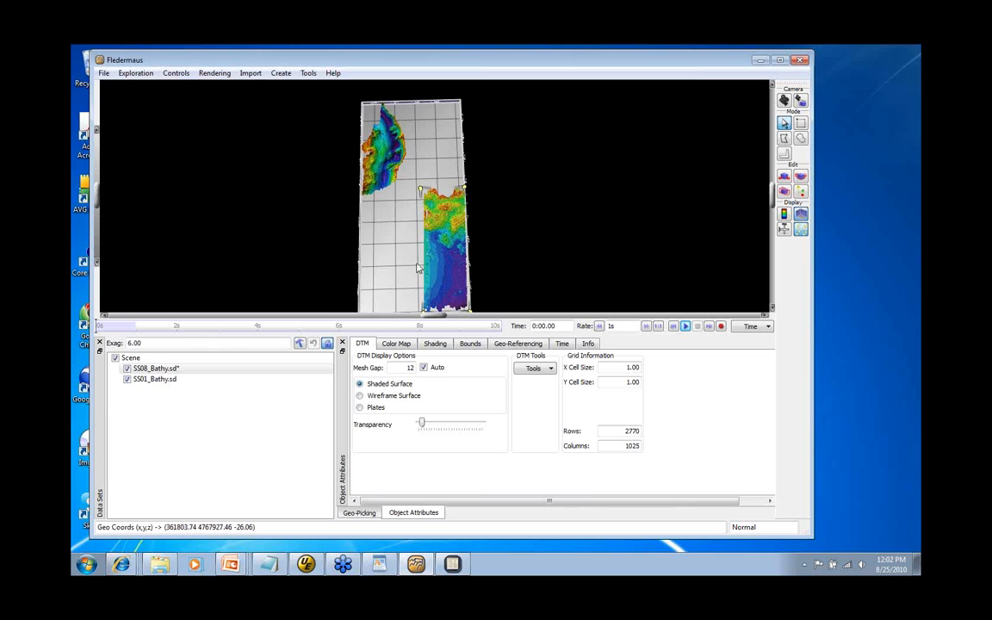
drag(418, 269, 410, 108)
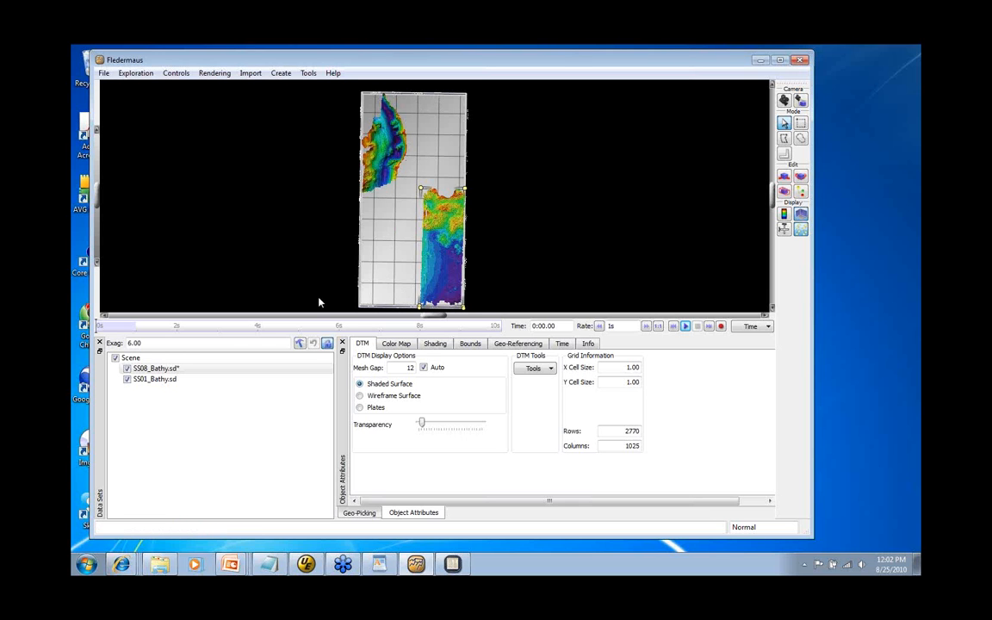
drag(441, 247, 448, 234)
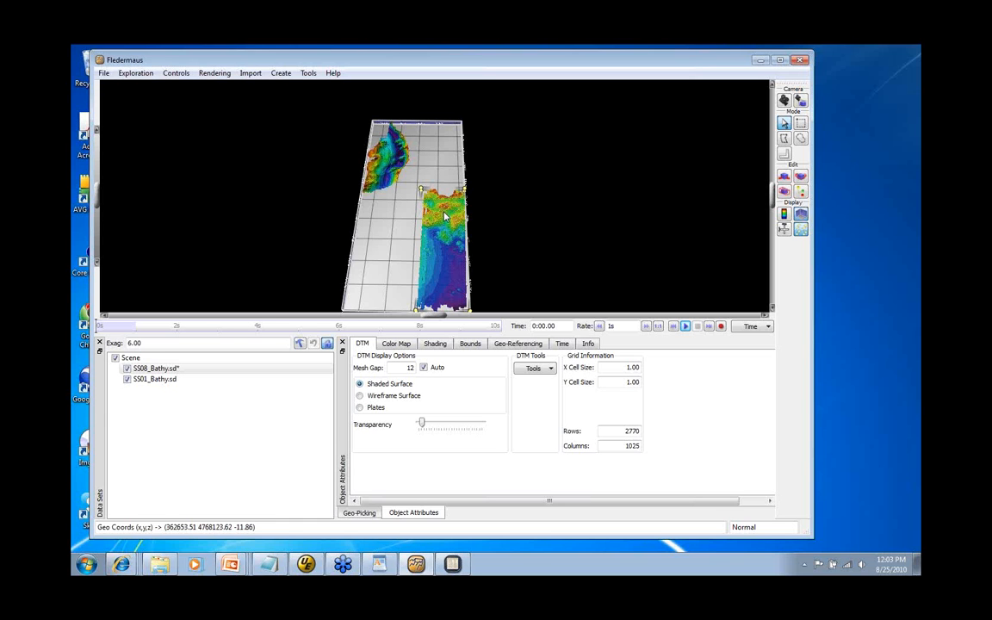
Step: Import the Chart image from the Charts folder under Portsmouth's Imagery data into the scene
click(250, 74)
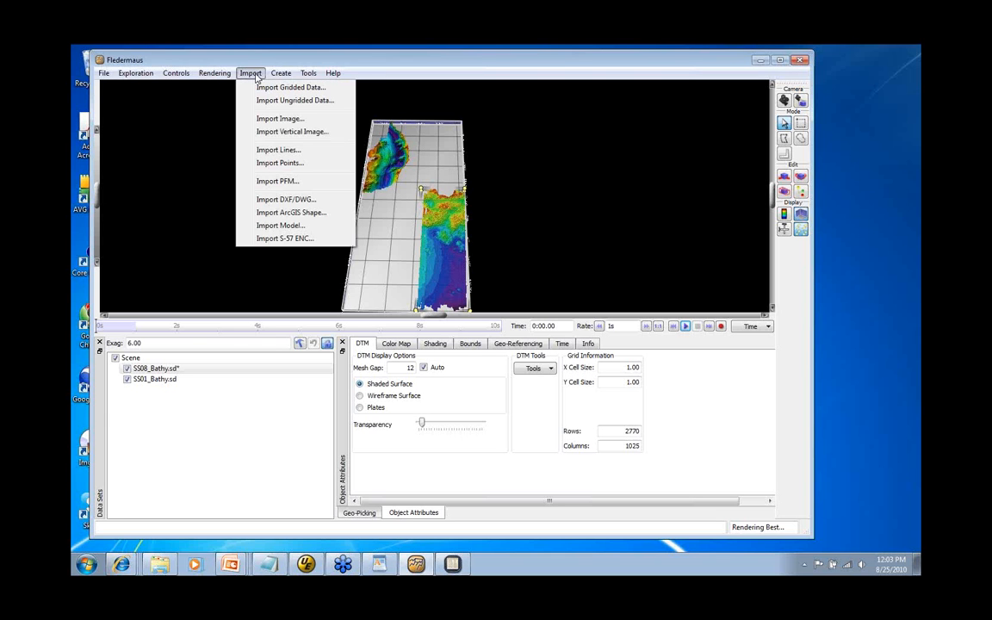
click(269, 119)
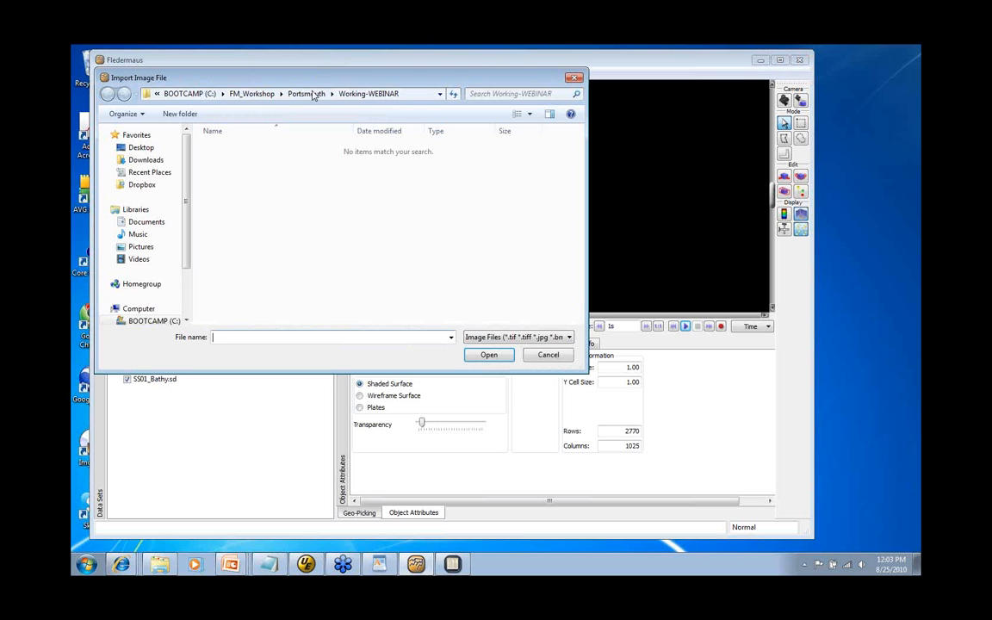
click(306, 94)
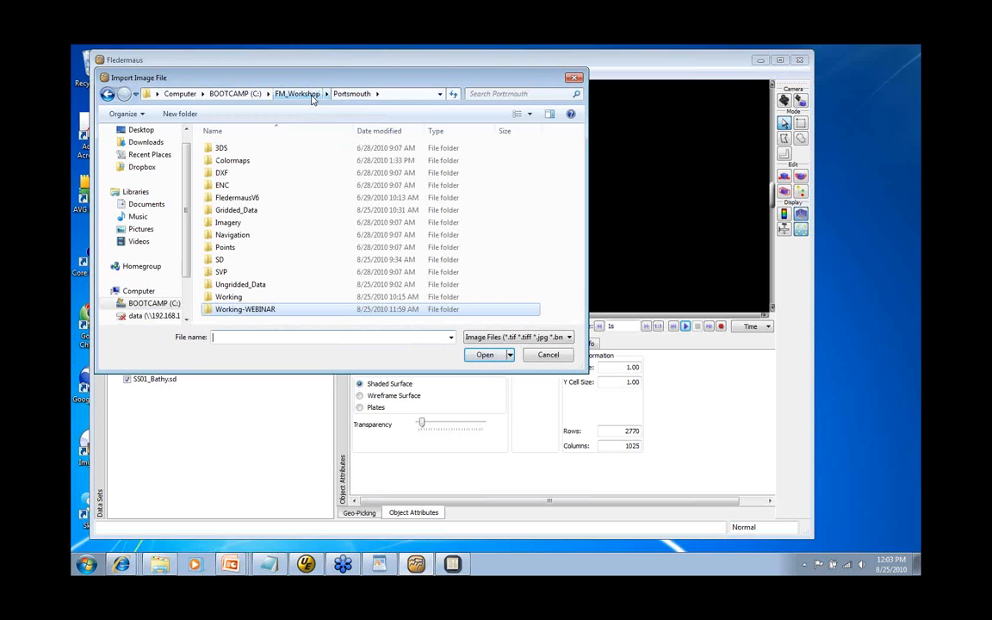
double_click(237, 222)
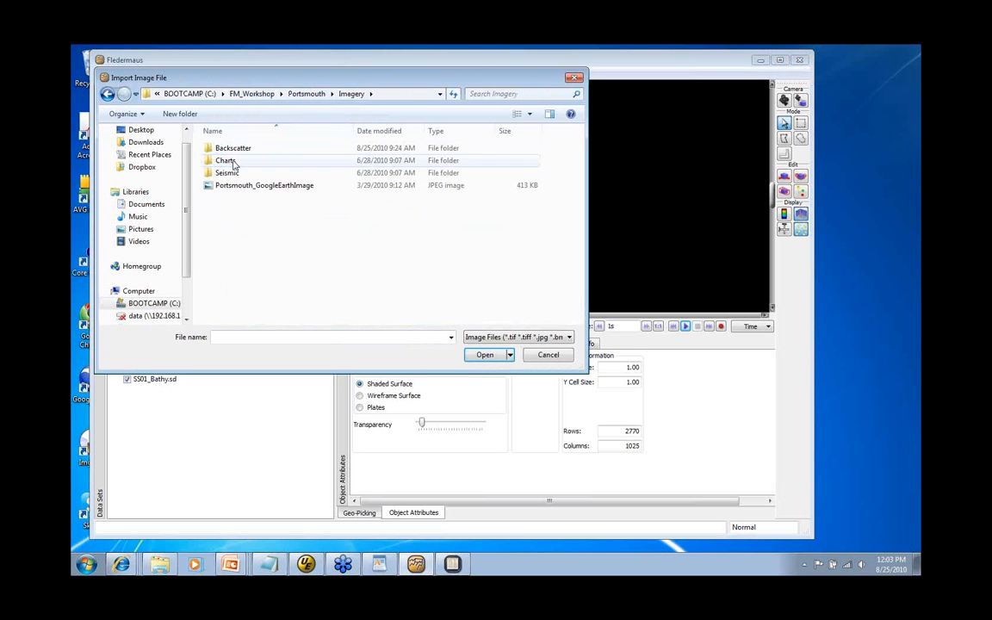
double_click(227, 161)
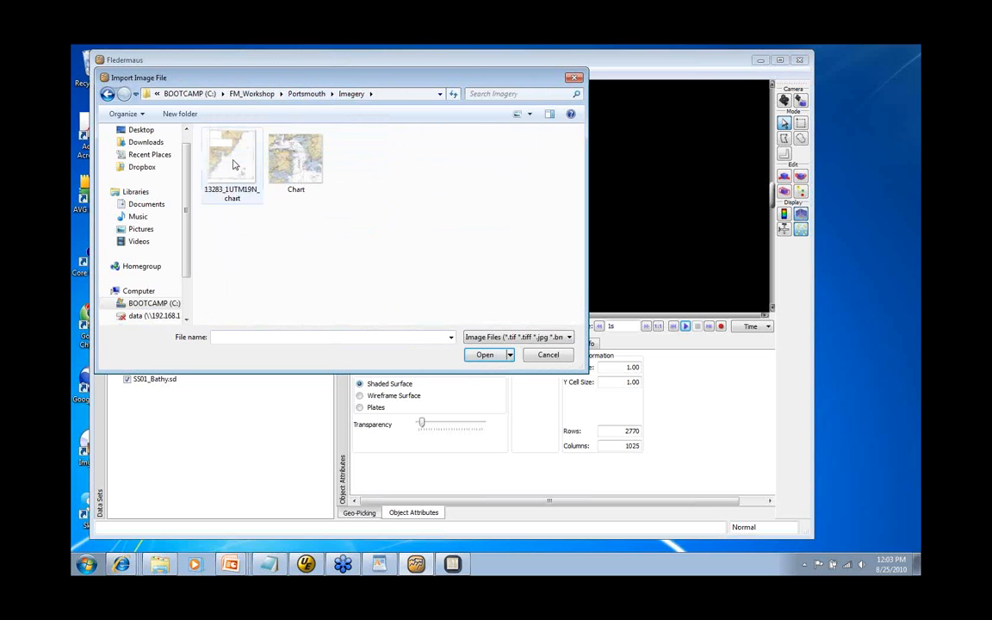
click(302, 157)
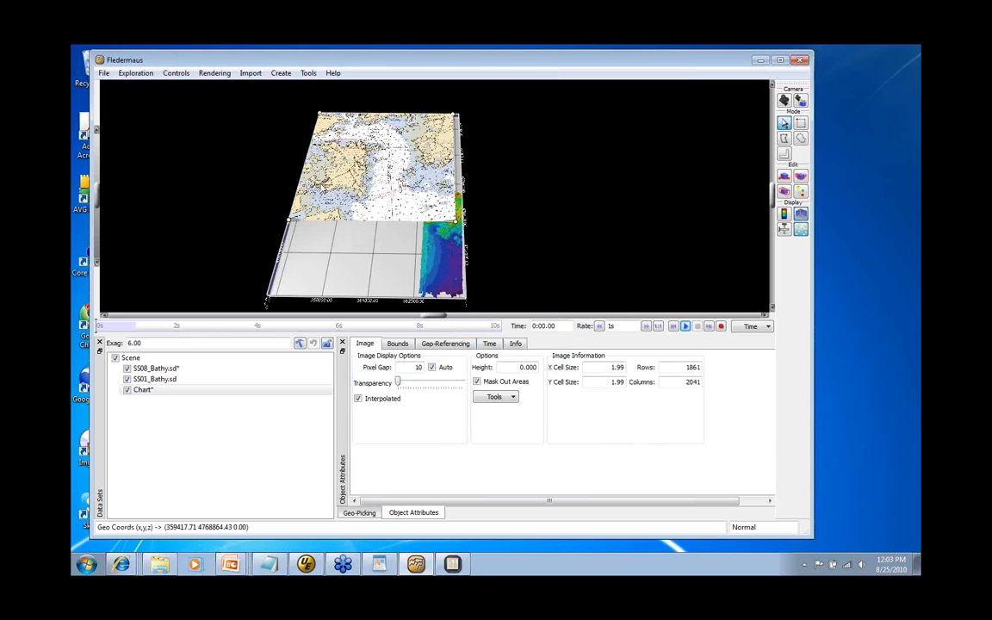
Step: Review the imported chart's georeferencing settings and its placement relative to the surfaces
drag(312, 180, 396, 214)
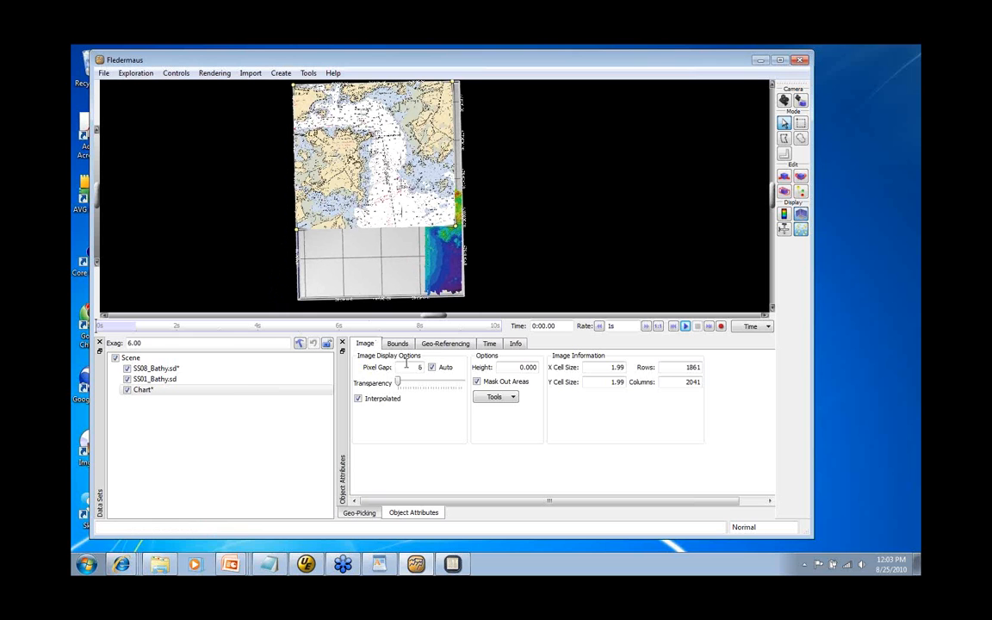
click(425, 344)
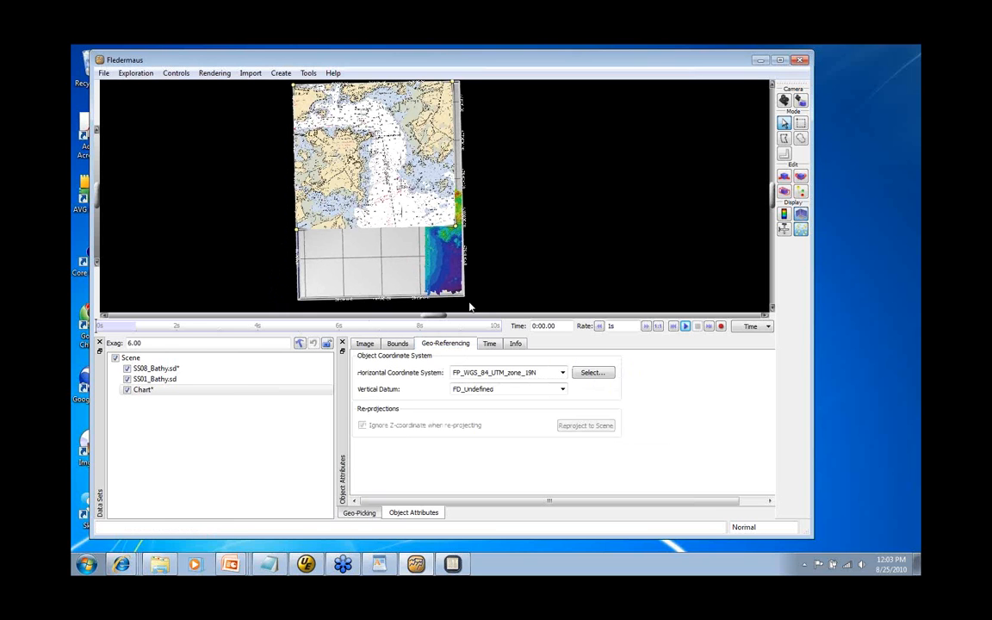
click(391, 156)
scroll(420, 235, up, 2)
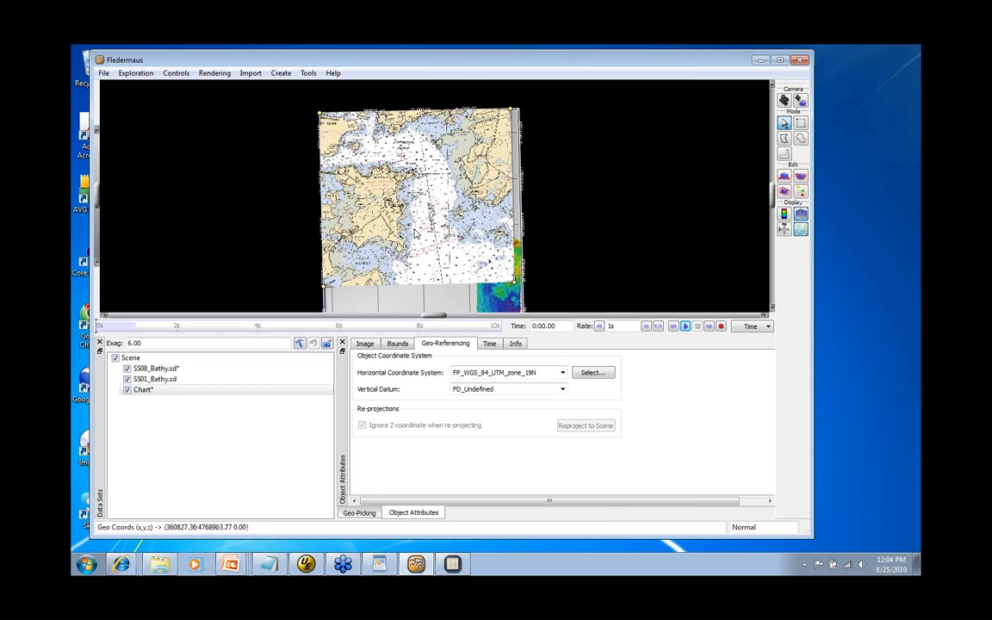
drag(408, 237, 401, 231)
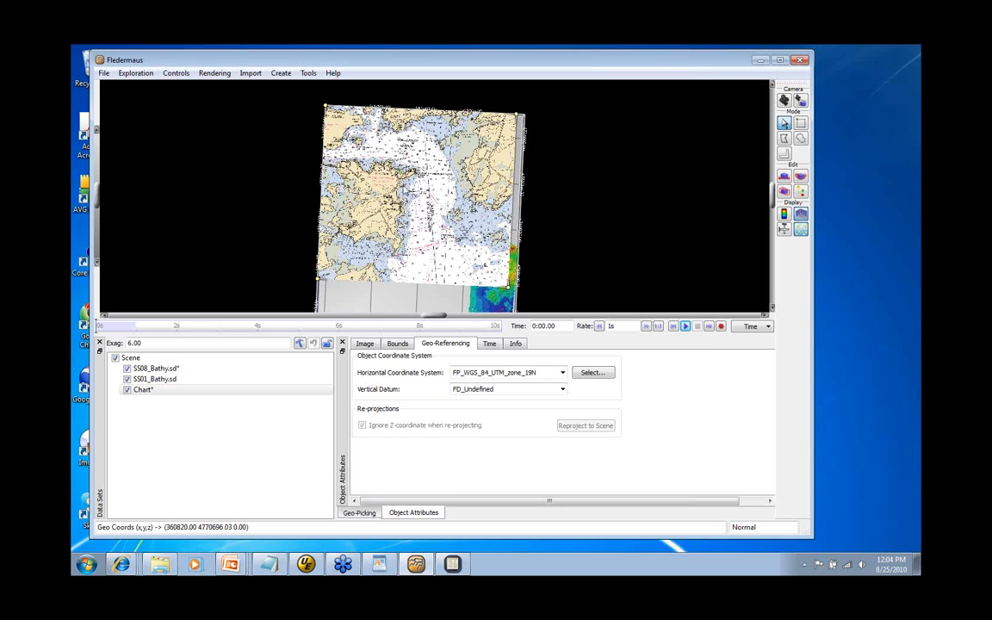
Step: Focus the 3D view on Portsmouth Harbor in the chart and examine the chart details there
double_click(419, 168)
scroll(435, 217, up, 6)
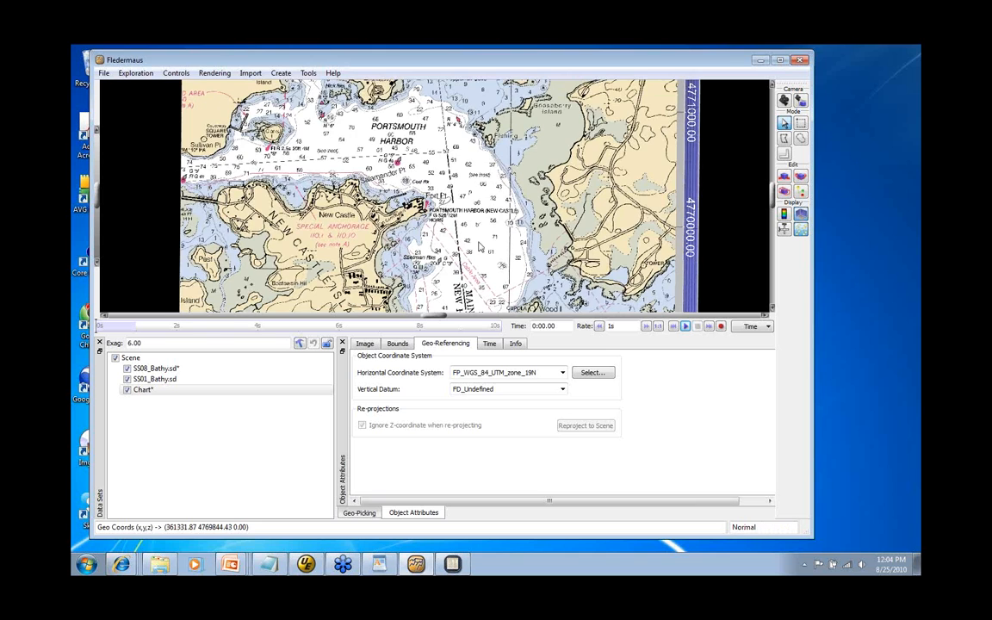
scroll(437, 280, down, 4)
drag(437, 281, 423, 225)
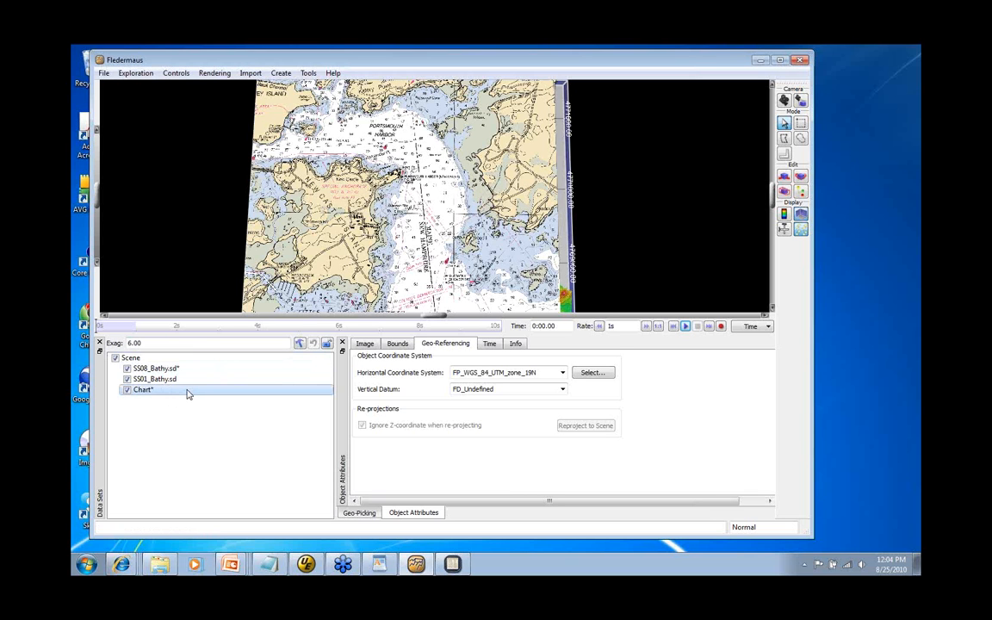
Step: Toggle the chart's visibility off and on, and make the chart a little over half transparent
click(127, 391)
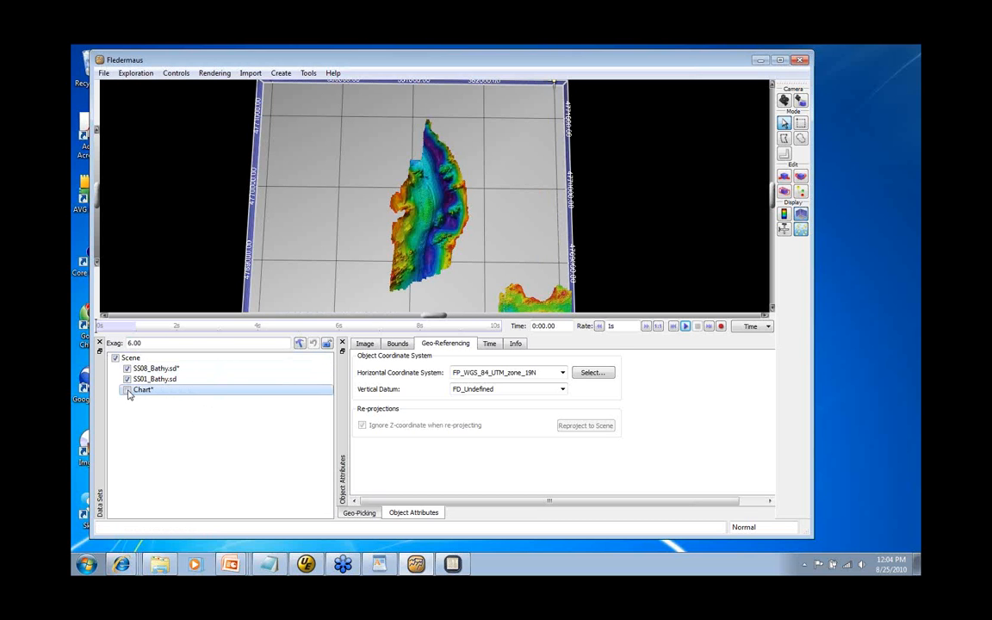
click(128, 391)
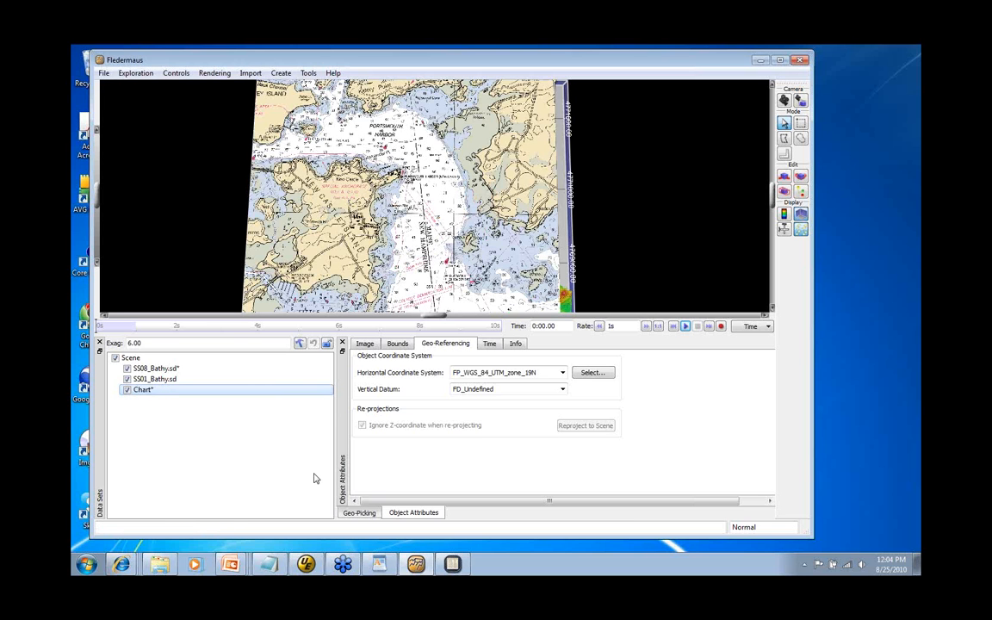
click(365, 344)
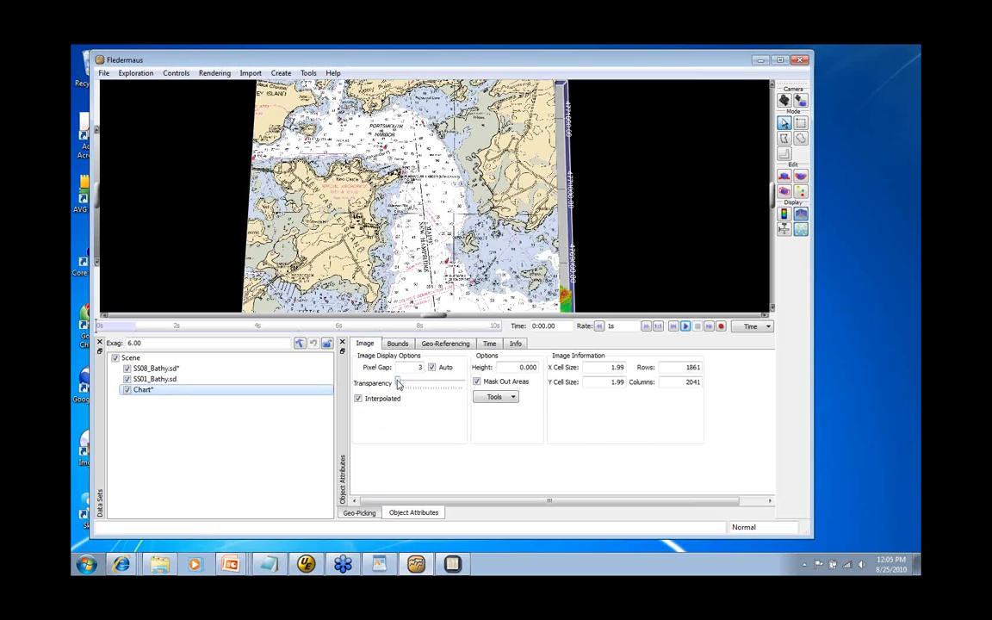
drag(398, 384, 429, 393)
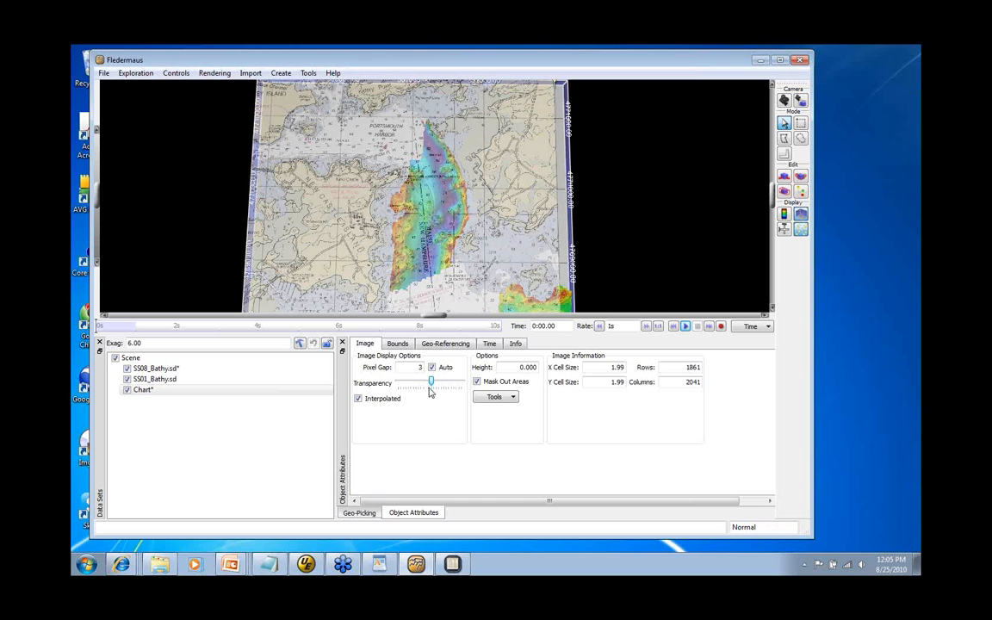
drag(432, 386, 437, 387)
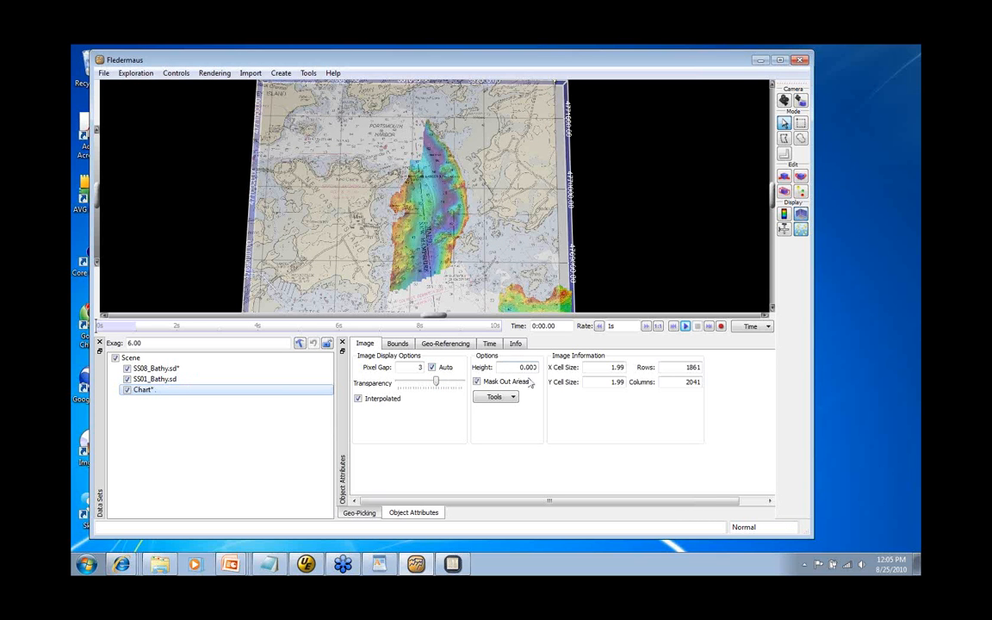
Step: Try a chart height of -40, and raise it to -20
double_click(539, 368)
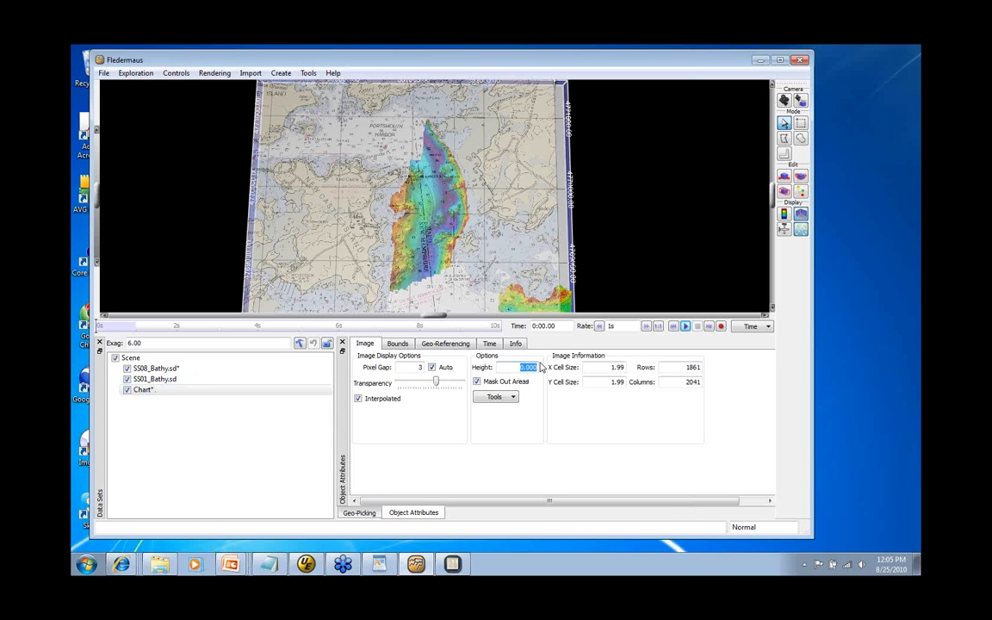
key(BackSpace)
text(-40)
key(Return)
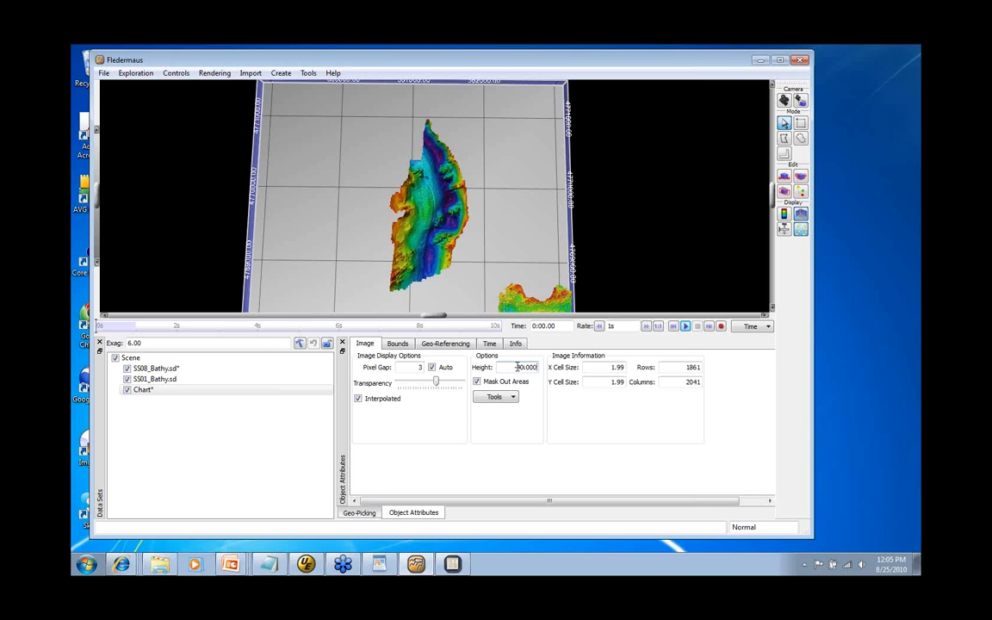
double_click(517, 367)
text(-20)
key(Return)
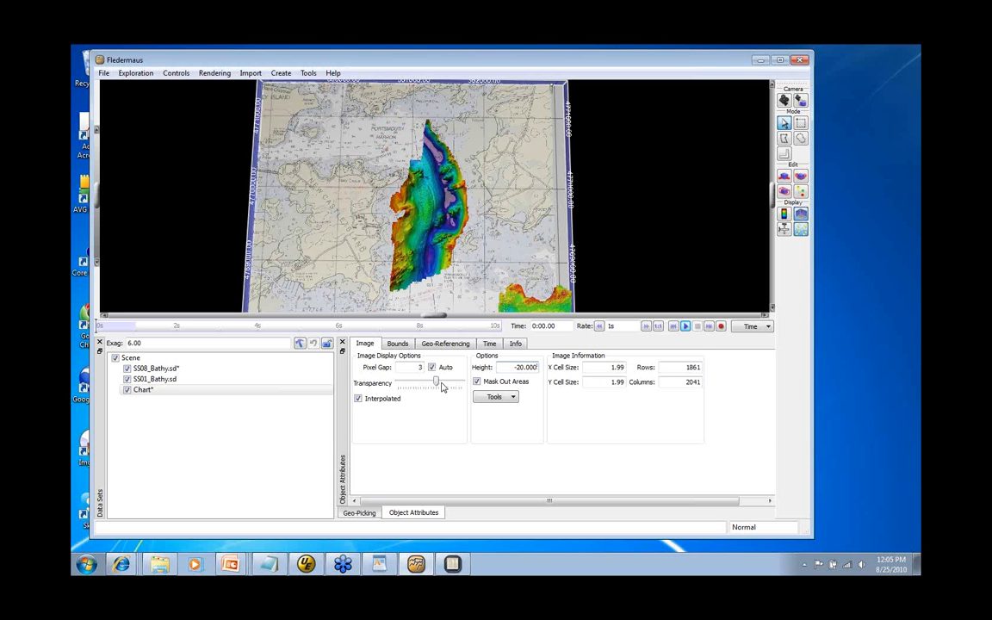
Step: Make the chart fully opaque and inspect where it cuts through the deep parts of SS01_Bathy
drag(435, 382, 384, 387)
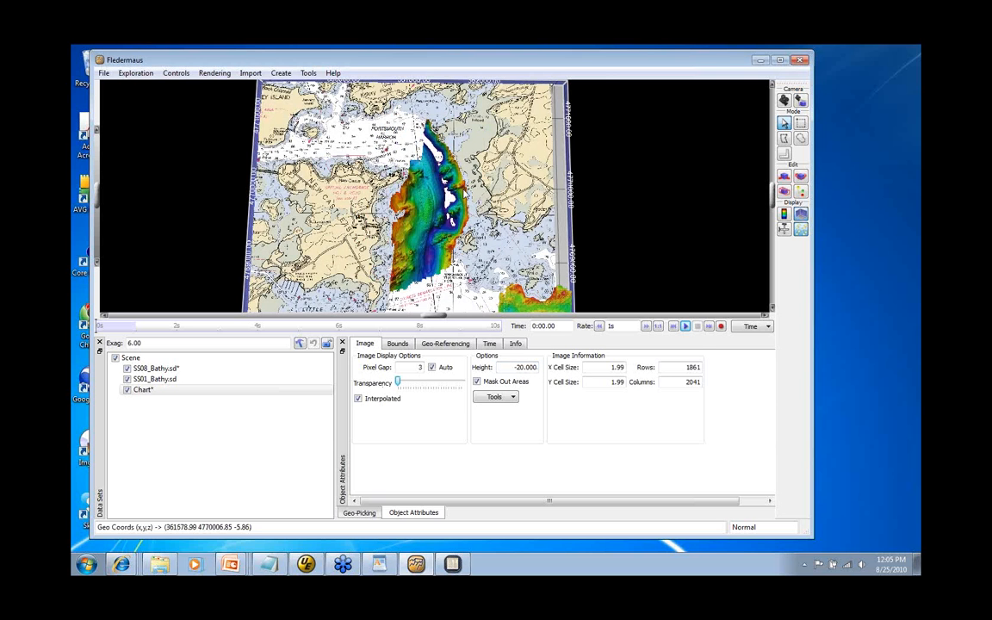
mouse_move(463, 220)
mouse_down()
mouse_move(457, 191)
mouse_move(450, 230)
mouse_move(444, 222)
mouse_up()
scroll(434, 218, up, 3)
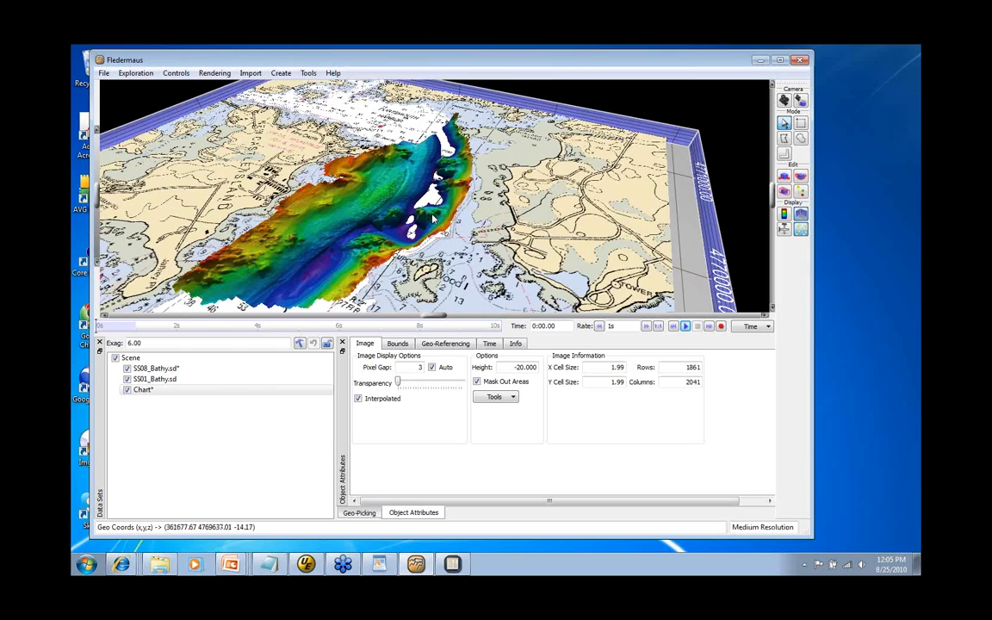
scroll(434, 218, up, 3)
scroll(436, 208, up, 3)
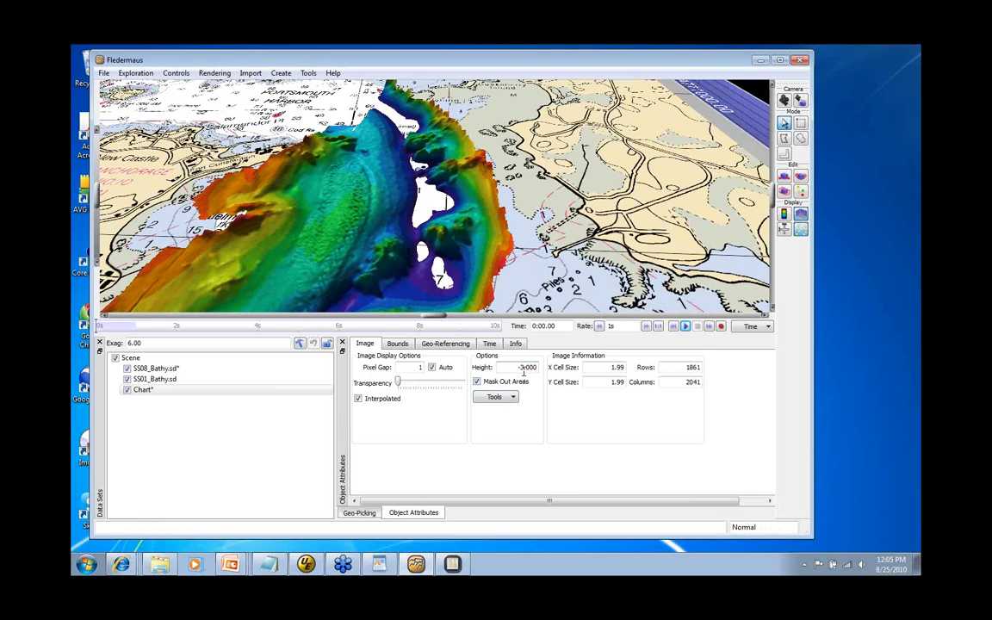
Step: Set the chart's height to -25 and view the bathymetry over the chart from above
text(0)
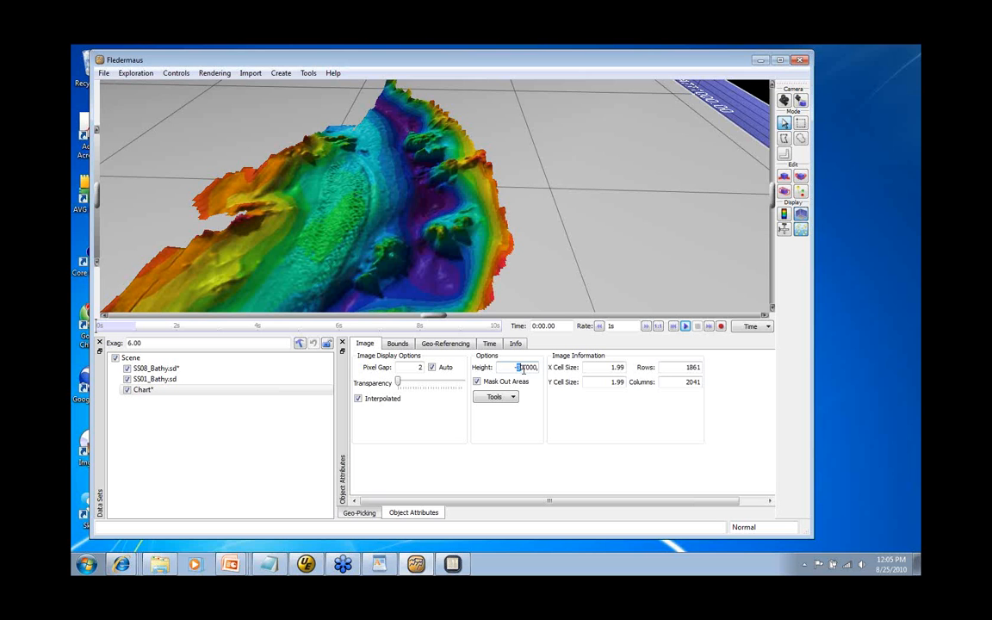
key(Return)
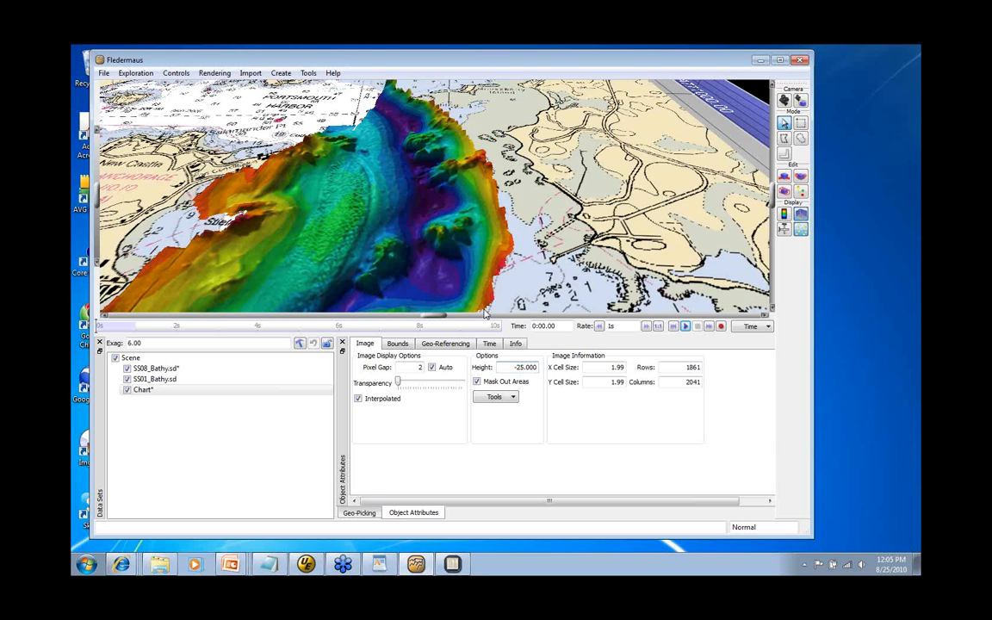
drag(414, 227, 412, 291)
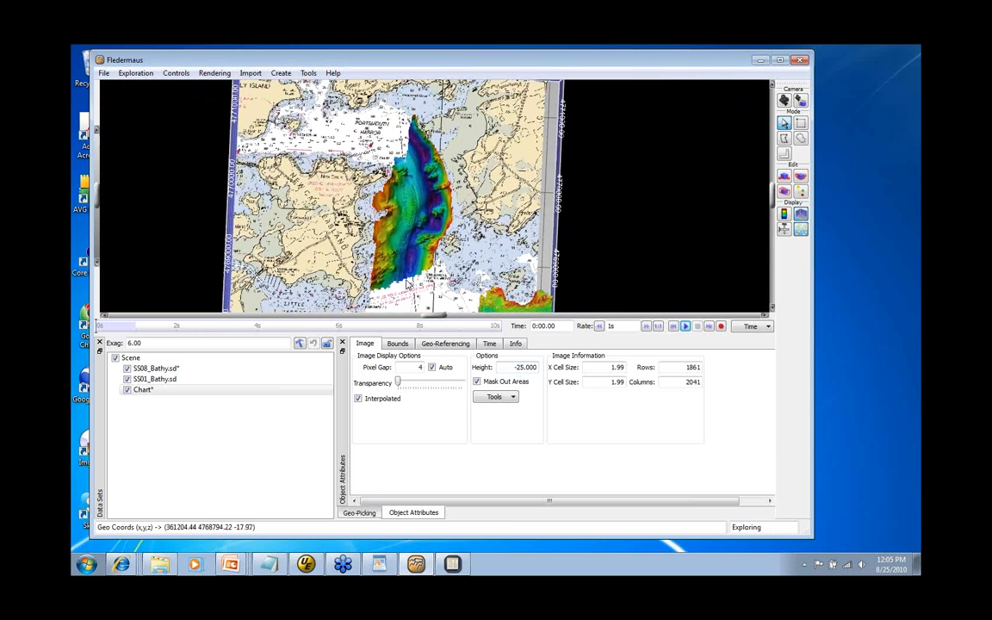
Step: Set the chart's height to 0 and view the bathymetry and chart from underneath and above
double_click(528, 367)
text(0)
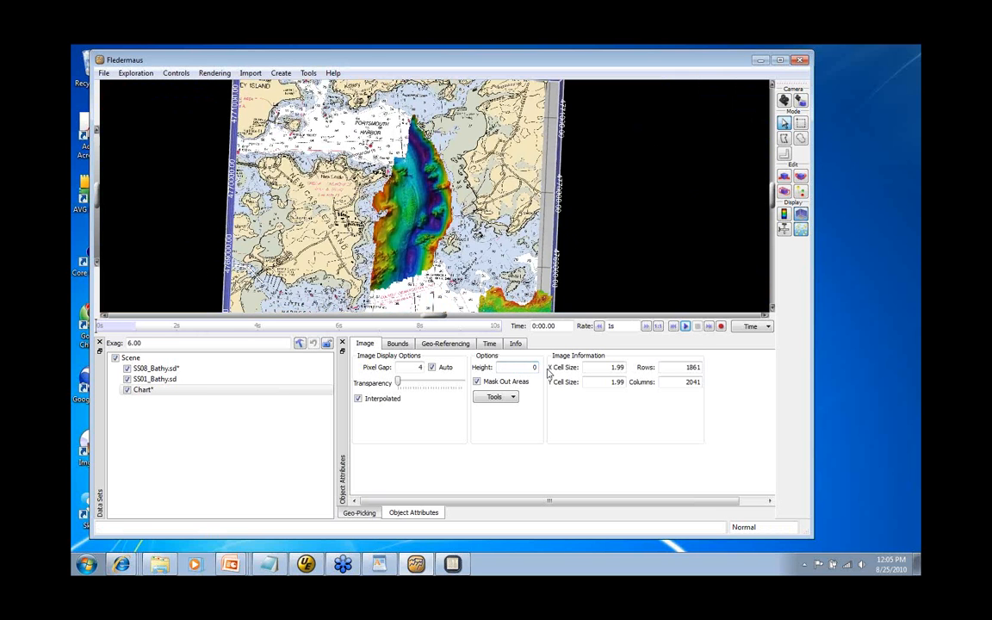
key(Return)
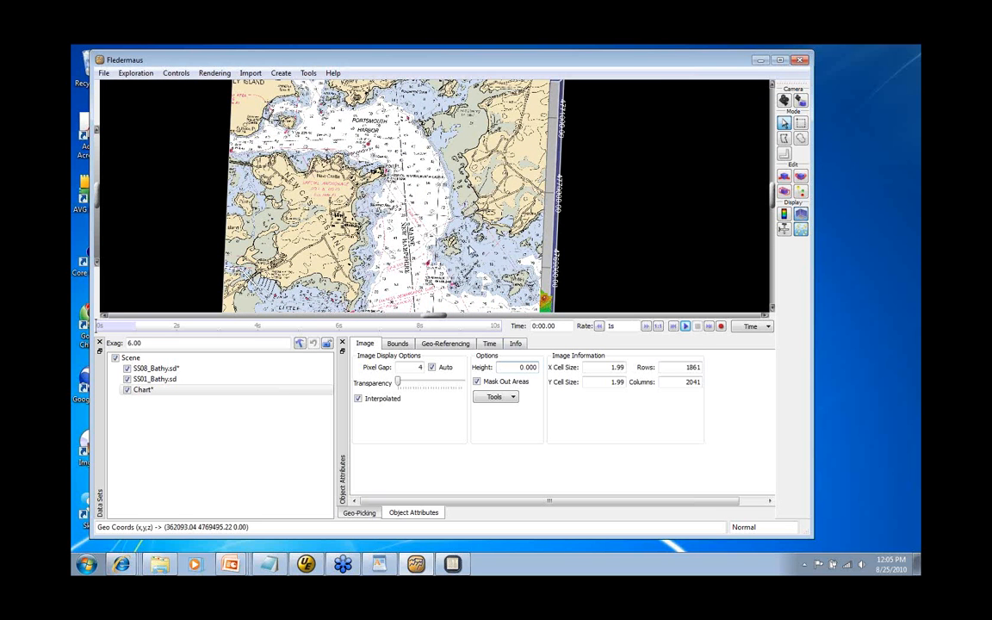
scroll(468, 250, down, 4)
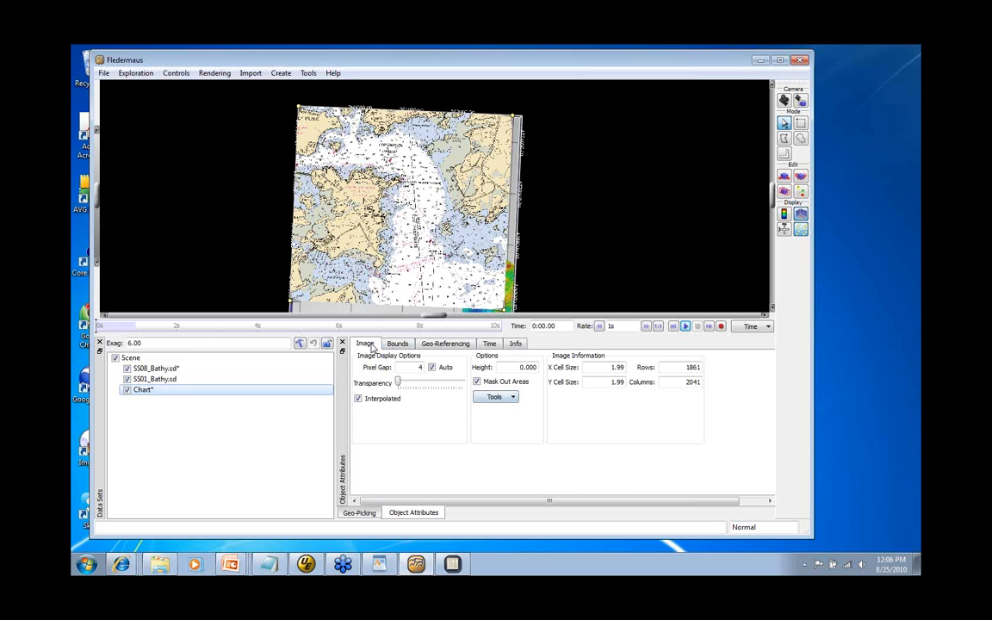
click(510, 398)
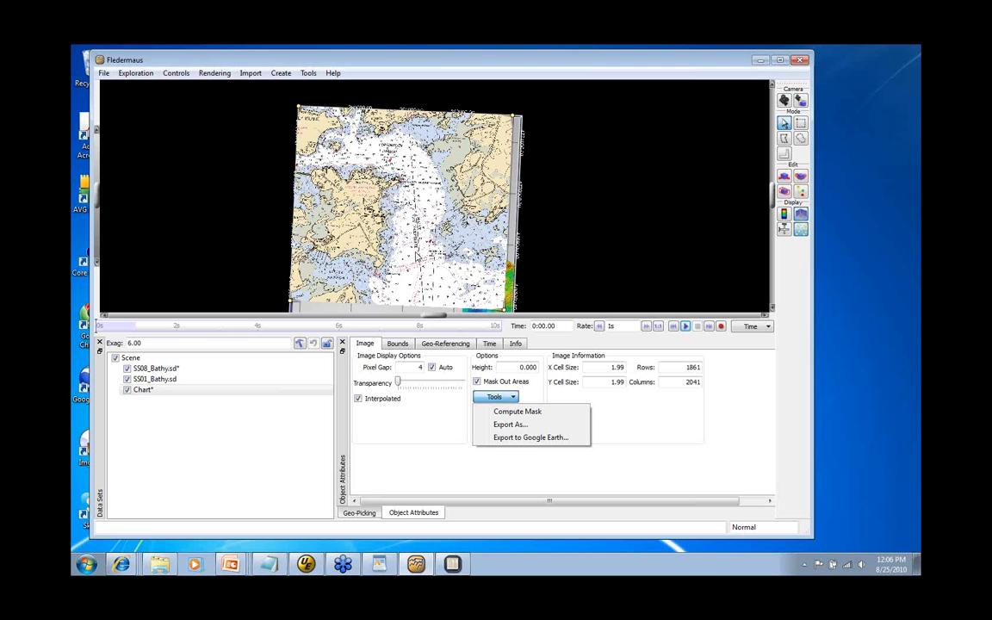
click(378, 235)
drag(378, 235, 425, 219)
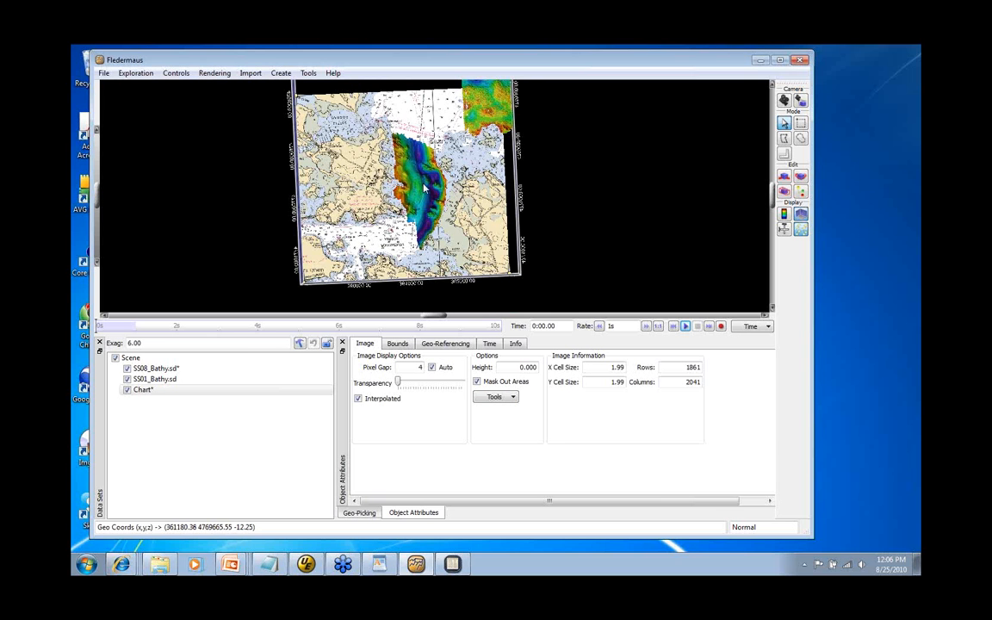
drag(416, 133, 499, 412)
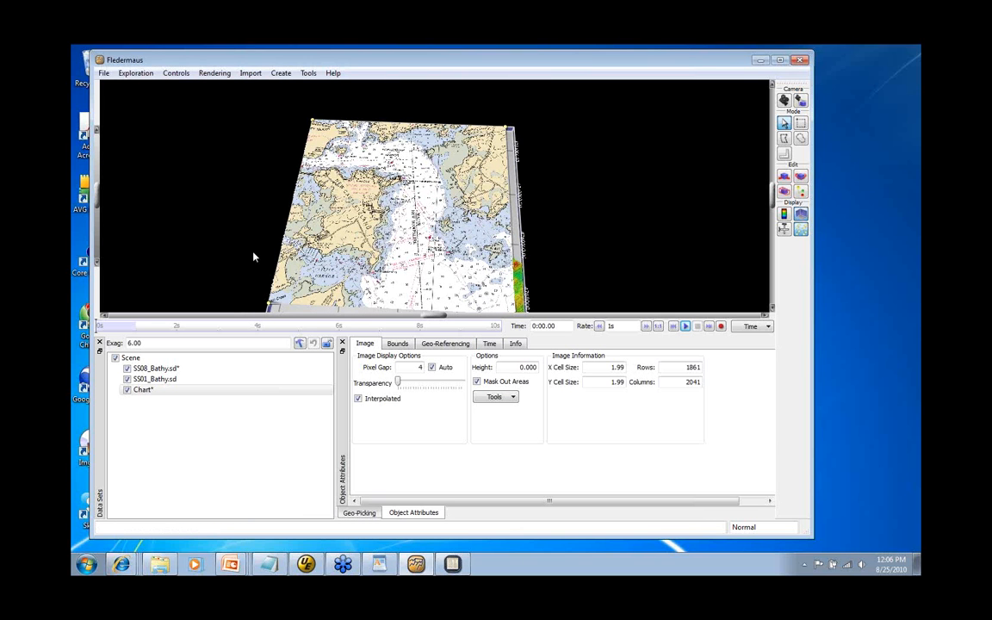
Step: Hide SS08_Bathy and compute a mask for the chart where it covers SS01_Bathy
click(127, 369)
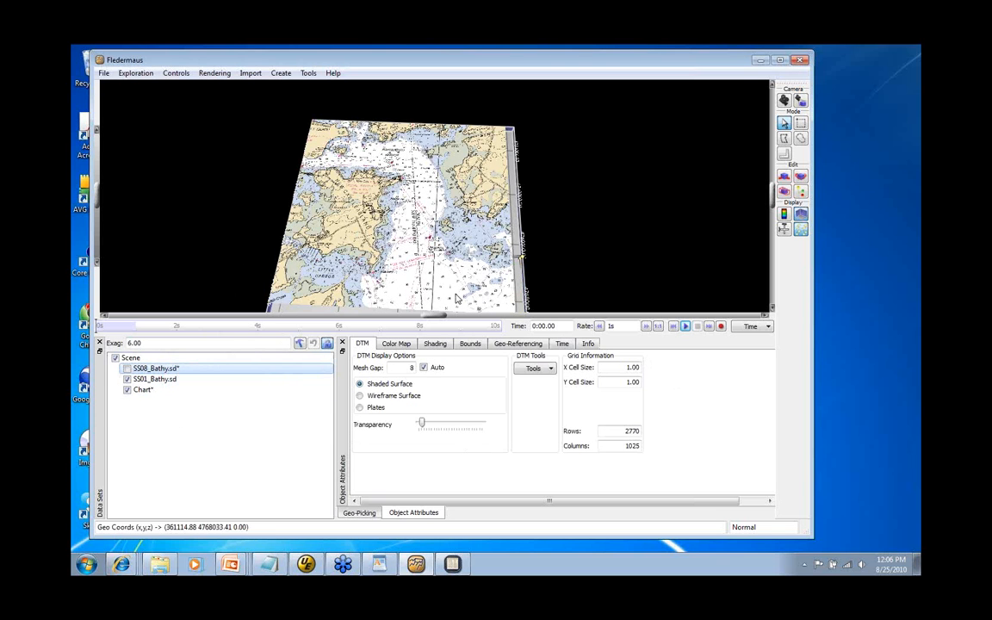
drag(476, 284, 453, 227)
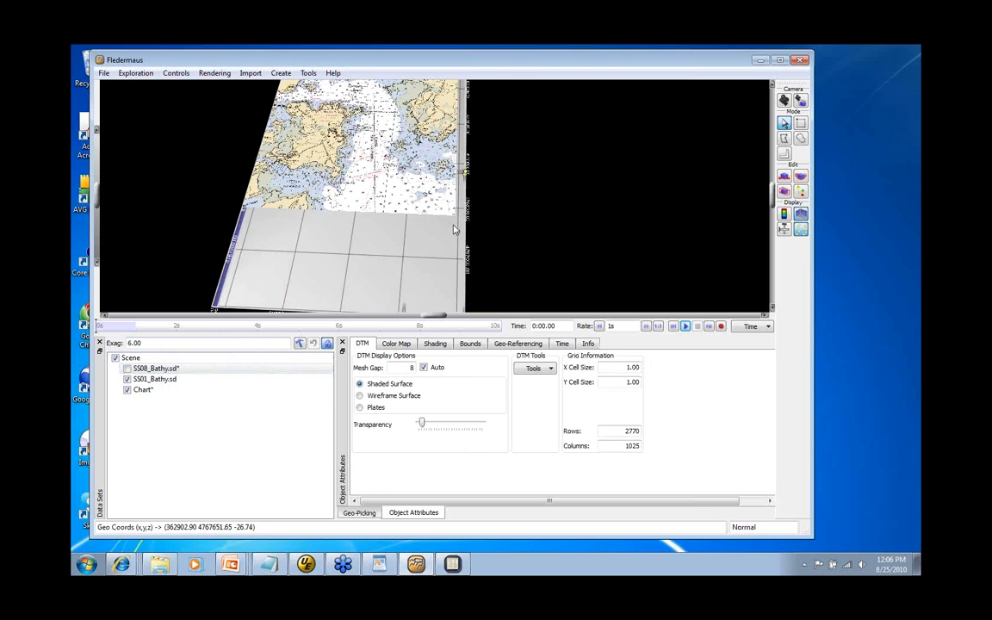
click(127, 391)
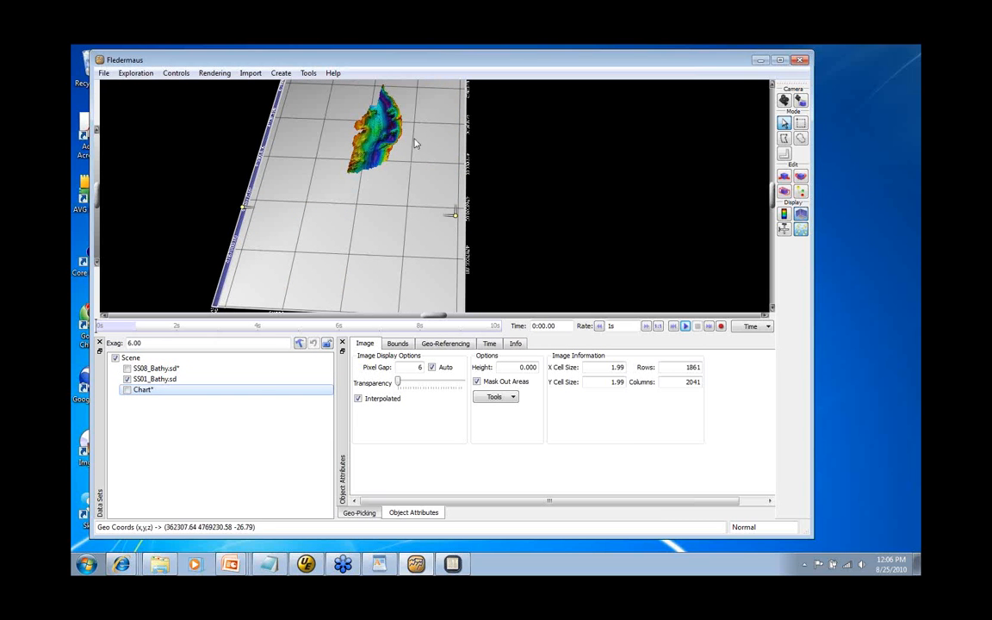
click(128, 391)
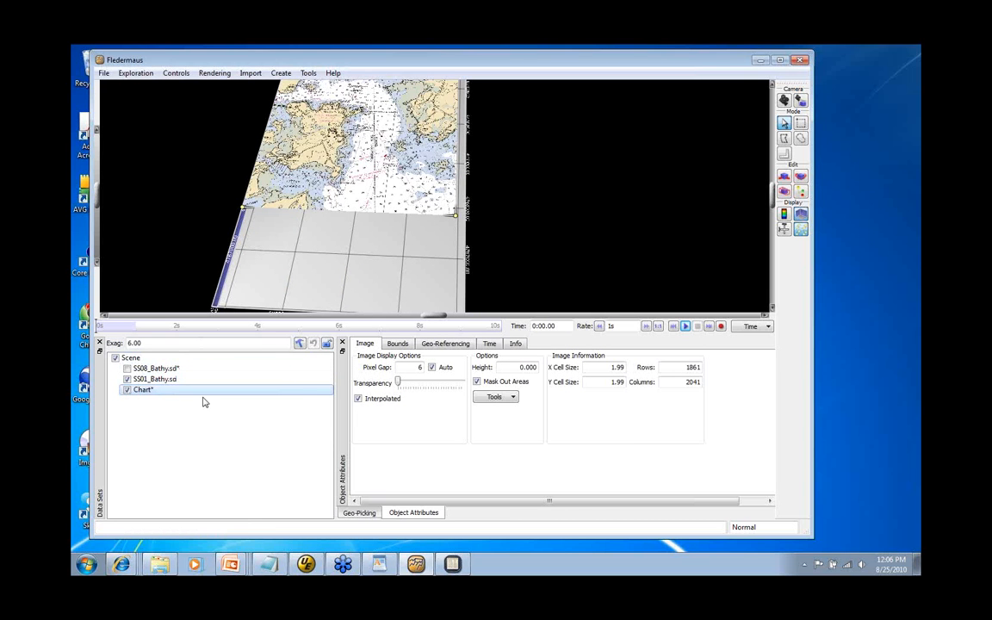
click(514, 398)
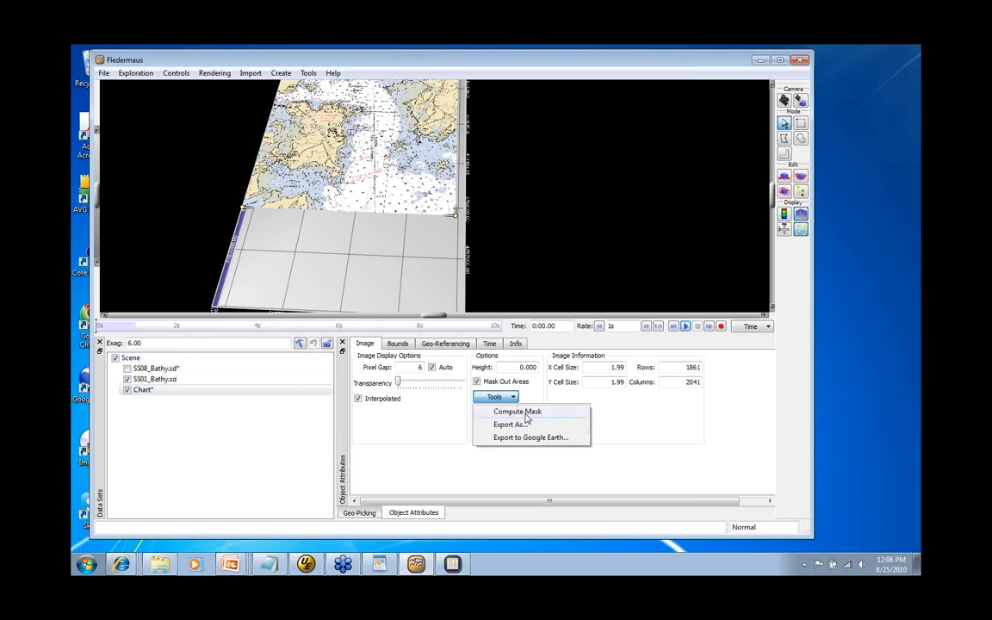
click(526, 414)
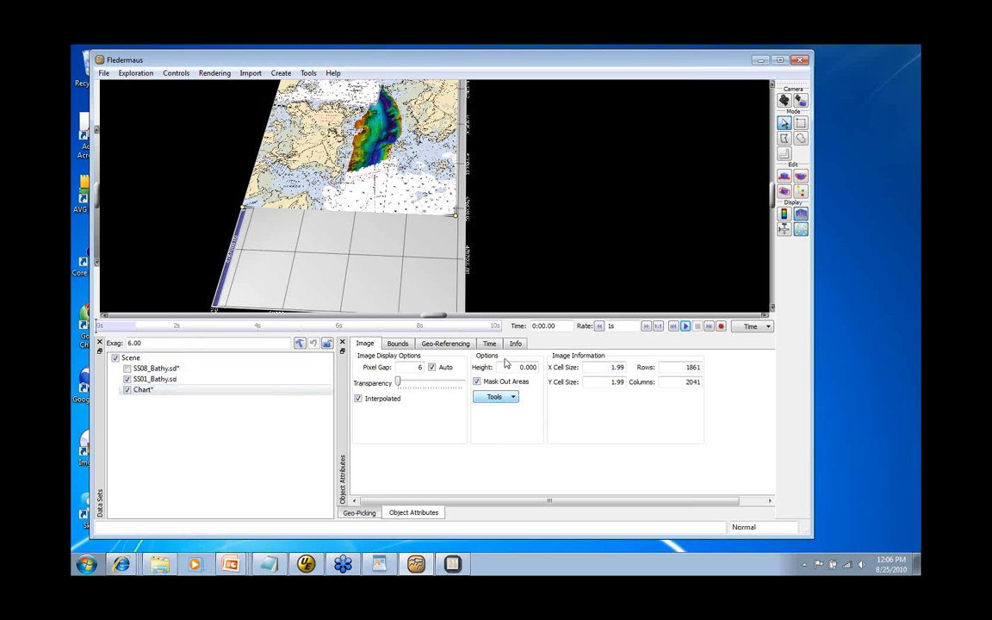
Step: Inspect SS01_Bathy through the masked chart up close and from an oblique angle, and show SS08_Bathy again
double_click(379, 124)
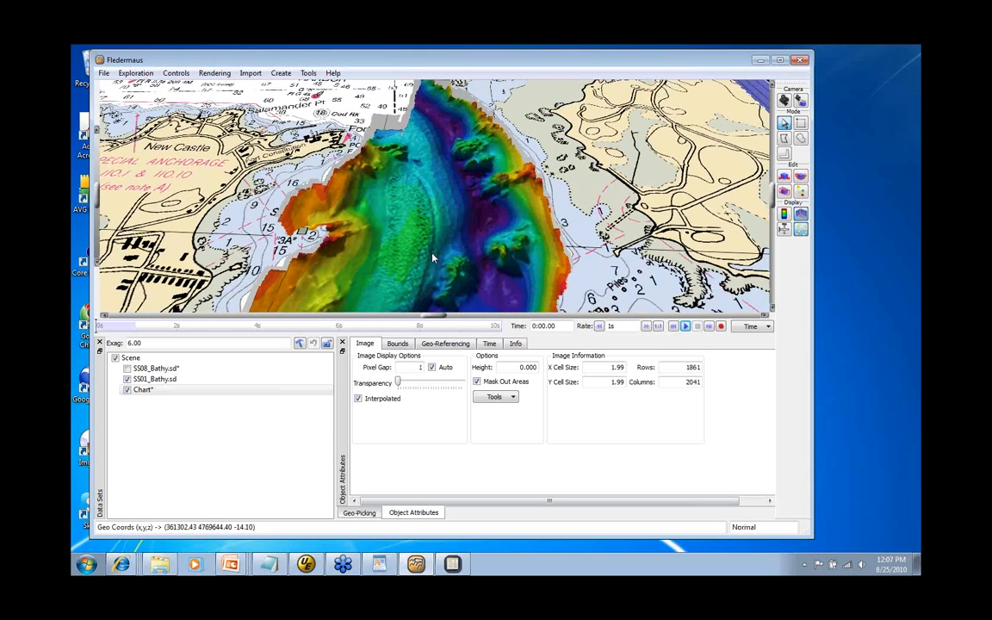
drag(493, 257, 543, 164)
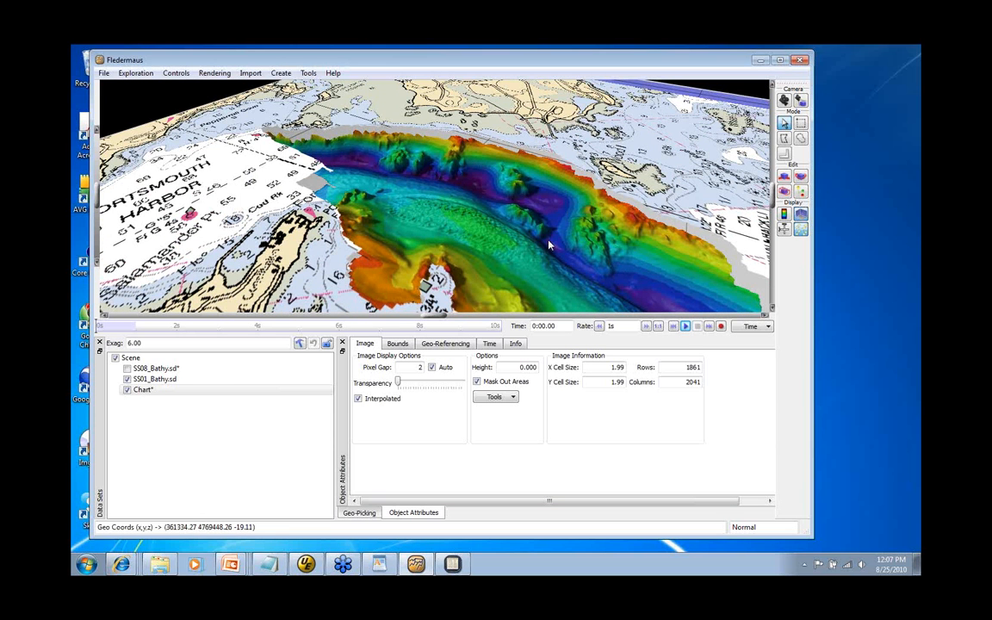
drag(595, 268, 341, 171)
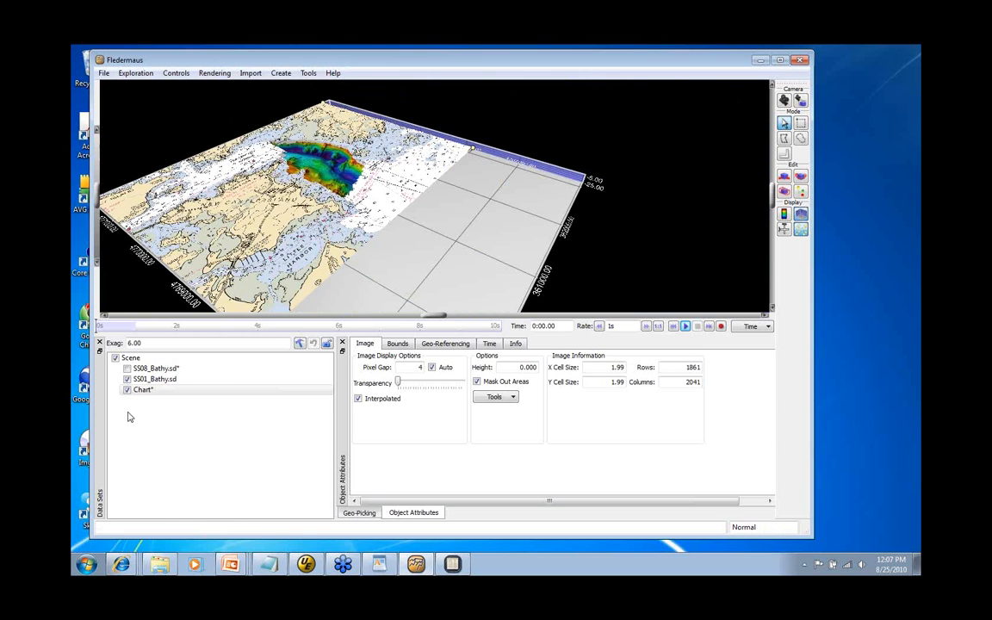
click(127, 370)
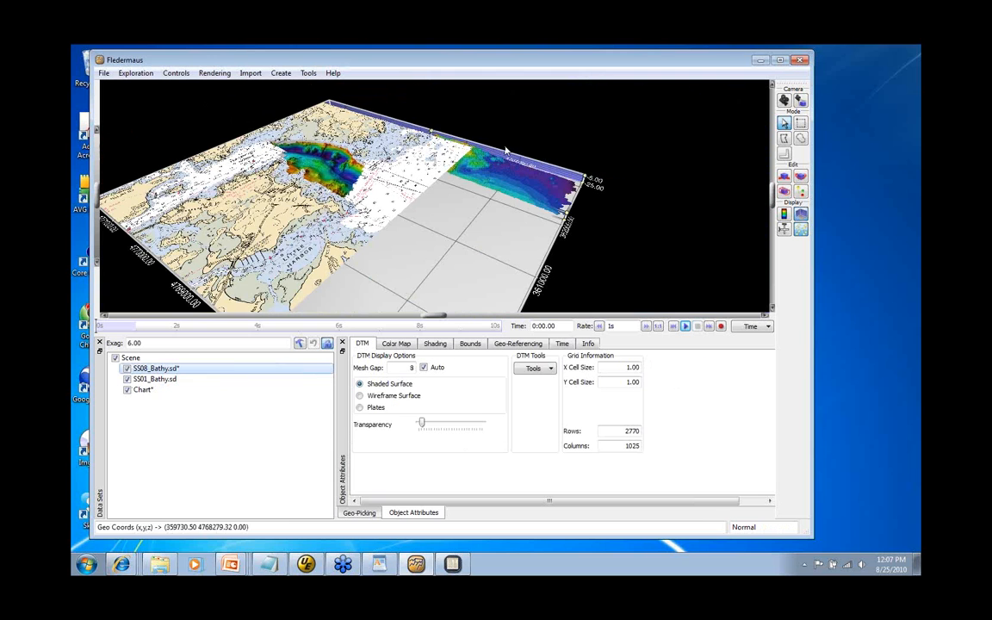
middle_drag(471, 176, 509, 178)
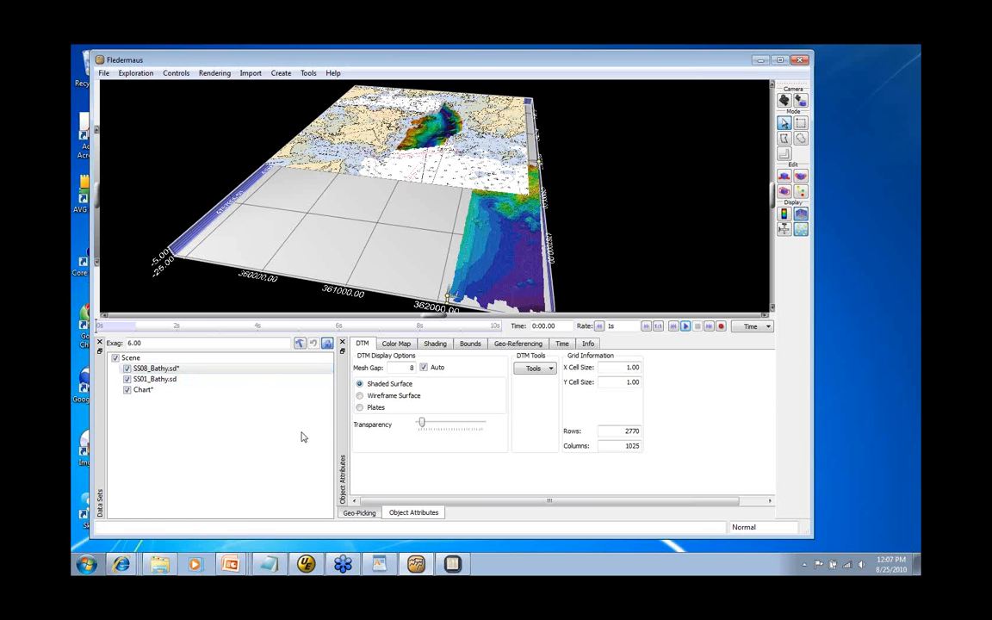
Step: Turn off masking for the chart and hide the chart
click(143, 391)
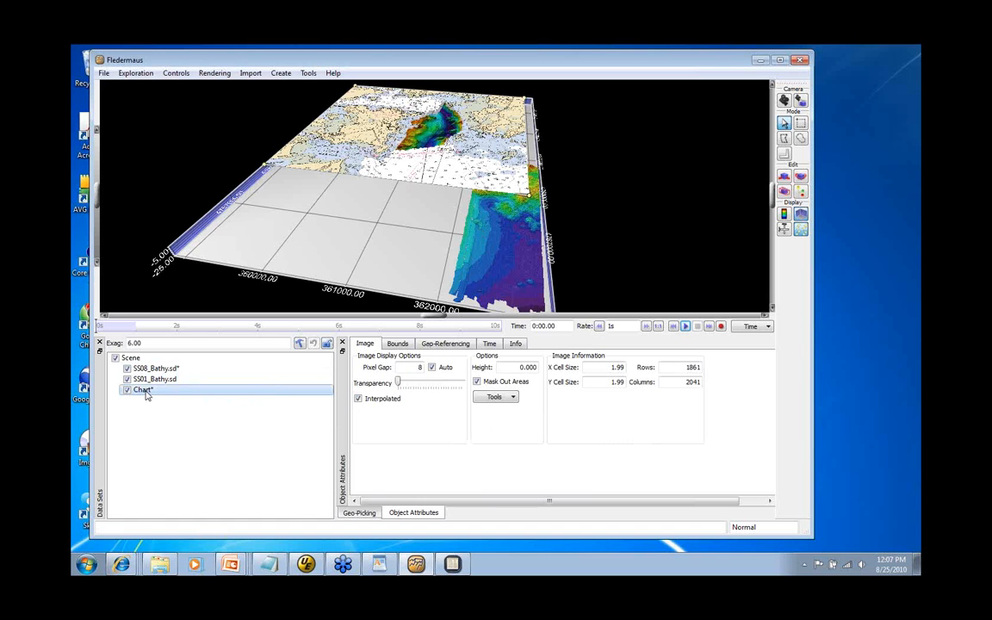
click(477, 381)
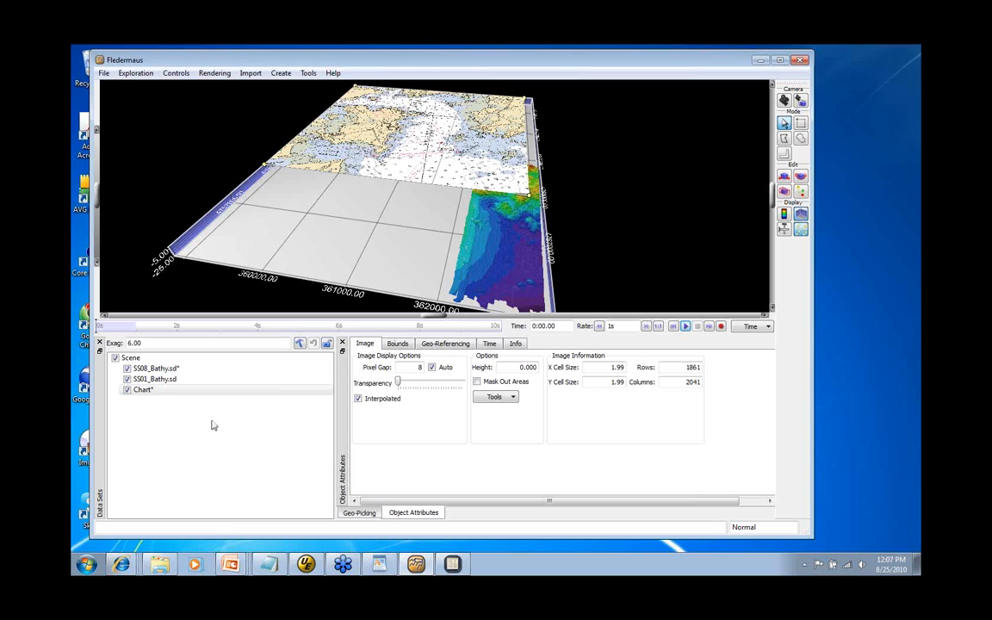
click(127, 390)
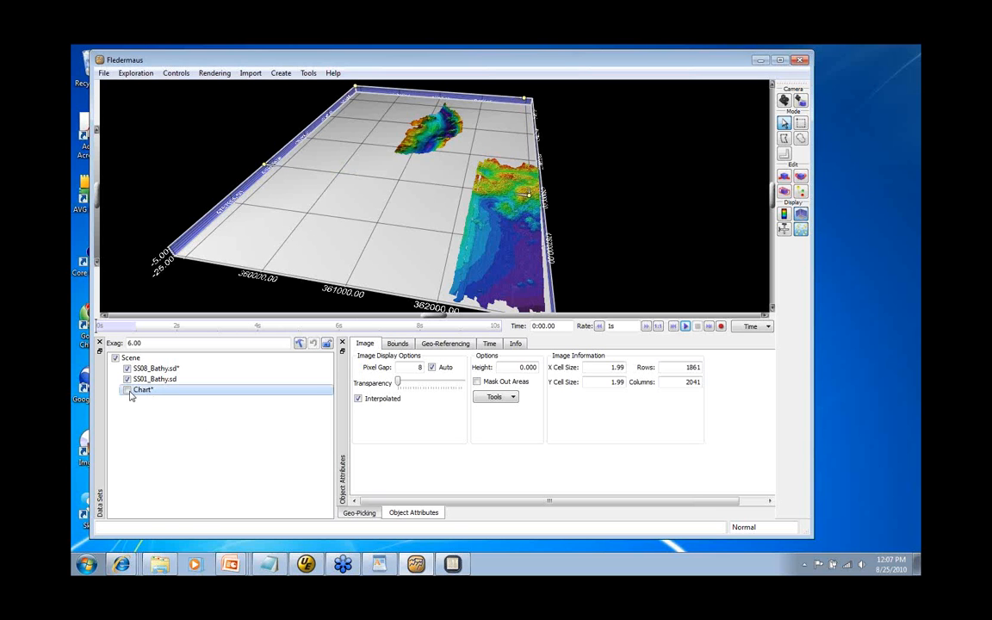
Step: Start draping an image onto SS08_Bathy, choosing areaofinterest_utm19N.tiff from the Imagery\Backscatter folder
middle_click(504, 217)
scroll(448, 226, up, 5)
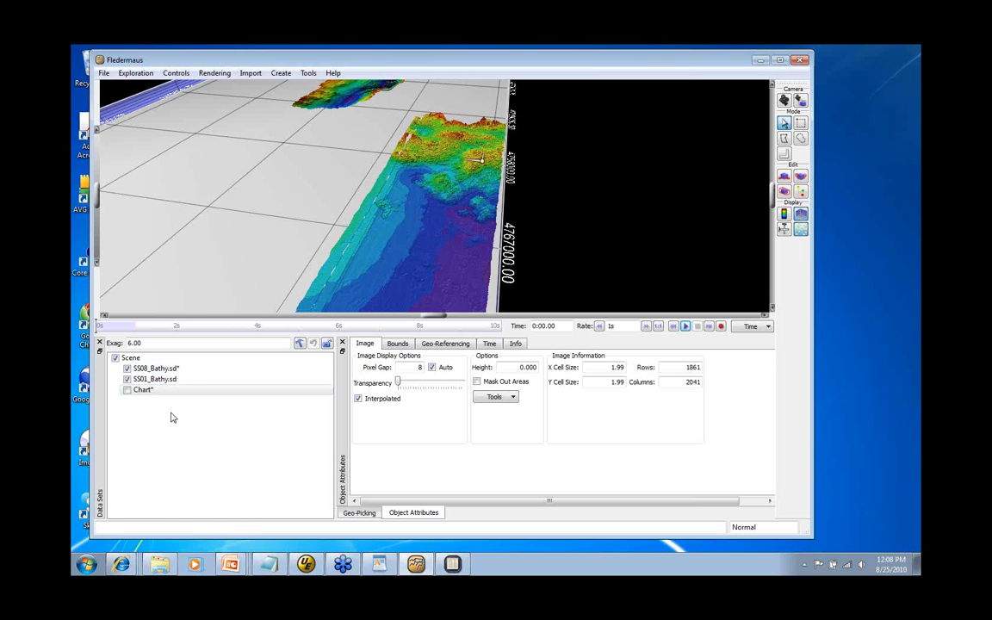
click(152, 369)
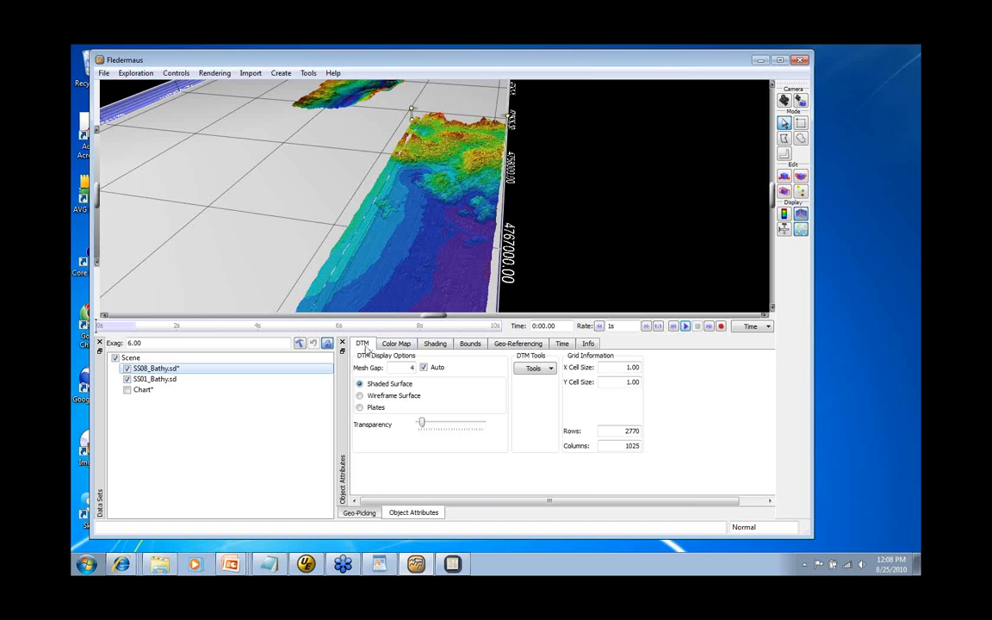
click(551, 369)
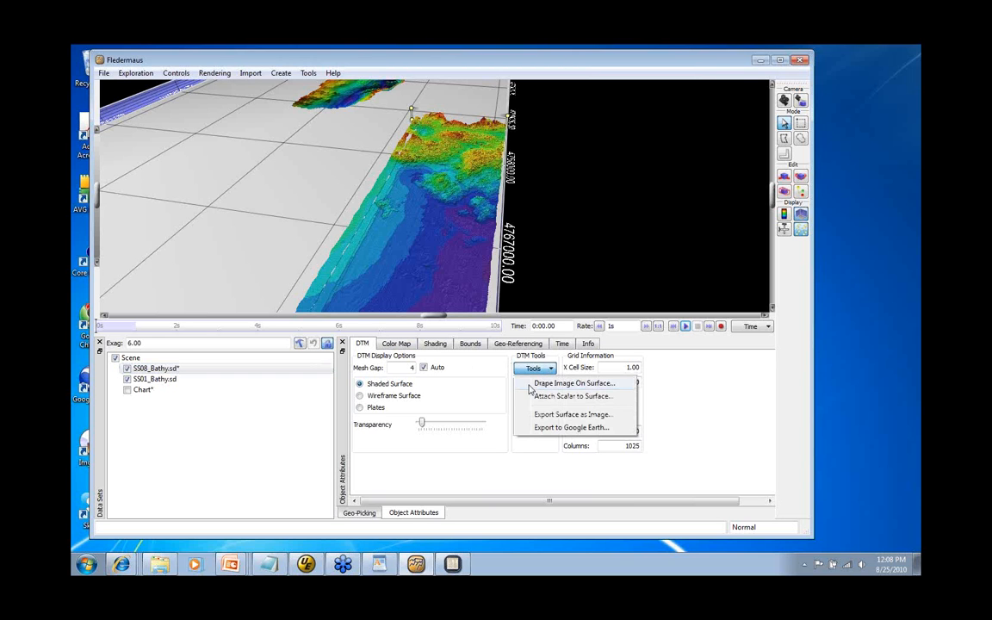
click(613, 384)
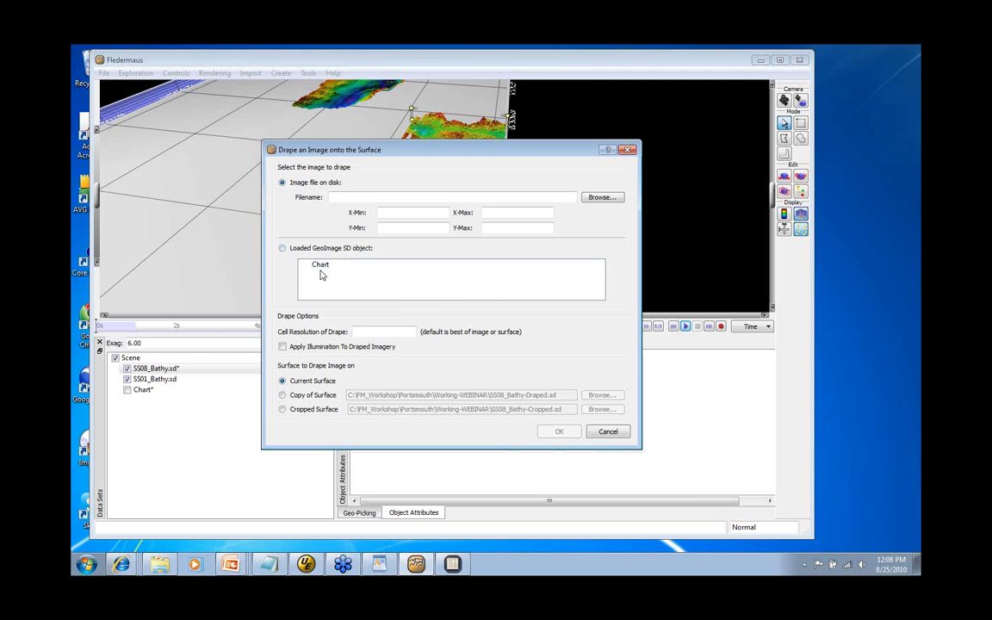
click(600, 198)
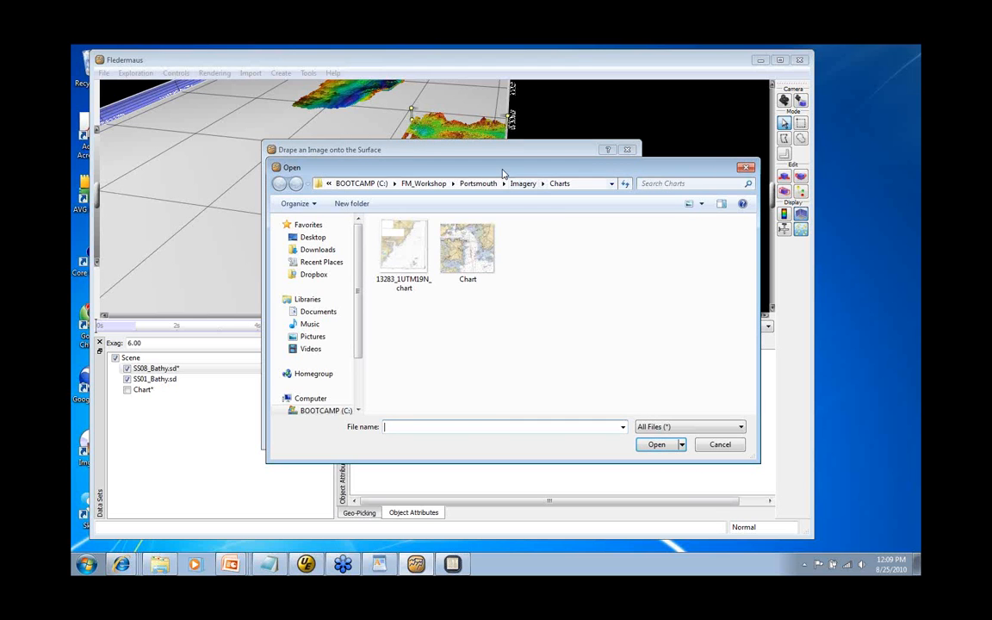
click(523, 183)
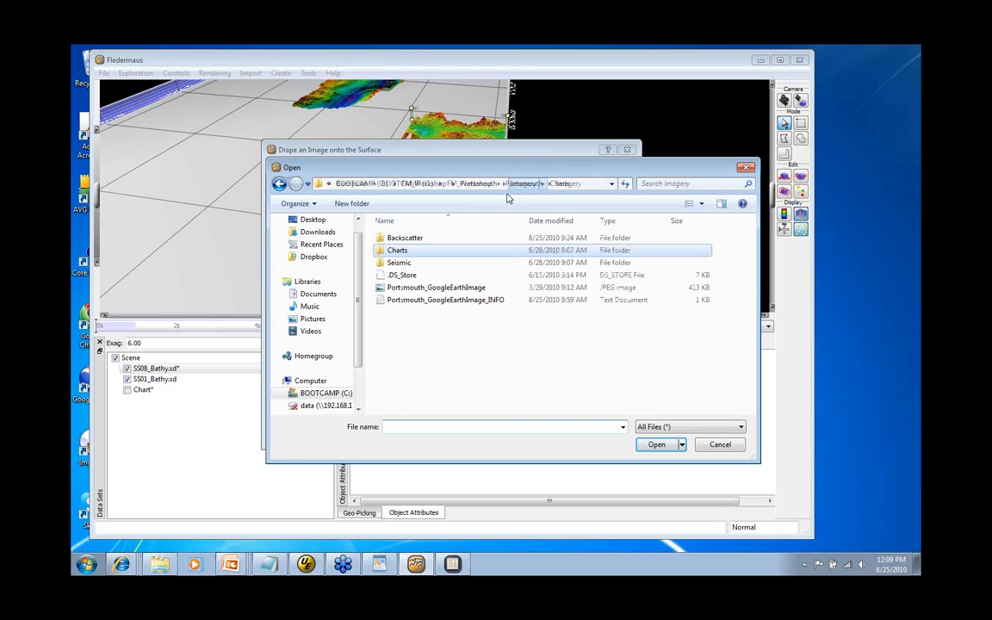
double_click(400, 234)
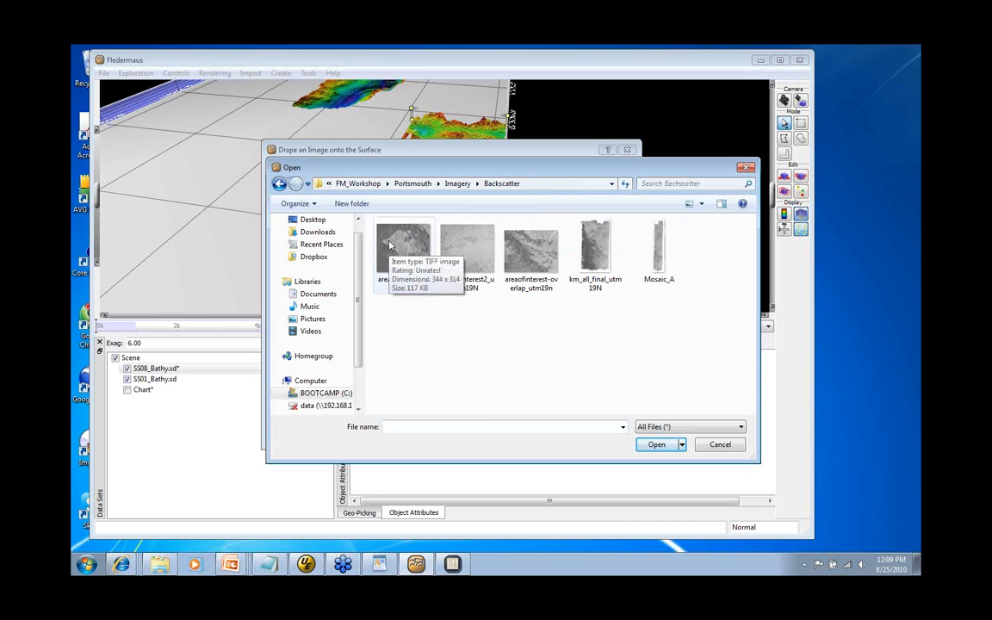
click(392, 248)
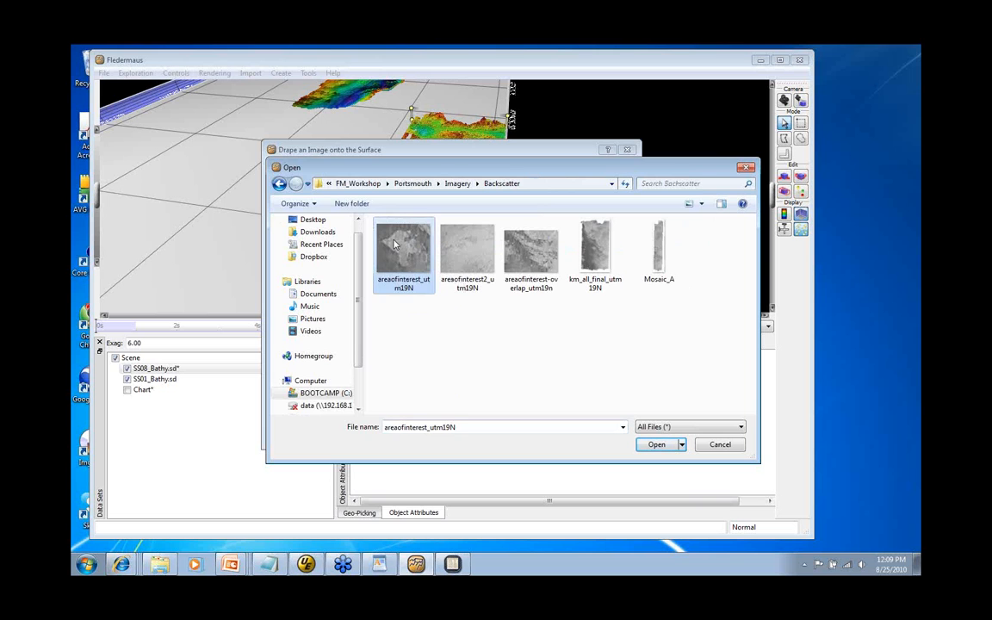
click(654, 444)
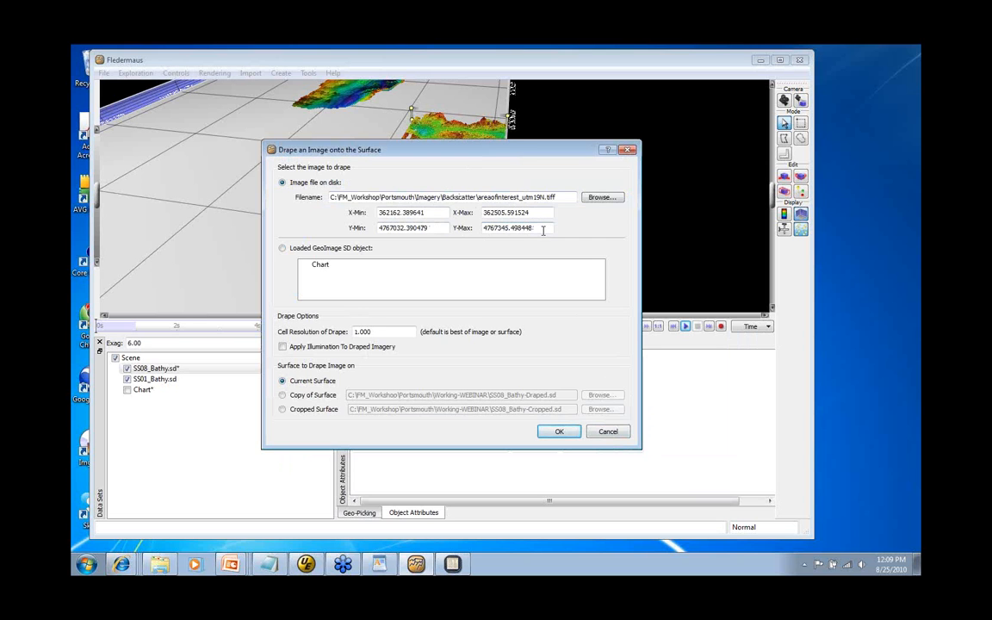
Step: Drape the backscatter image onto a copy of the surface saved as SS08_Bathy-Draped.sd
drag(483, 155, 486, 127)
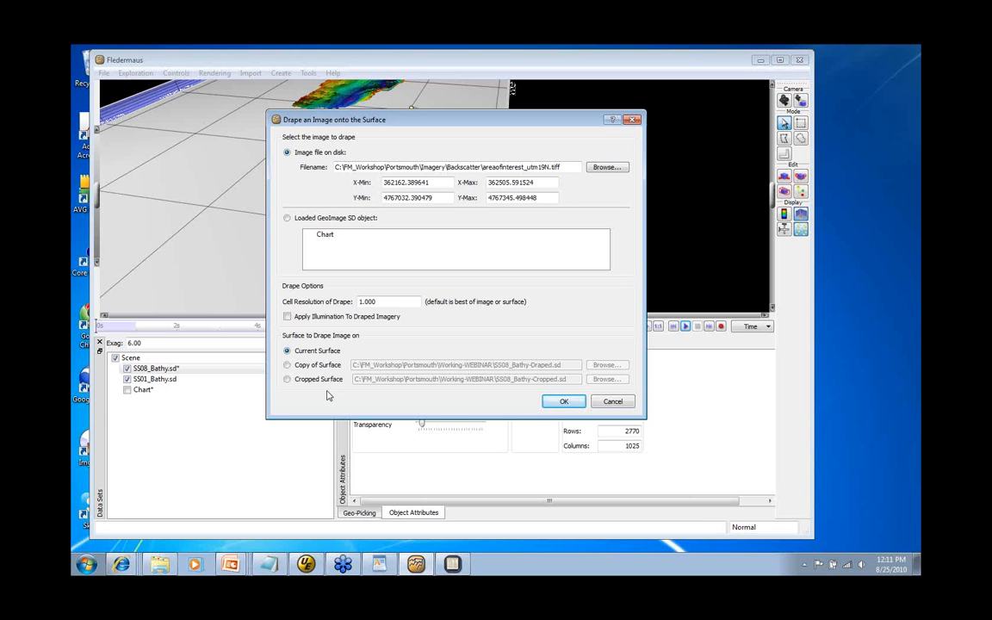
click(287, 365)
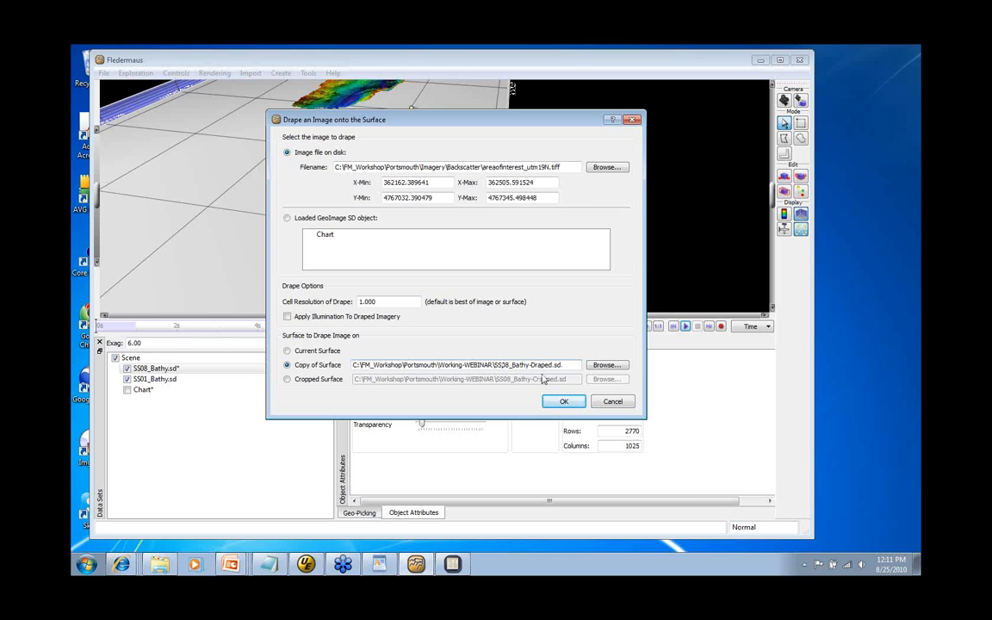
click(563, 401)
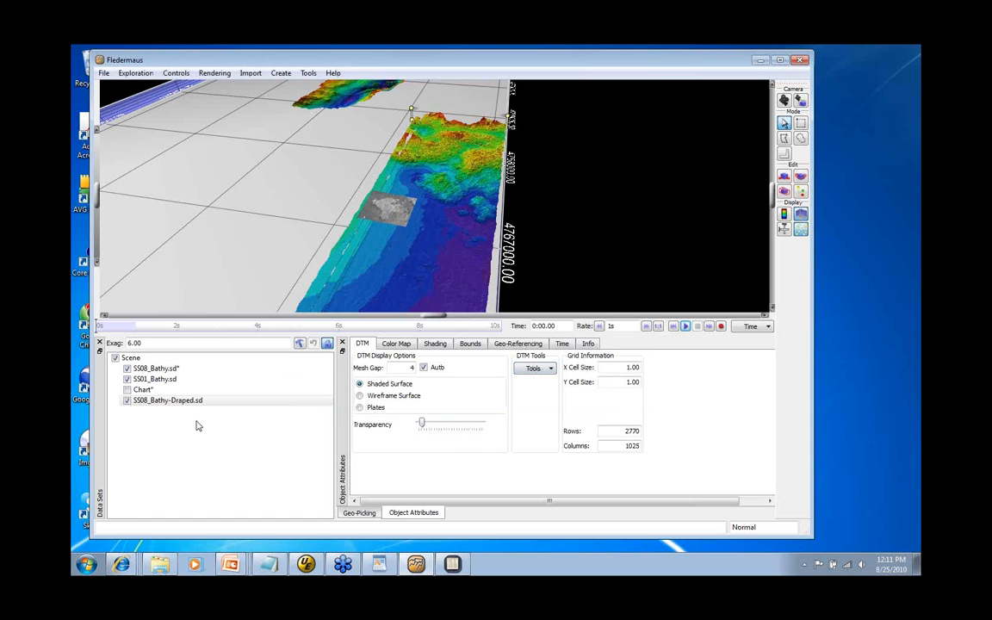
Step: Toggle SS08_Bathy-Draped off and on to compare it with the original, and hide the original SS08_Bathy
click(127, 401)
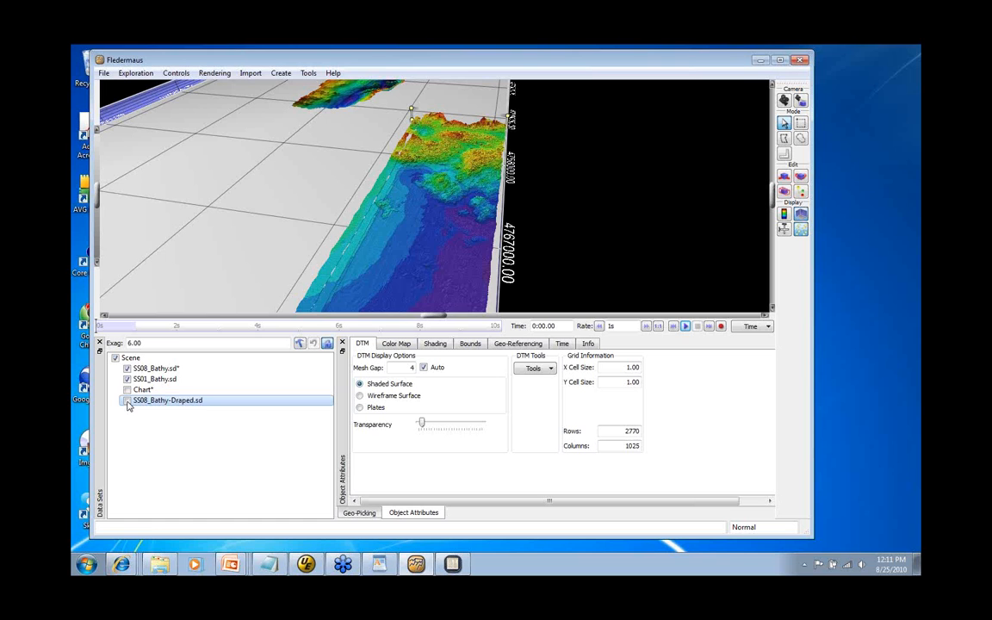
click(126, 401)
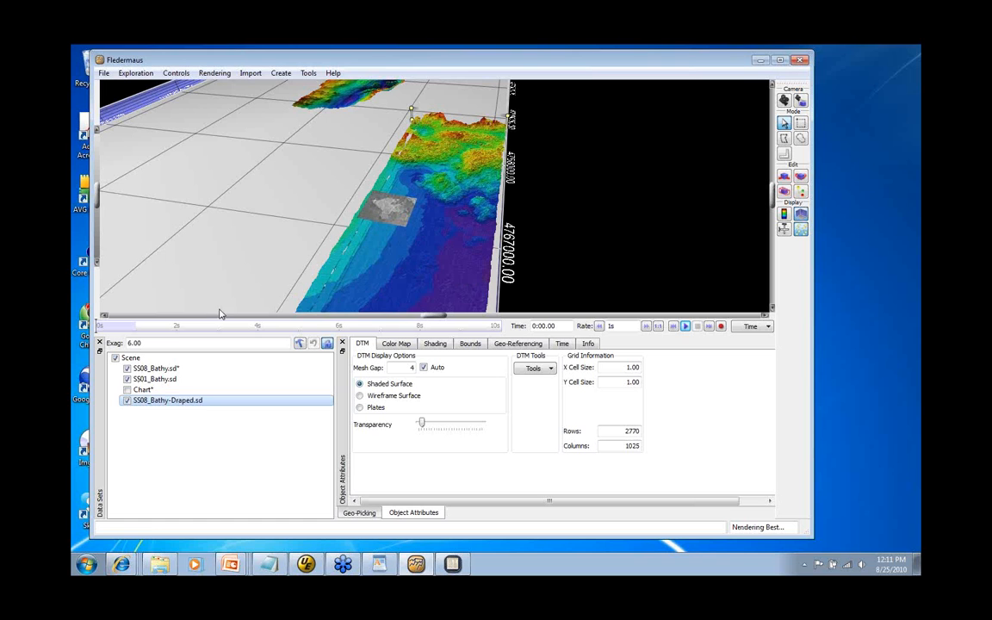
click(127, 369)
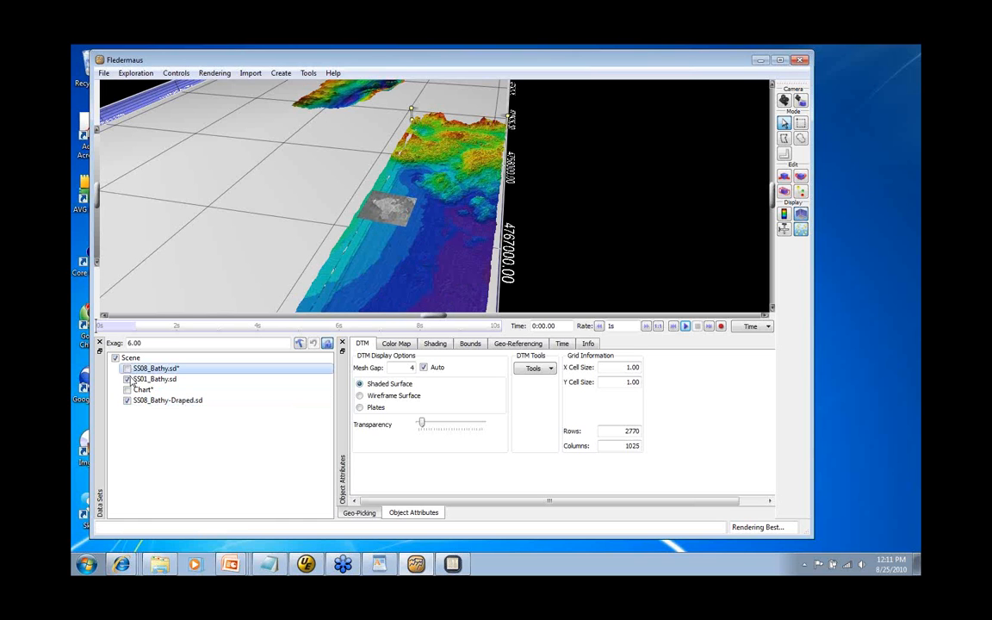
Step: Hide SS01_Bathy and select SS08_Bathy-Draped, closing in on its draped backscatter area
click(128, 380)
click(155, 402)
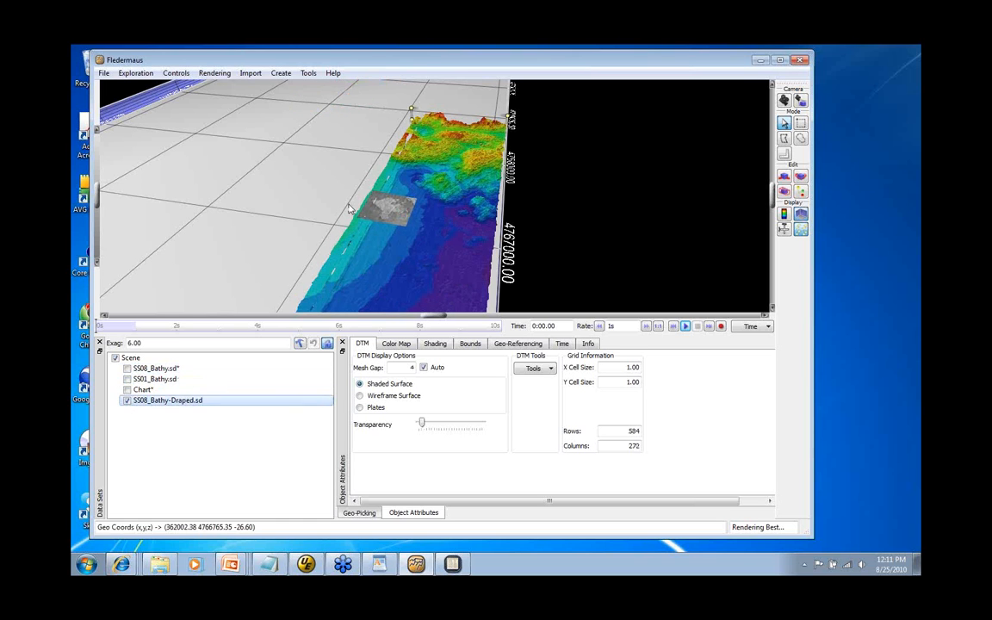
double_click(419, 238)
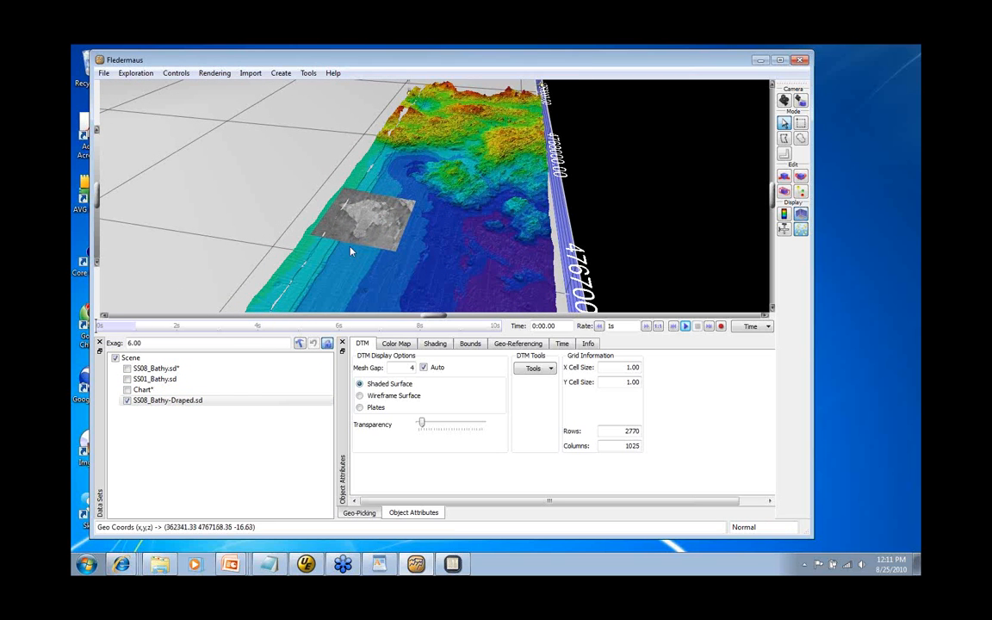
Step: Compare SS08_Bathy-Draped with the original SS08_Bathy by switching their visibility, leaving both surfaces shown
click(130, 405)
click(126, 400)
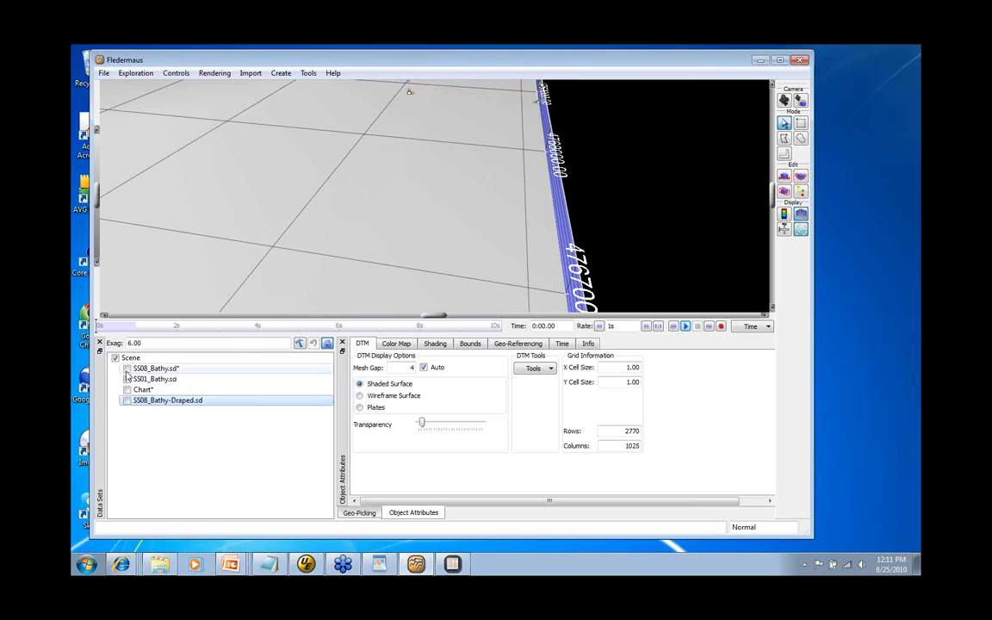
click(127, 369)
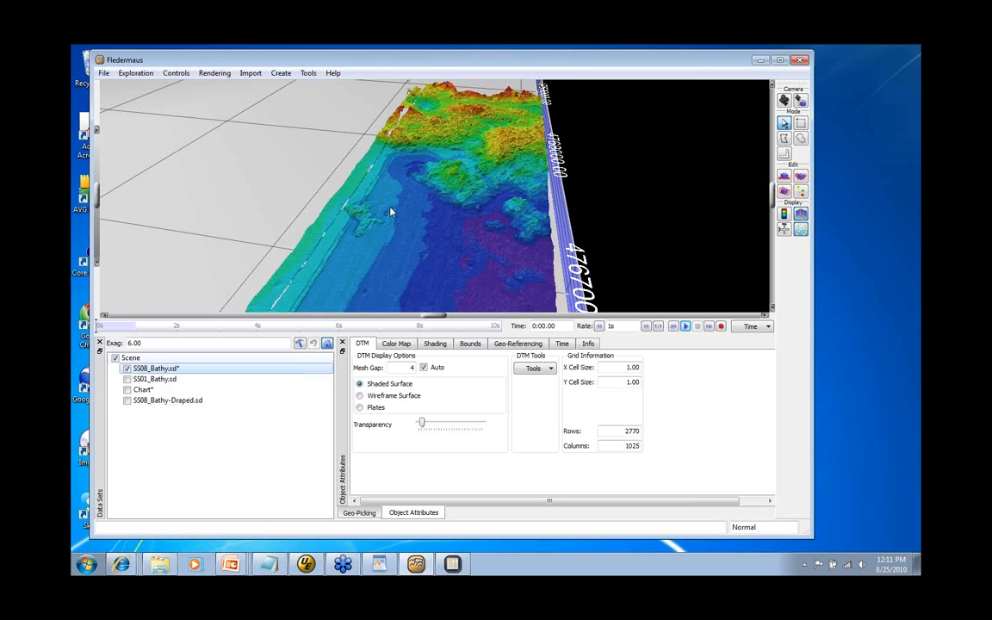
click(129, 403)
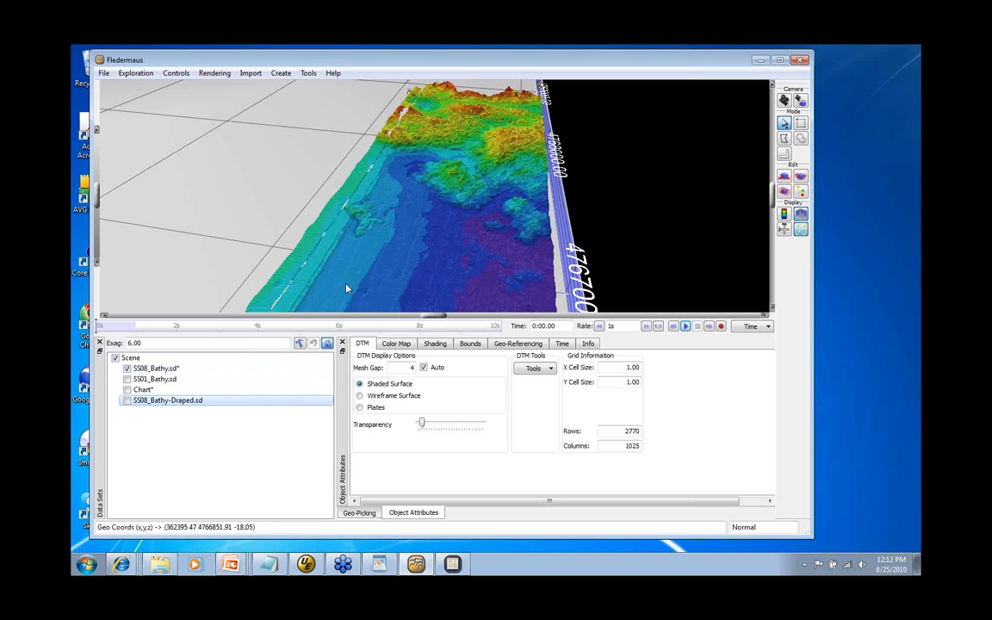
click(127, 401)
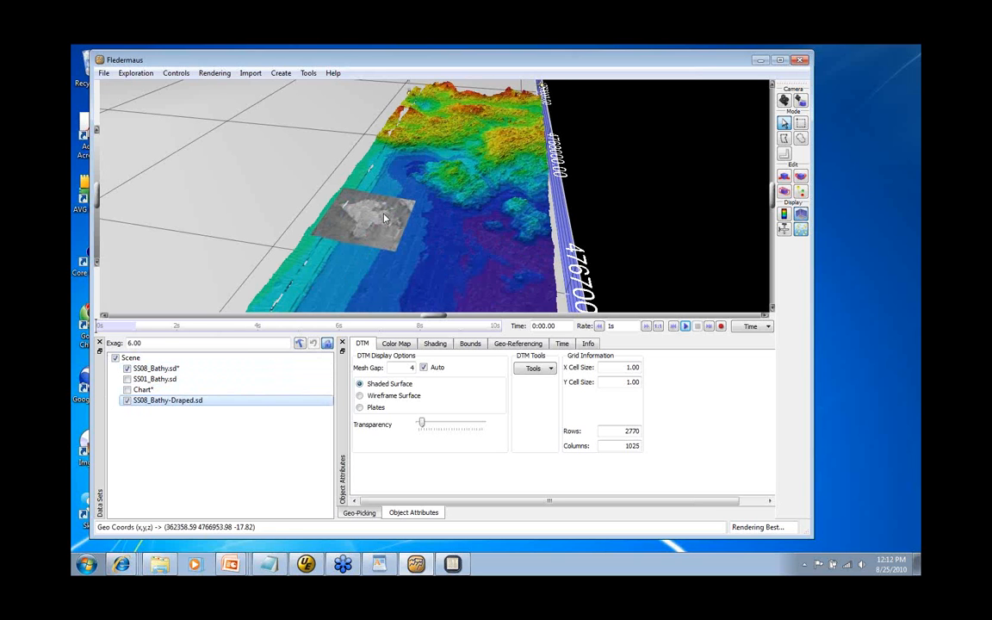
drag(345, 191, 462, 276)
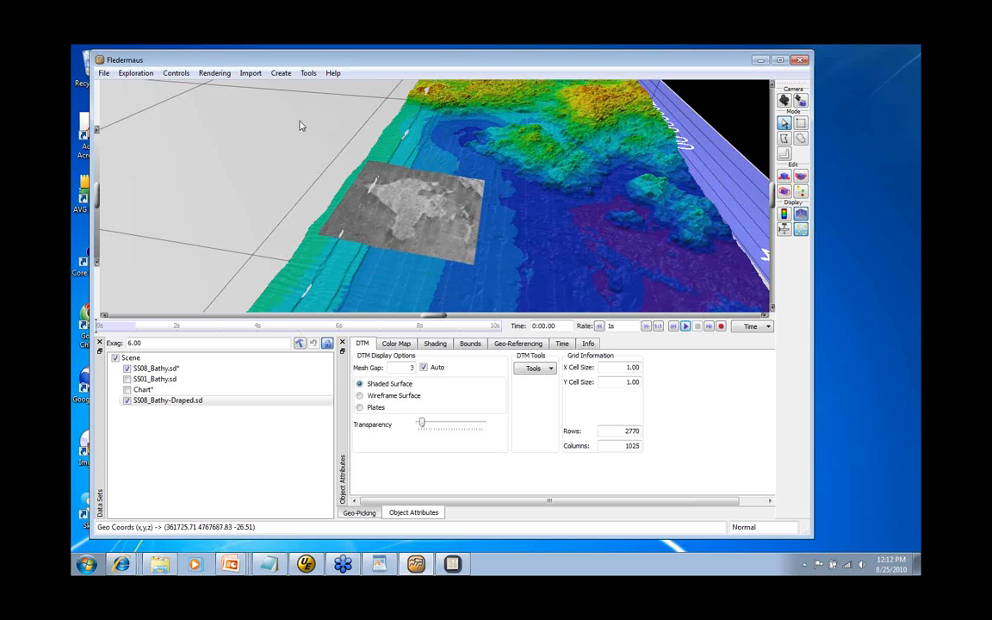
Step: Open AreaOfInterest-CroppedDraped from the Portsmouth\SD folder and hide SS08_Bathy-Draped and SS08_Bathy
click(252, 74)
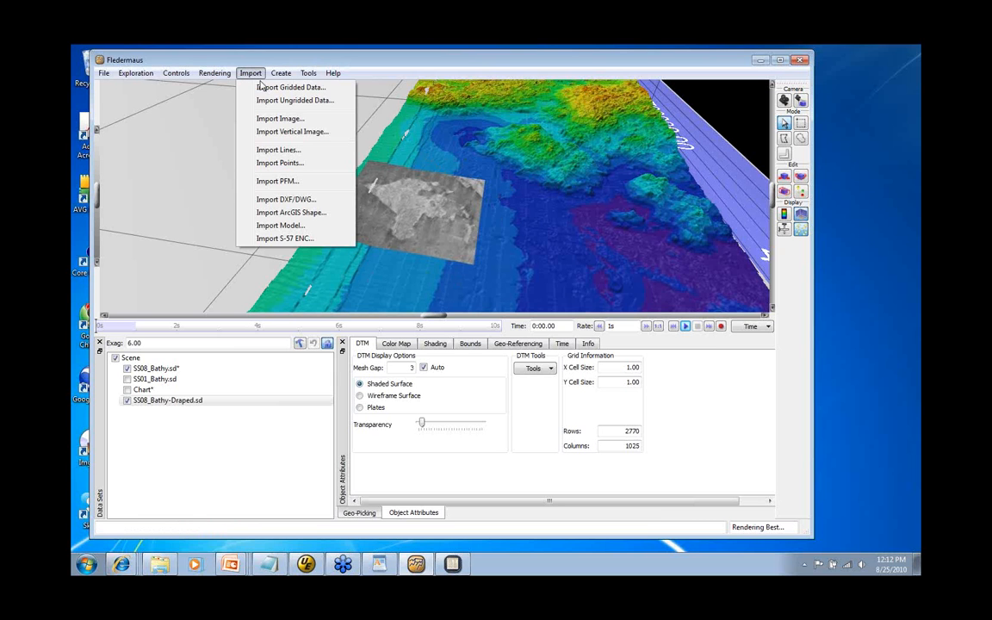
mouse_move(103, 73)
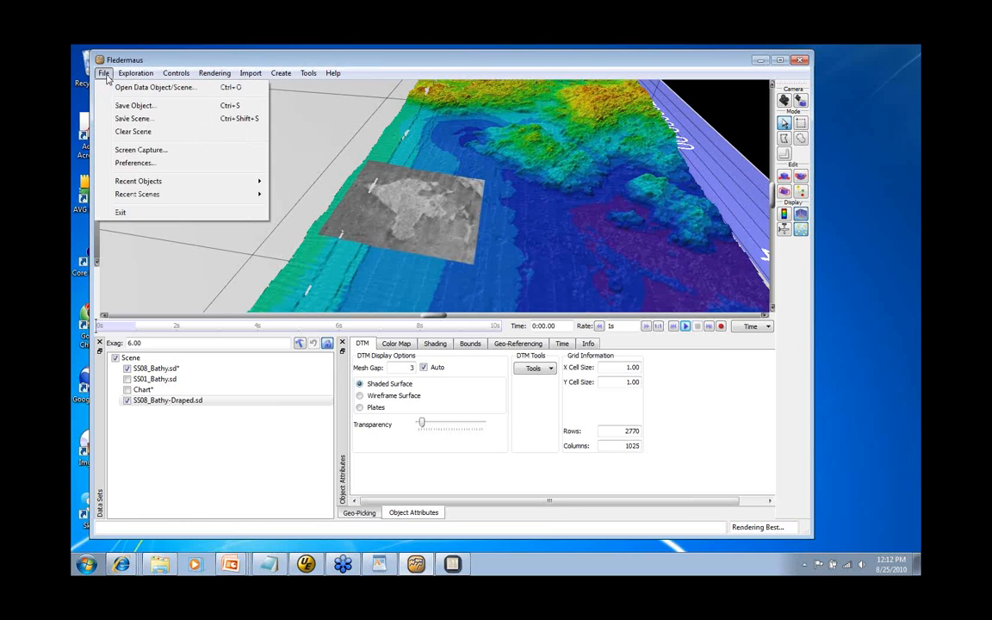
click(122, 89)
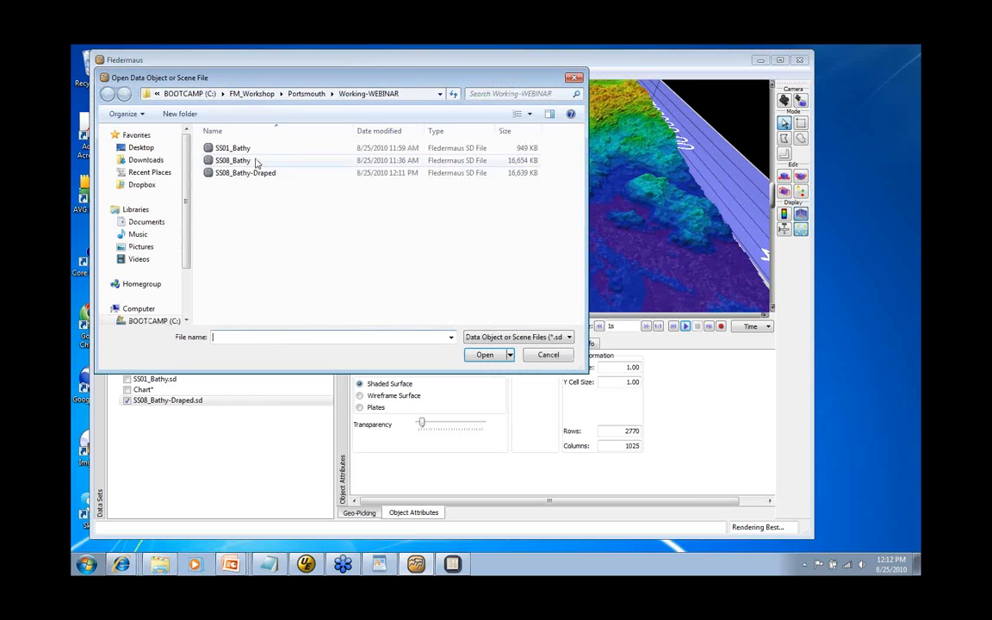
click(305, 94)
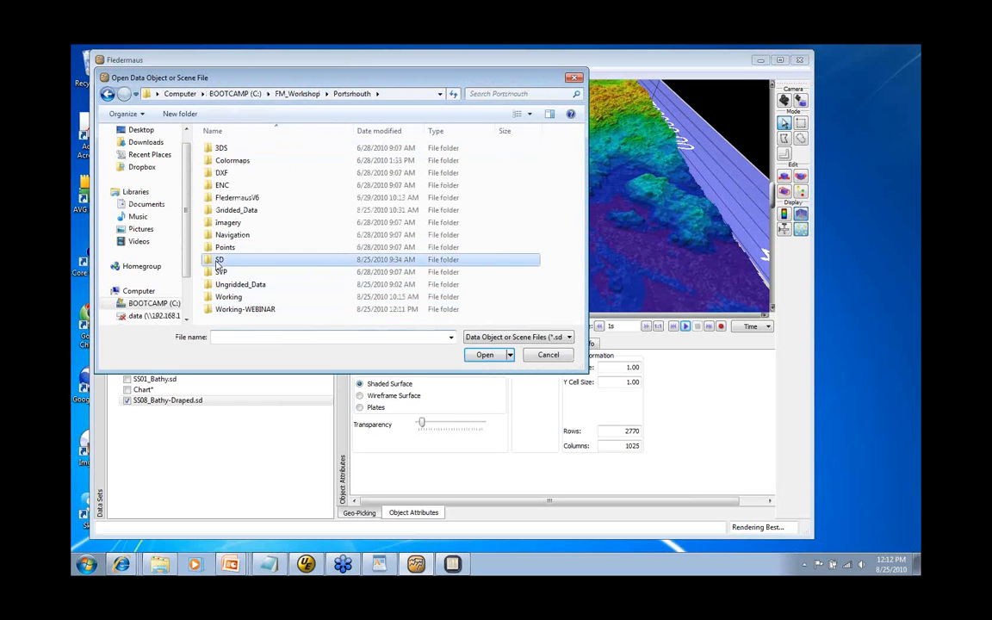
double_click(215, 261)
double_click(256, 149)
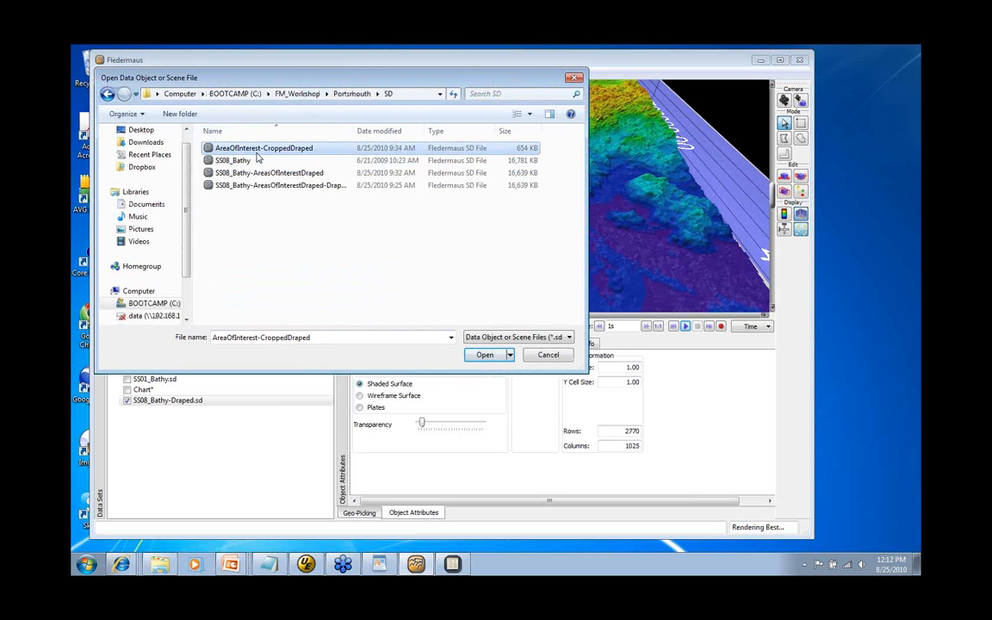
click(127, 401)
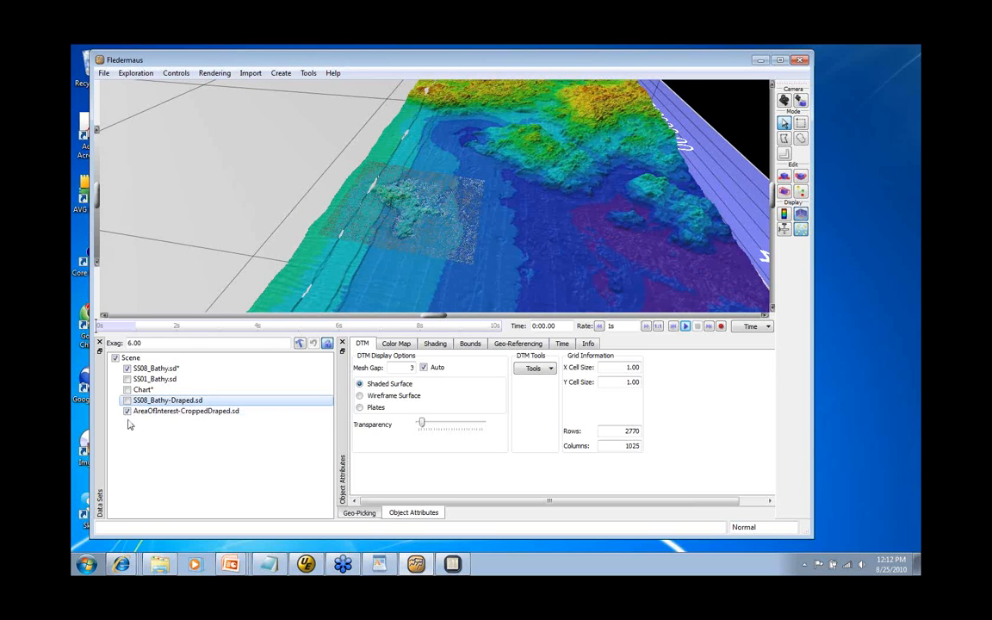
click(127, 368)
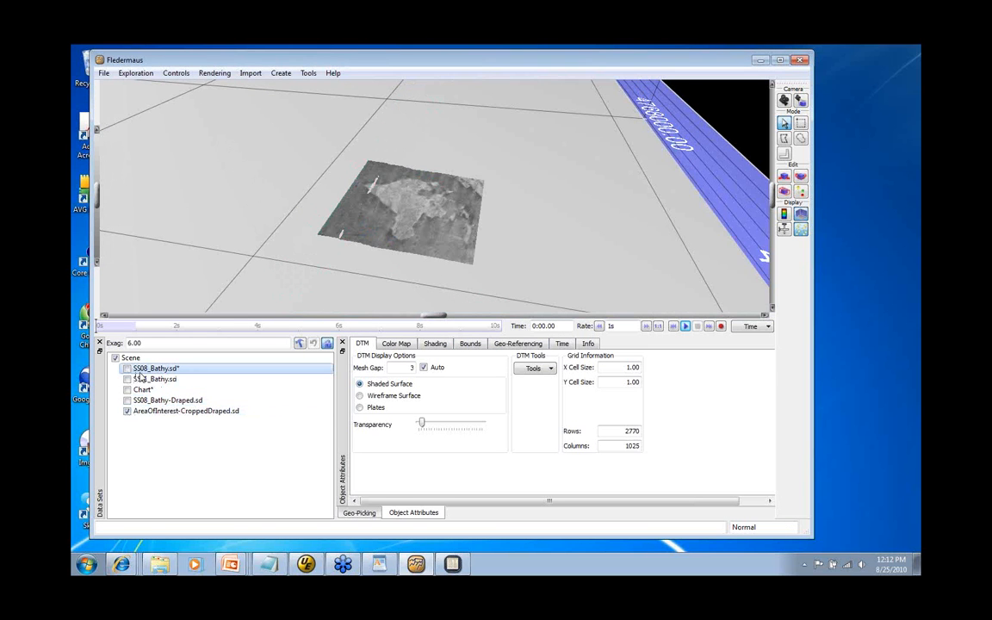
Step: Examine the relief of the cropped draped surface with a profile line about 154 units long, and close the profile
mouse_move(422, 219)
mouse_down()
mouse_move(435, 222)
mouse_move(399, 233)
mouse_move(394, 218)
mouse_move(417, 226)
mouse_move(407, 227)
mouse_move(427, 243)
mouse_move(449, 244)
mouse_move(403, 199)
mouse_move(479, 202)
mouse_up()
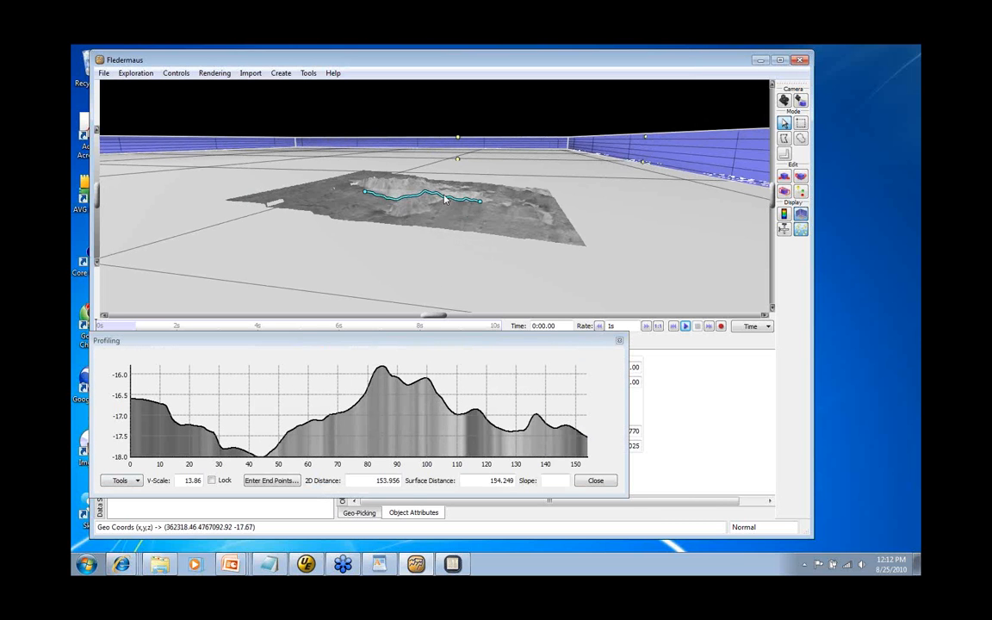
click(619, 341)
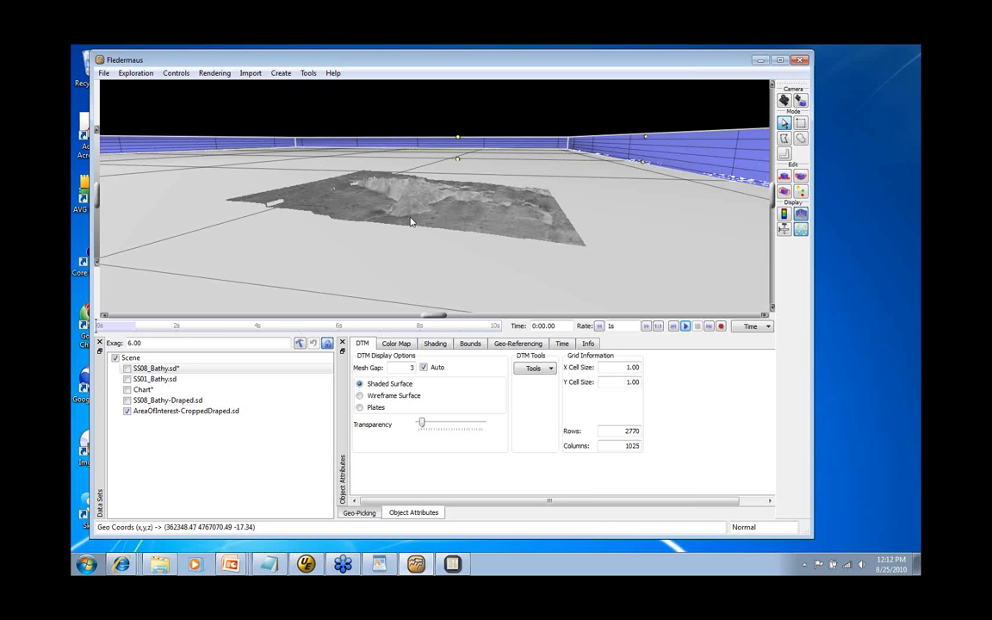
mouse_move(411, 219)
middle_down()
mouse_move(419, 237)
mouse_move(416, 229)
middle_up()
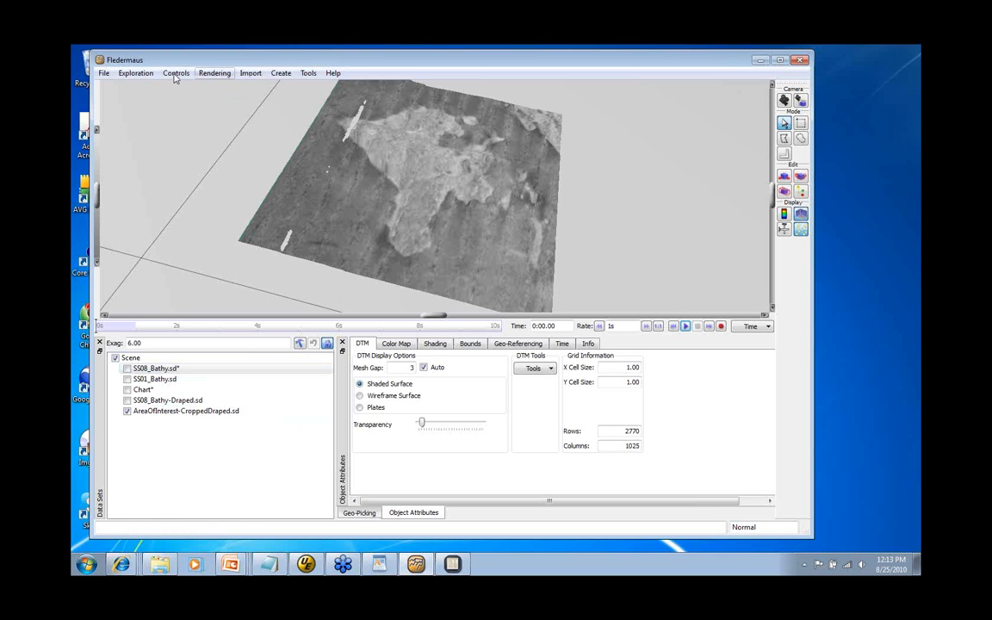
Step: Open SS08_Bathy-AreasOfInterestDraped from the Portsmouth\SD folder into the scene
click(104, 74)
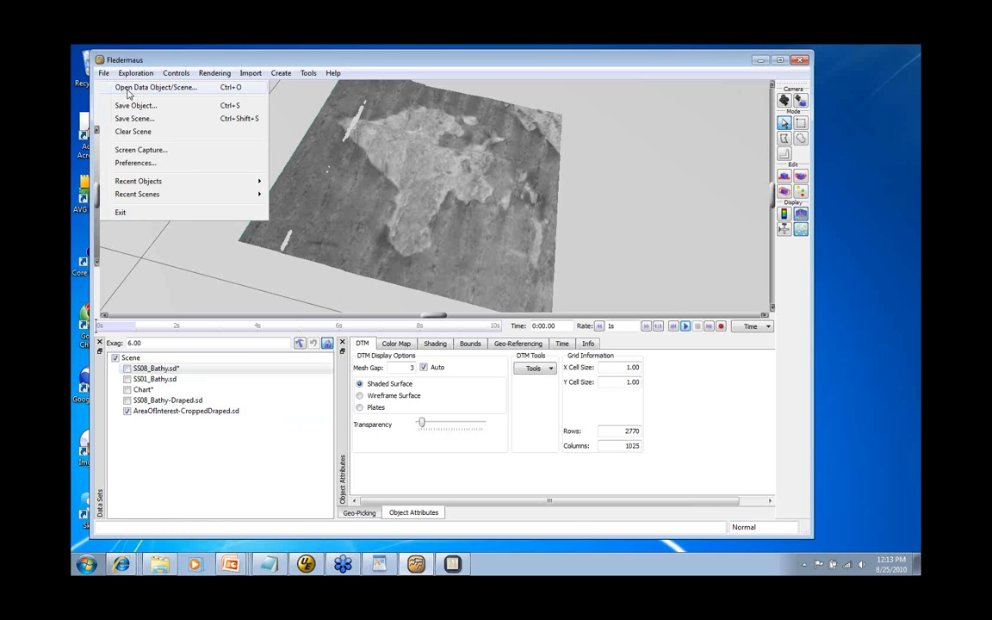
click(118, 87)
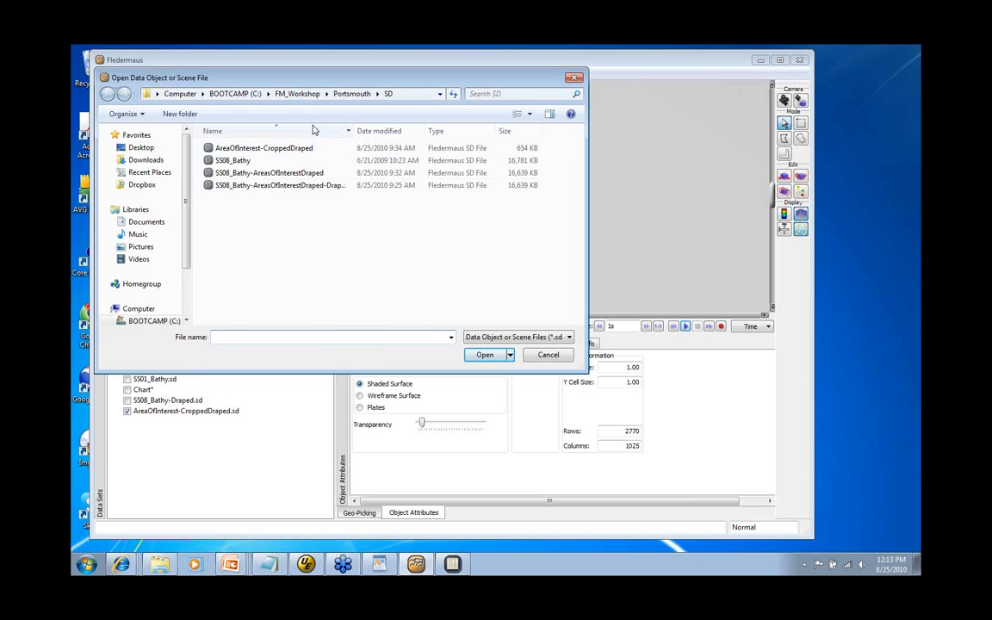
drag(353, 129, 401, 130)
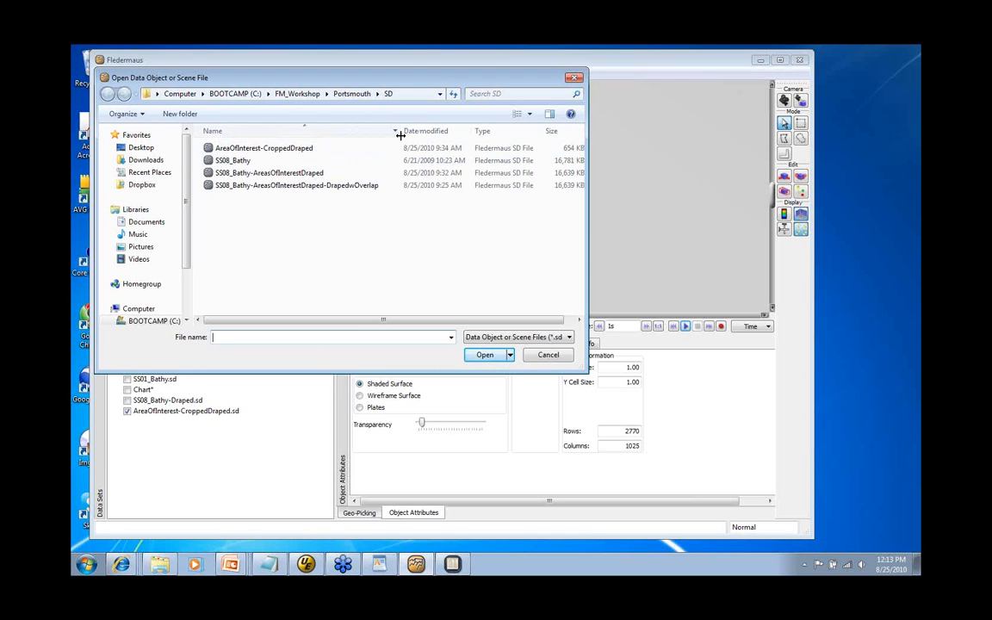
double_click(267, 173)
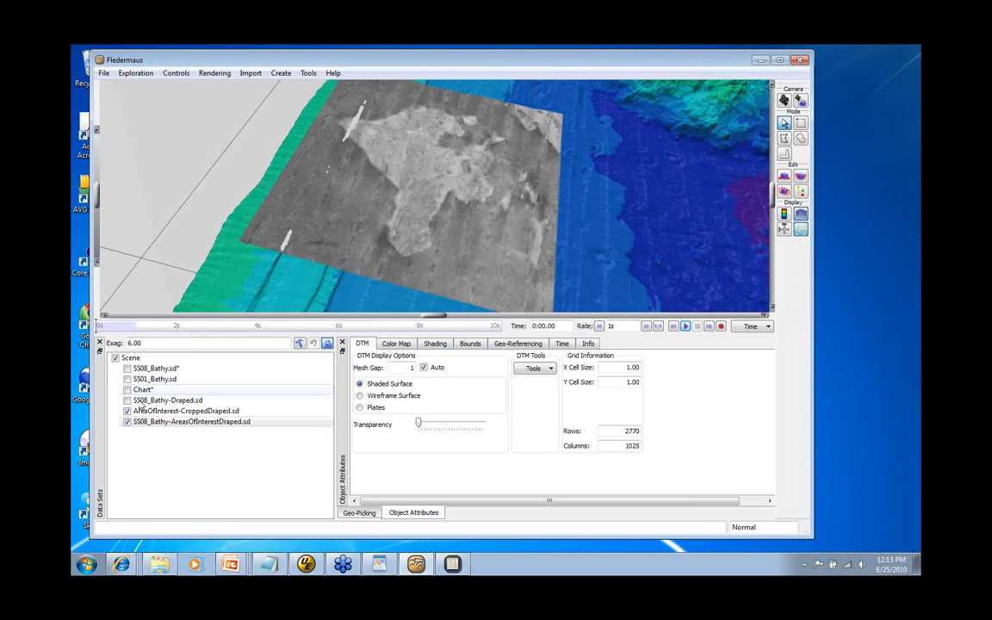
Step: Hide AreaOfInterest-CroppedDraped, select SS08_Bathy-AreasOfInterestDraped and examine its draped backscatter areas
scroll(536, 209, down, 2)
scroll(543, 247, down, 8)
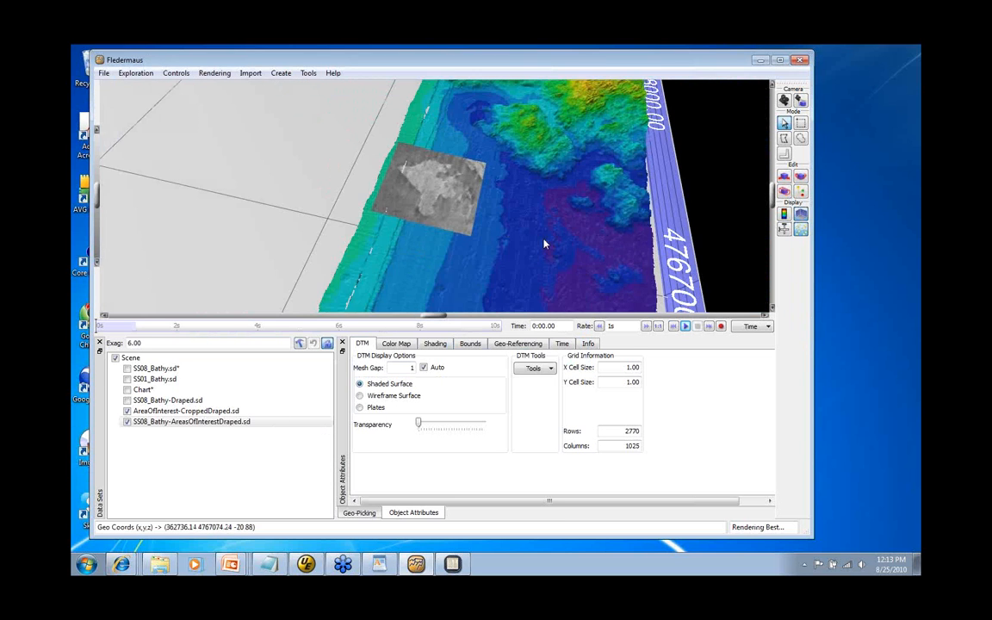
click(177, 411)
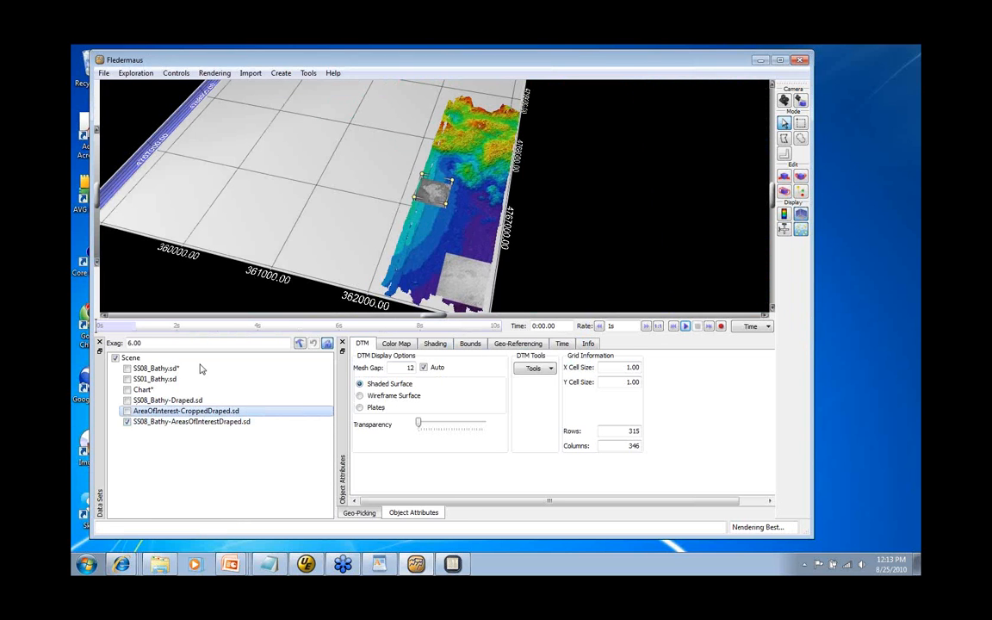
click(172, 422)
scroll(391, 257, up, 3)
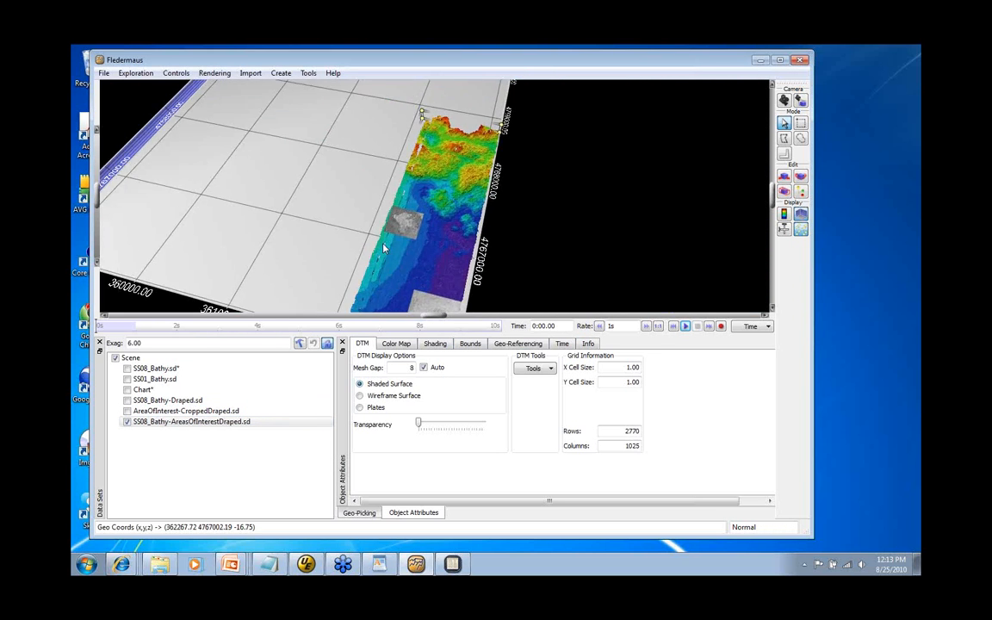
mouse_move(403, 259)
mouse_down()
mouse_move(403, 246)
mouse_move(410, 249)
mouse_up()
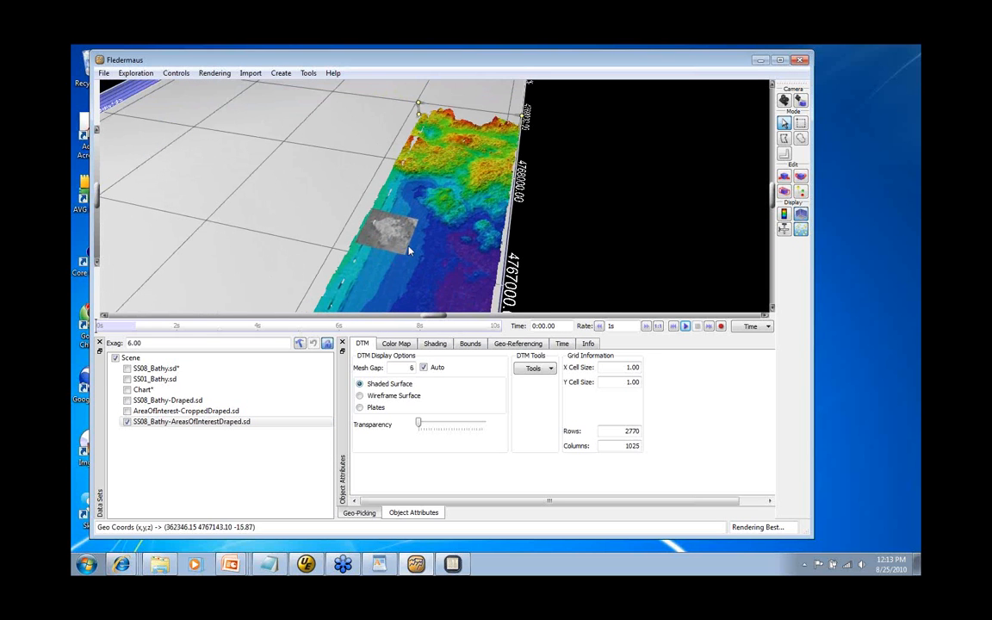
drag(410, 288, 463, 144)
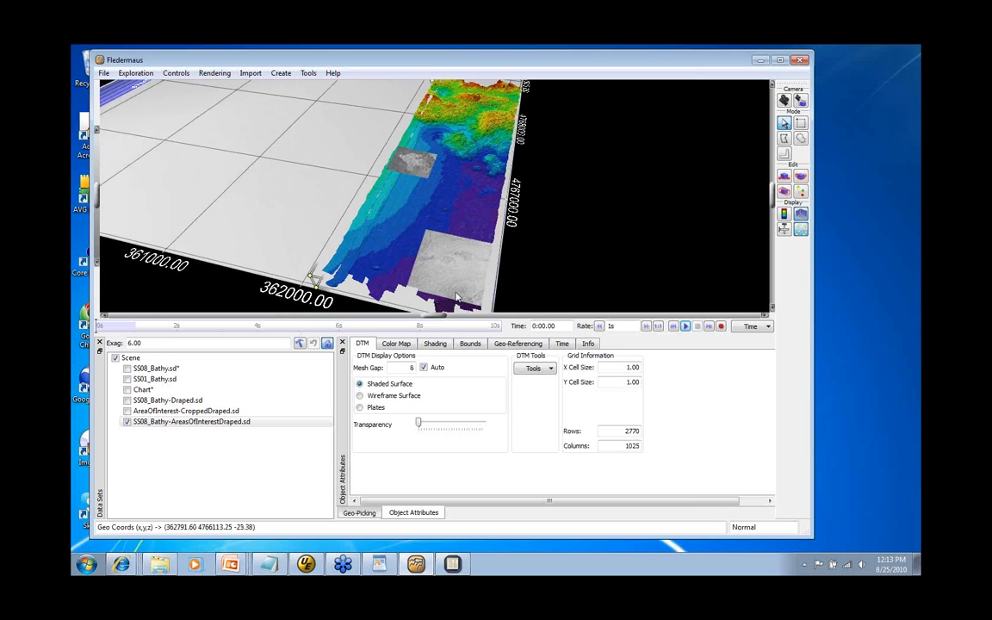
drag(422, 289, 442, 240)
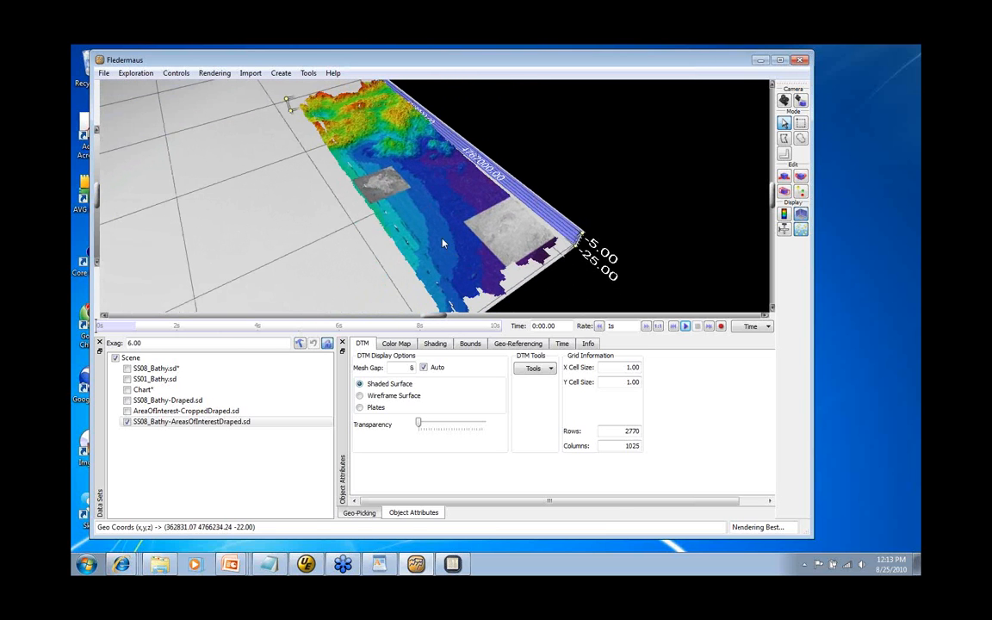
click(535, 367)
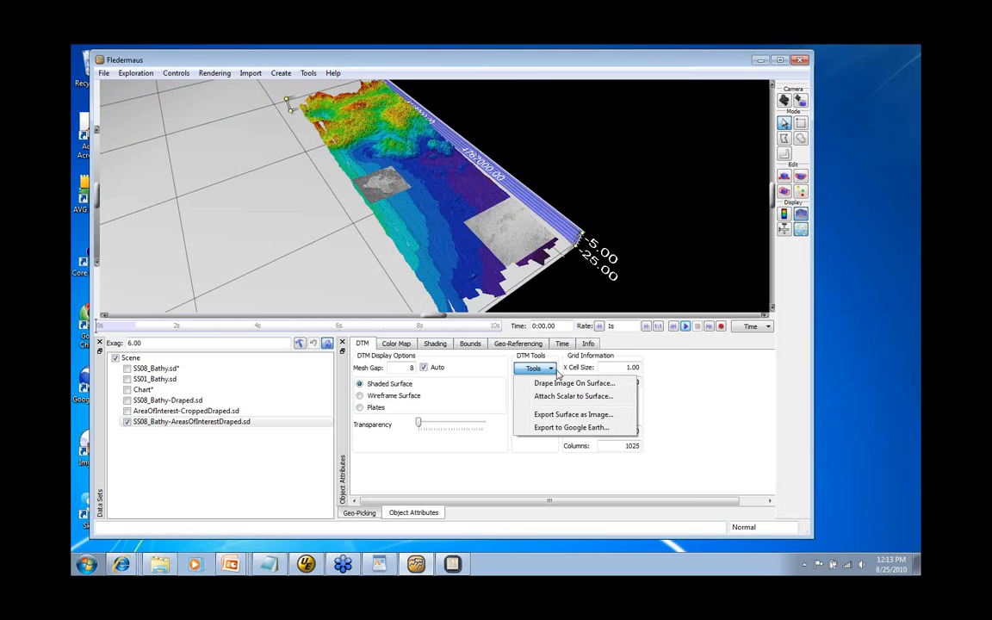
click(444, 480)
click(234, 422)
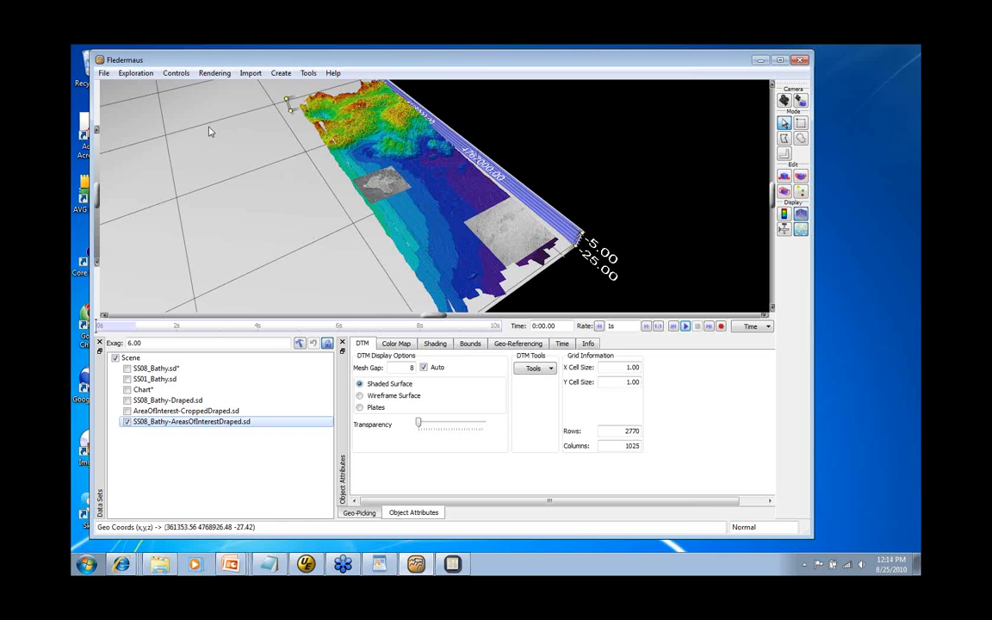
drag(172, 116, 124, 444)
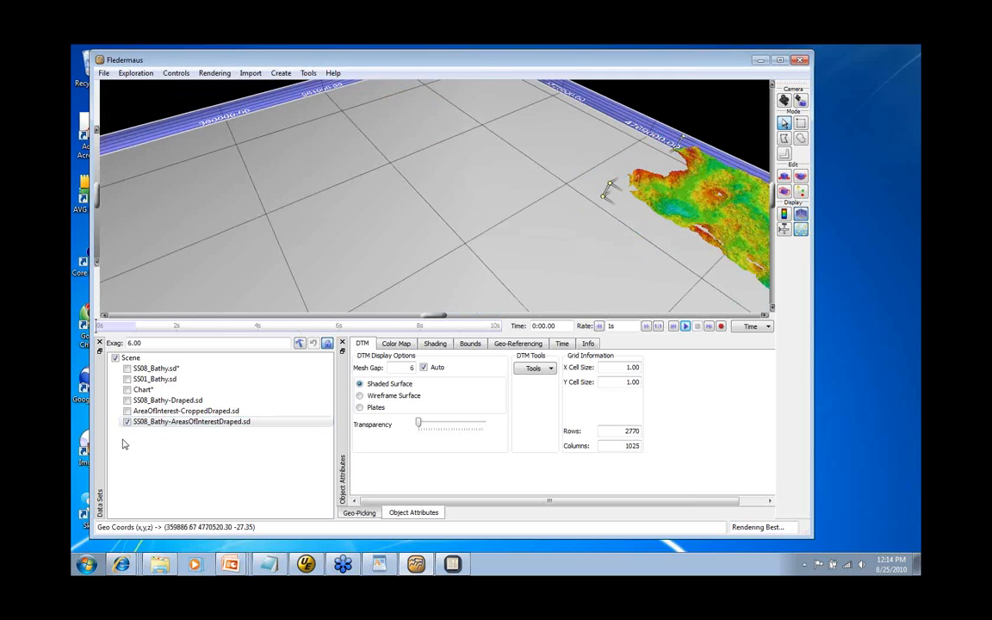
Step: Show the SS01_Bathy.sd surface in the scene and check the Chart layer over it, leaving the chart hidden
click(127, 379)
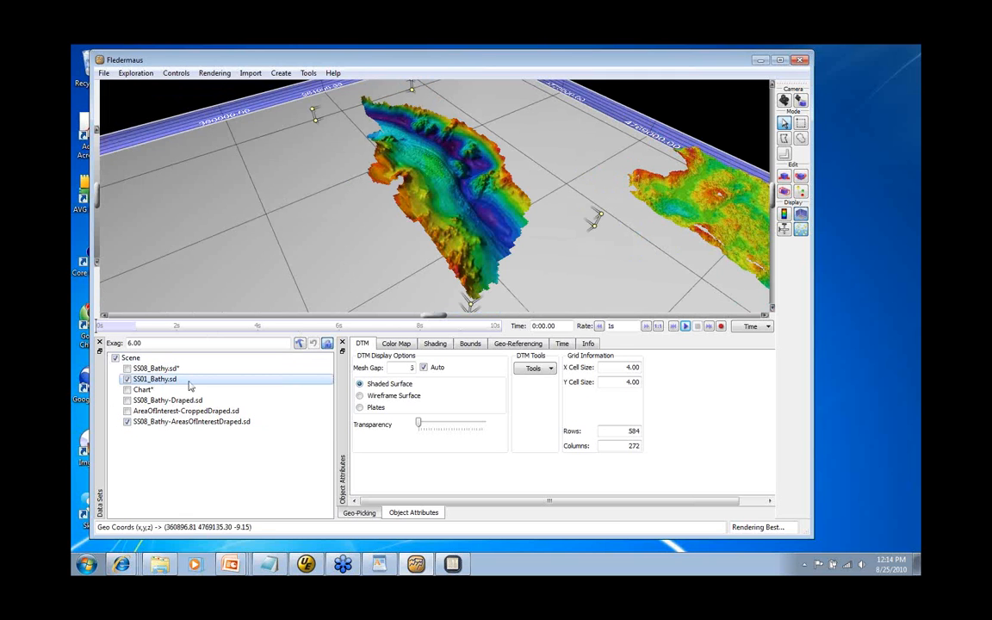
click(126, 390)
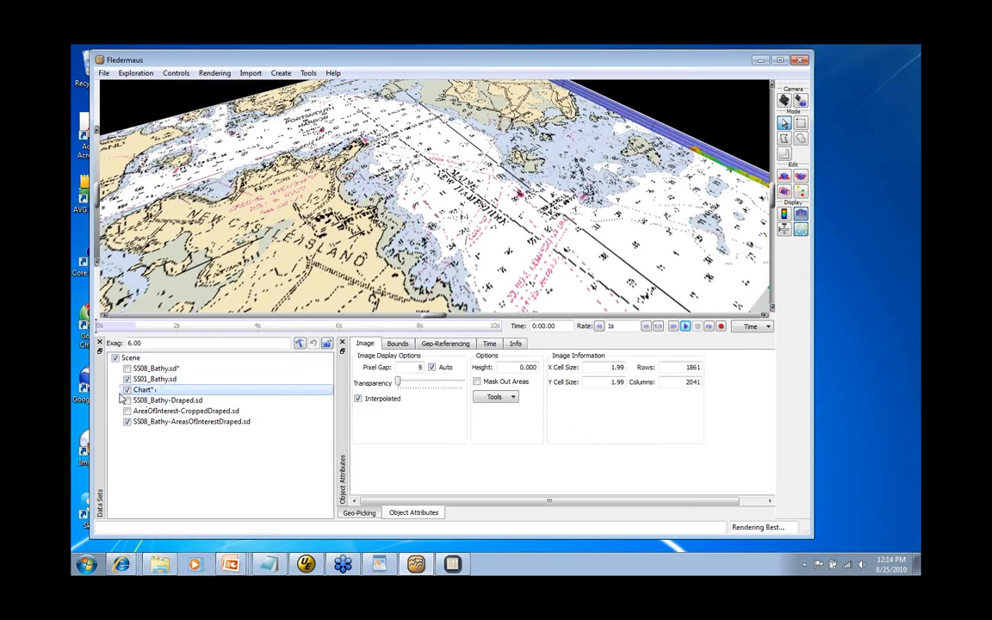
click(127, 390)
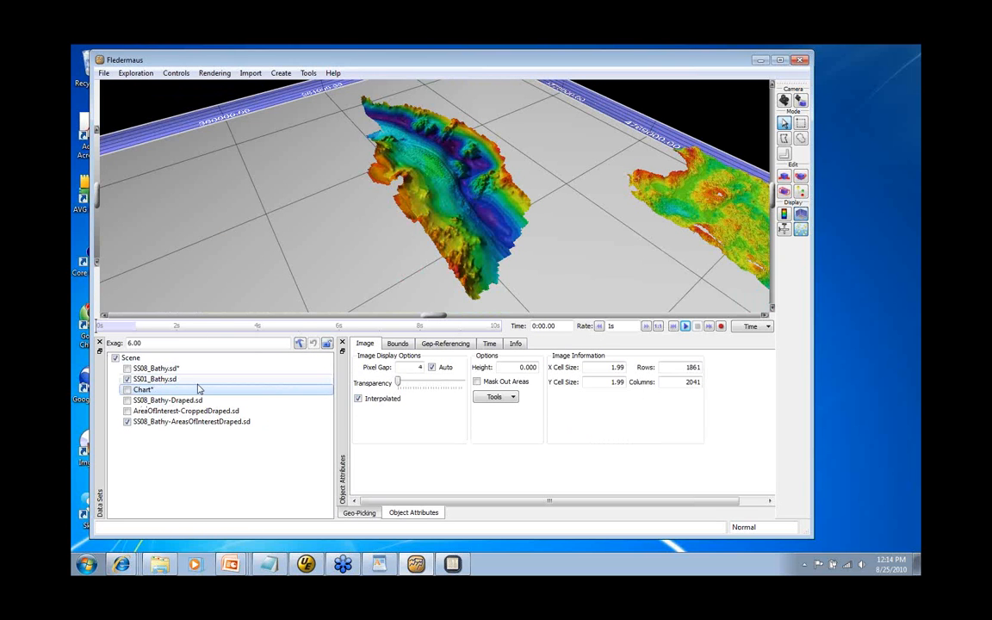
Step: Drape the loaded Chart image with illumination applied onto a copy of the SS01_Bathy surface, stored as SS01_Bathy-Draped.sd
click(157, 381)
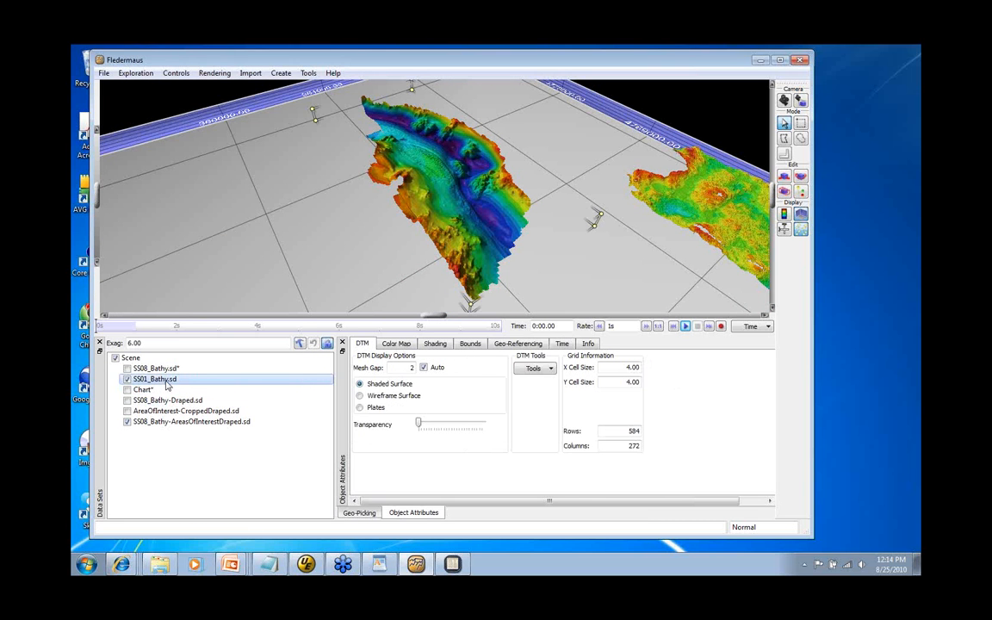
click(534, 368)
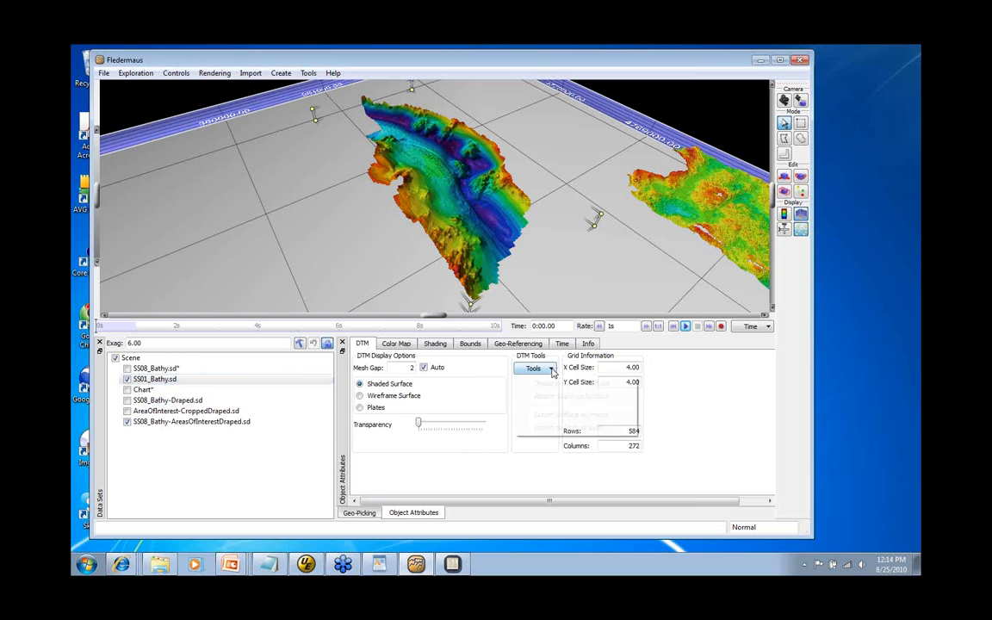
click(553, 387)
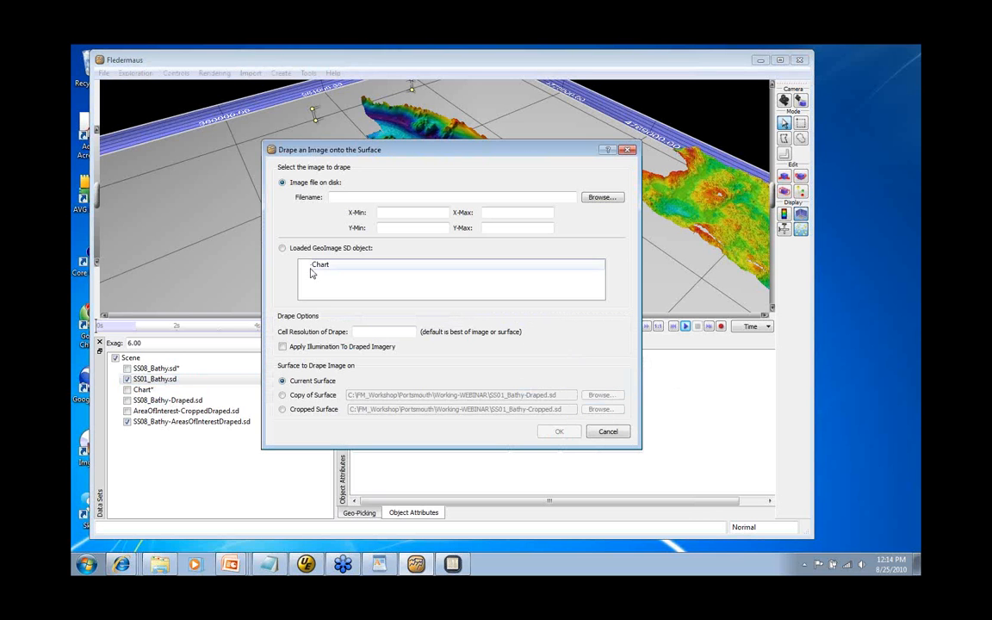
click(283, 249)
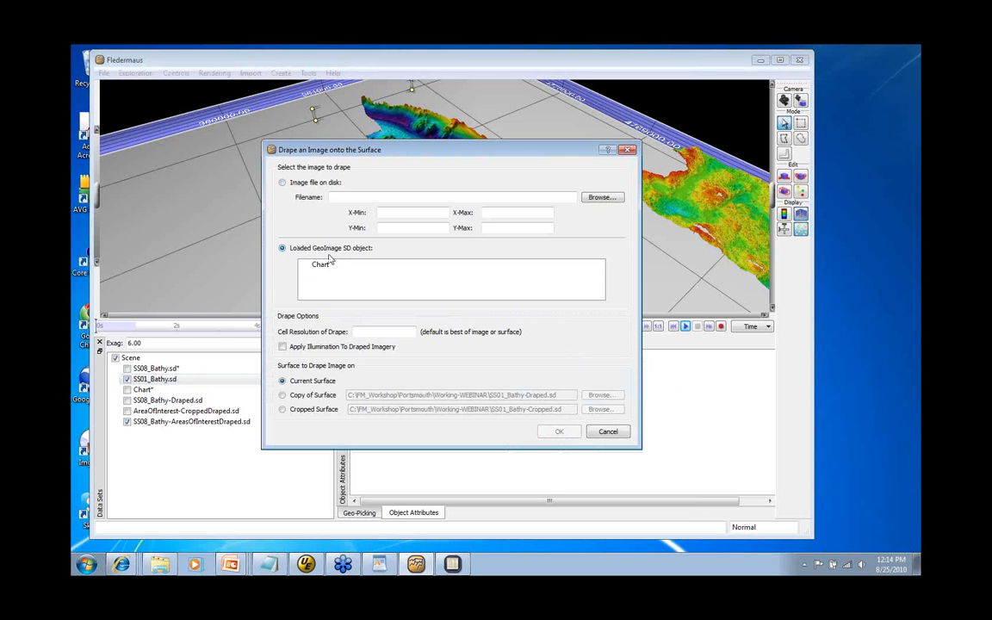
click(329, 267)
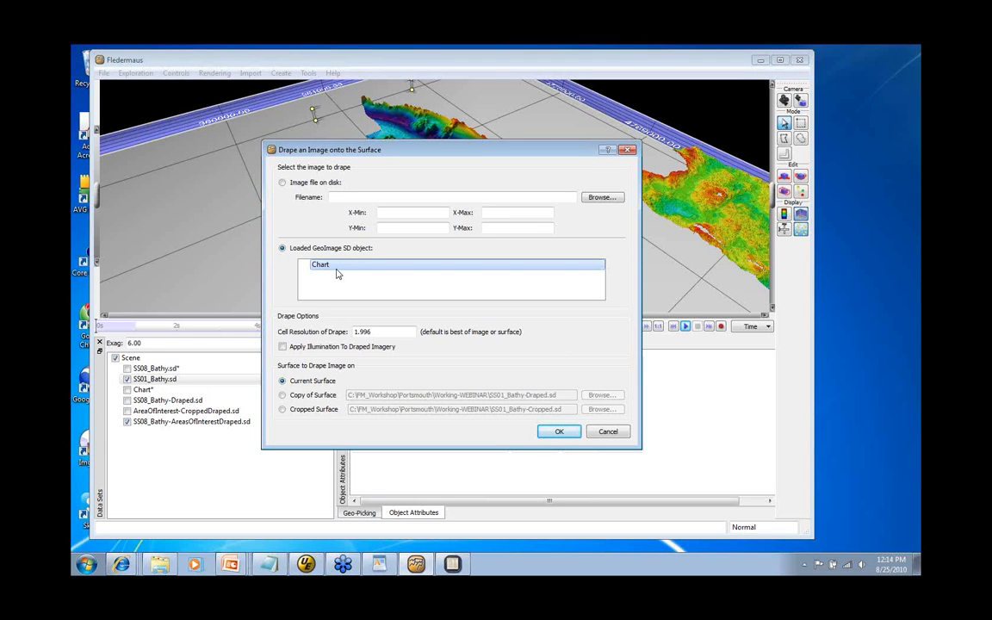
click(282, 347)
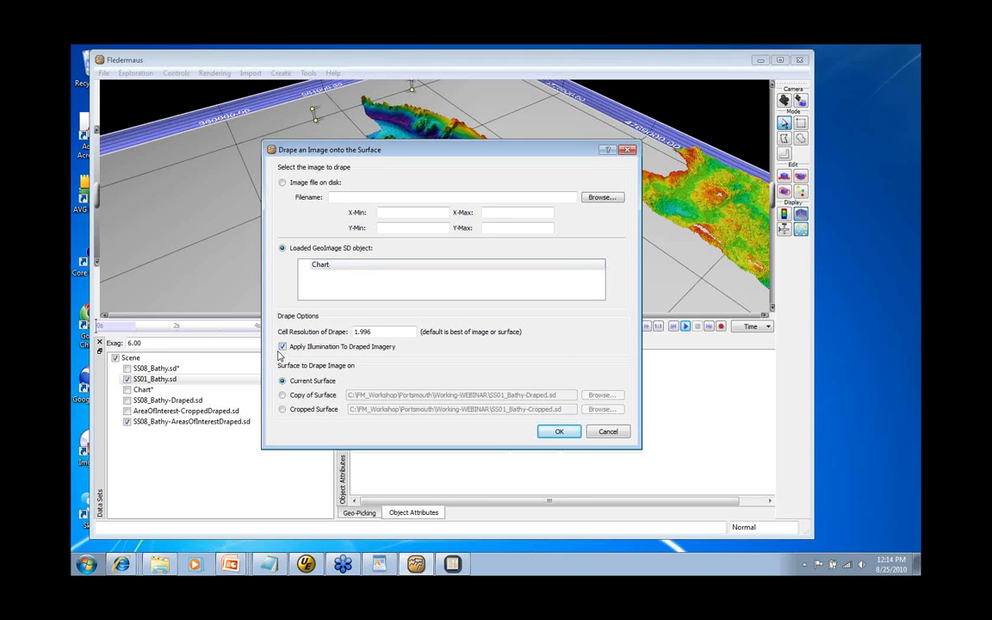
click(283, 394)
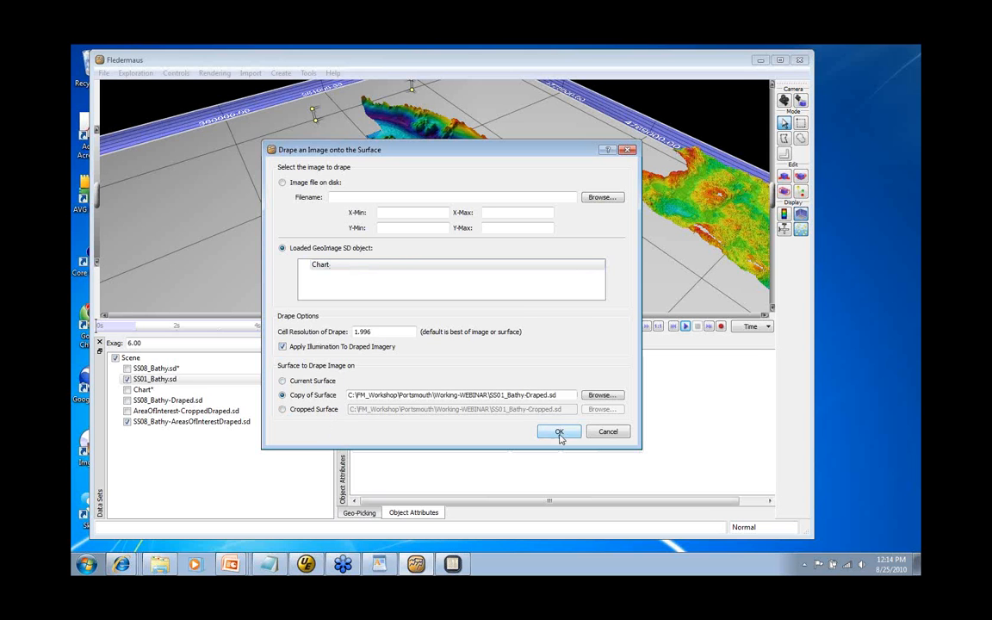
click(557, 433)
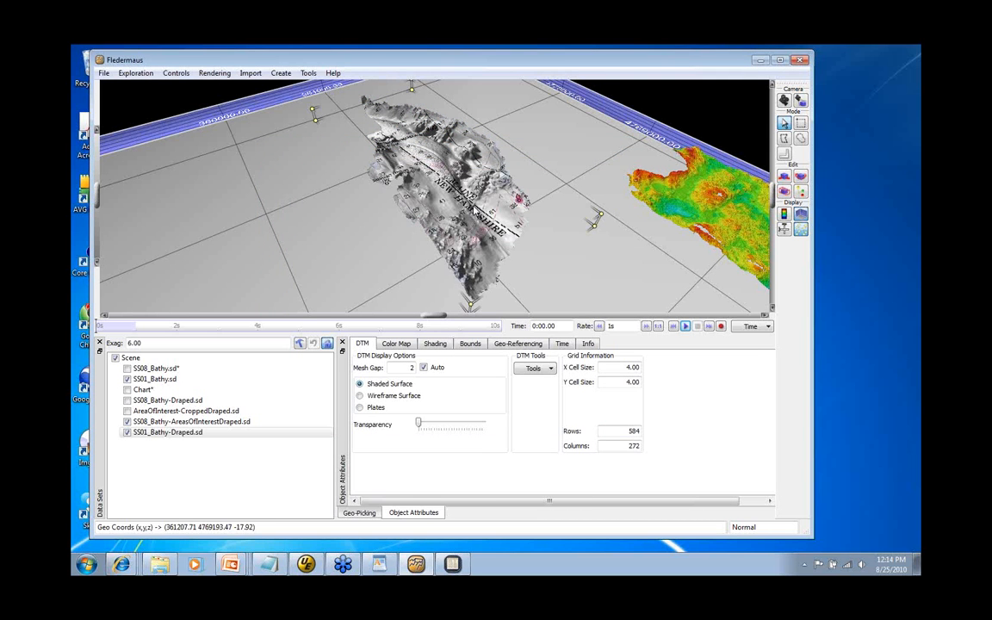
drag(472, 211, 454, 226)
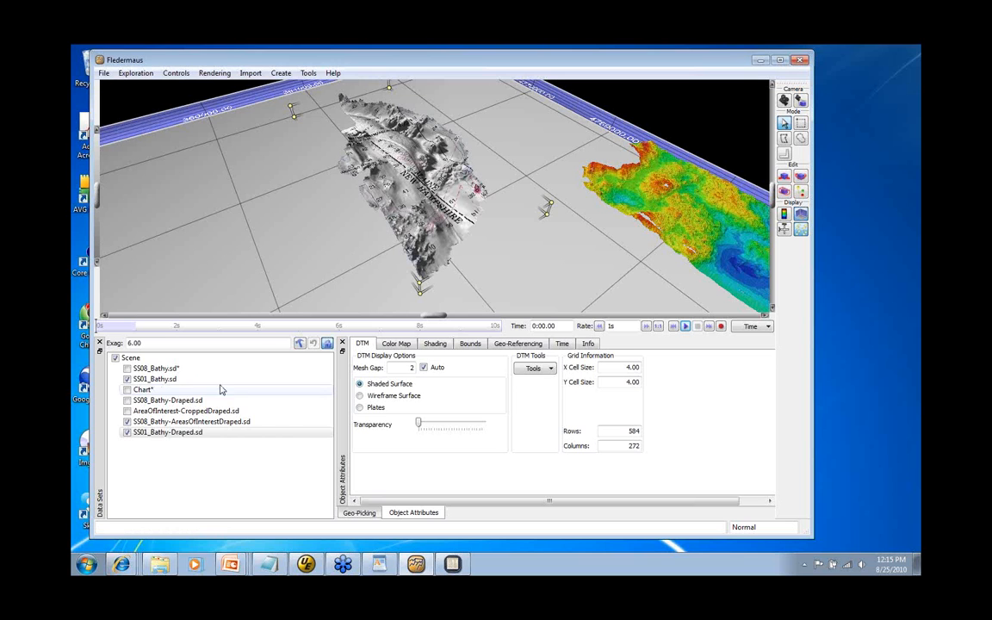
click(169, 384)
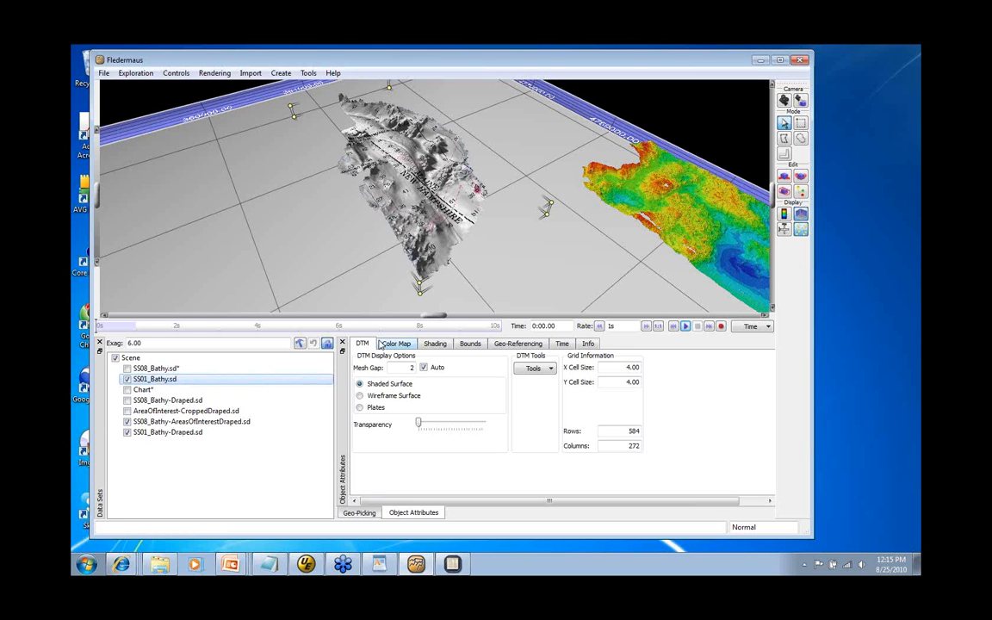
click(534, 369)
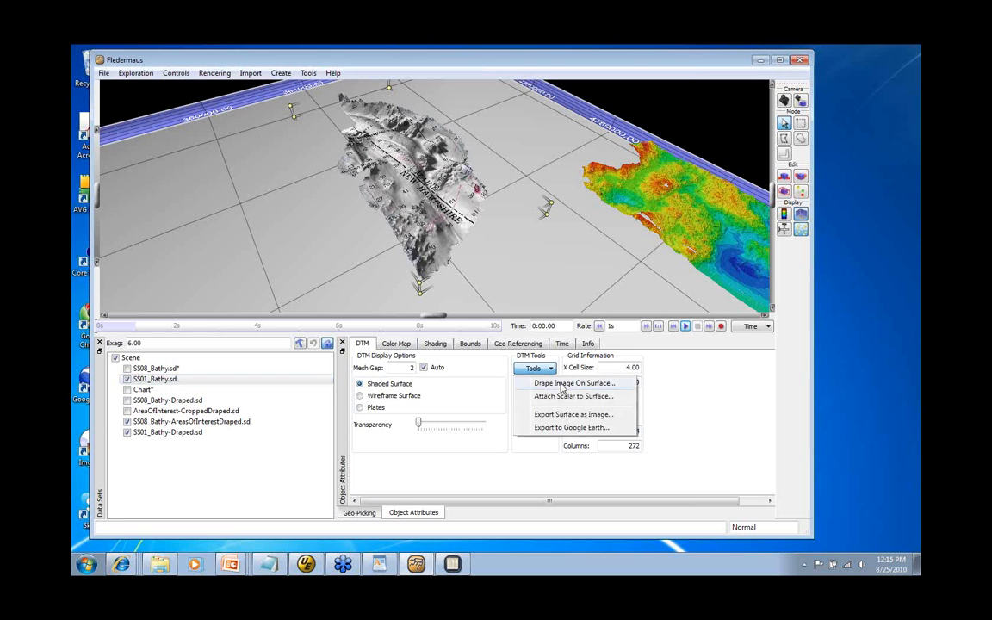
click(565, 384)
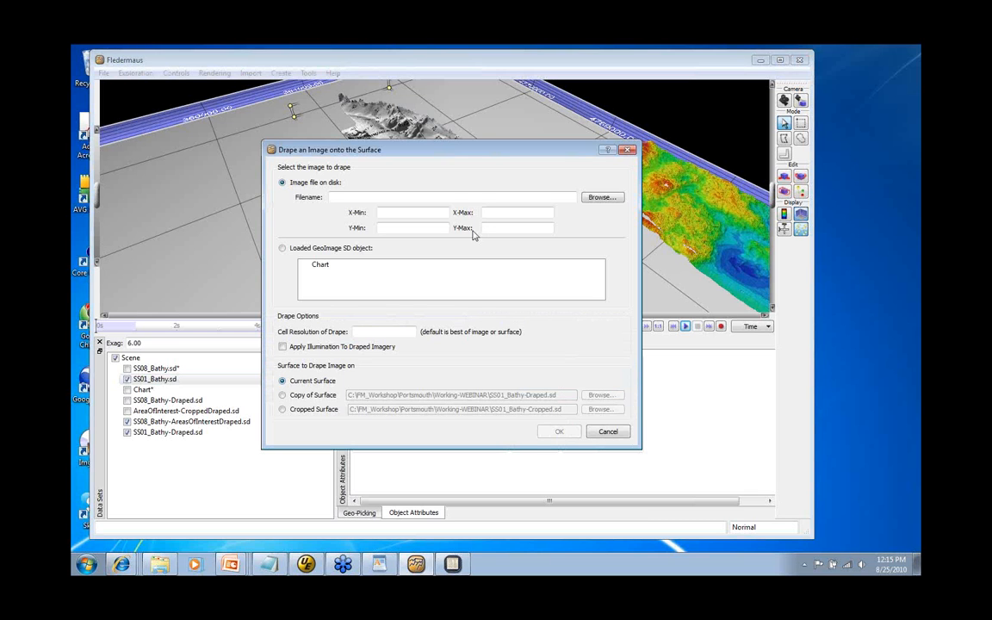
click(283, 248)
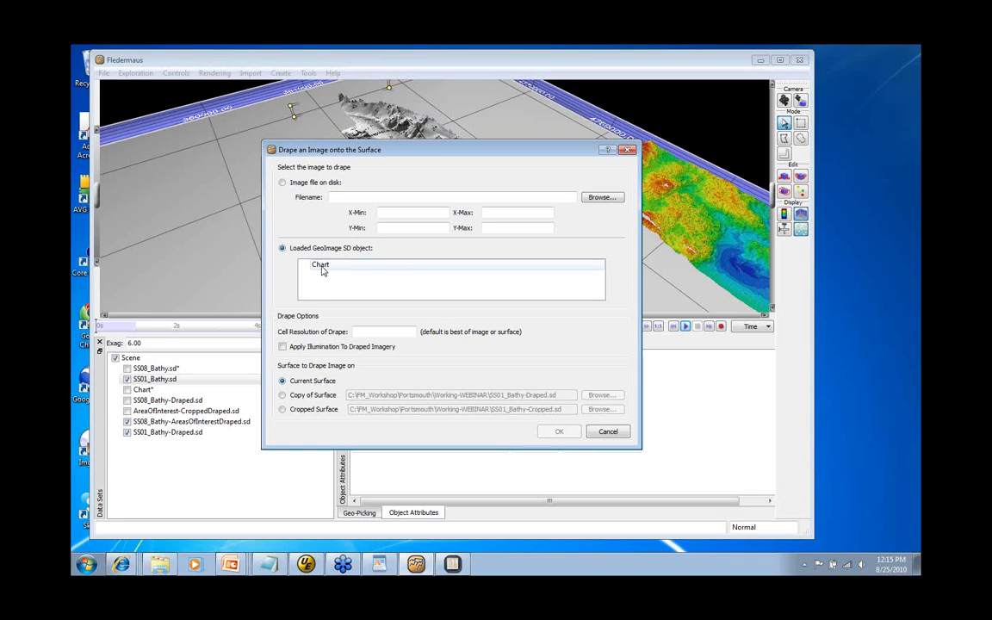
click(327, 267)
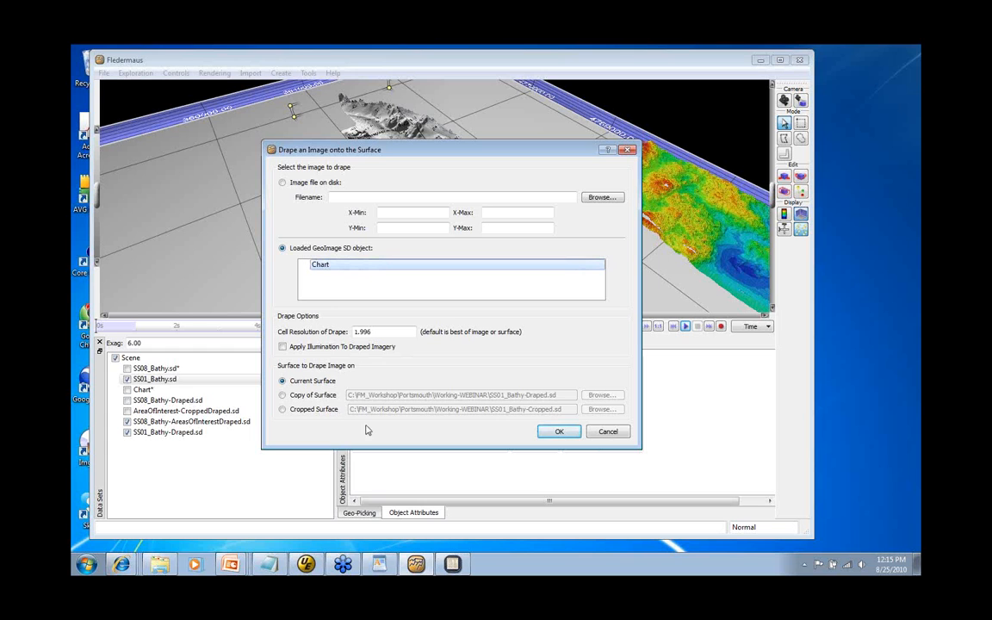
click(283, 347)
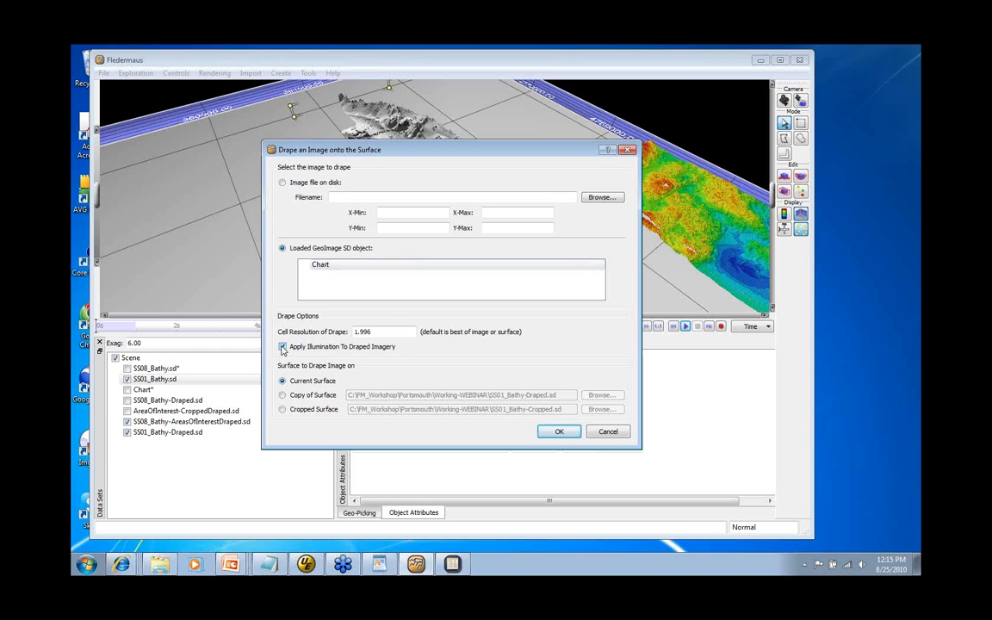
click(282, 395)
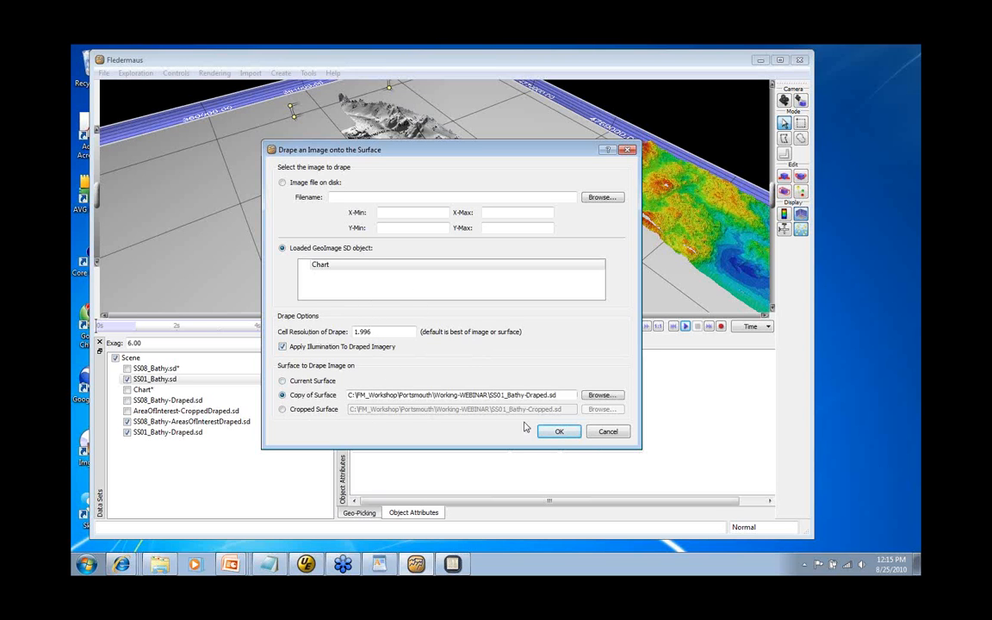
click(618, 435)
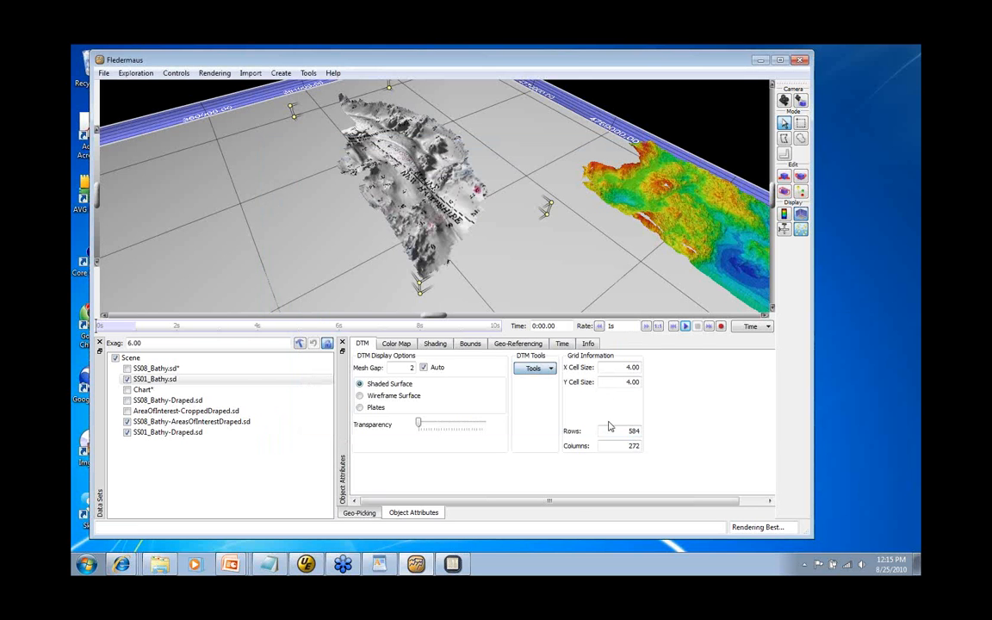
Step: Examine the chart draped over the SS01_Bathy terrain up close, from above and at a low oblique angle
scroll(440, 272, up, 5)
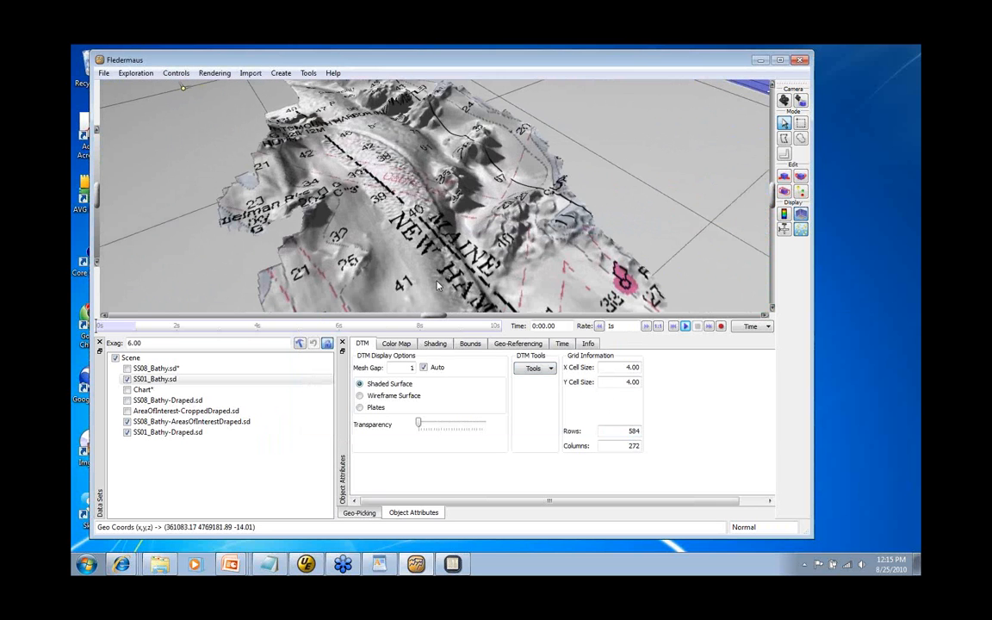
drag(436, 281, 456, 170)
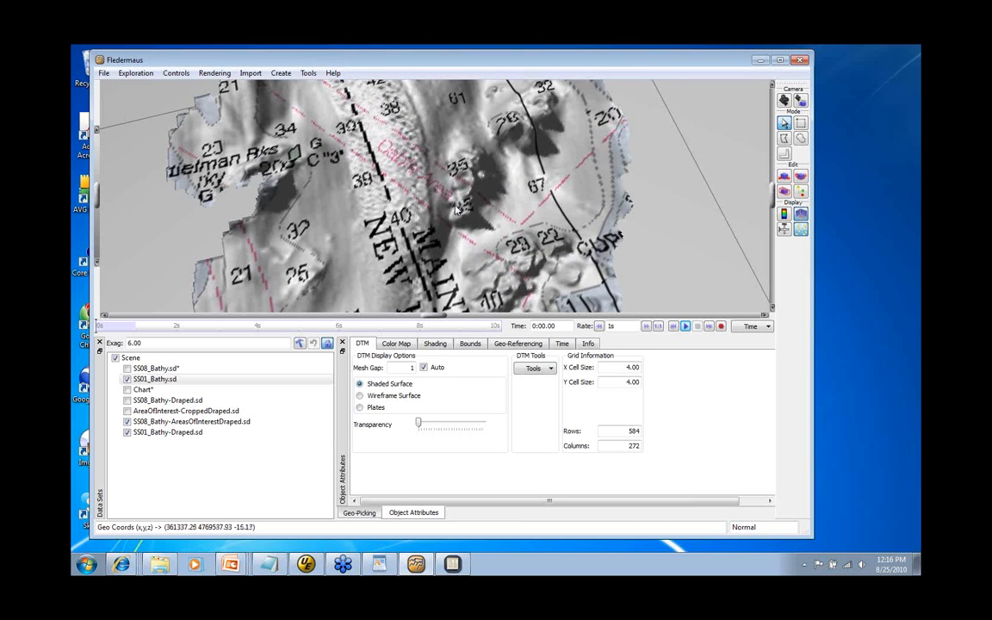
drag(315, 173, 316, 222)
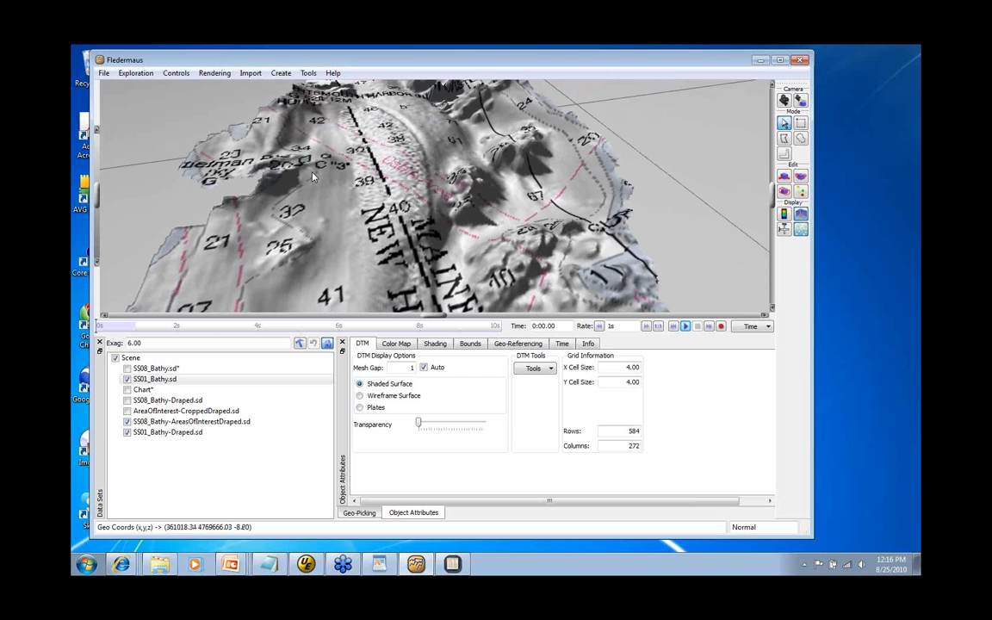
scroll(534, 280, down, 3)
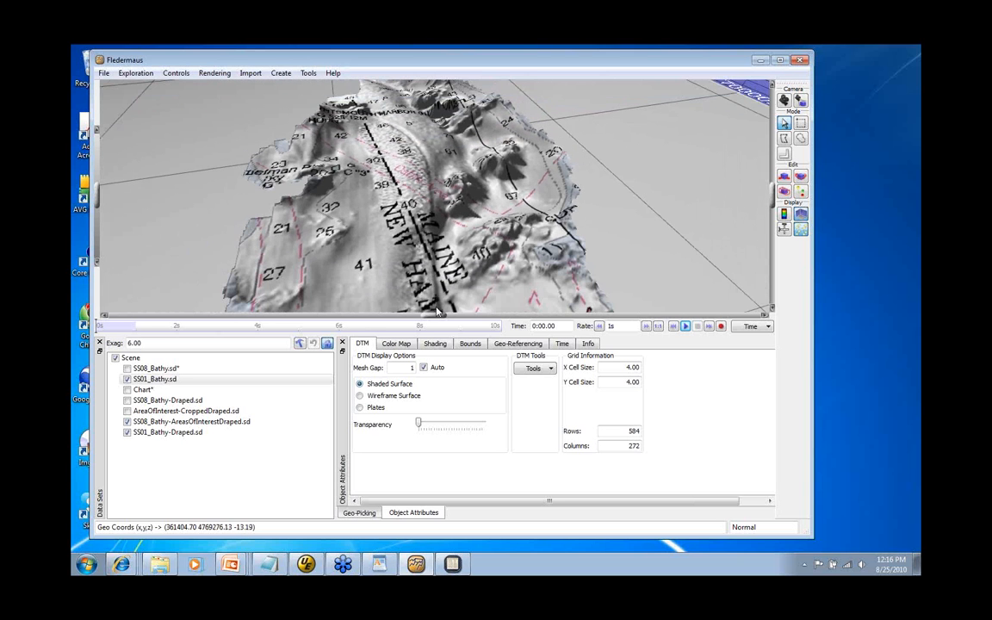
drag(435, 289, 435, 309)
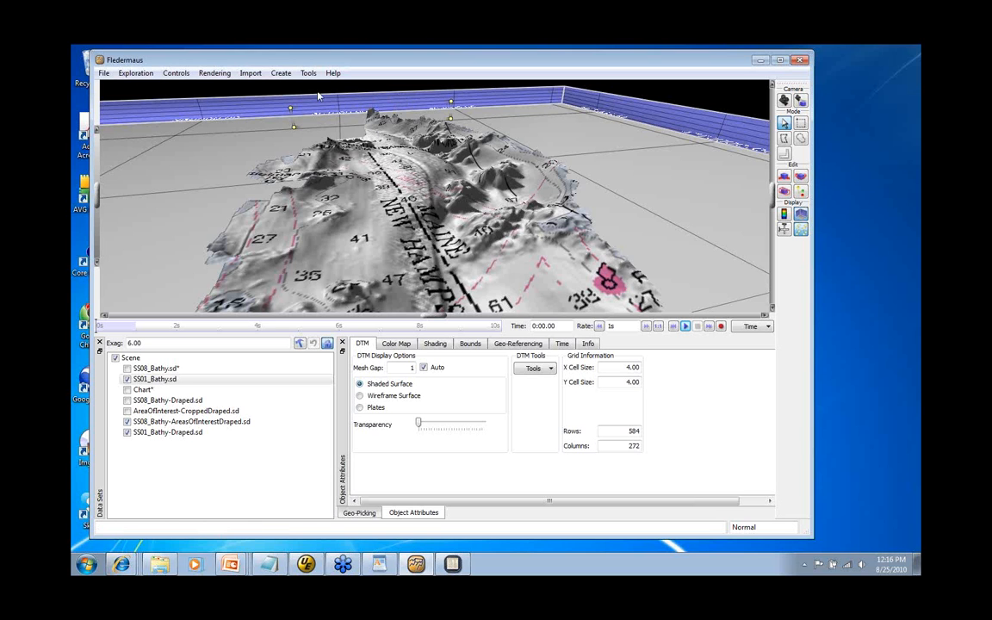
Step: Import the Portsmouth_GoogleEarthImage JPEG from the Portsmouth Imagery folder into the scene
click(249, 74)
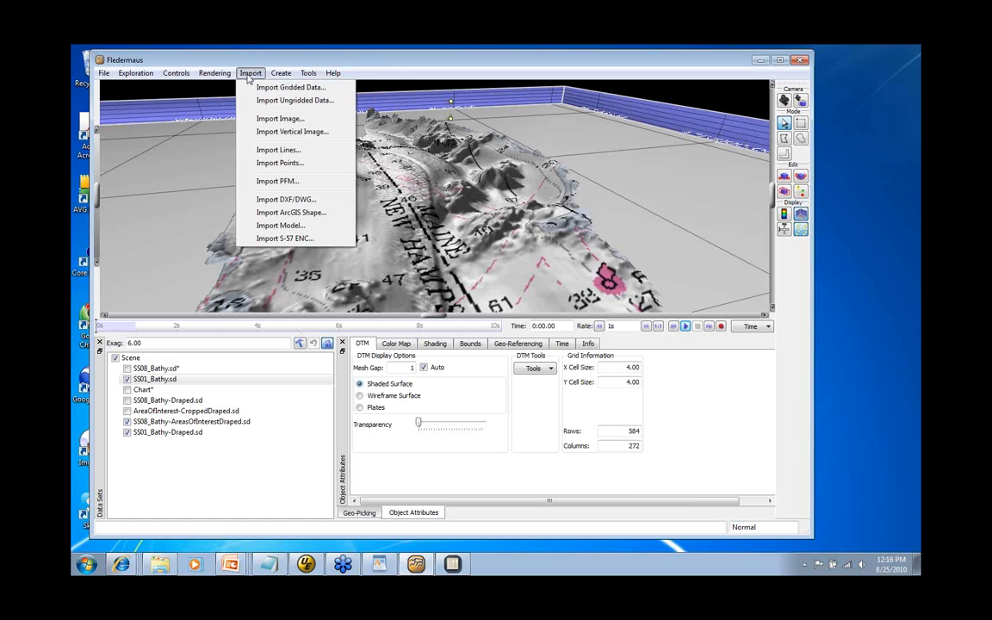
click(272, 118)
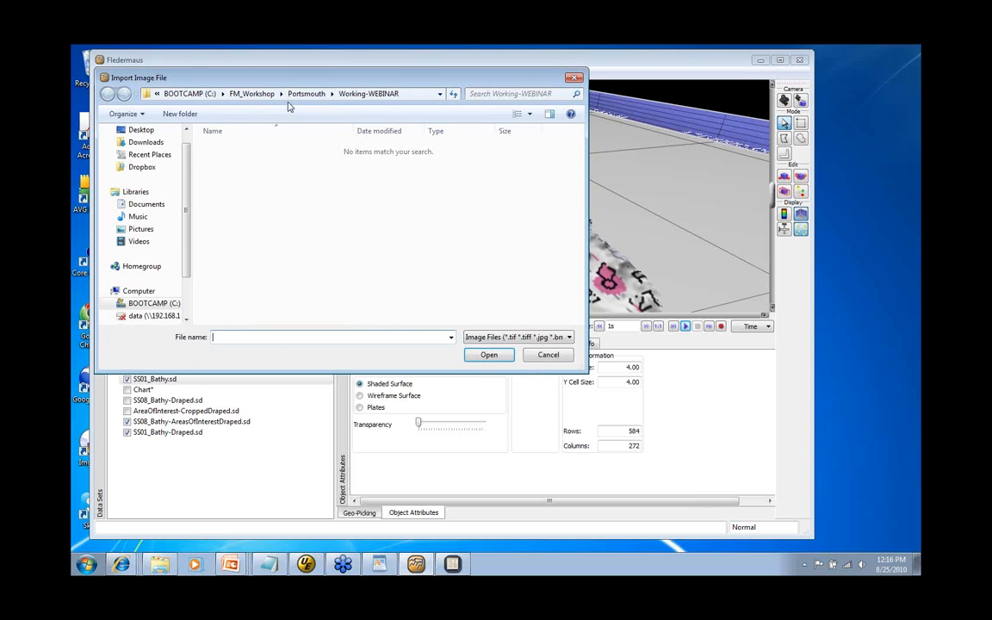
click(307, 93)
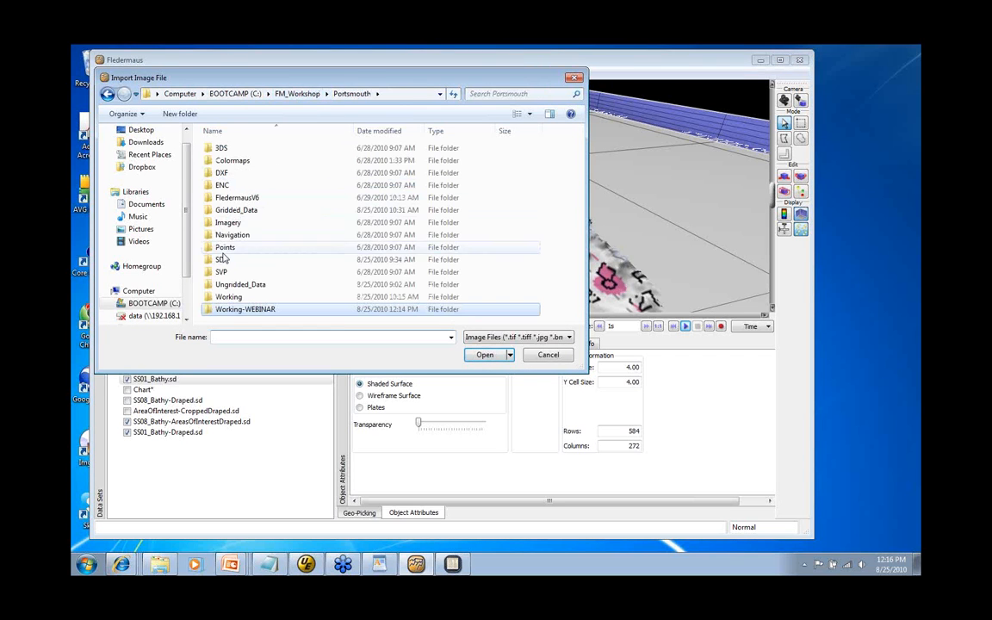
double_click(229, 223)
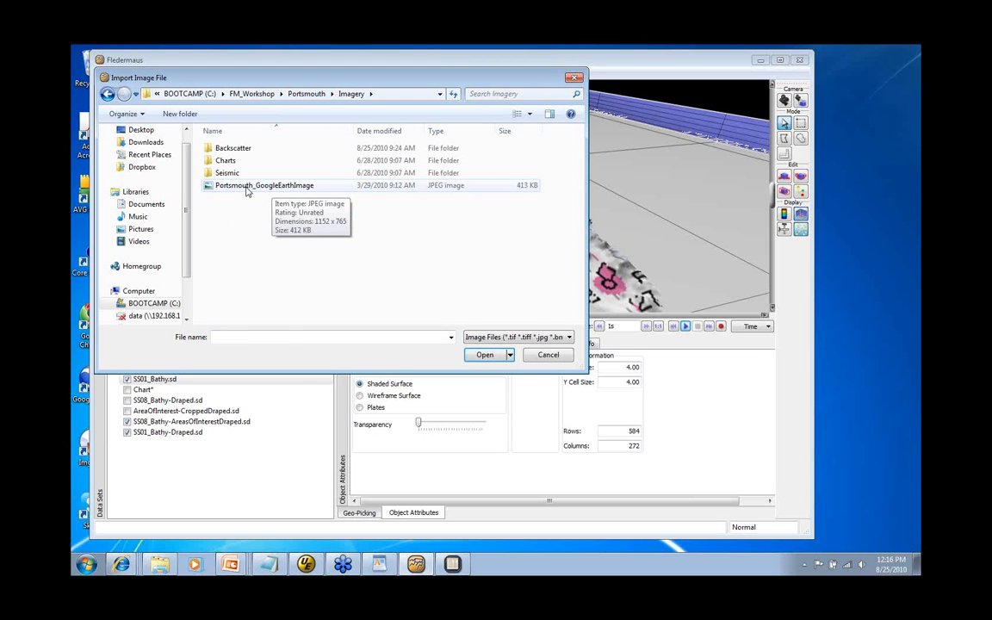
double_click(242, 187)
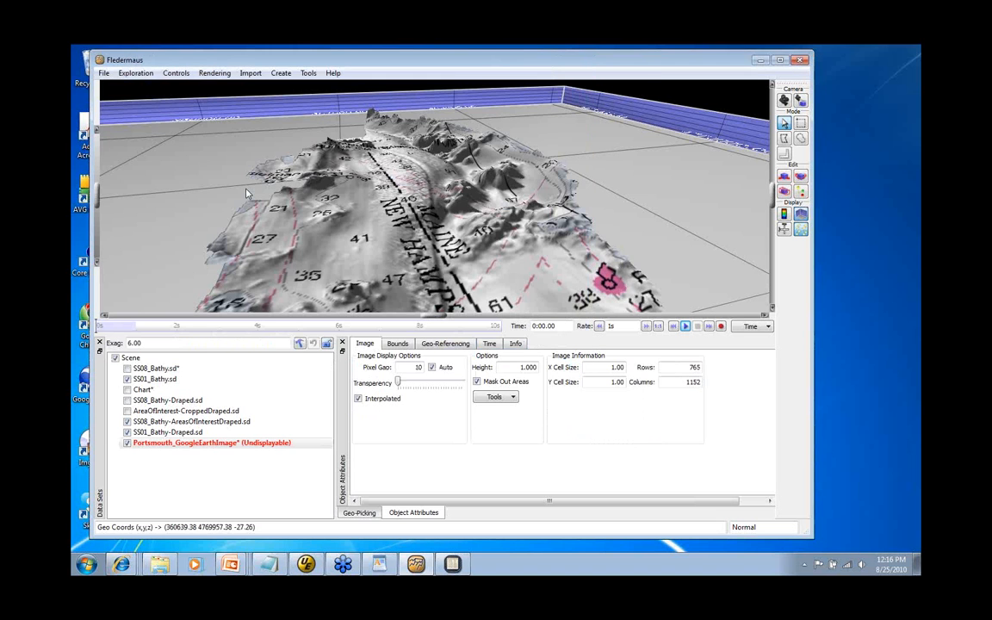
Step: Reset the camera to the whole scene and review the bounds and georeferencing settings of the imported Portsmouth_GoogleEarthImage
click(785, 100)
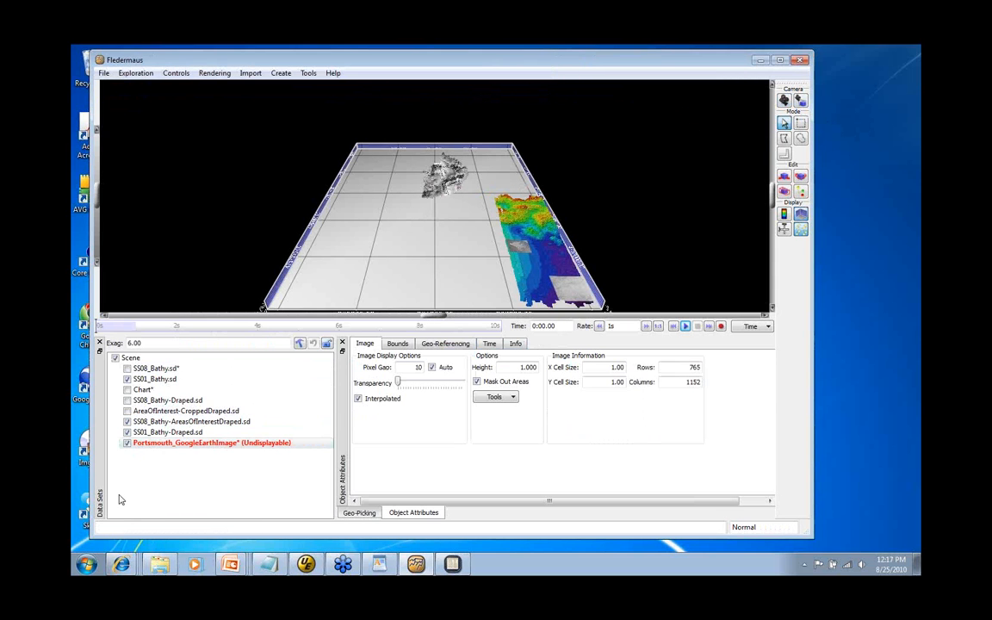
click(184, 444)
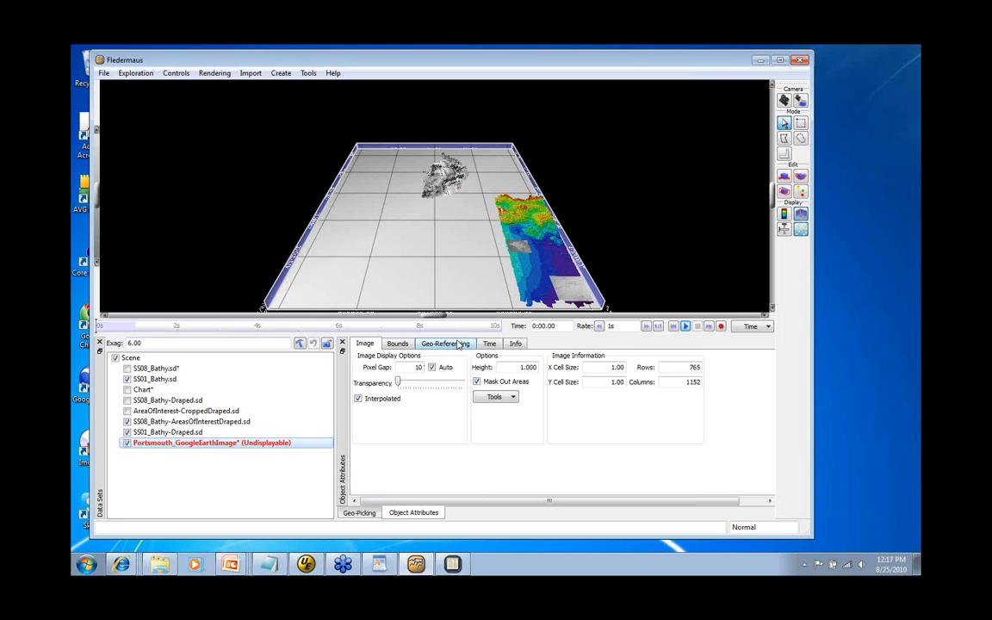
click(399, 345)
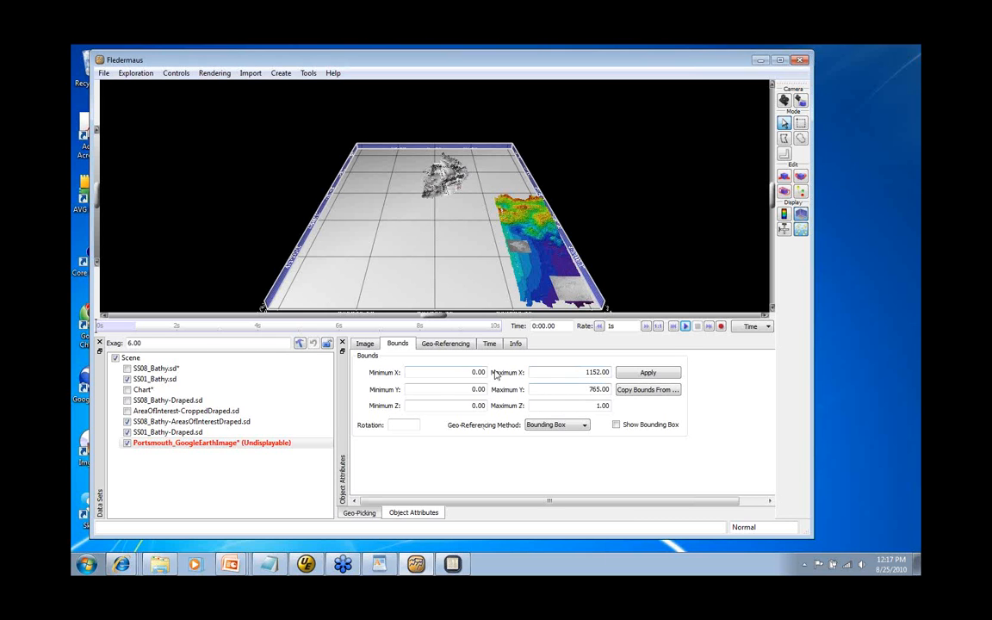
click(464, 345)
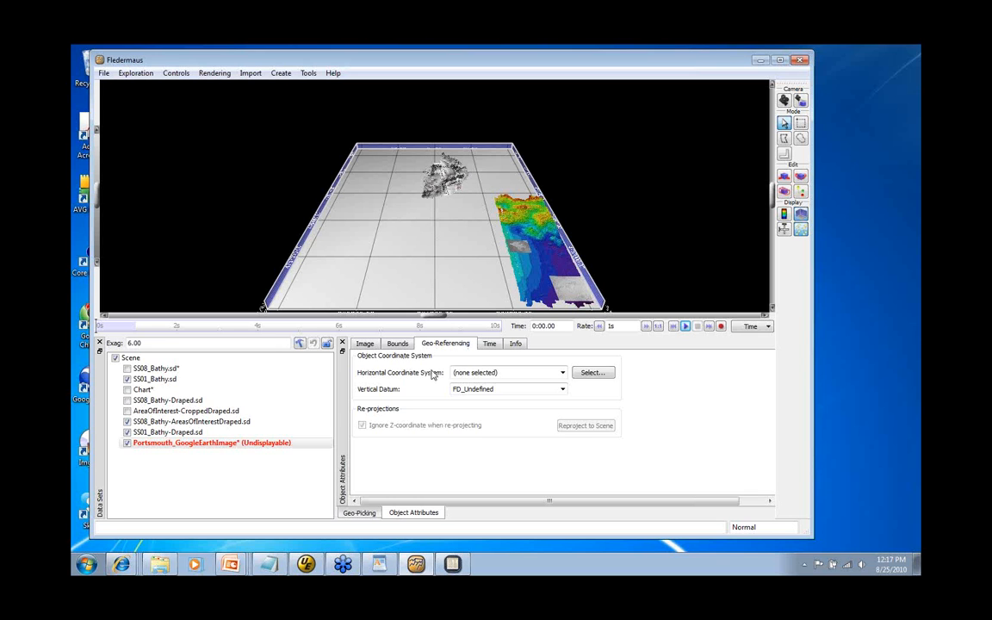
click(398, 344)
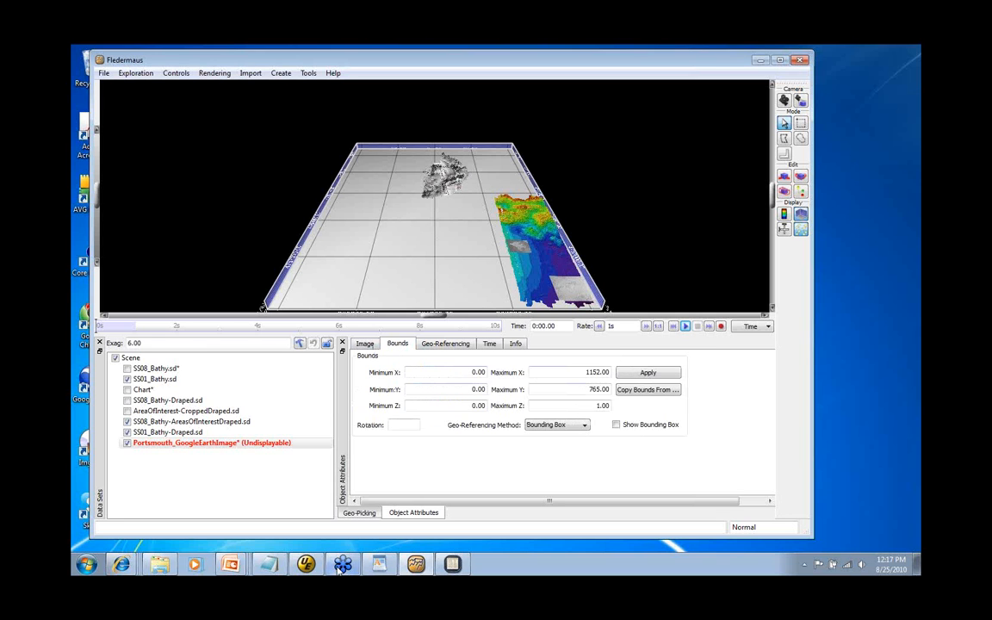
Step: Switch to the Portsmouth_GoogleEarthImage_INFO notes in Notepad and shrink the window so the image's bounds settings stay visible beneath it
mouse_move(339, 573)
mouse_move(367, 566)
click(270, 570)
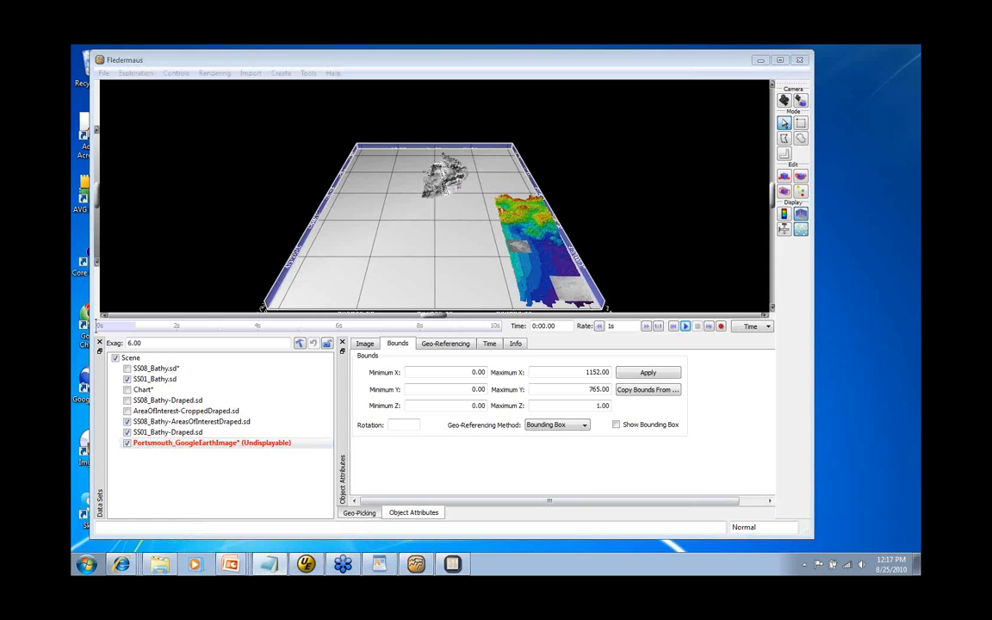
drag(991, 164, 434, 87)
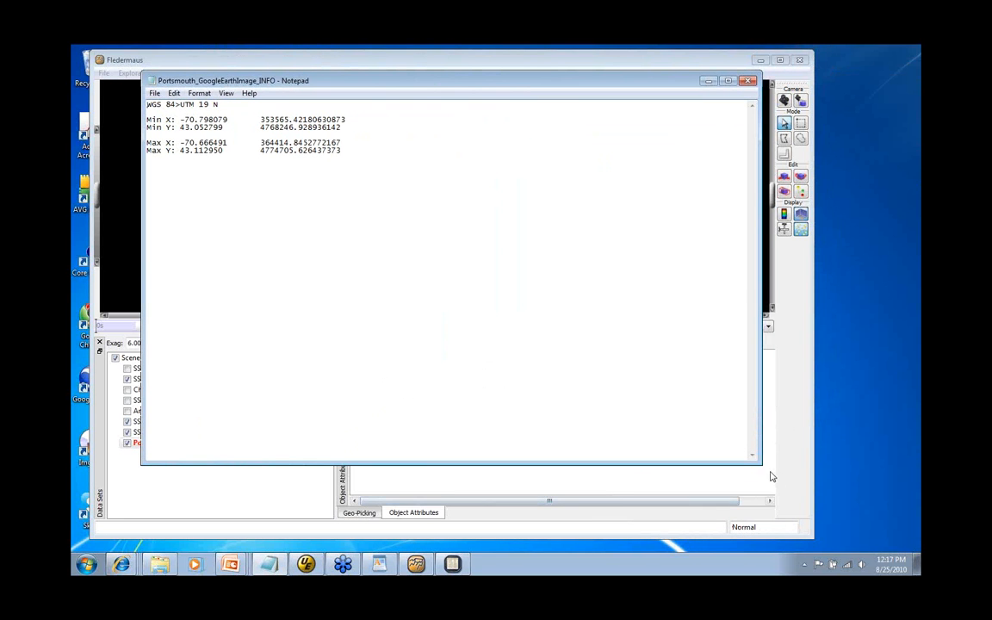
drag(756, 462, 722, 244)
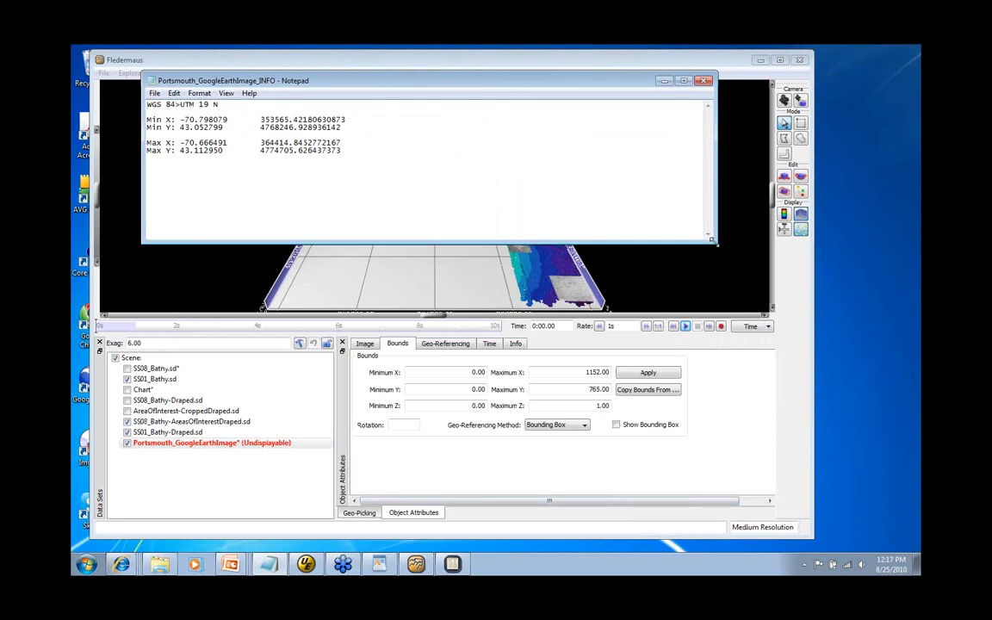
drag(531, 87, 534, 102)
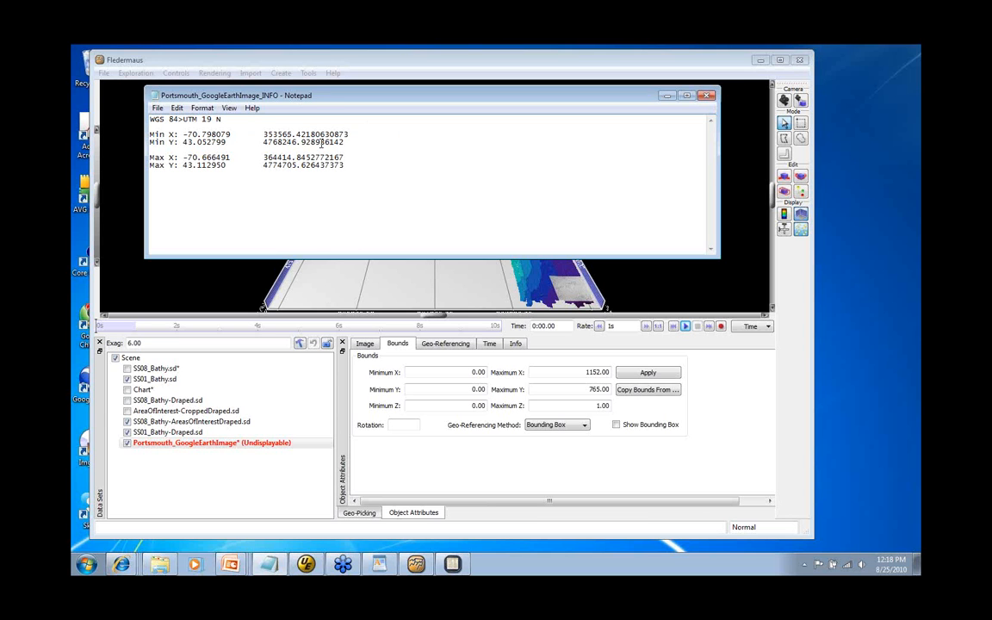
drag(327, 98, 320, 103)
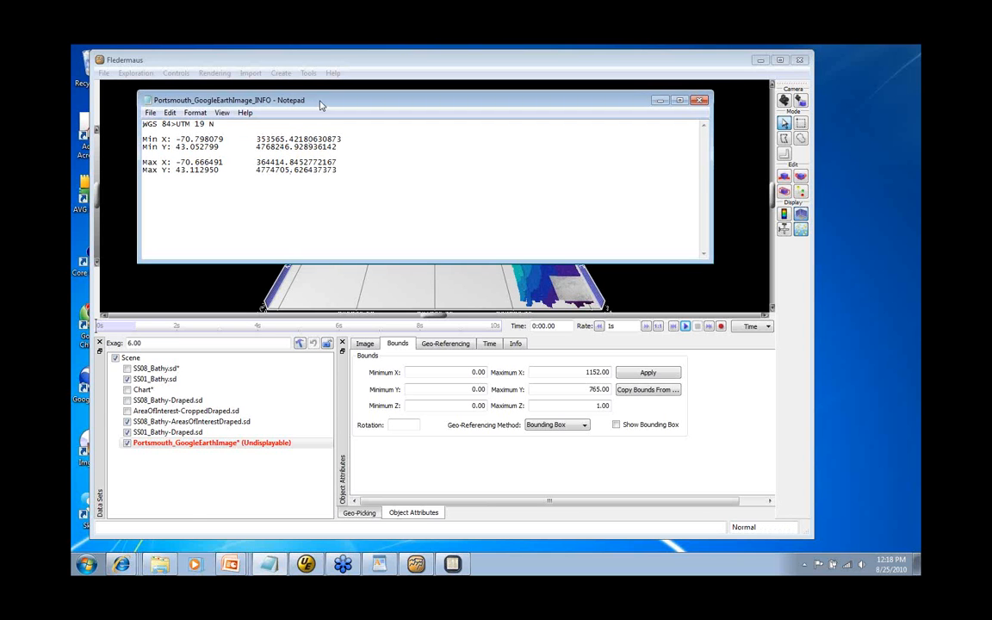
Step: Shrink the Fledermaus window and arrange it below the Notepad window so the coordinates and bounds settings are visible together
click(252, 400)
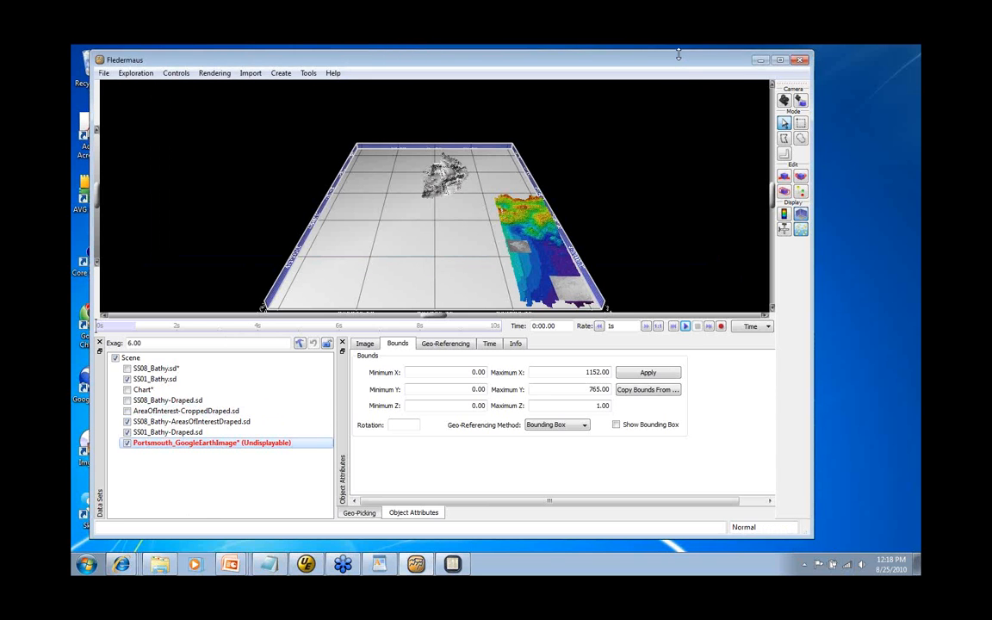
drag(647, 64, 626, 62)
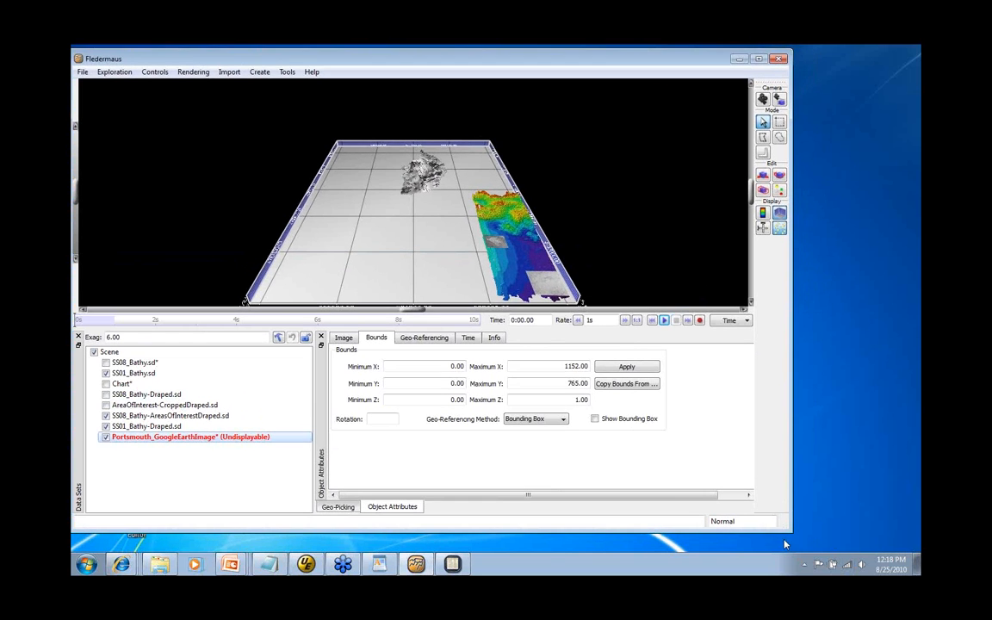
drag(791, 534, 776, 412)
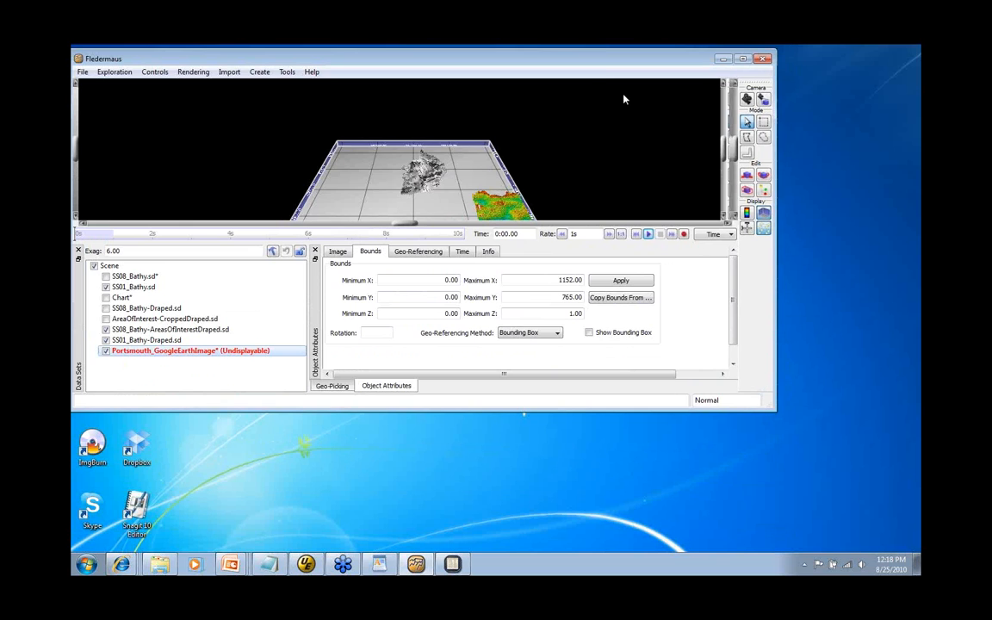
drag(605, 61, 611, 187)
drag(537, 103, 539, 65)
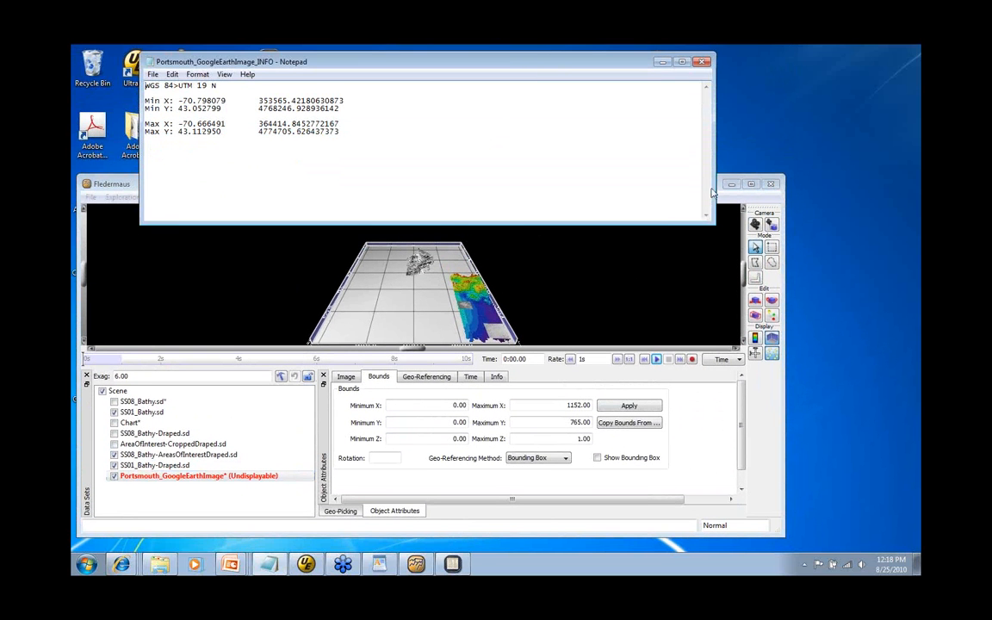
drag(720, 184, 723, 236)
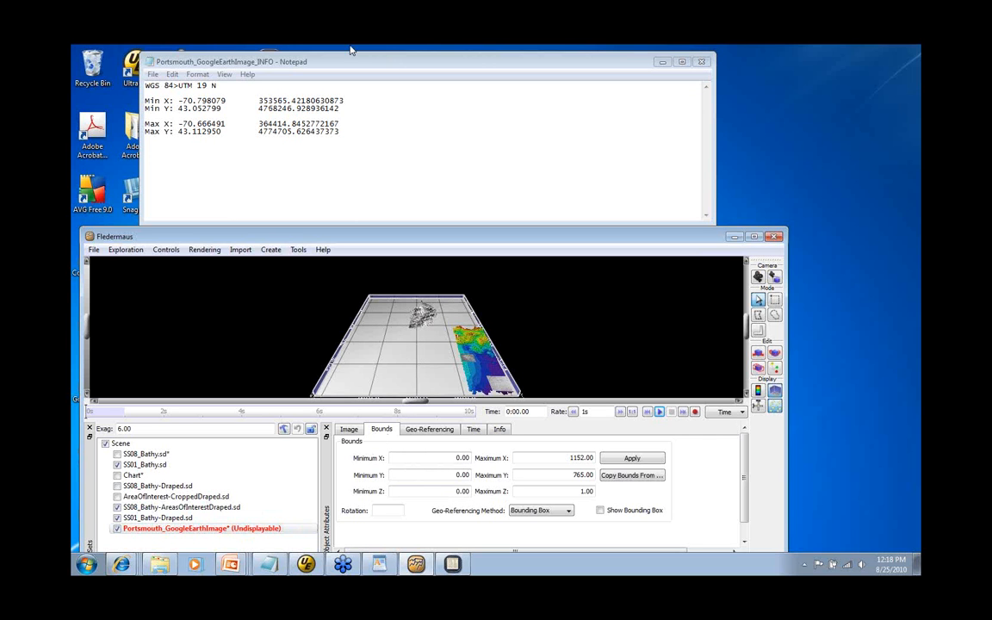
Step: Copy the UTM minimums from the notes into the Portsmouth image's bounds: minimum X 353565.42180630873, minimum Y 4768246.928936142
drag(257, 101, 347, 102)
key(ctrl+c)
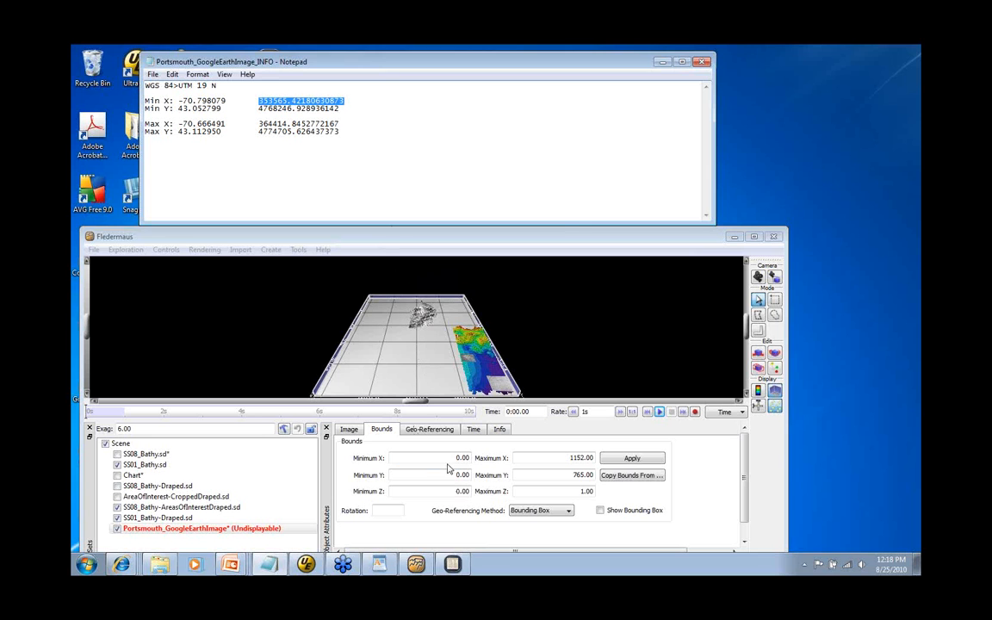
drag(454, 459, 478, 465)
key(ctrl+v)
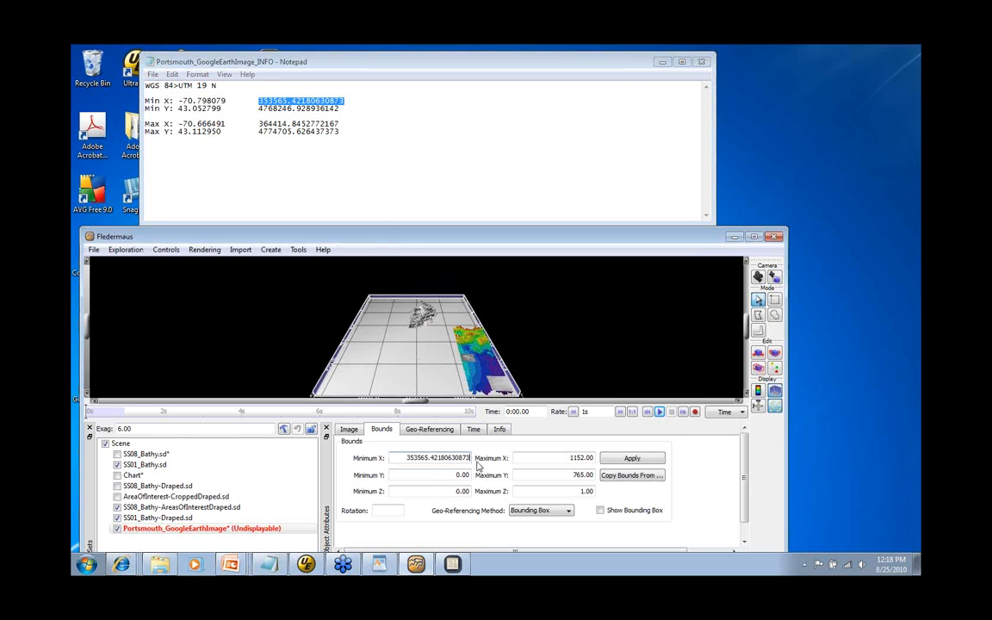
drag(256, 109, 339, 110)
key(ctrl+c)
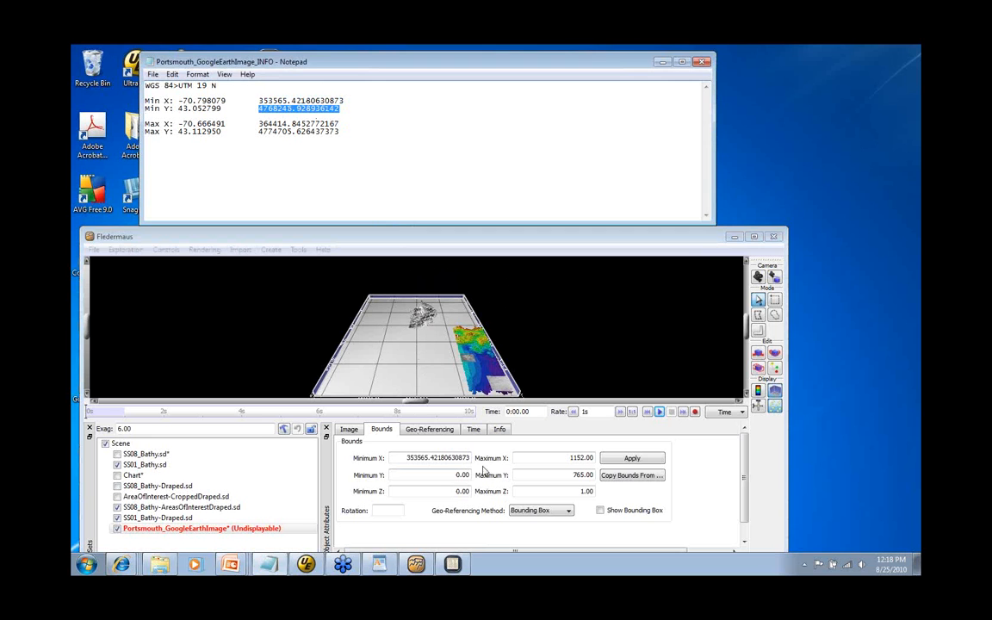
drag(455, 476, 472, 478)
key(ctrl+v)
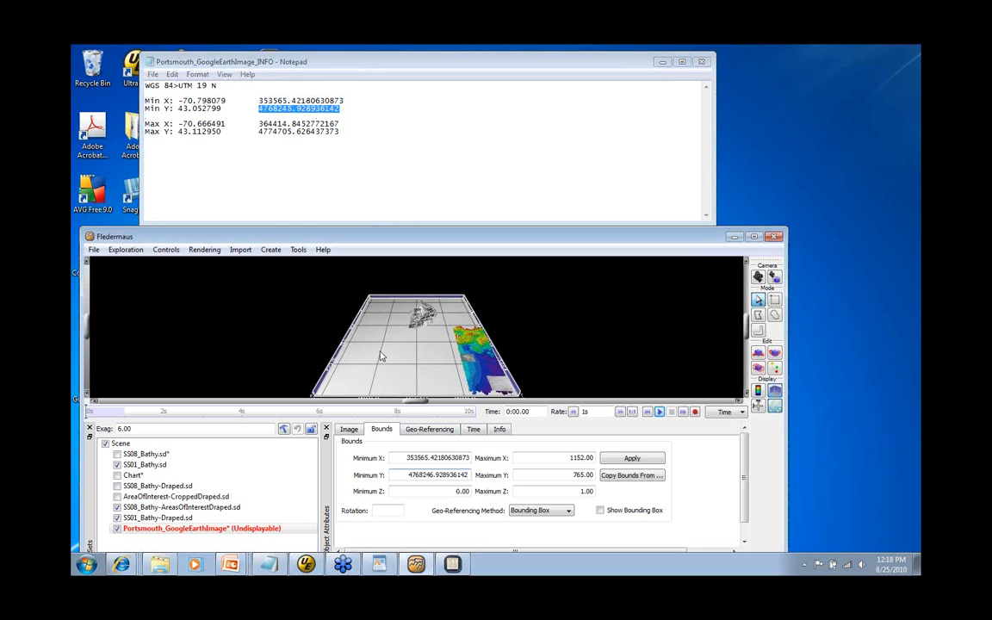
Step: Copy the UTM maximums from the notes into the Portsmouth image's bounds: maximum X 364414.8452772167, maximum Y 4774705.626437373
drag(256, 124, 343, 127)
key(ctrl+c)
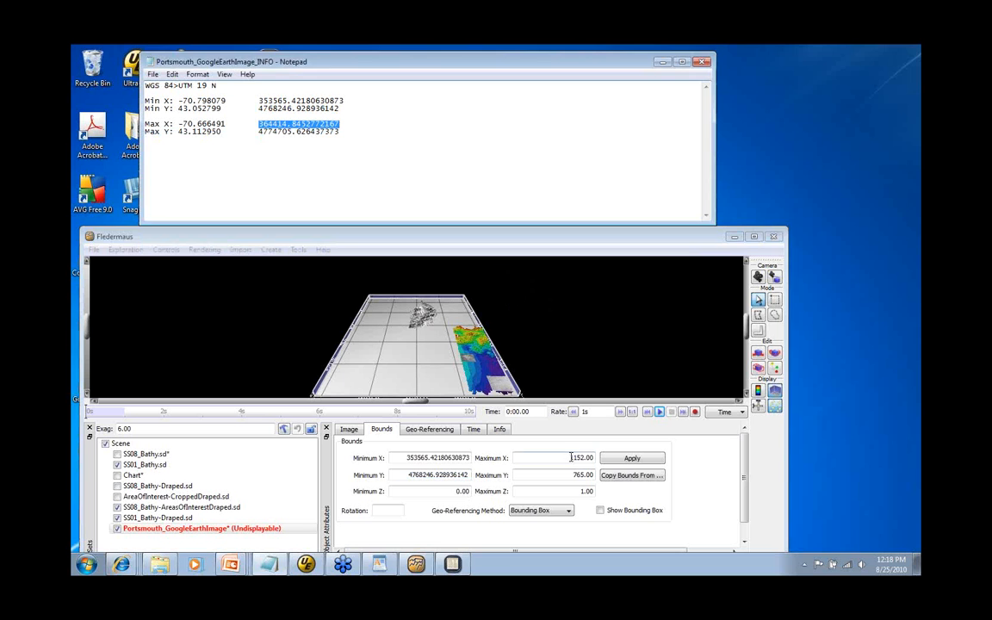
drag(566, 458, 597, 461)
key(ctrl+v)
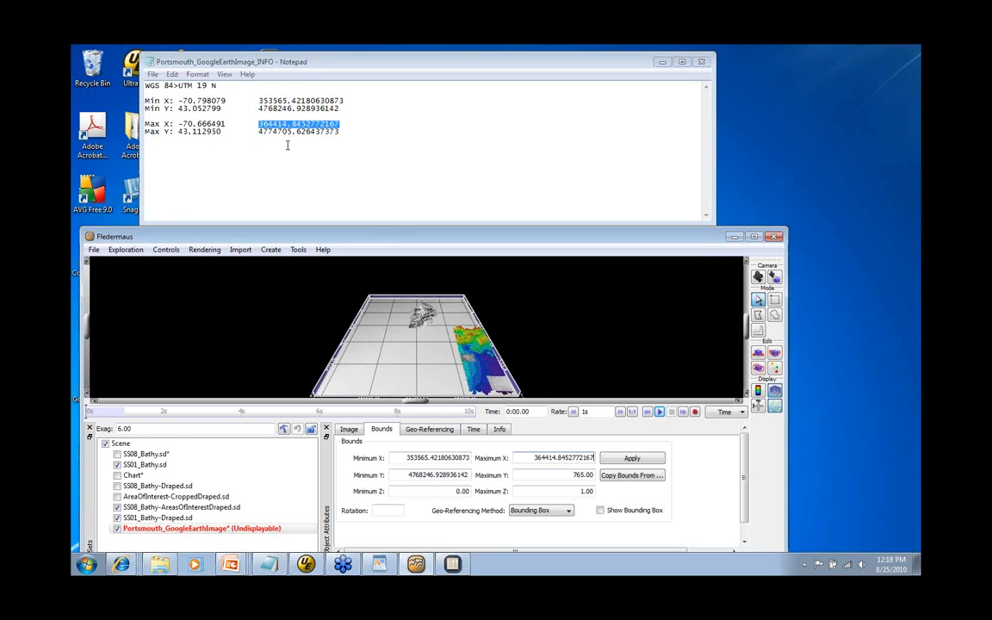
drag(256, 131, 359, 137)
key(ctrl+c)
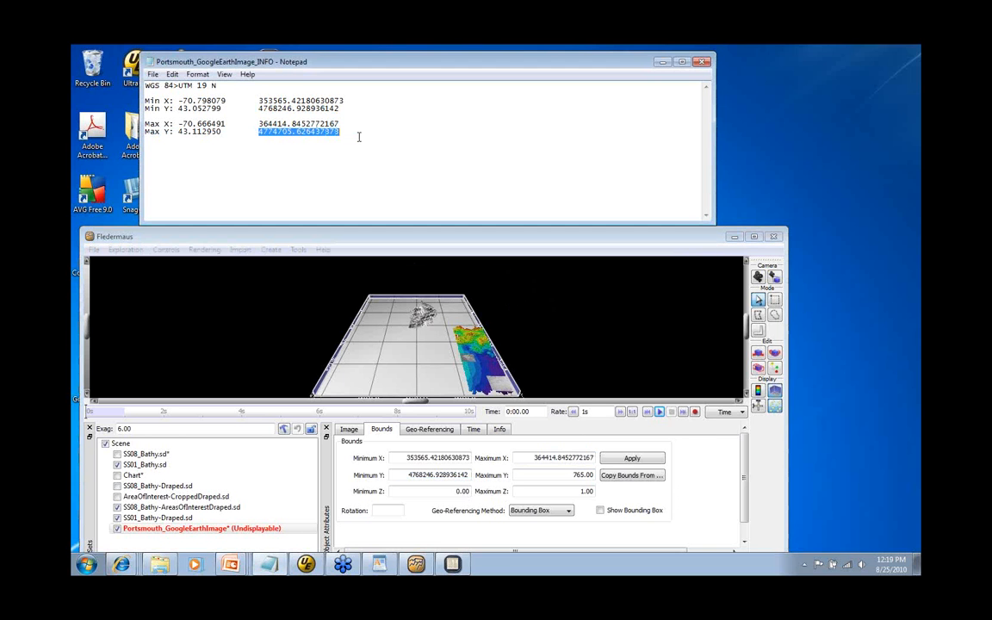
drag(564, 474, 596, 476)
key(ctrl+v)
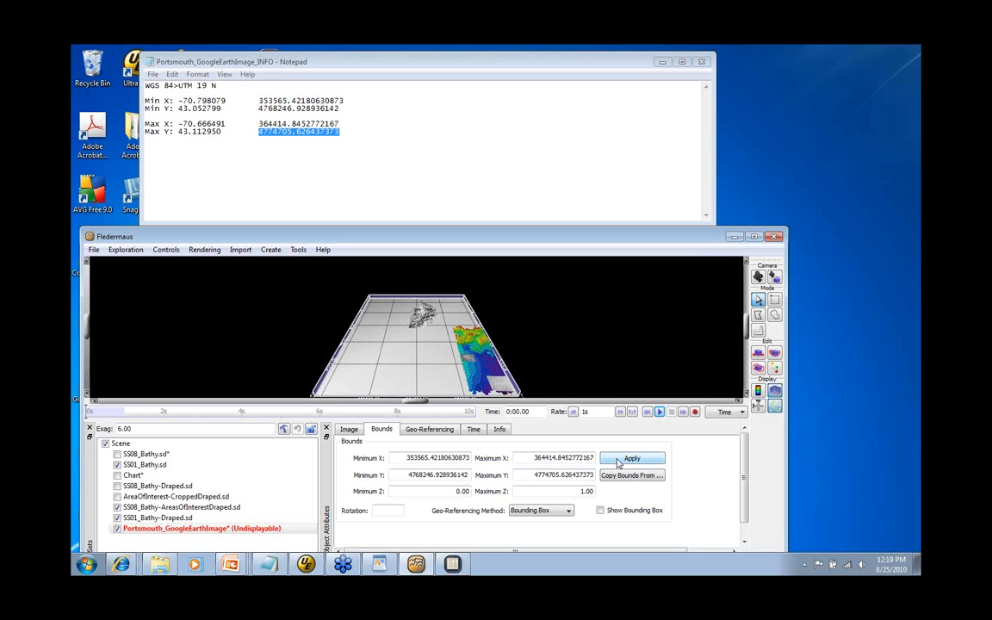
Step: Try to apply the entered X and Y bounds to Portsmouth_GoogleEarthImage, retrying and dismissing each error
click(631, 458)
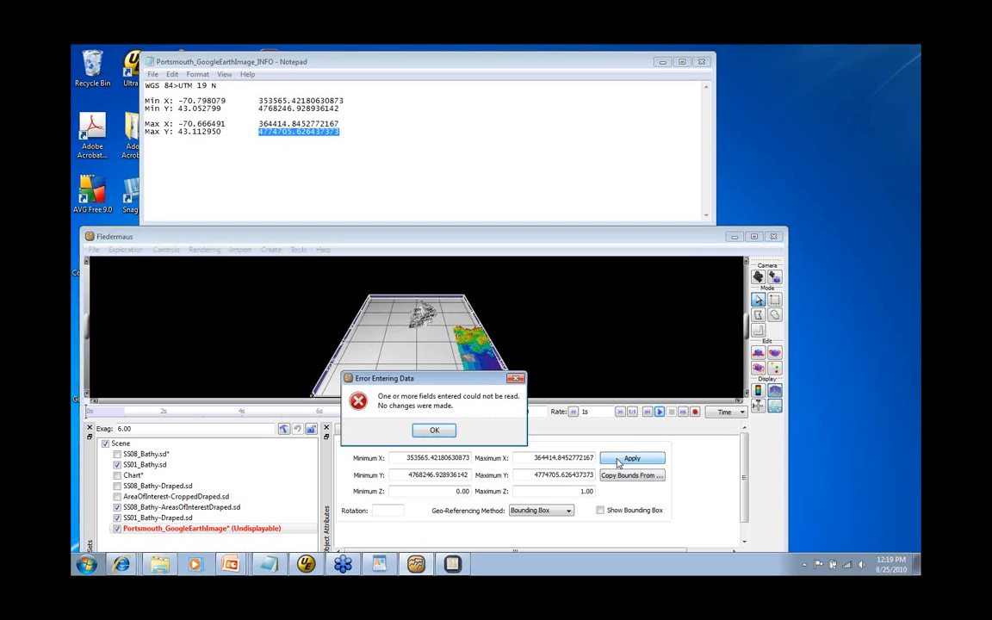
click(435, 431)
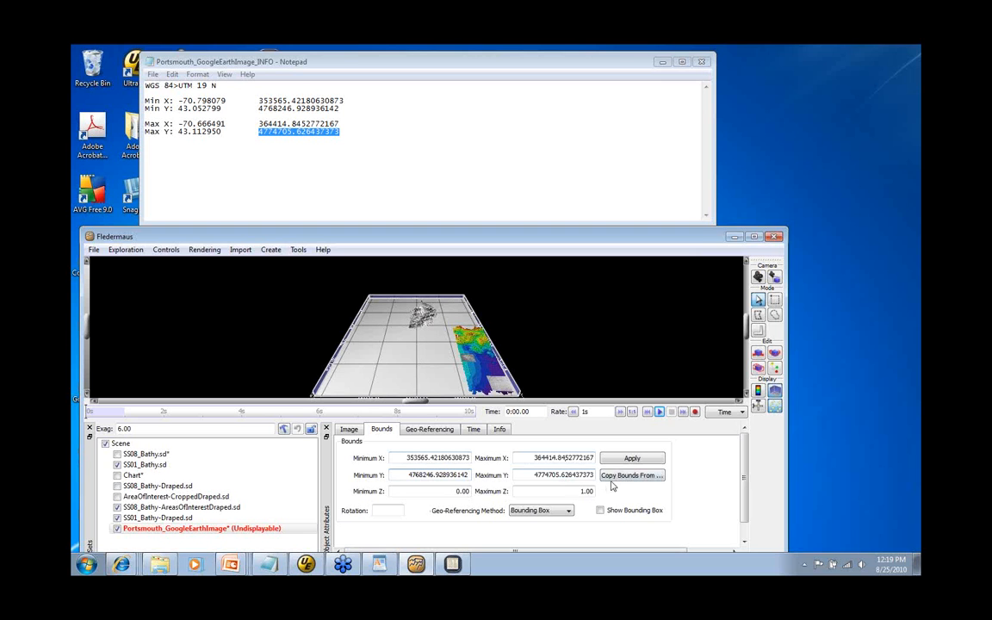
click(556, 492)
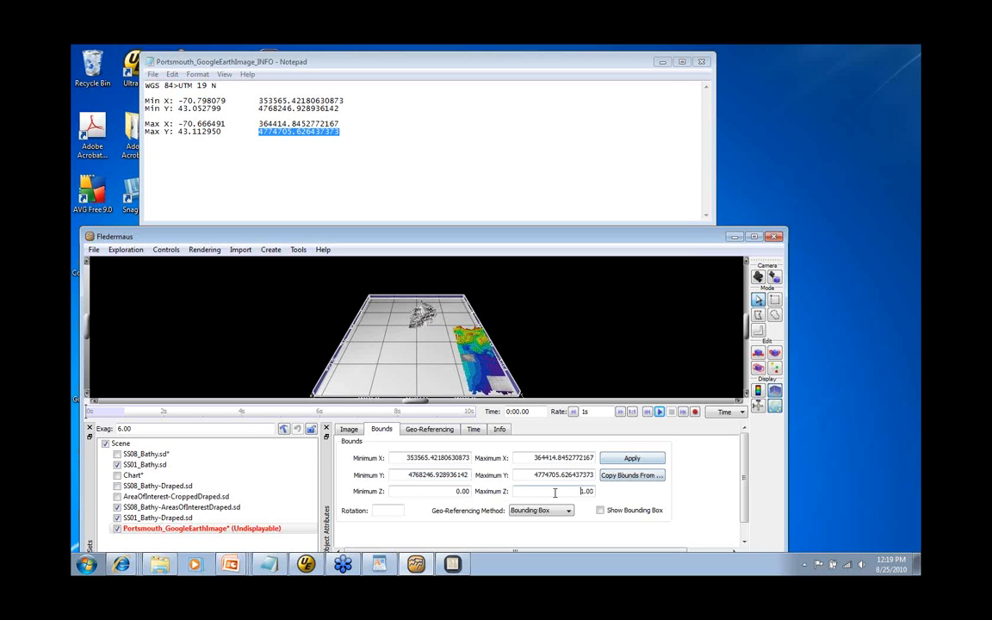
click(616, 462)
click(431, 429)
mouse_move(465, 242)
mouse_down()
mouse_move(469, 177)
mouse_move(470, 233)
mouse_up()
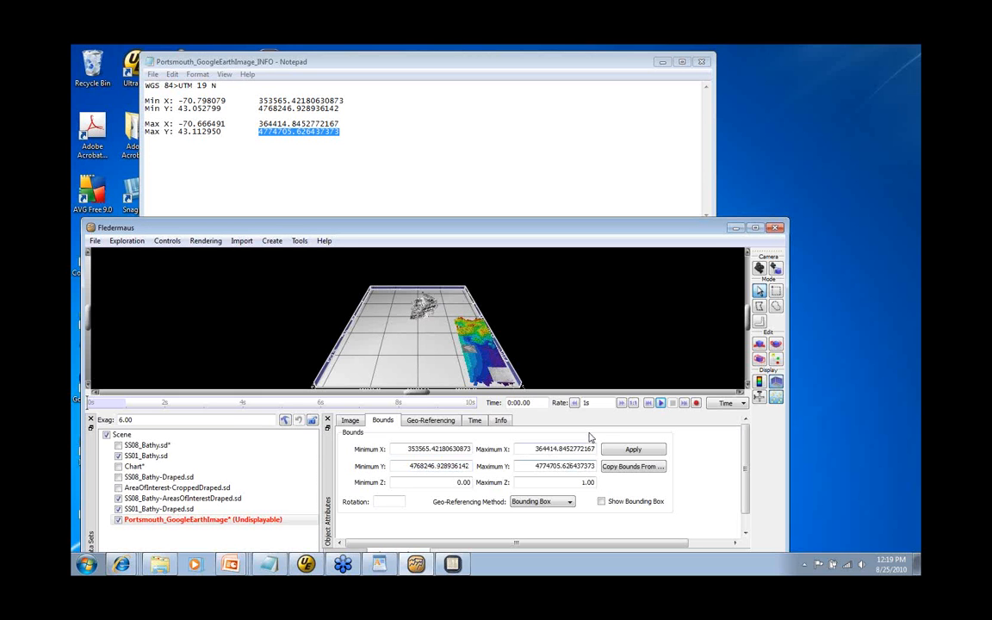
key(Return)
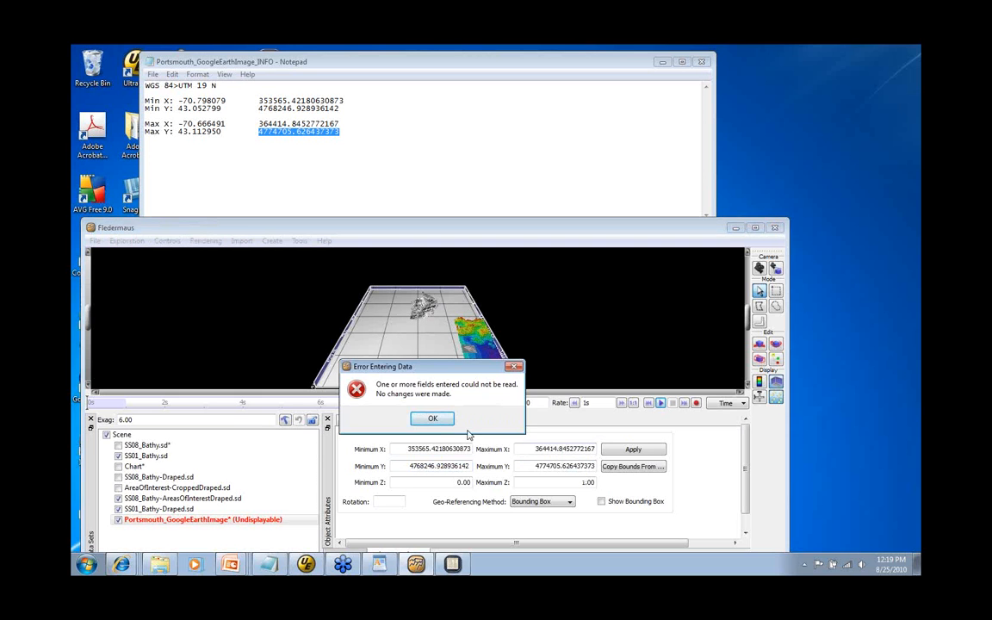
click(437, 419)
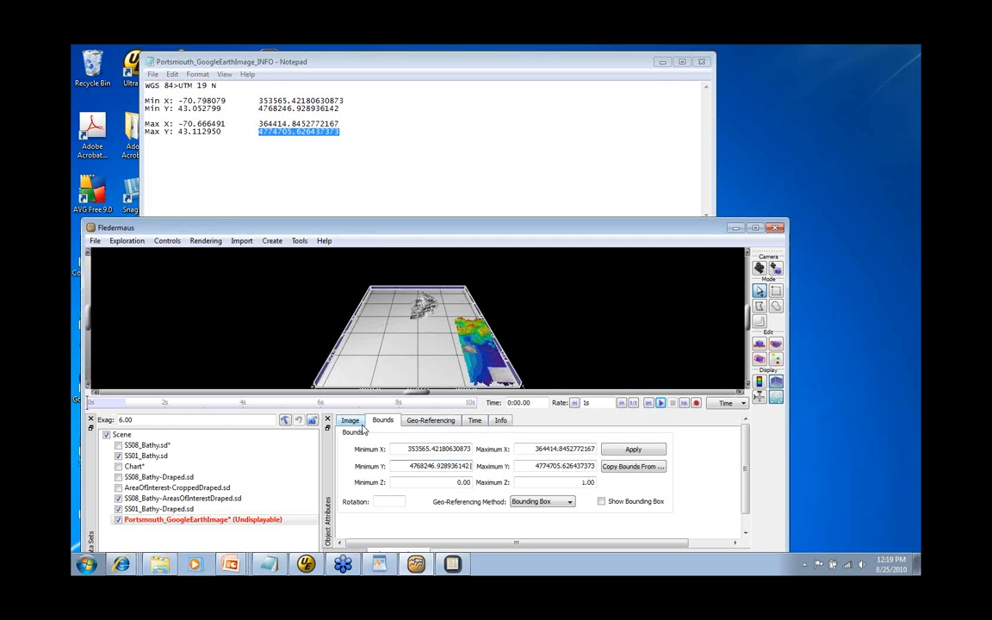
Step: Set the horizontal coordinate system of Portsmouth_GoogleEarthImage to FP_WGS_84_UTM_zone_19N
drag(392, 228, 386, 182)
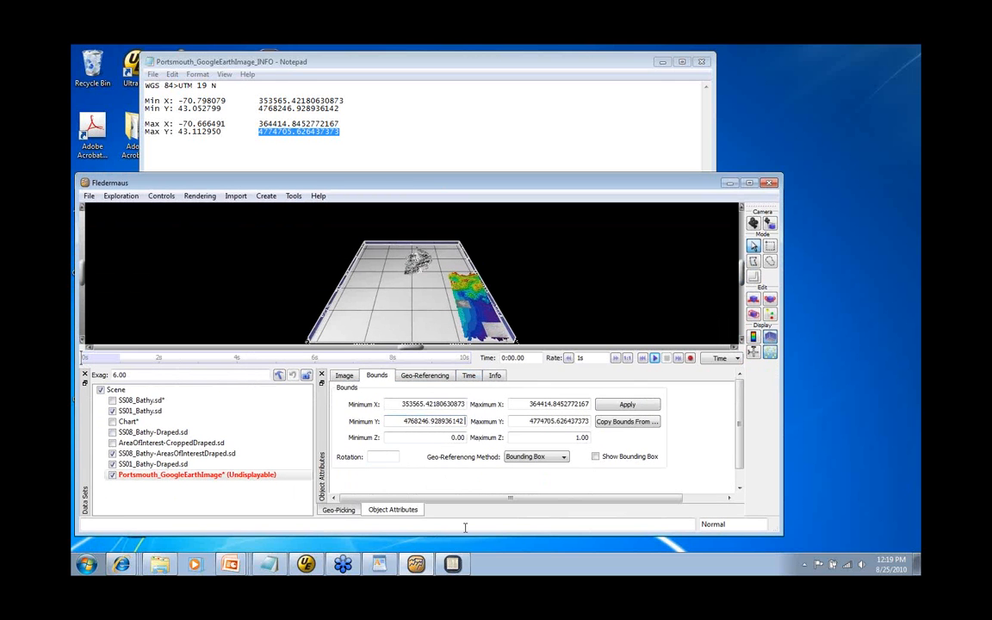
click(343, 376)
click(439, 380)
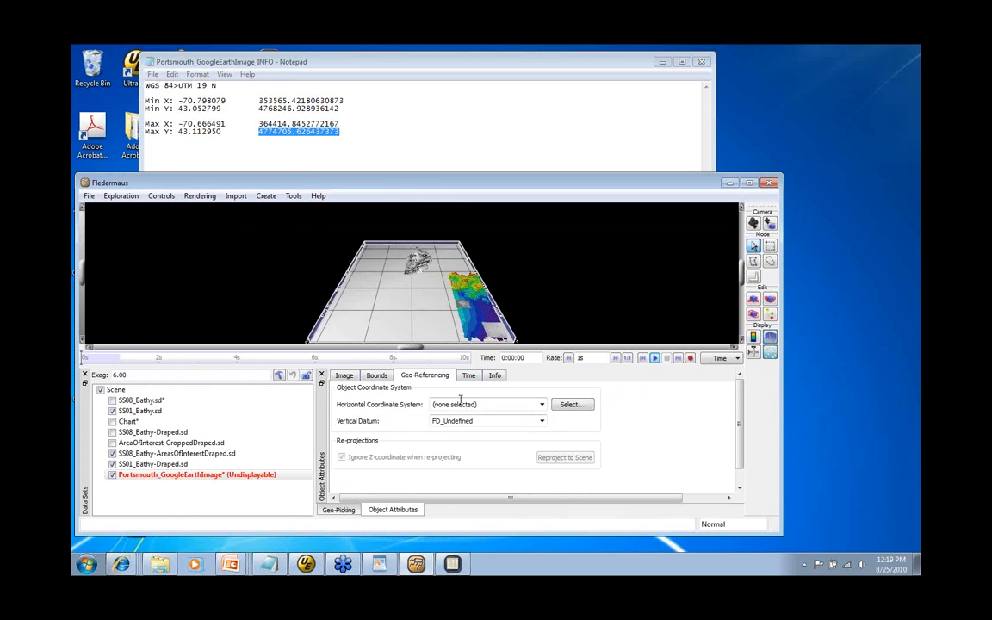
click(542, 404)
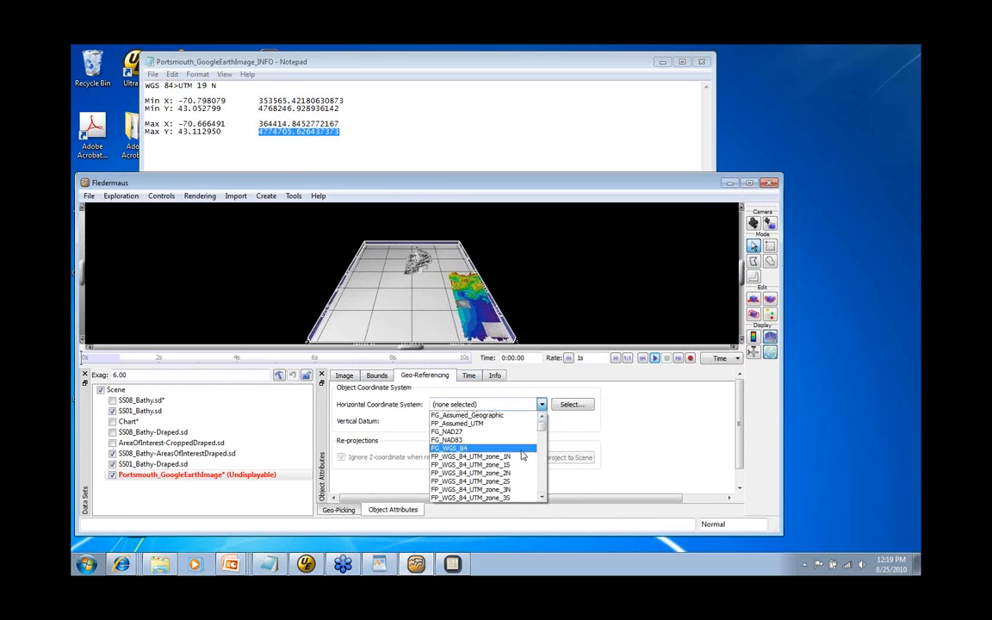
scroll(543, 441, down, 3)
drag(544, 438, 543, 449)
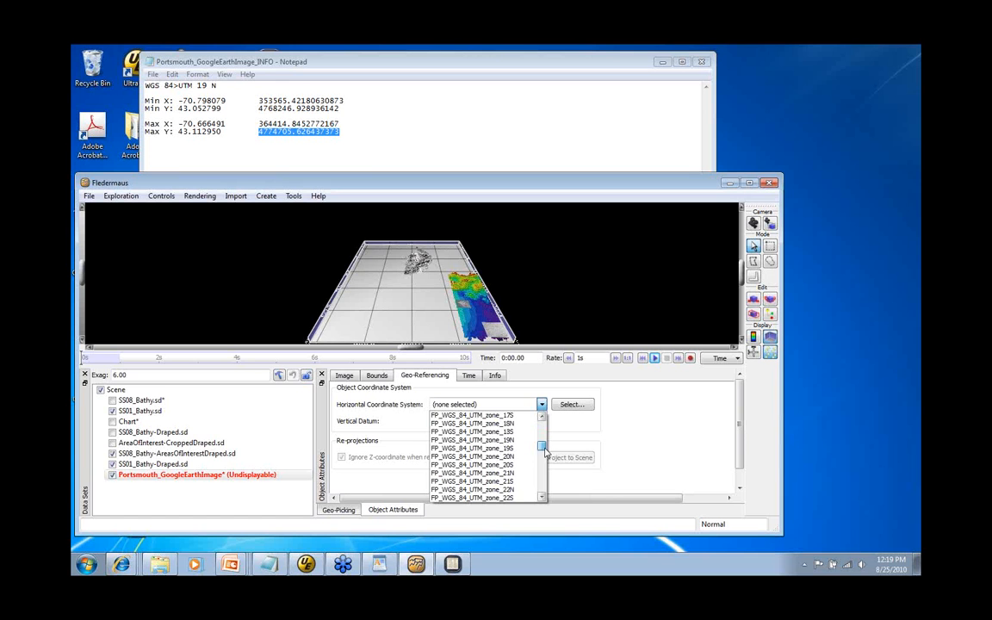
click(505, 442)
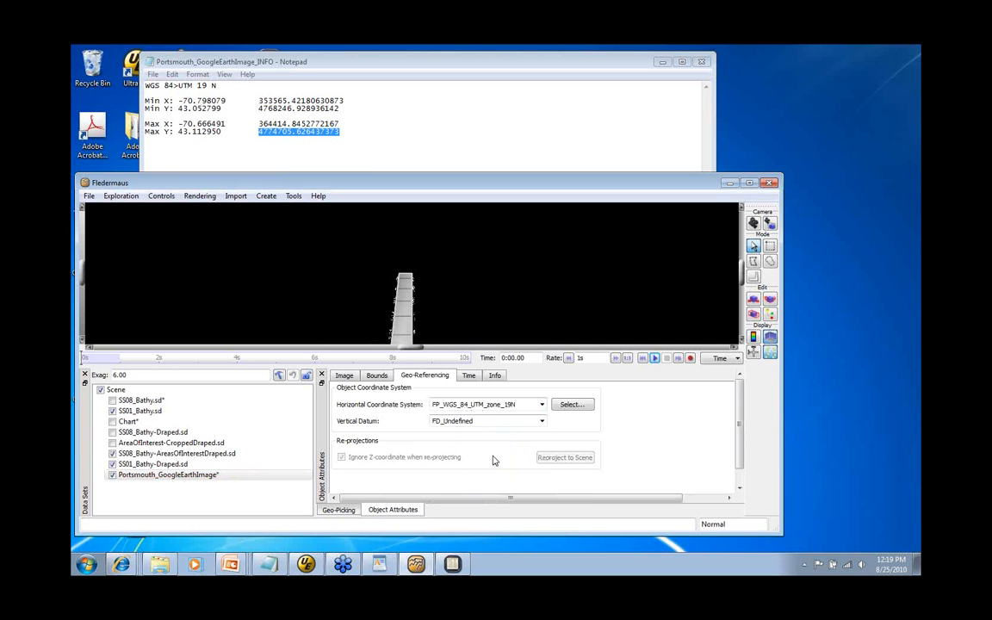
Step: Re-enter the Portsmouth image's minimum bounds from the notes: minimum X 353565.42180630873 and minimum Y 4768246.928936142
click(377, 375)
click(368, 135)
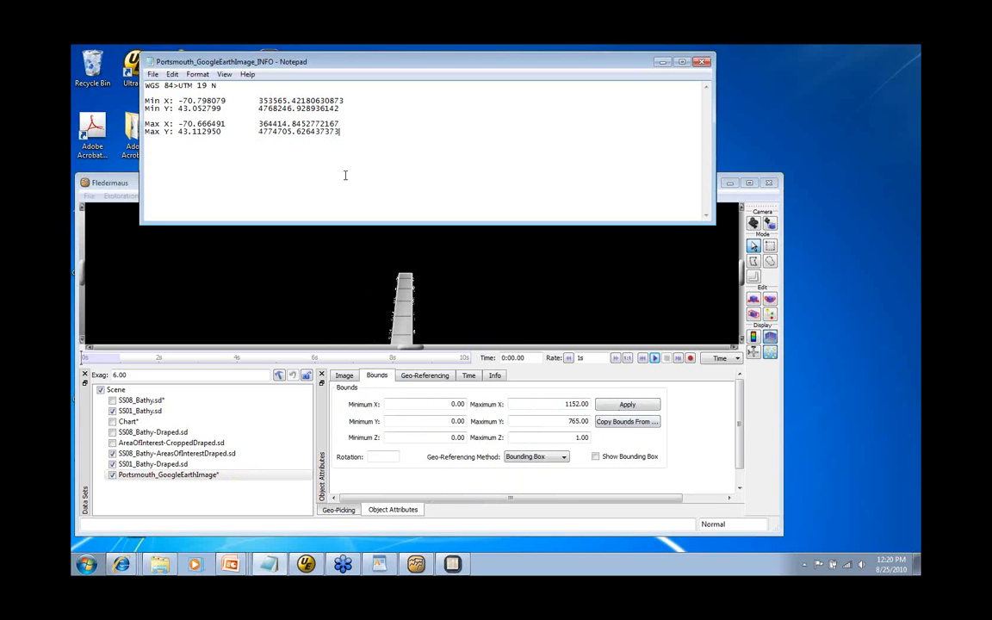
drag(179, 101, 345, 101)
key(ctrl+c)
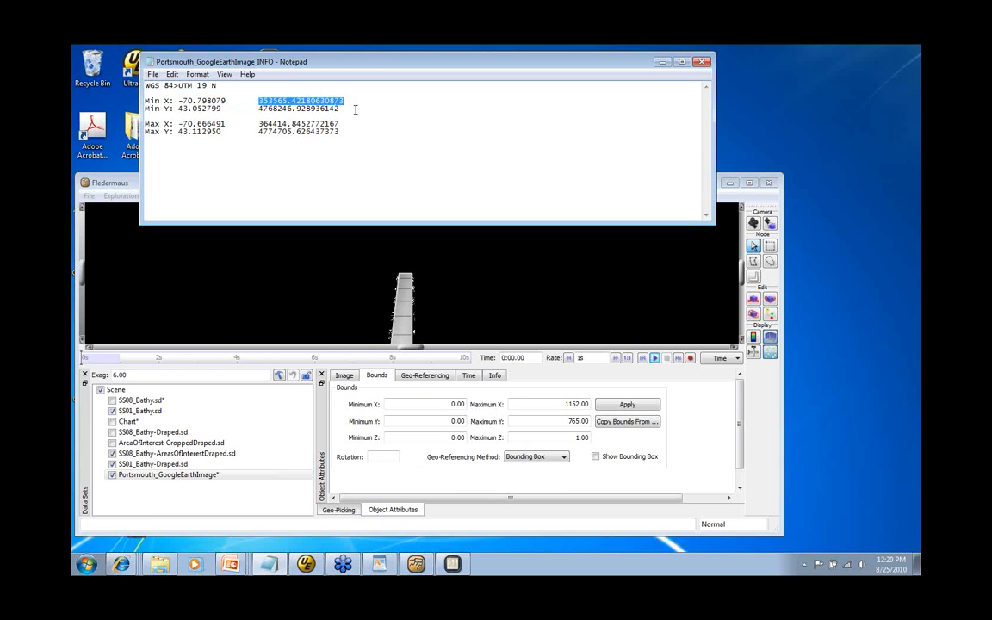
double_click(457, 404)
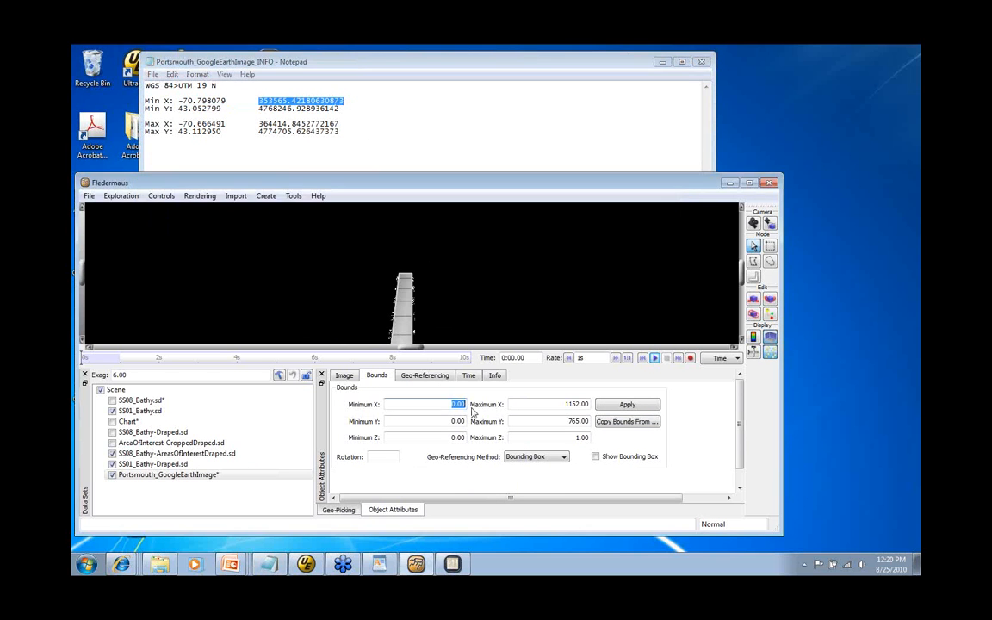
key(ctrl+v)
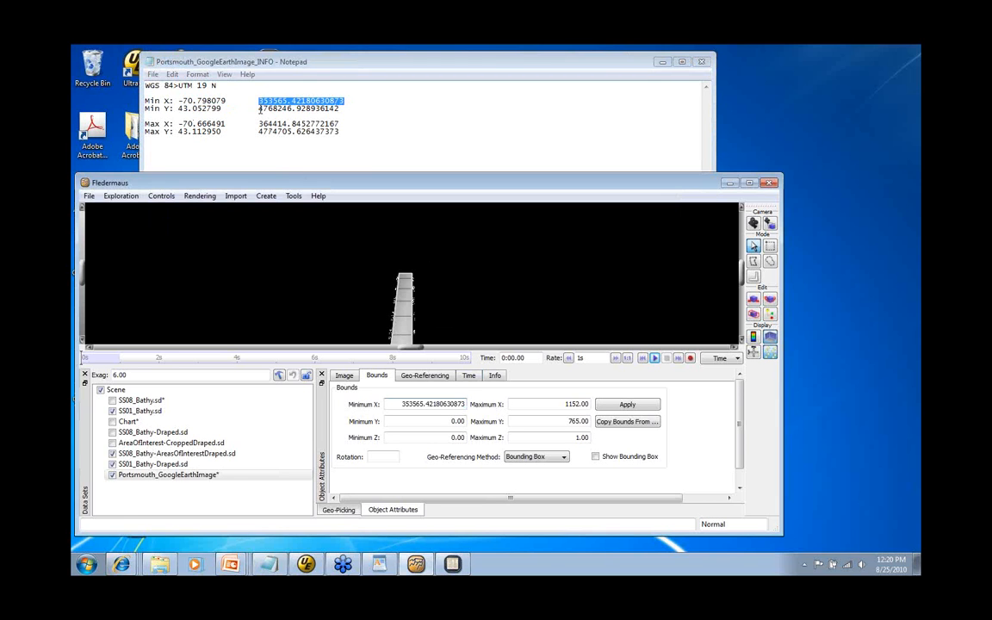
drag(259, 110, 340, 110)
key(ctrl+c)
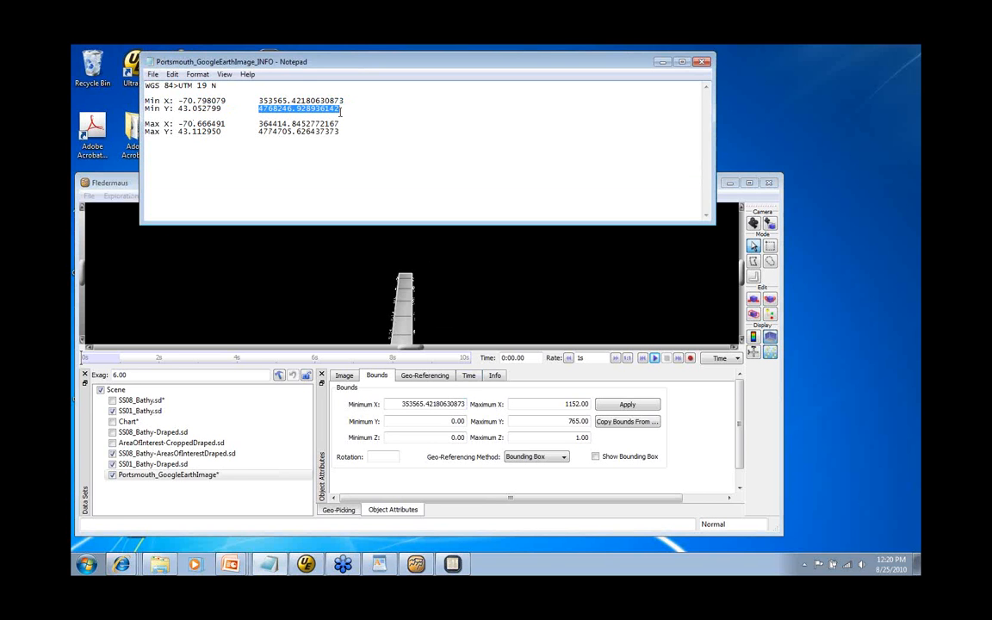
double_click(451, 422)
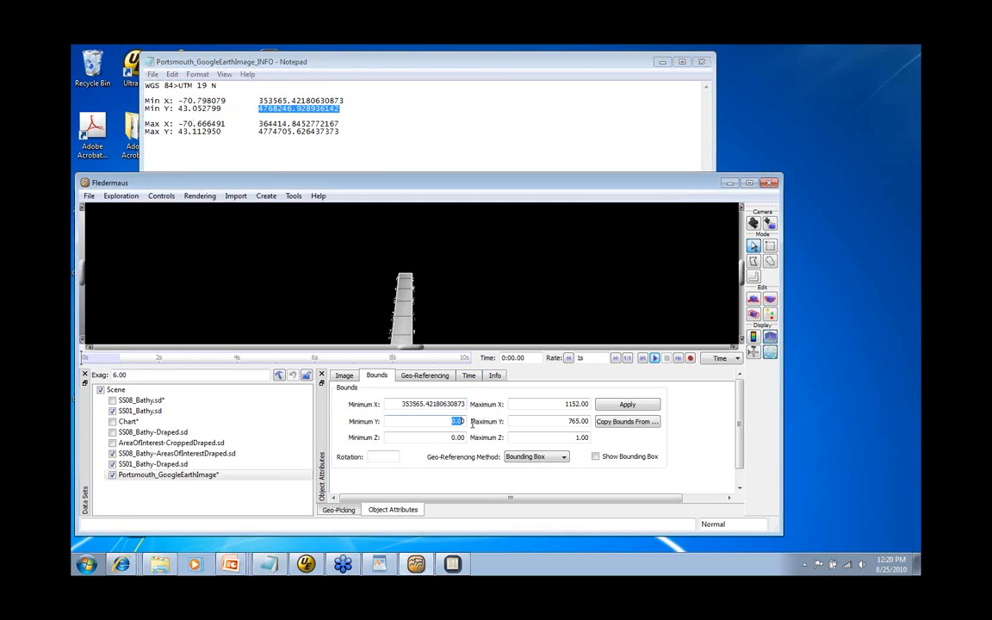
key(ctrl+v)
Step: Re-enter the maximum bounds from the notes, maximum X 364414.8452772167 and maximum Y 4774705.626437373, and apply the bounds
drag(259, 124, 340, 124)
key(ctrl+c)
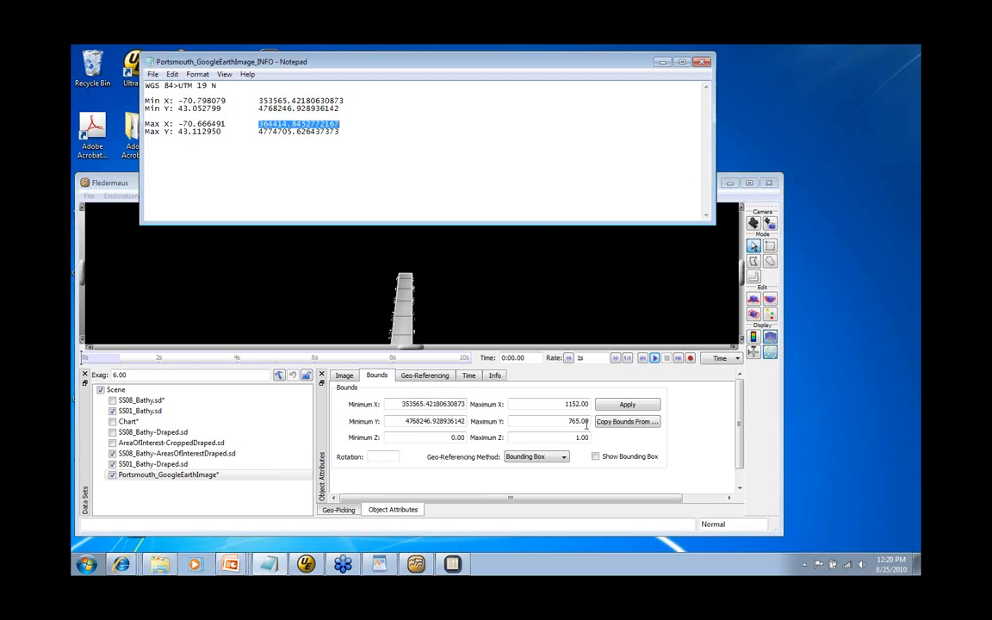
double_click(567, 404)
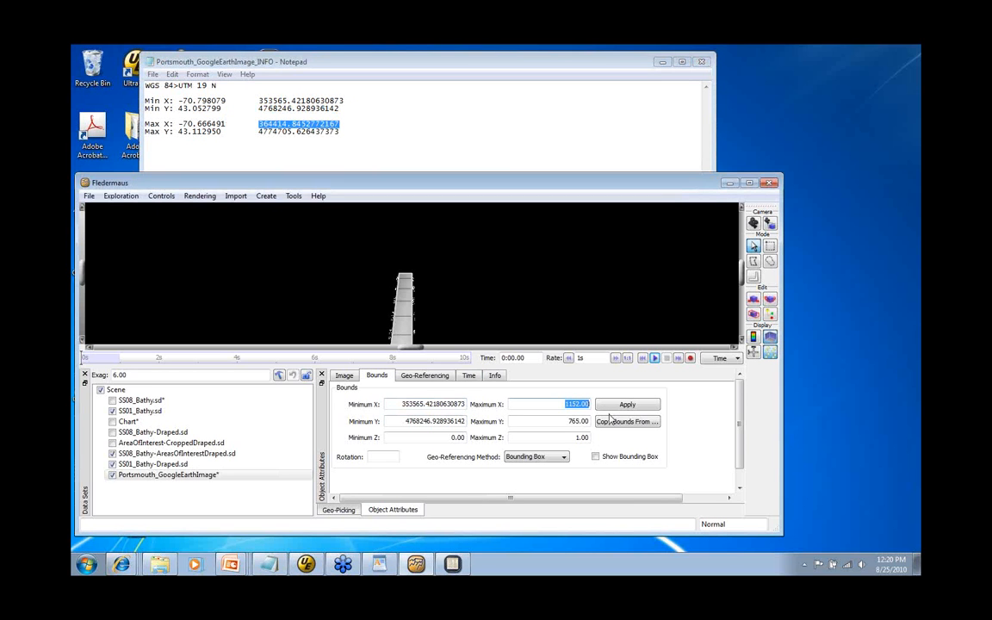
key(ctrl+v)
click(263, 132)
drag(259, 132, 369, 147)
key(ctrl+c)
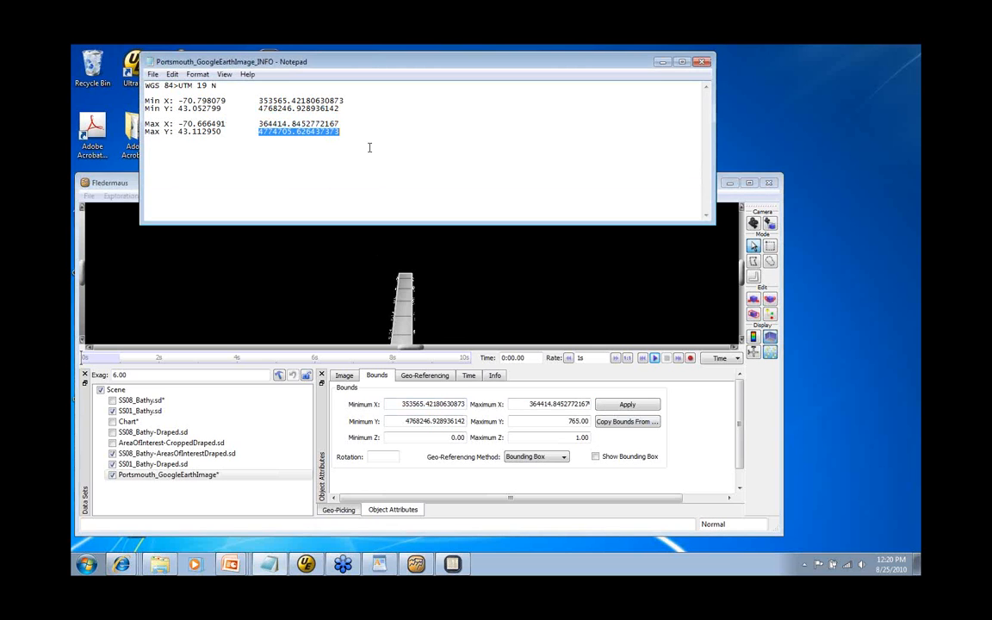
double_click(576, 421)
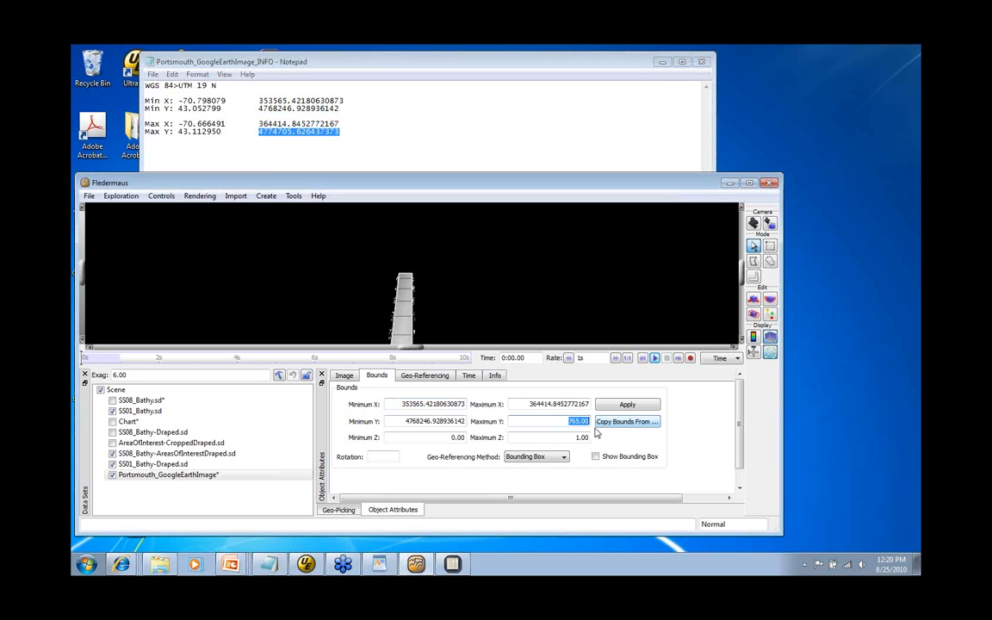
key(ctrl+v)
click(627, 405)
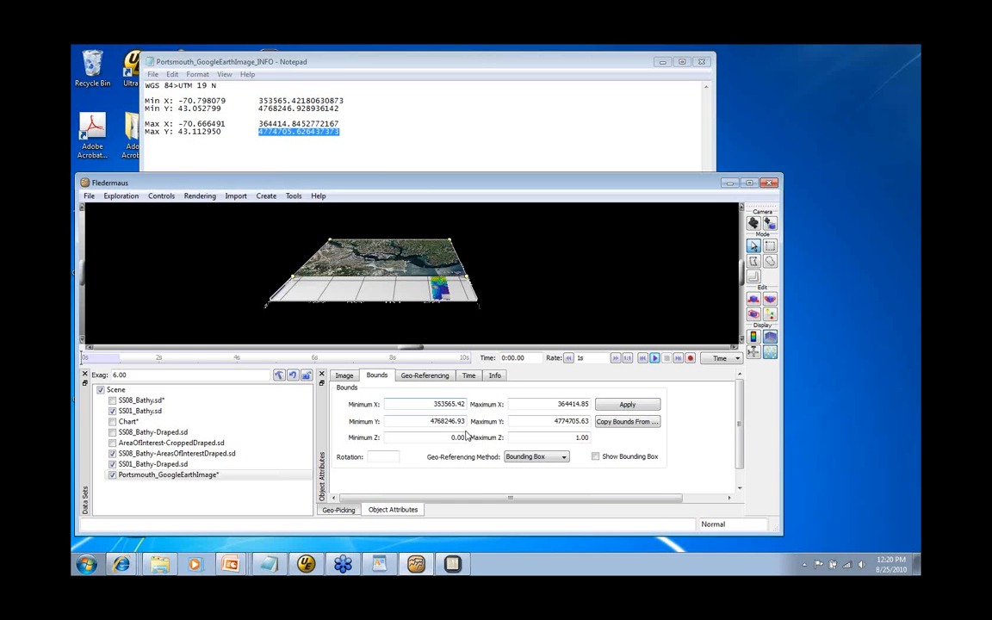
Step: Review the Portsmouth image's coordinate system and bounds, and examine its placement beside the bathymetry from above
click(424, 376)
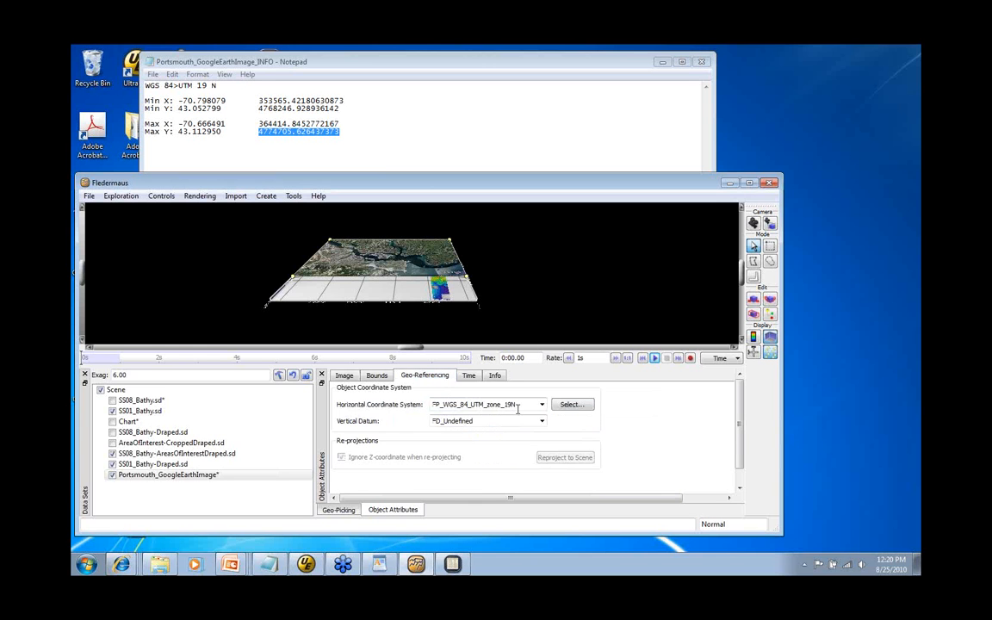
click(377, 376)
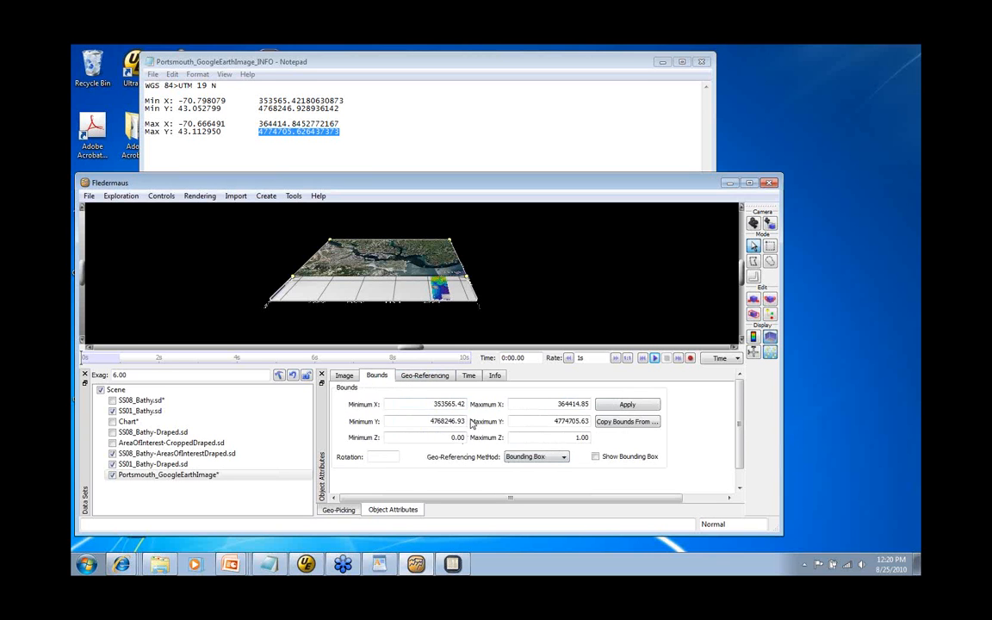
click(424, 376)
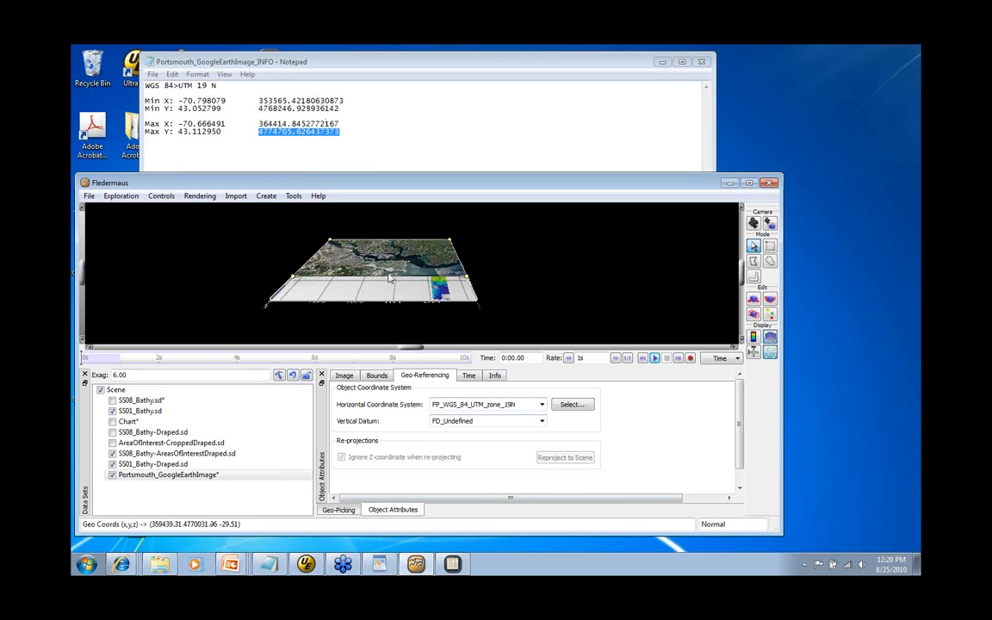
drag(391, 302, 387, 263)
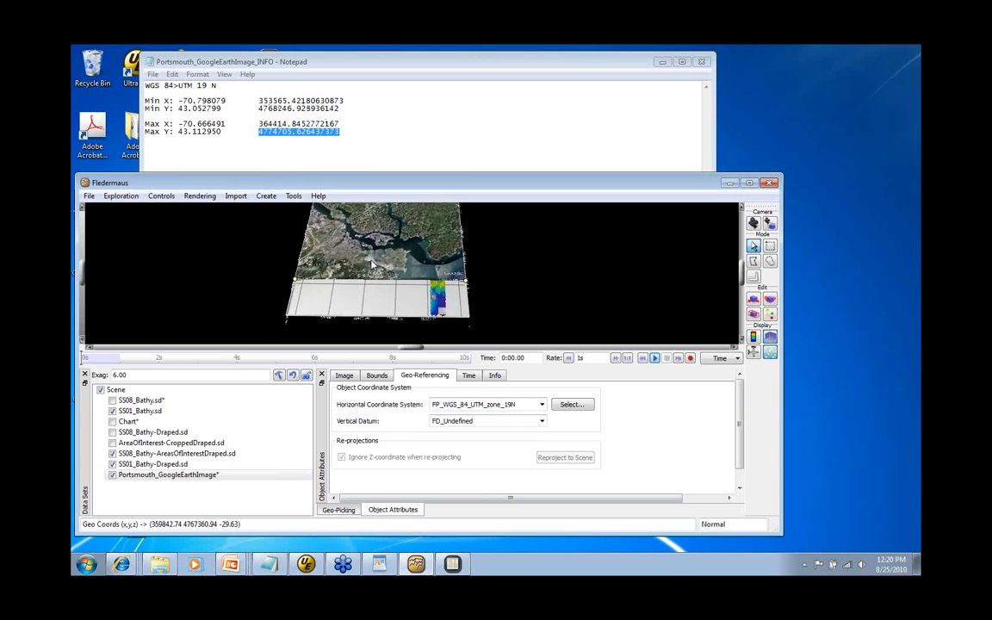
double_click(385, 241)
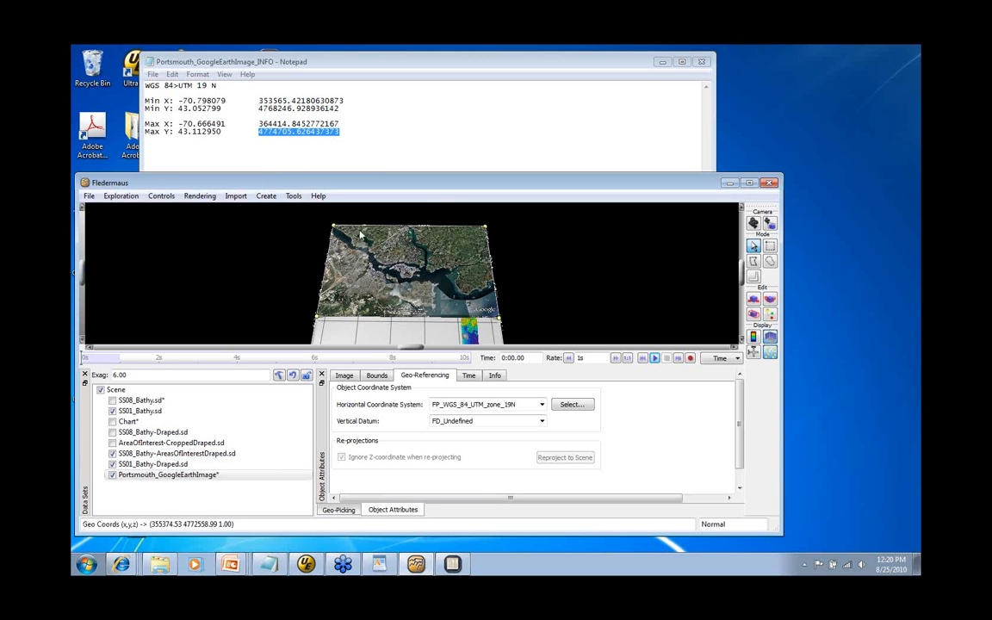
double_click(431, 282)
drag(402, 287, 387, 253)
double_click(384, 251)
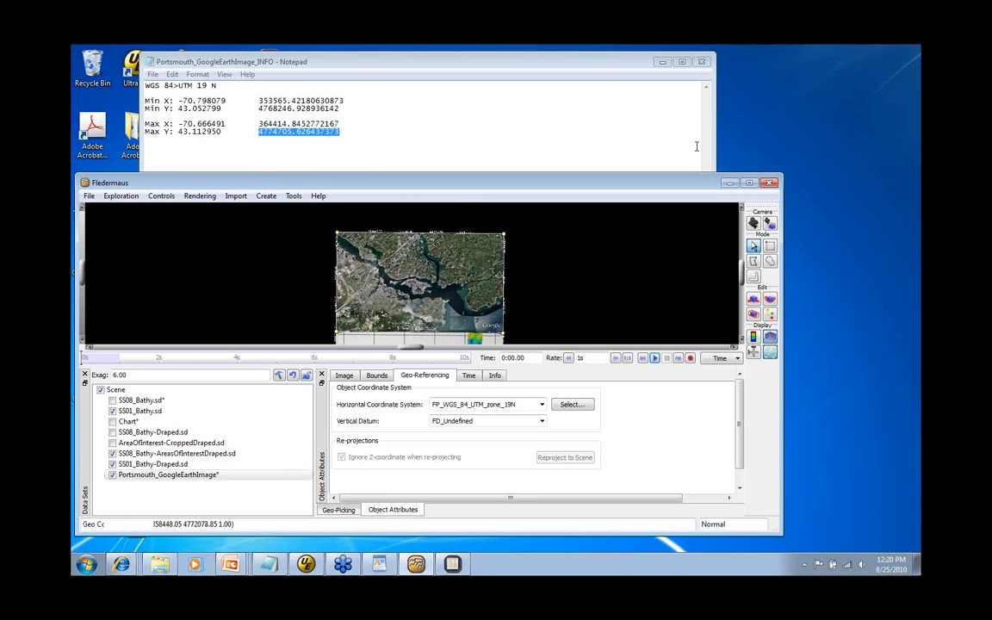
Step: Move the Fledermaus window up, enlarge it, and bring the view closer to the Portsmouth image
drag(702, 187, 699, 67)
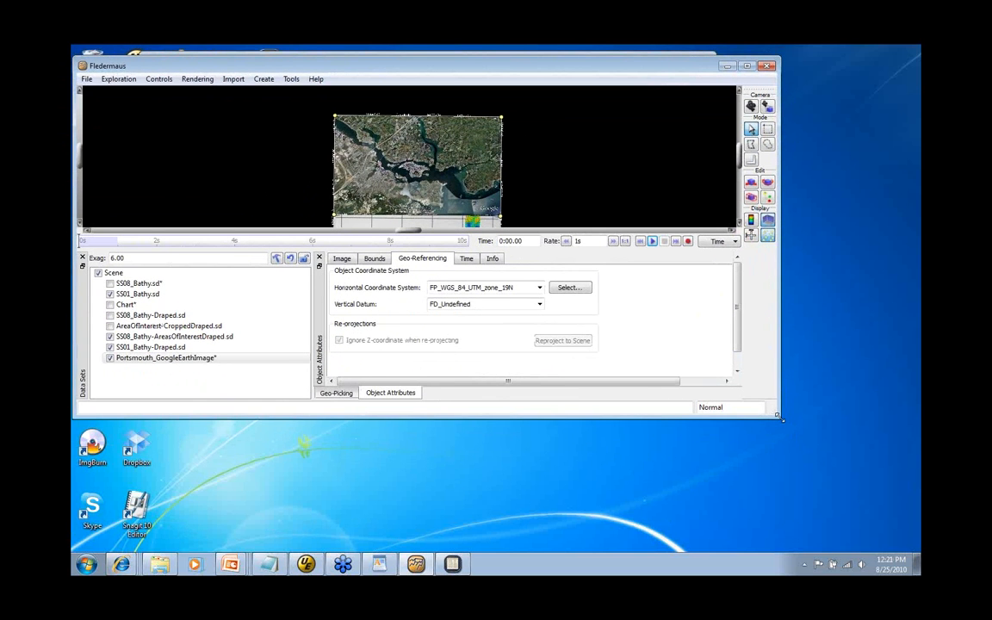
drag(778, 417, 805, 540)
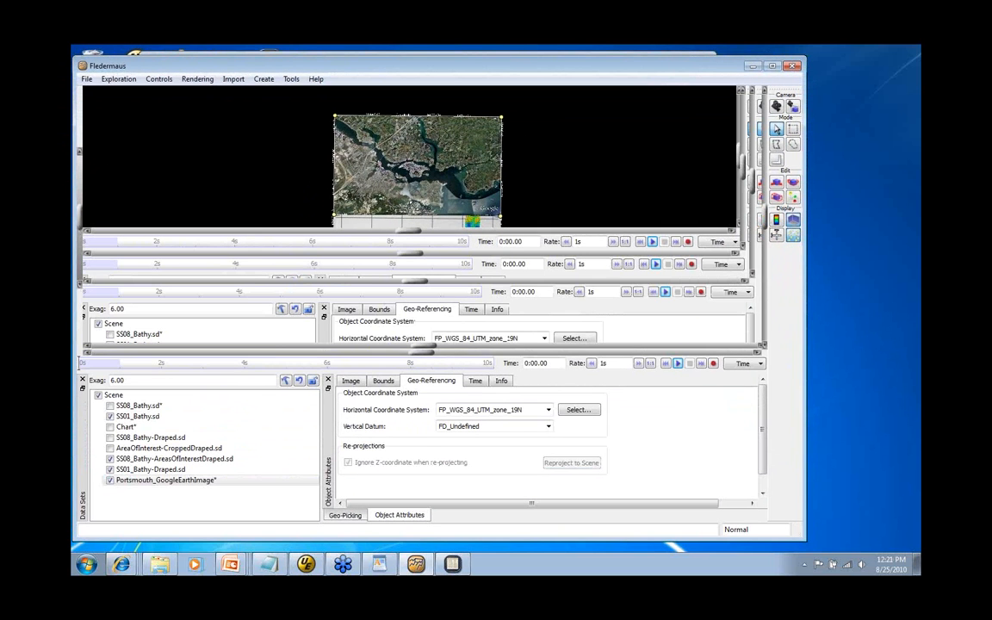
double_click(430, 196)
scroll(478, 295, up, 3)
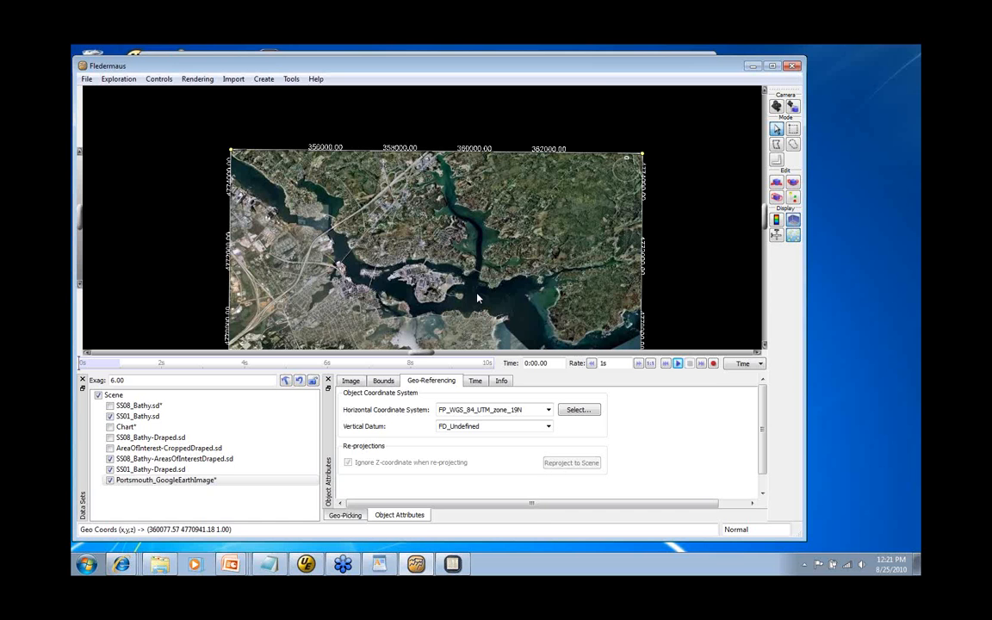
Step: Open the Portsmouth image's display attributes and examine the image beside the bathymetry in a tilted view
click(181, 480)
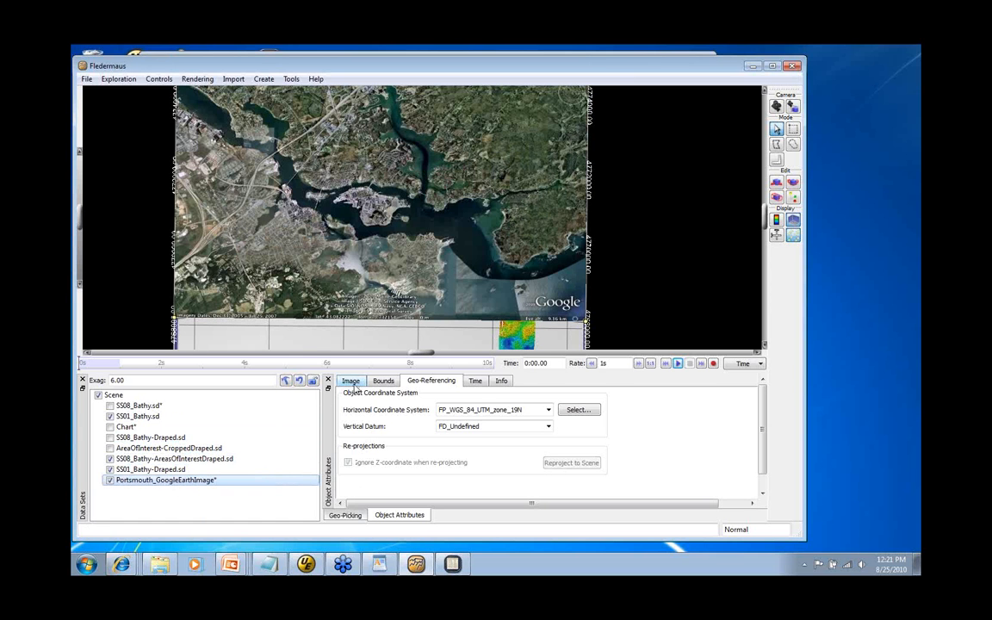
click(353, 384)
mouse_move(384, 420)
mouse_down()
mouse_move(426, 427)
mouse_move(384, 431)
mouse_up()
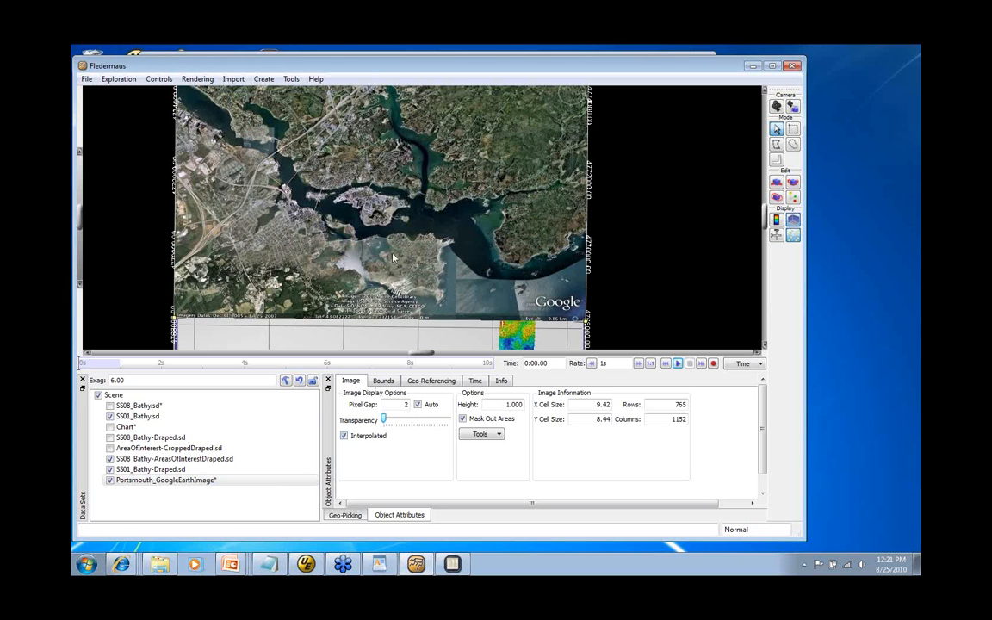
drag(396, 183, 415, 314)
middle_drag(417, 319, 420, 278)
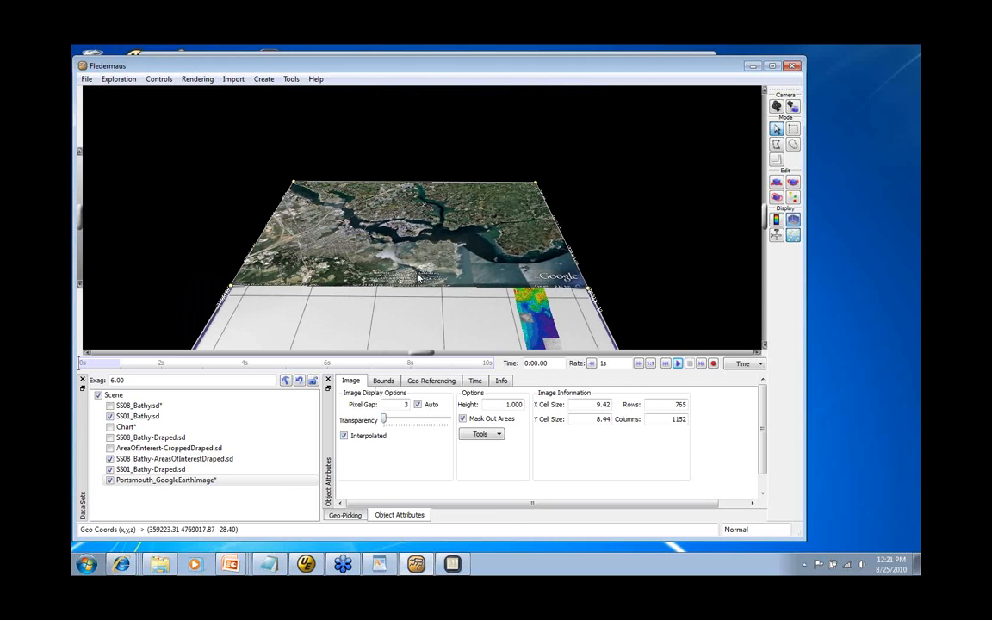
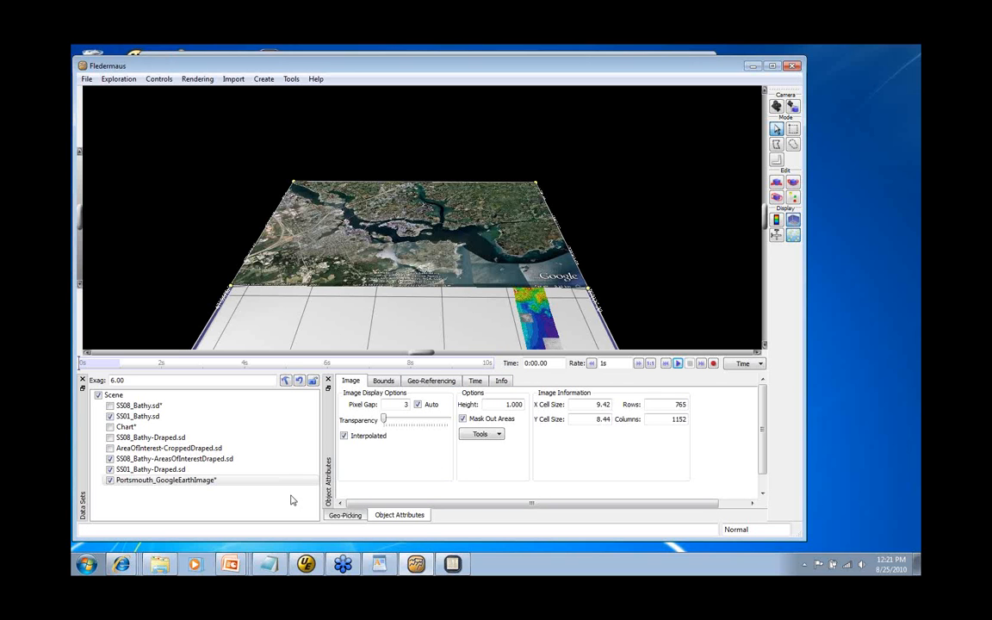
Step: Show only SS08_Bathy.sd in the scene, hiding the Portsmouth image and all other data sets, and centre the view on it
click(110, 482)
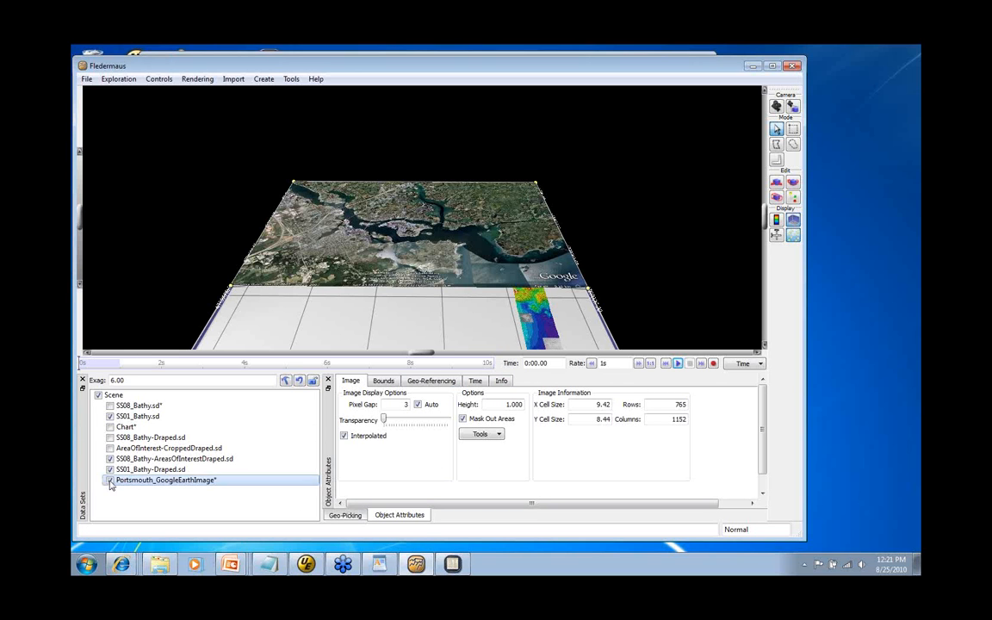
click(110, 481)
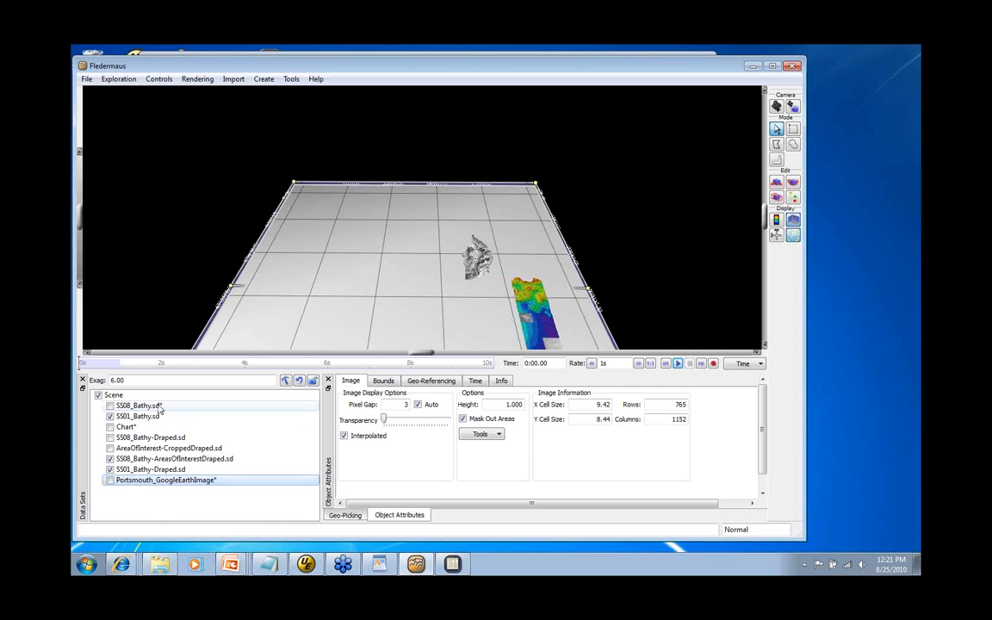
click(133, 405)
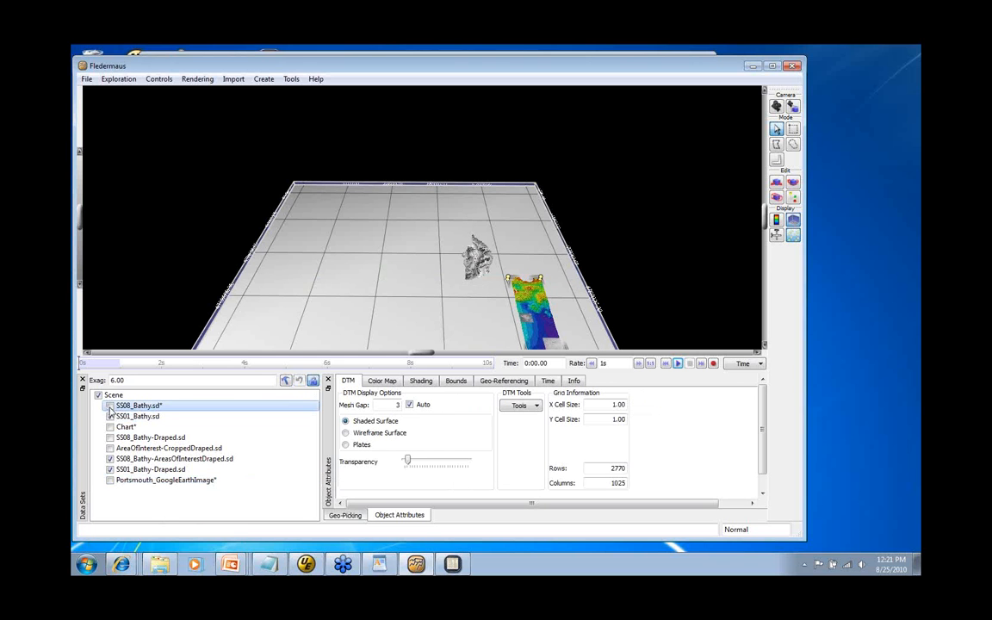
click(111, 469)
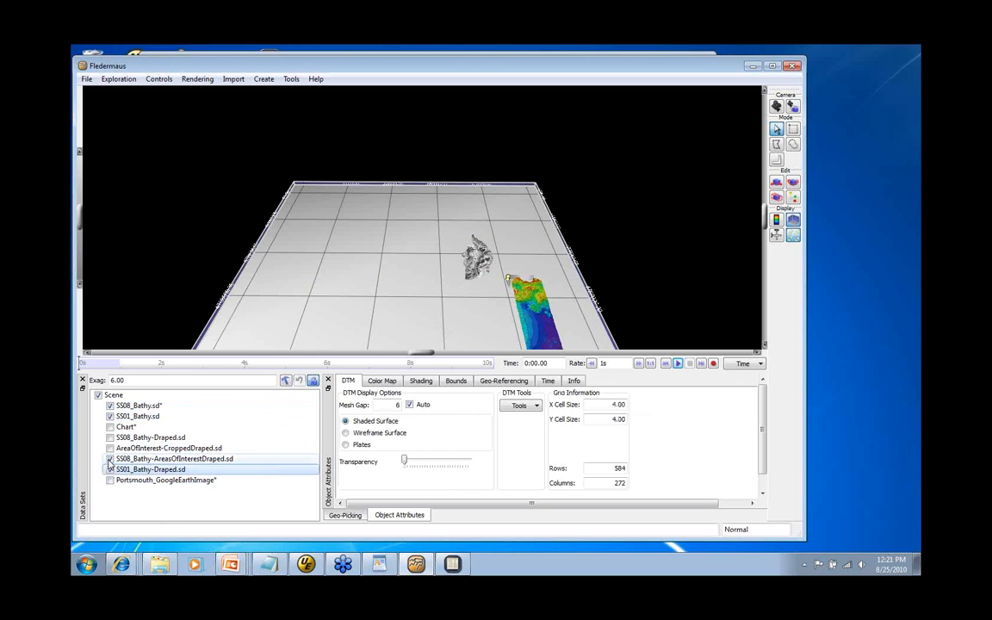
click(110, 460)
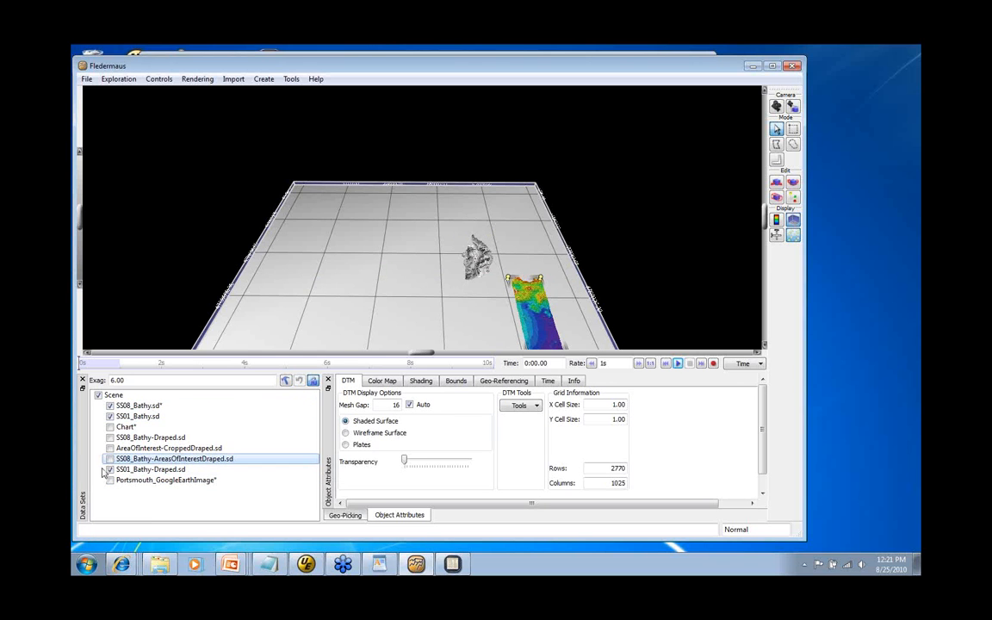
click(111, 417)
click(148, 407)
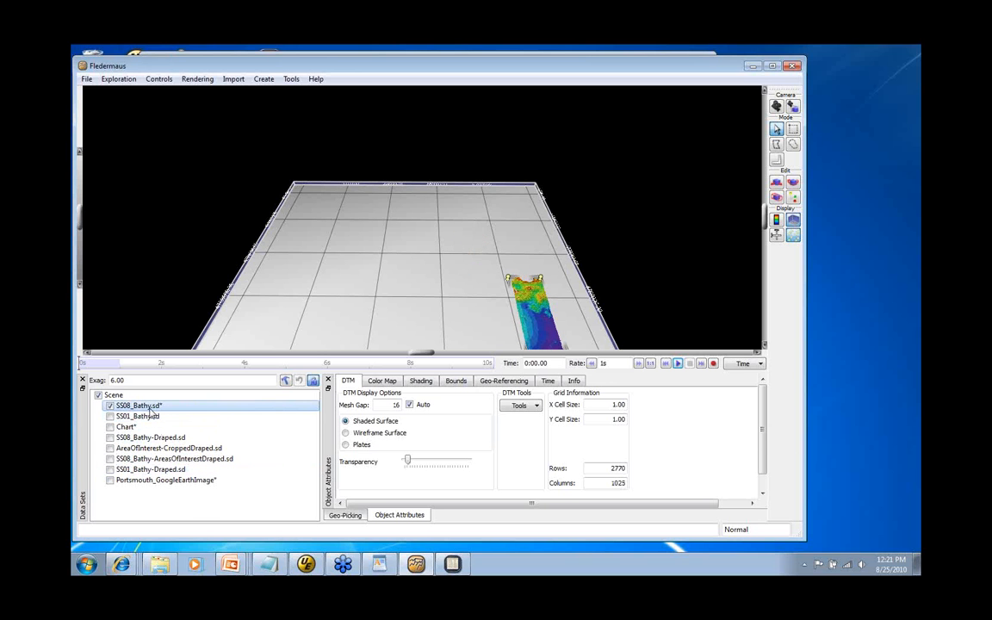
double_click(150, 409)
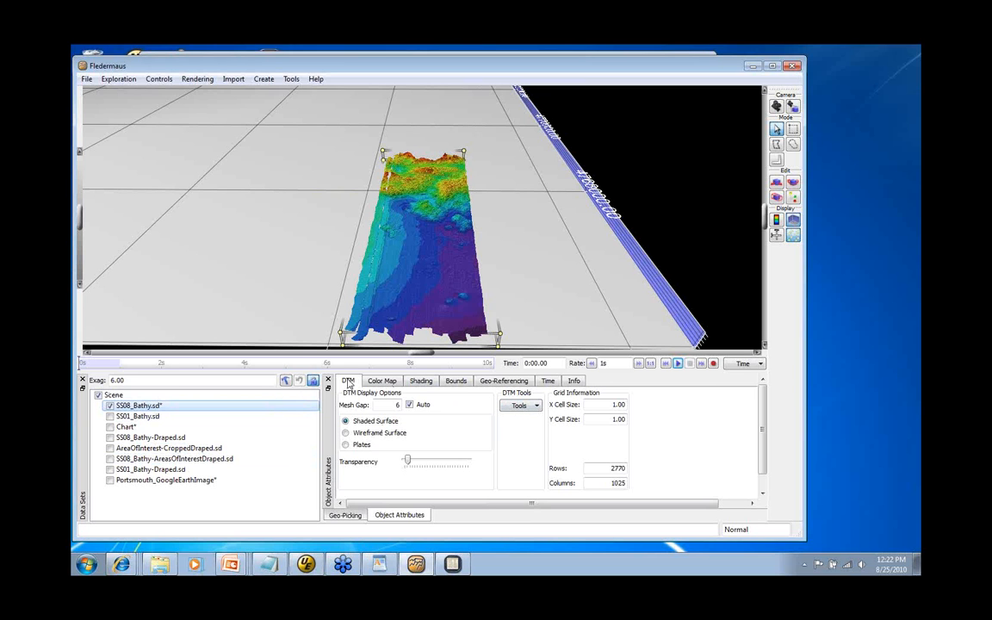
Step: Export the SS08_Bathy surface as a GeoTiff image named SS08_Bathy_GEOTIFF in the Portsmouth Working-WEBINAR folder
click(535, 407)
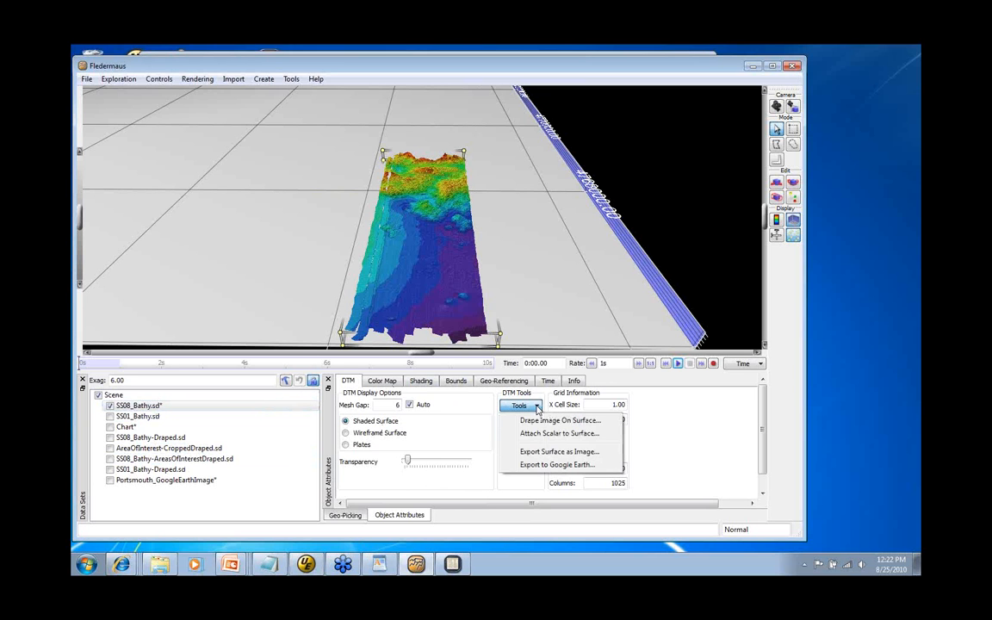
click(601, 456)
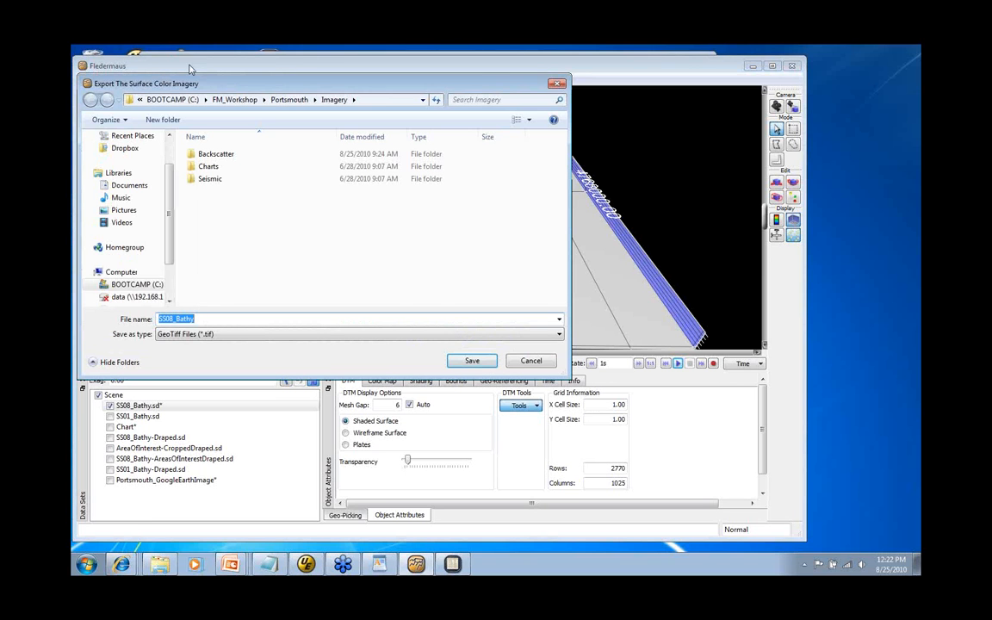
click(288, 99)
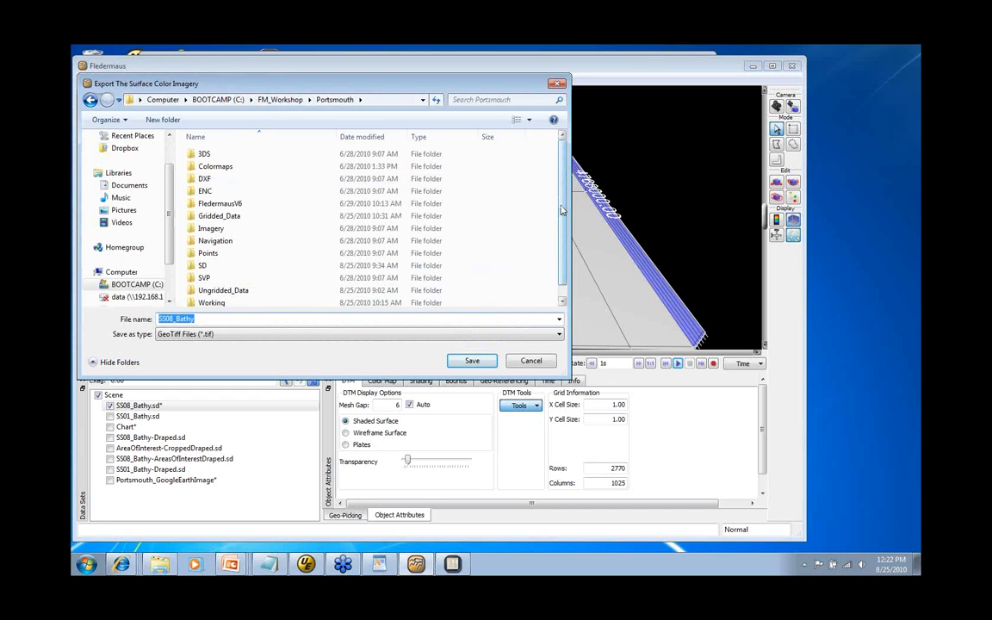
scroll(567, 211, down, 1)
click(243, 300)
double_click(244, 301)
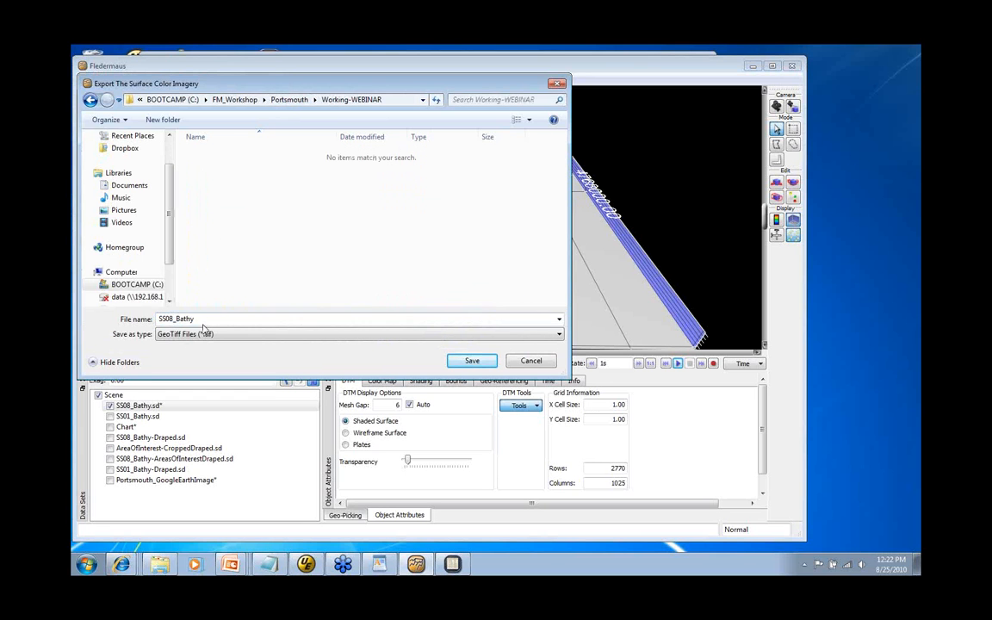
click(201, 319)
click(204, 321)
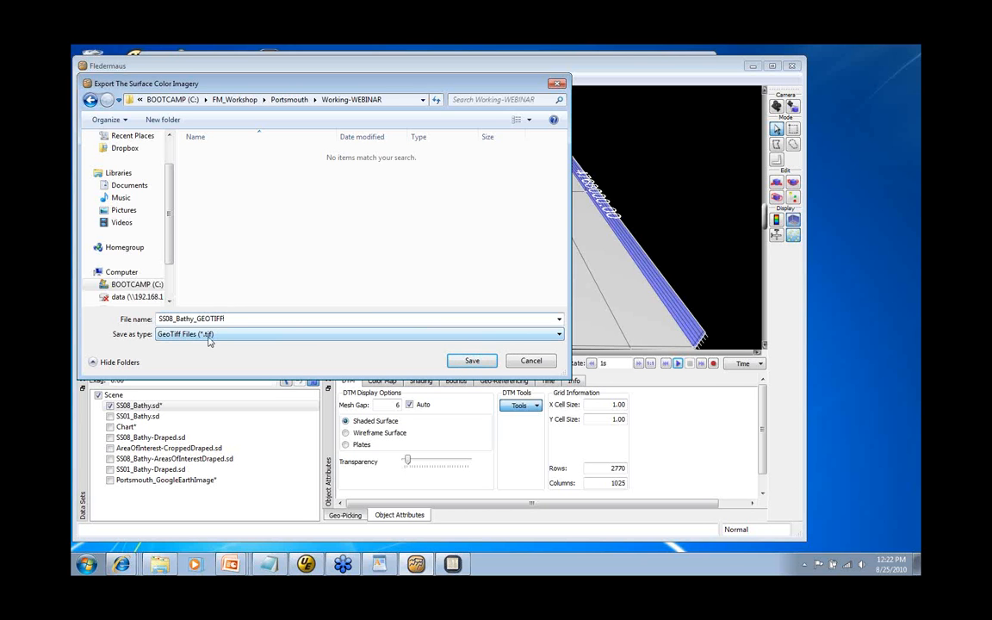
click(463, 363)
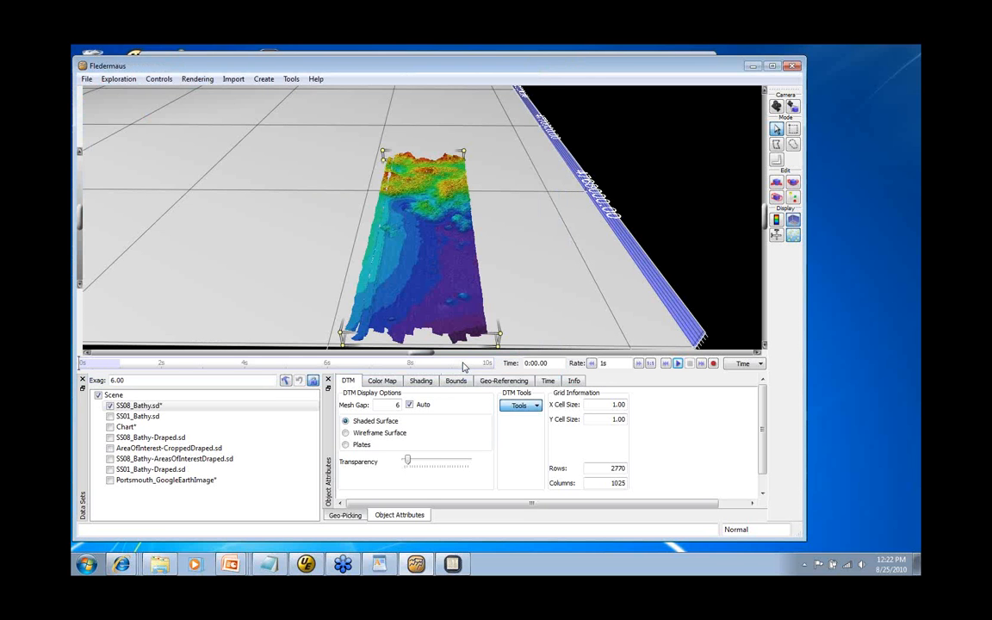
Step: Switch to Windows Explorer, examine the exported SS08_Bathy_GEOTIFF image from the Working-WEBINAR folder, and return to Fledermaus
click(168, 569)
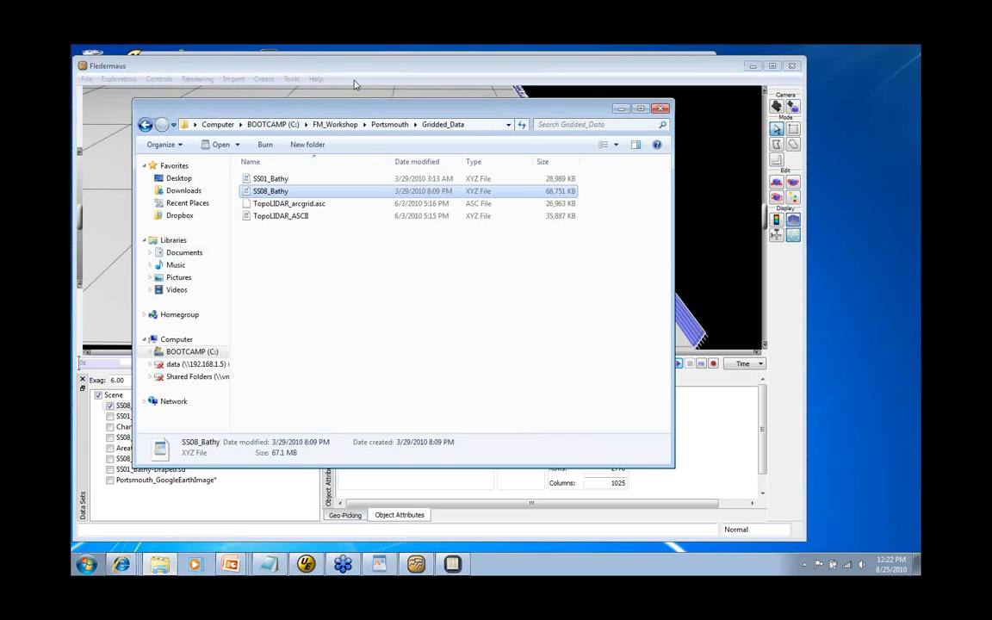
click(388, 124)
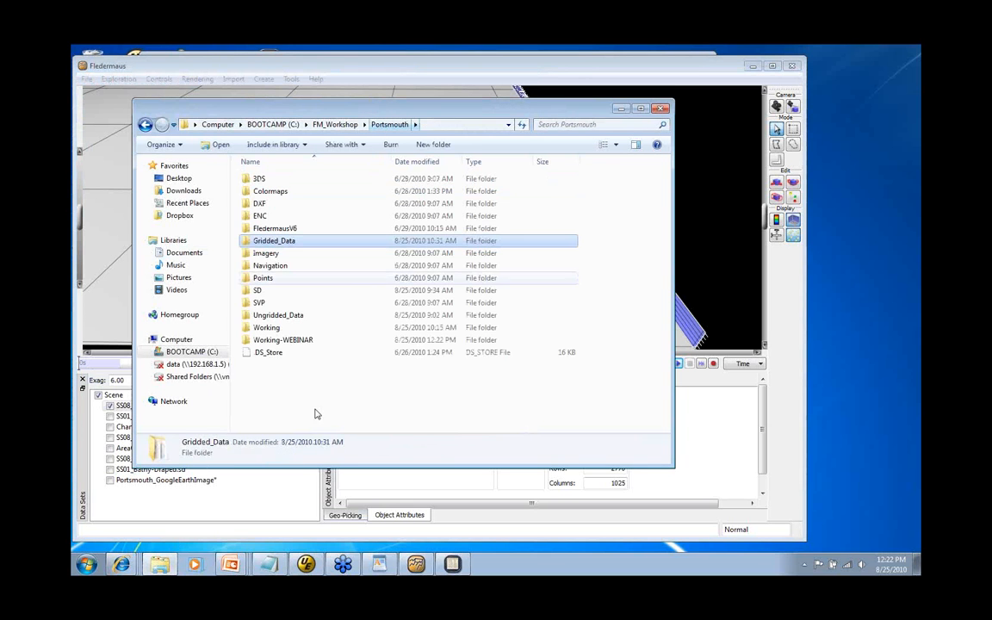
double_click(293, 340)
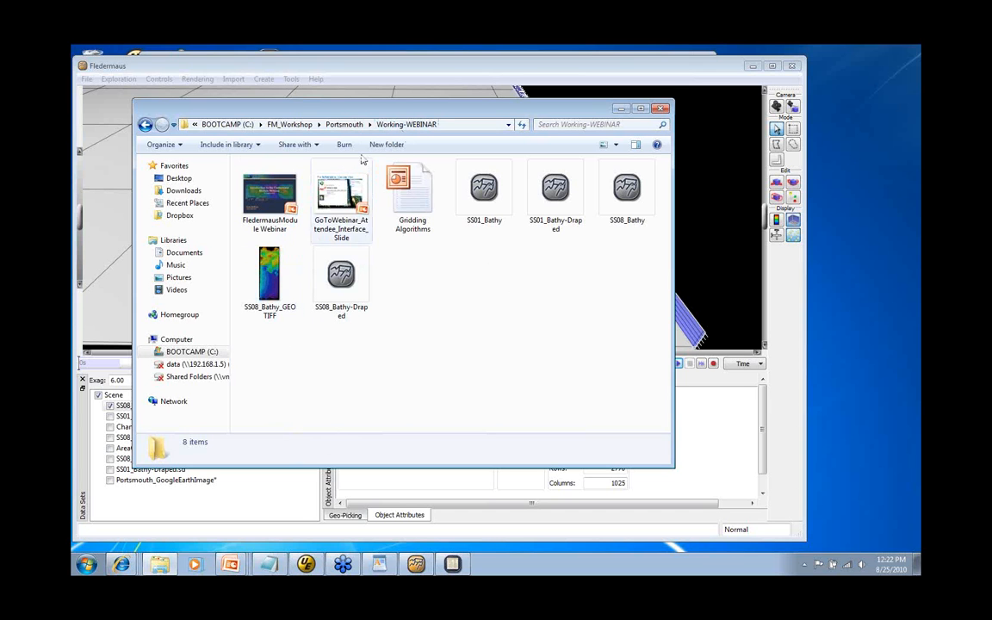
mouse_move(264, 294)
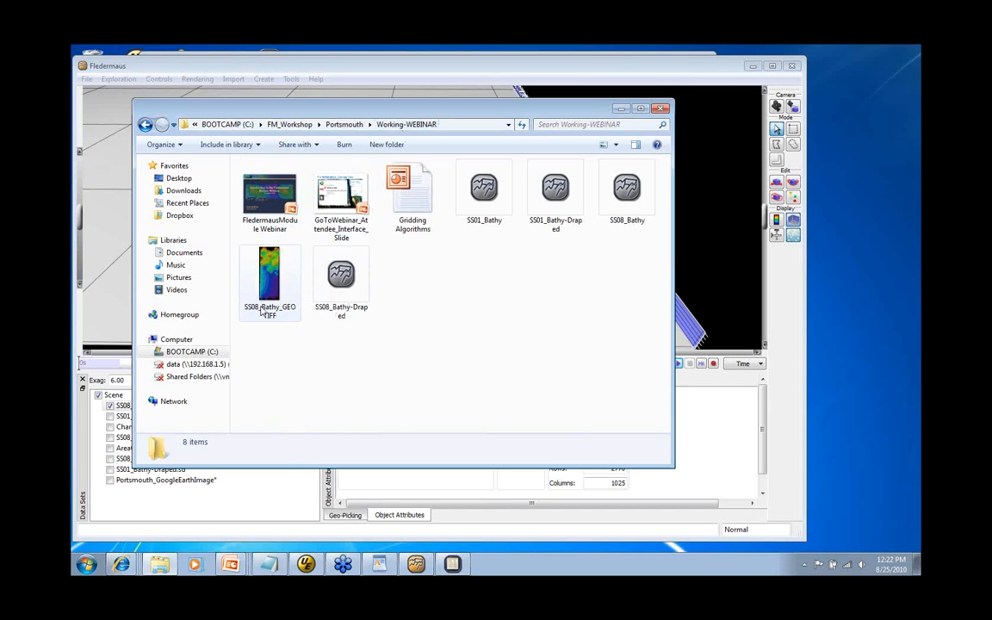
double_click(266, 288)
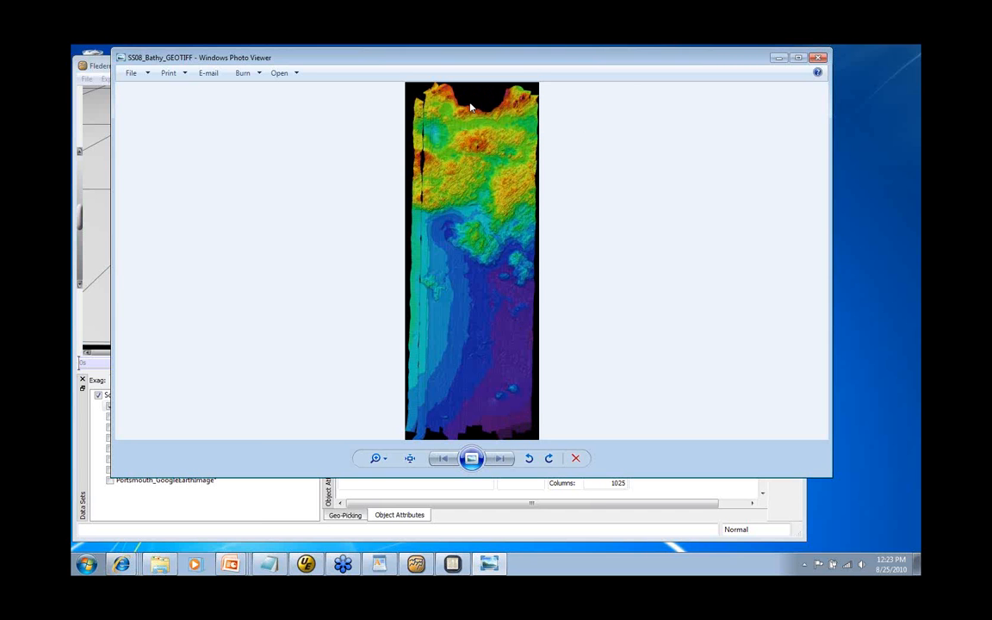
click(819, 57)
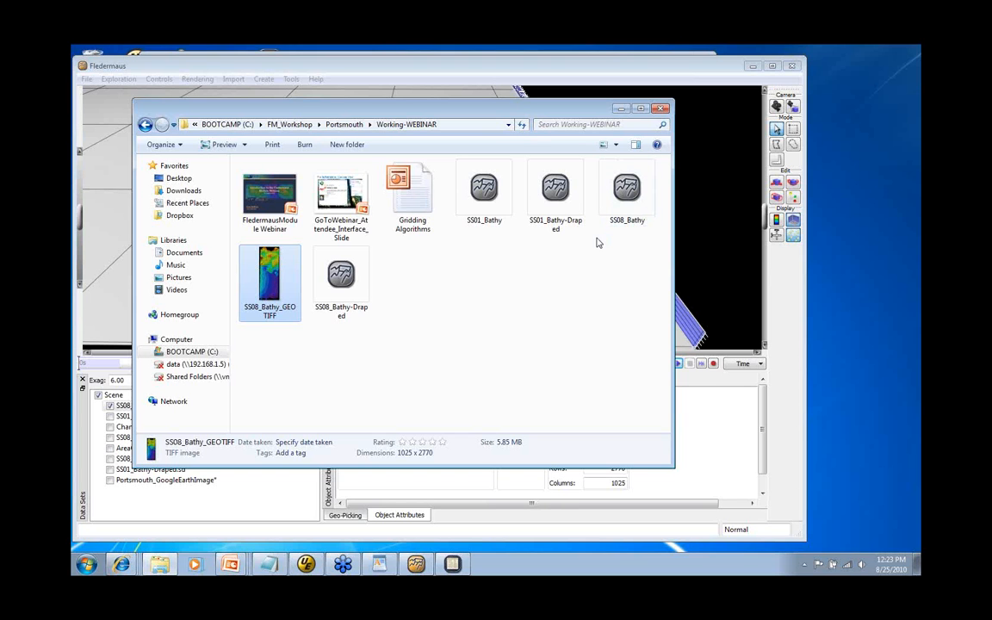
click(621, 109)
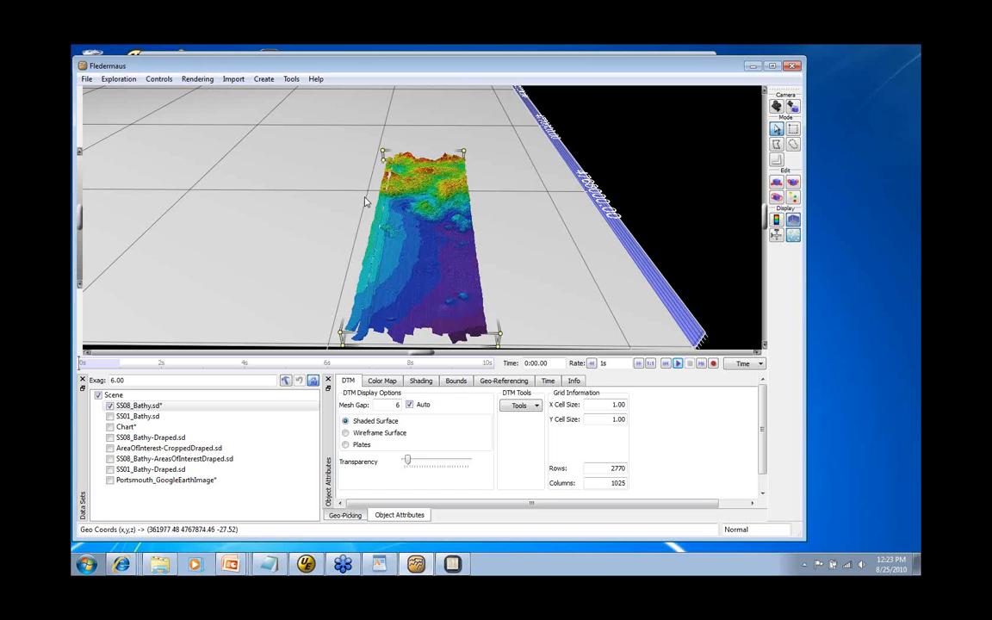
Step: View the scene from above and show all data sets, including the chart, except Portsmouth_GoogleEarthImage
click(777, 106)
drag(473, 268, 438, 259)
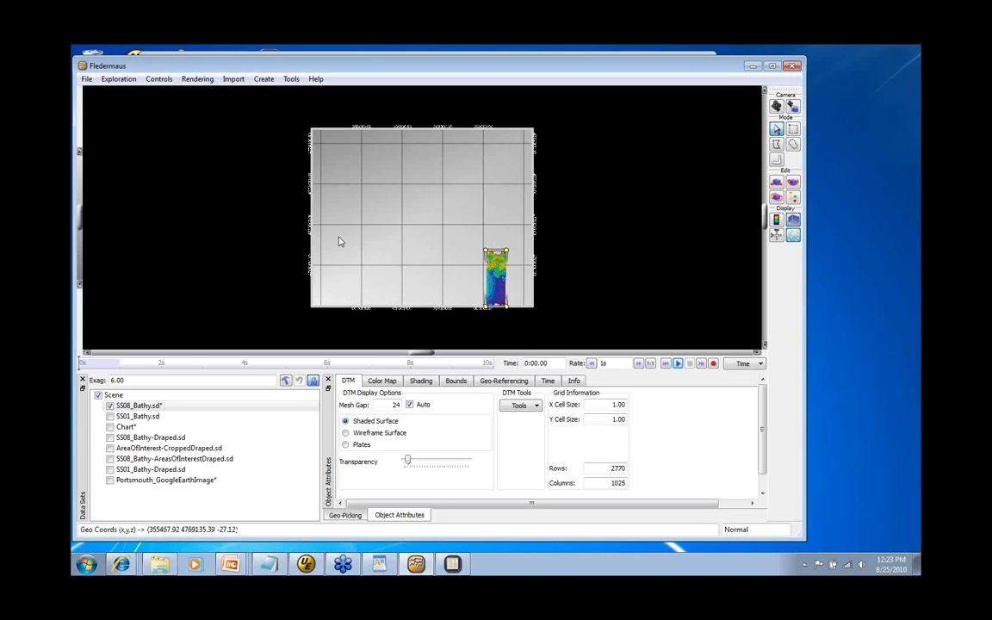
click(110, 416)
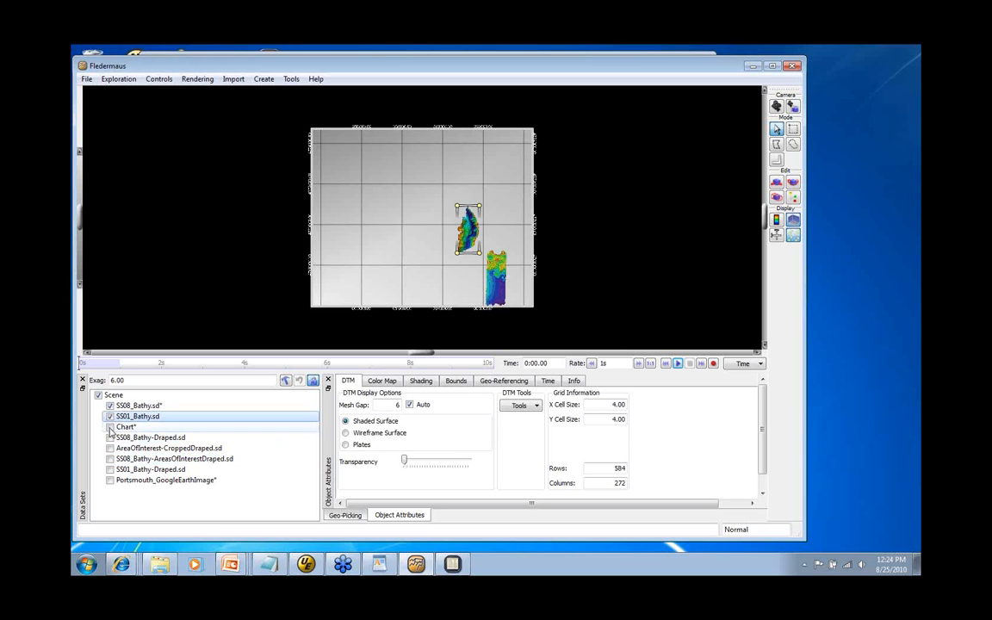
click(109, 428)
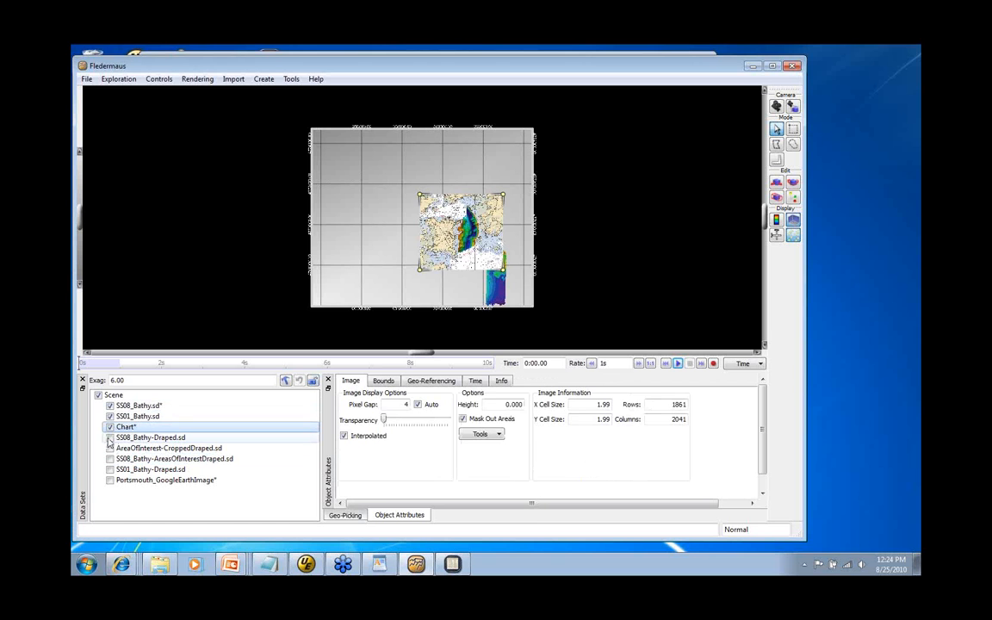
click(110, 438)
click(109, 448)
click(109, 459)
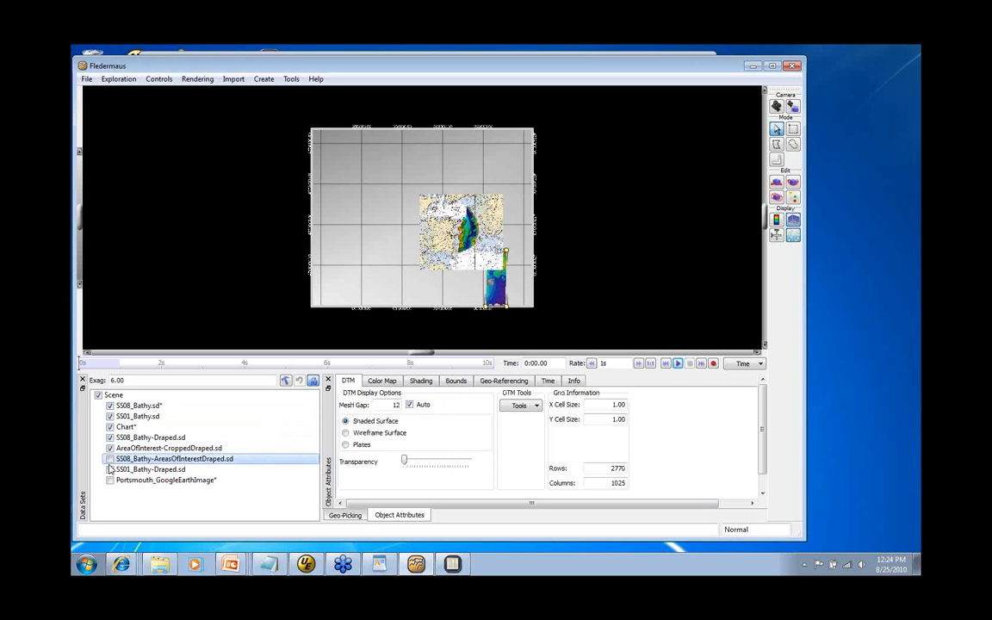
click(109, 470)
click(109, 480)
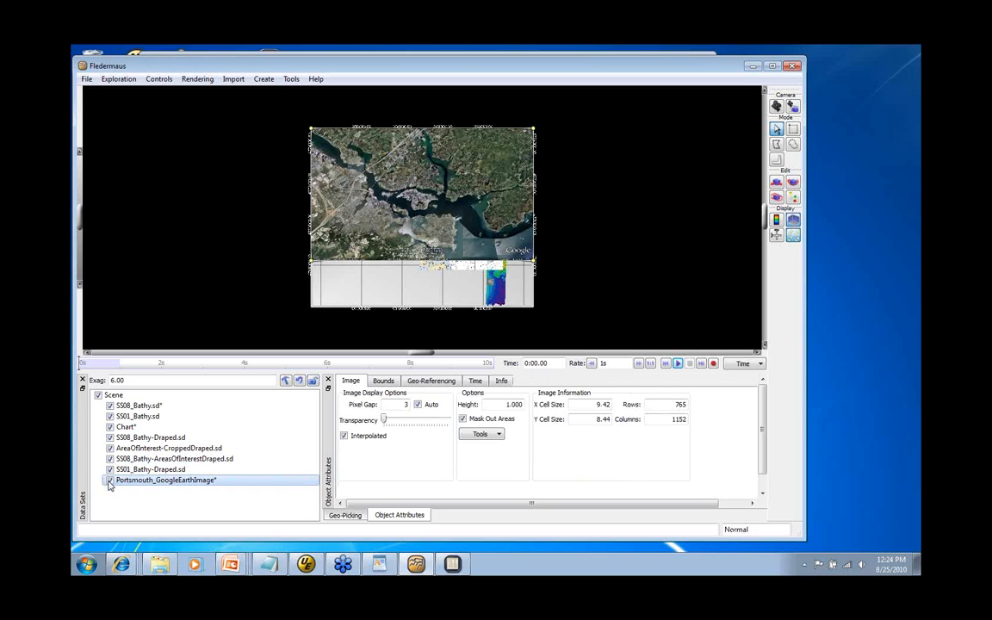
click(110, 480)
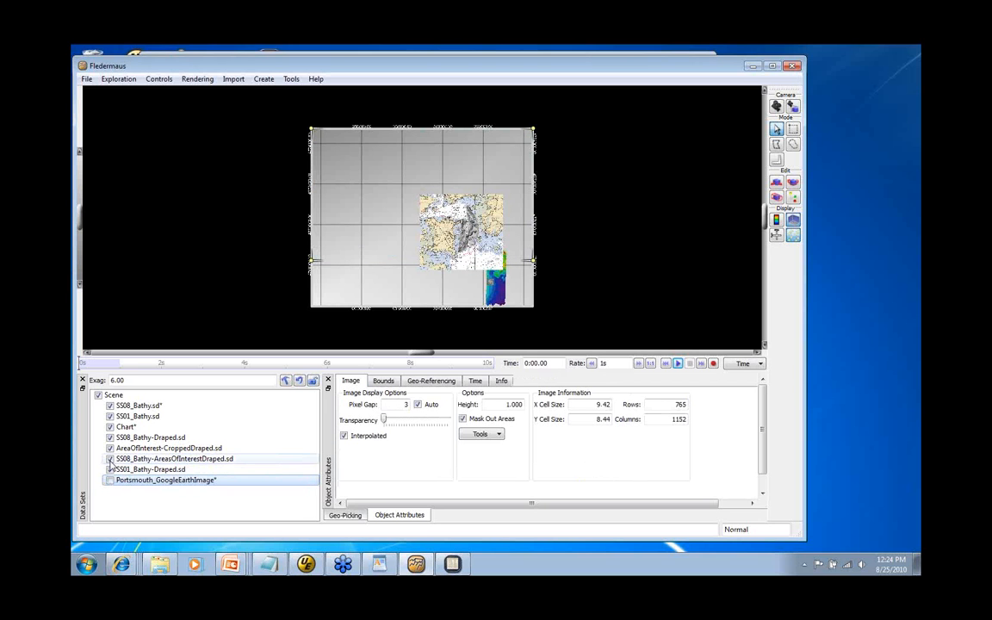
click(109, 426)
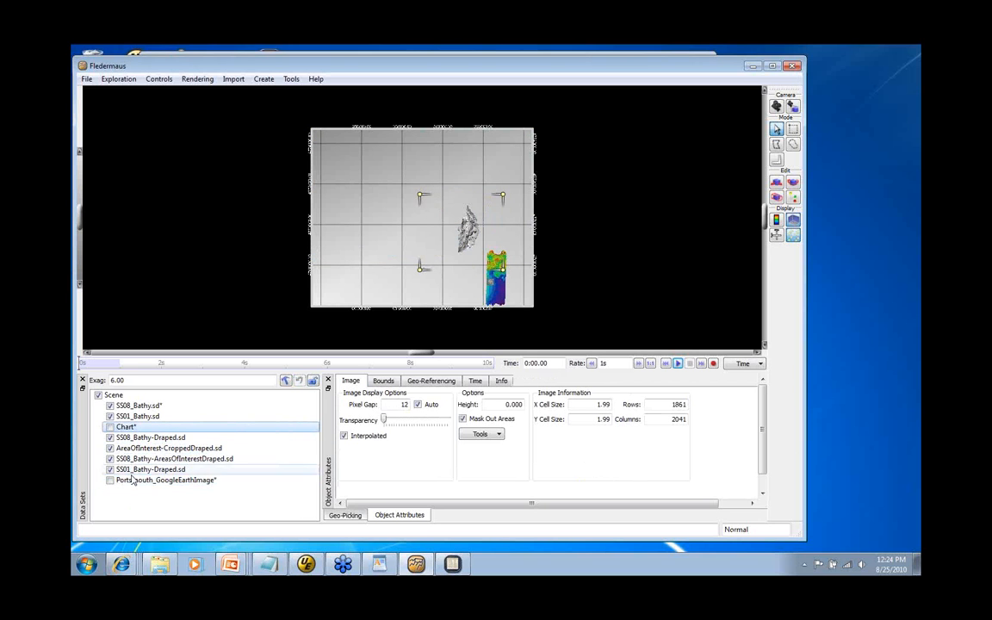
click(109, 428)
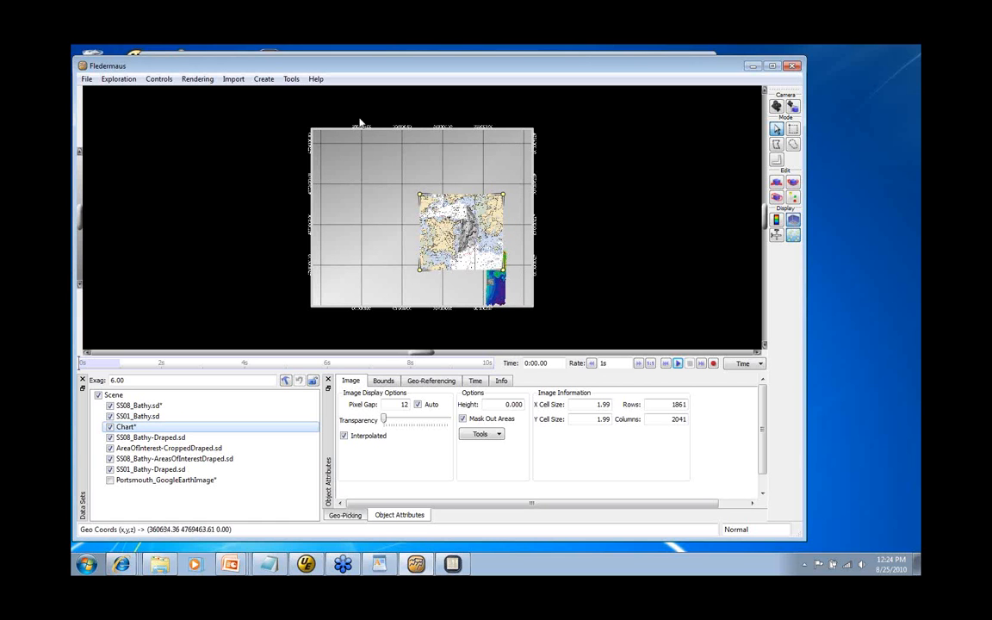
Step: Create a map sheet of the scene and set its type to Georeferenced Image (GeoTIFF) with a transparent background
click(291, 79)
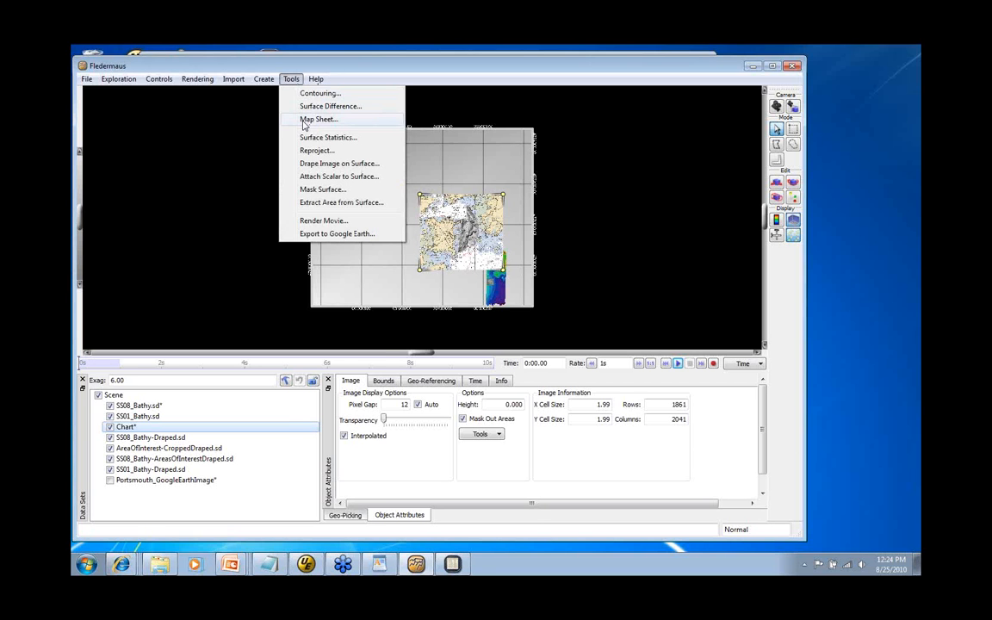
click(303, 121)
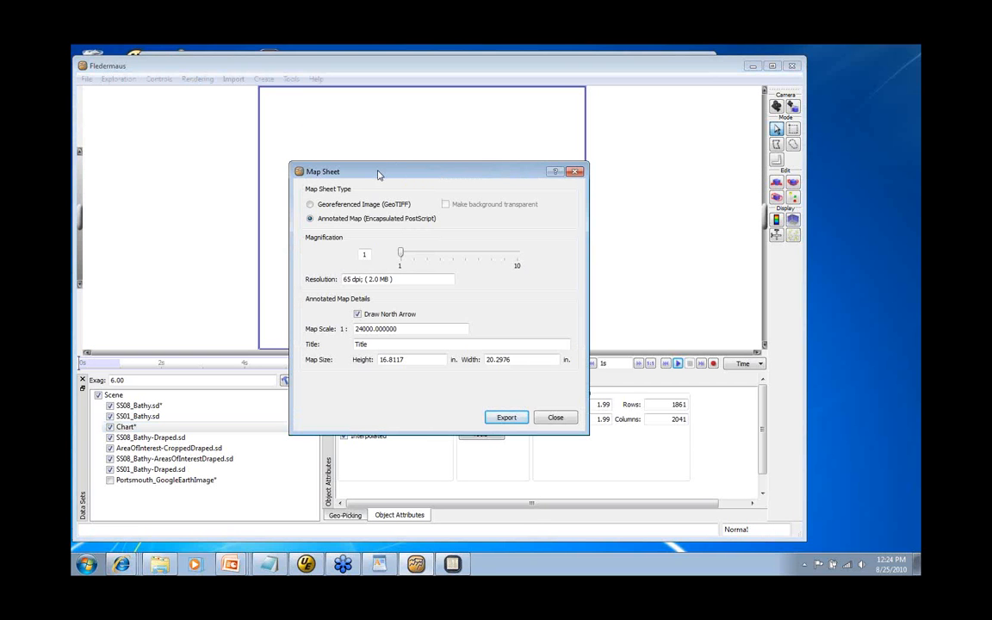
drag(377, 175, 590, 141)
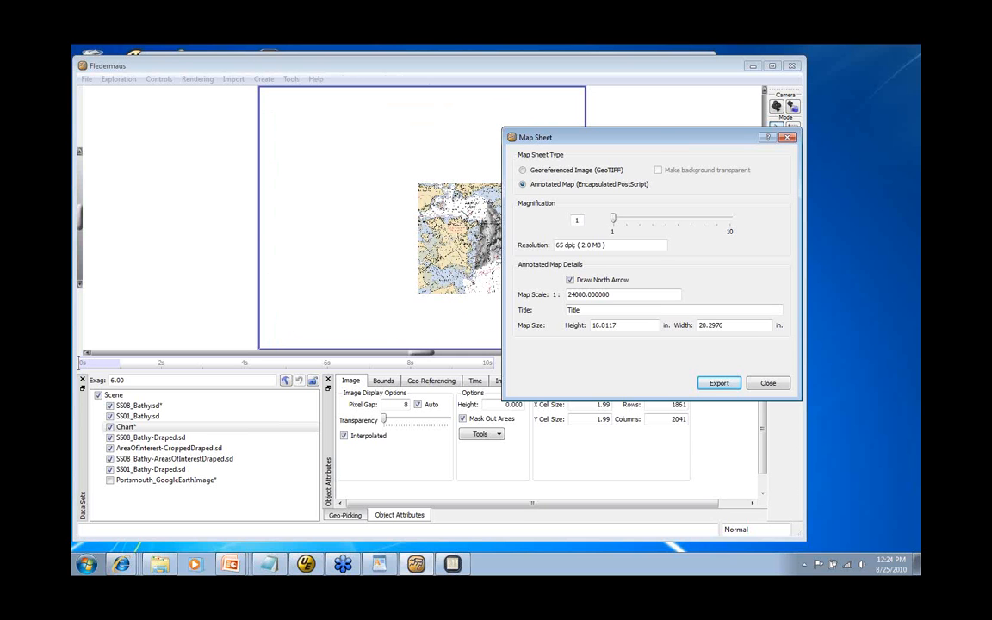
drag(666, 145, 540, 161)
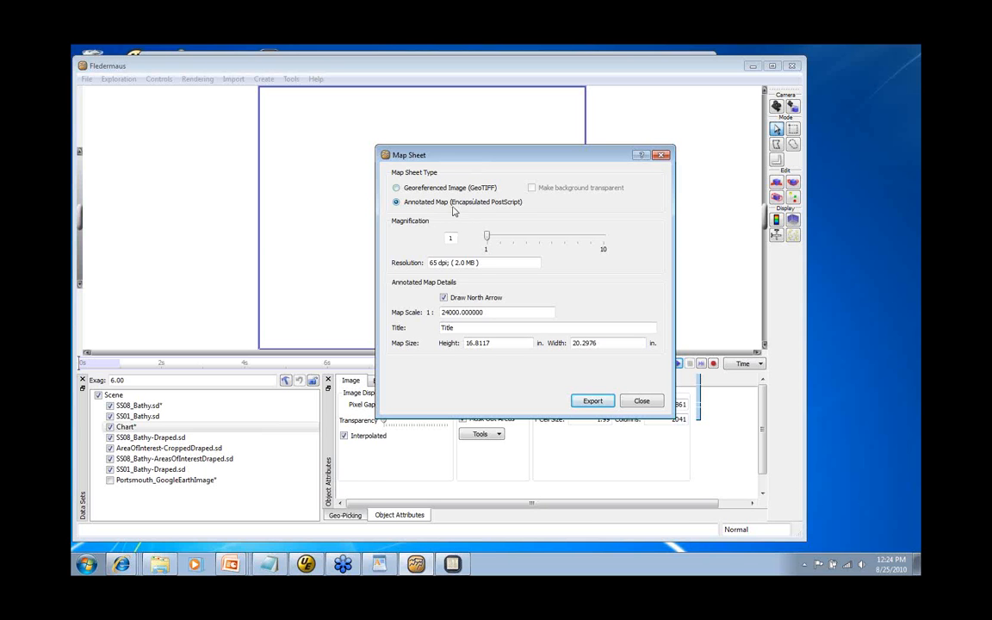
click(396, 189)
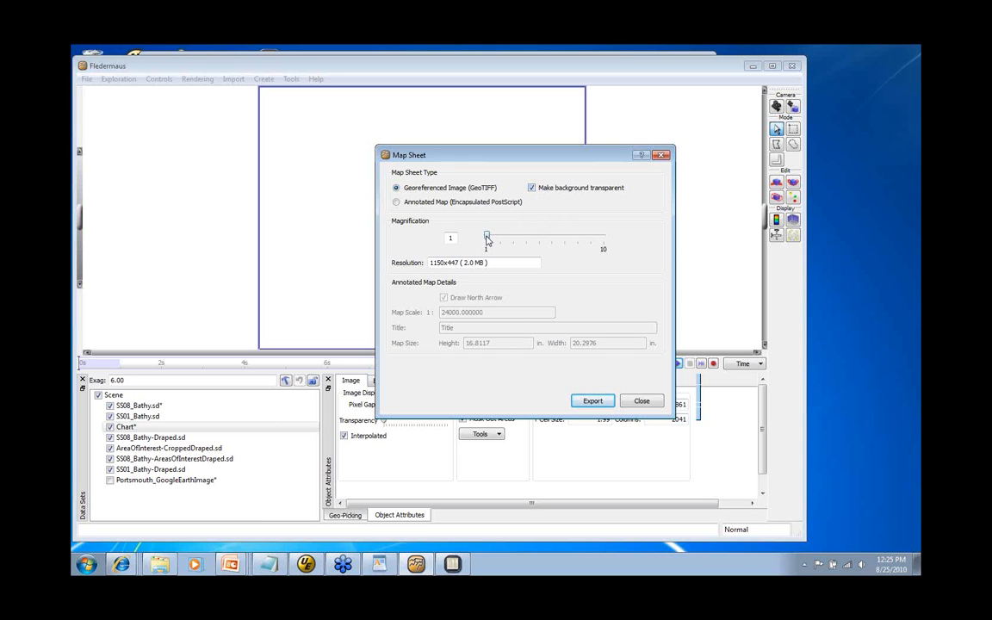
Step: Try magnification 3 and the Annotated Map type for the map sheet, and restore the GeoTIFF type at magnification 1
drag(488, 240, 512, 240)
click(397, 203)
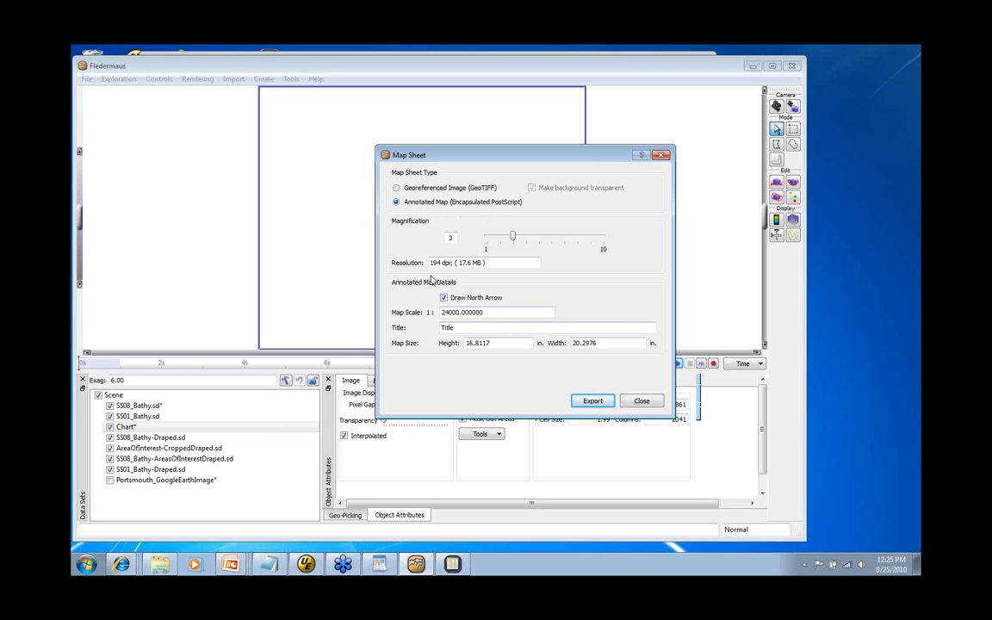
click(396, 189)
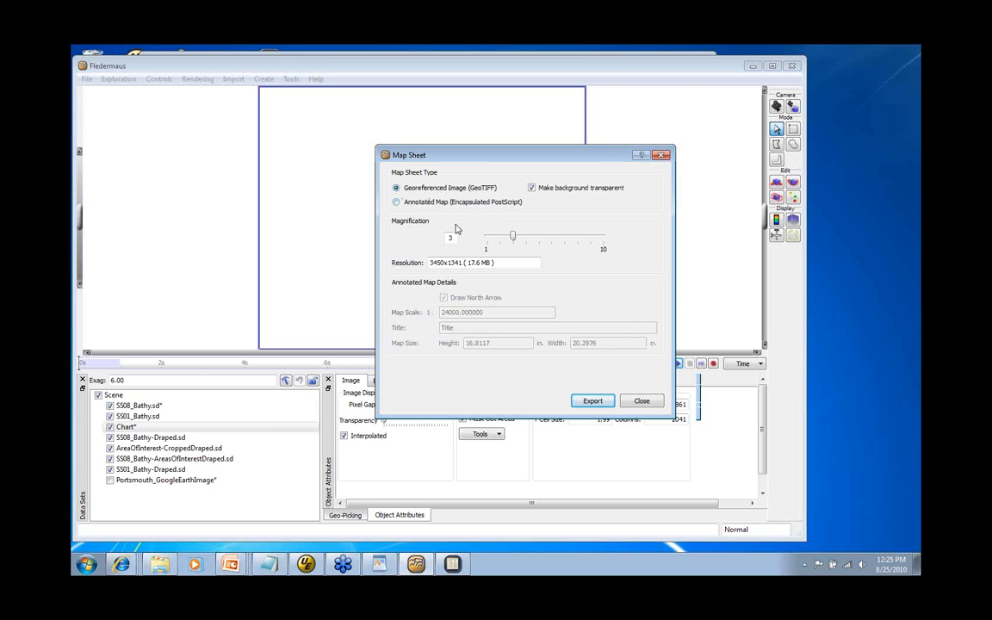
drag(515, 238, 487, 238)
Step: Export the map sheet as a GeoTIFF file named PortsmouthNH in the Working-WEBINAR folder
click(594, 402)
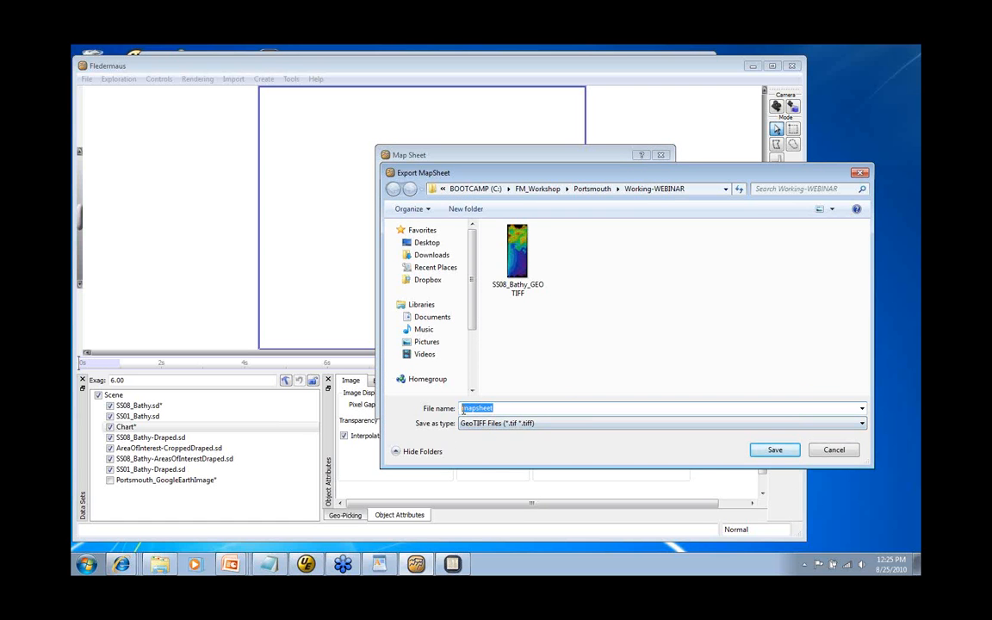
text(PortsmouthNH)
click(775, 450)
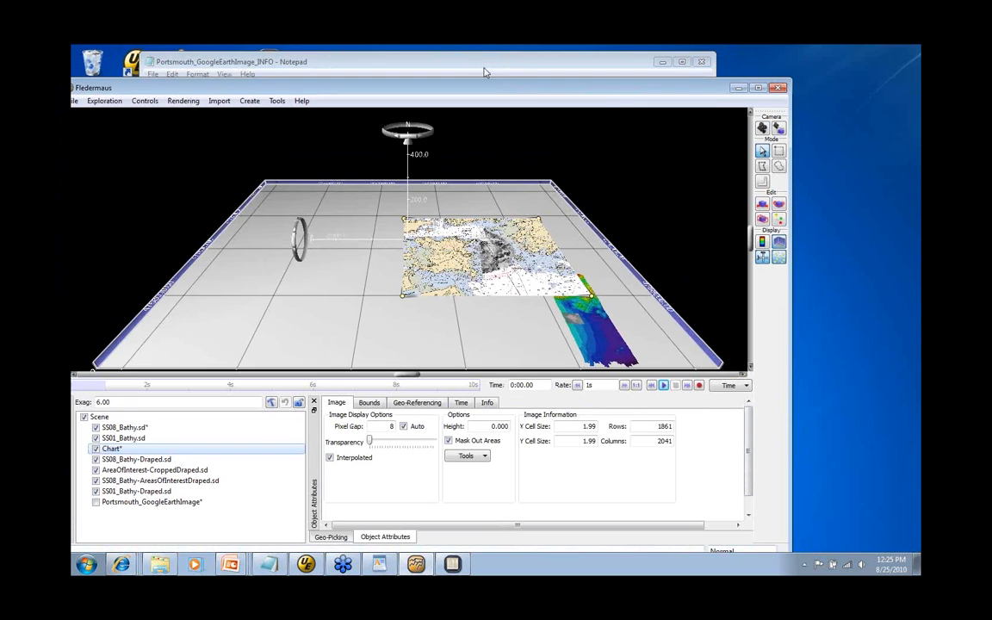
Step: Minimize the Notepad notes and examine the exported PortsmouthNH image from the Working-WEBINAR folder in Windows Photo Viewer
click(436, 69)
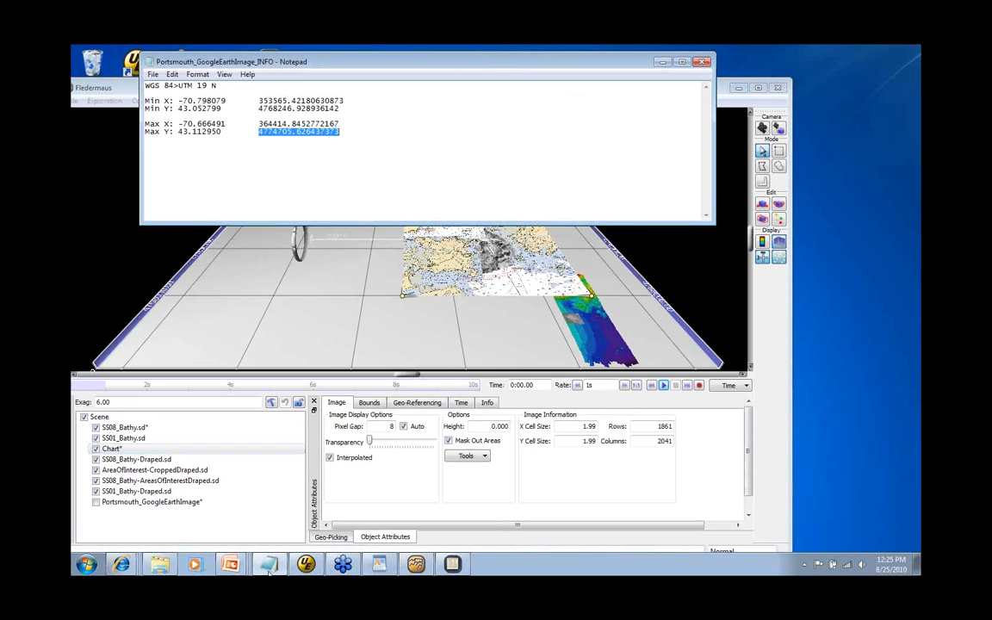
click(661, 62)
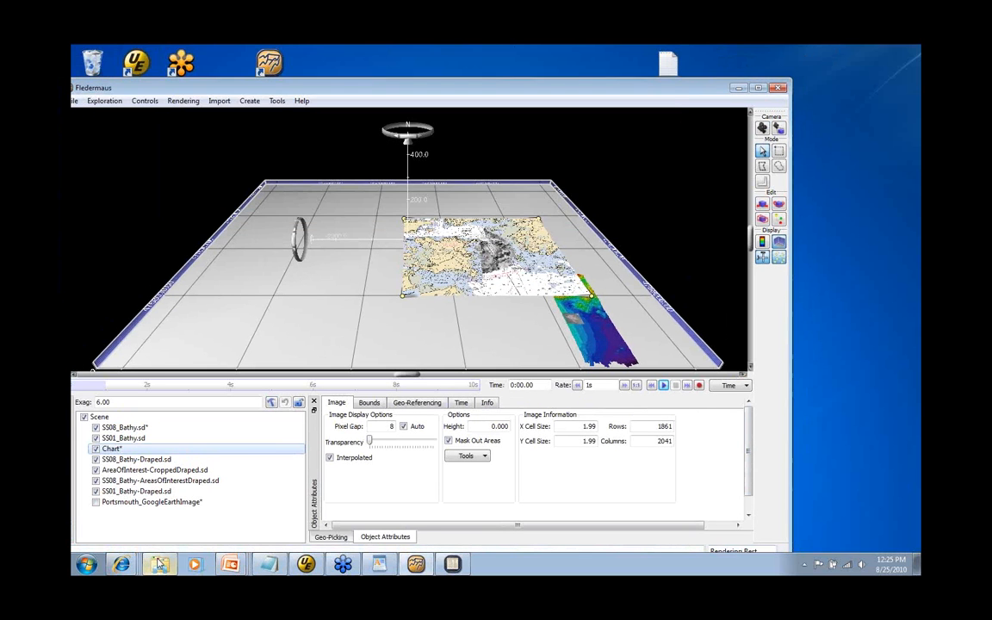
click(159, 564)
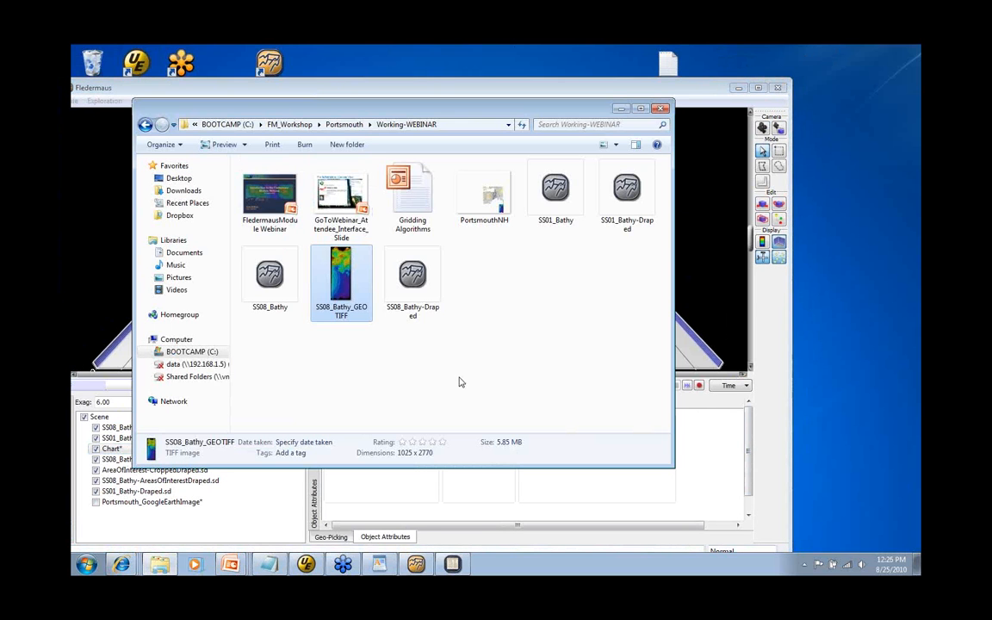
double_click(470, 211)
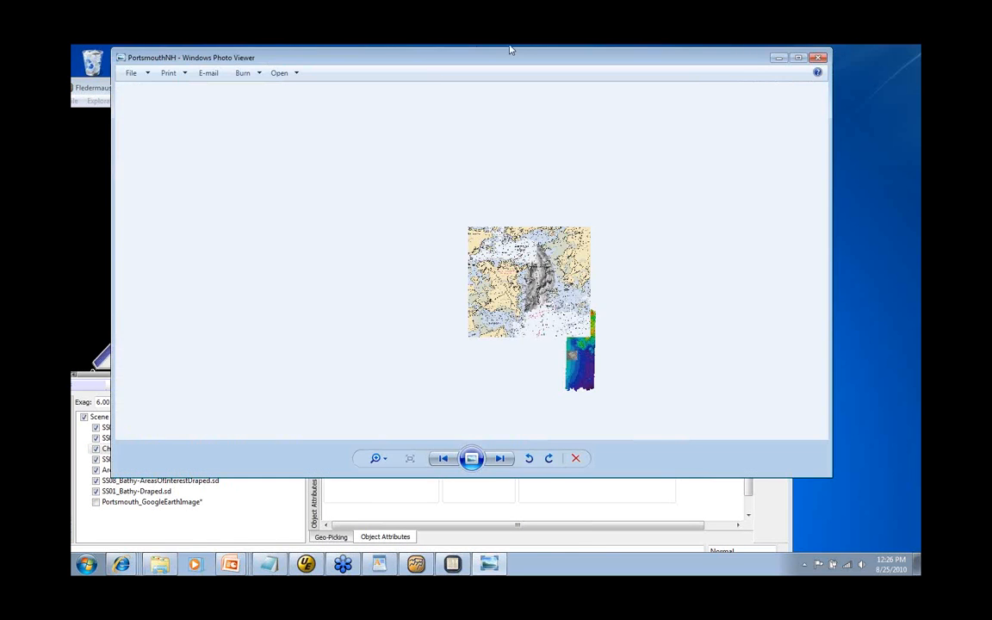
drag(510, 58, 484, 65)
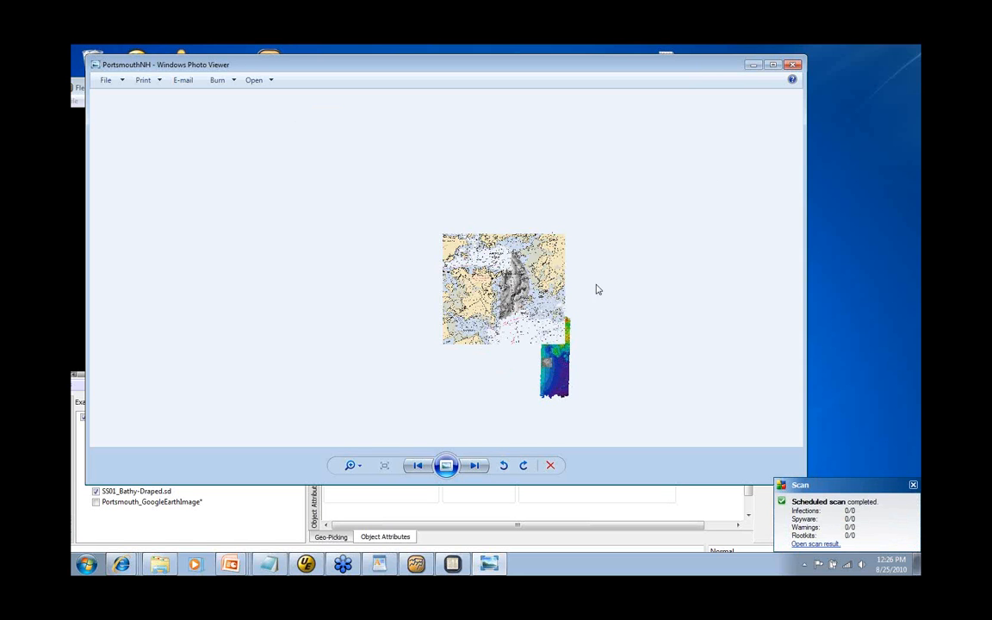
Step: Close the PortsmouthNH preview, minimize the folder window and frame a close-up perspective of the grey harbor bathymetry on the chart
click(792, 66)
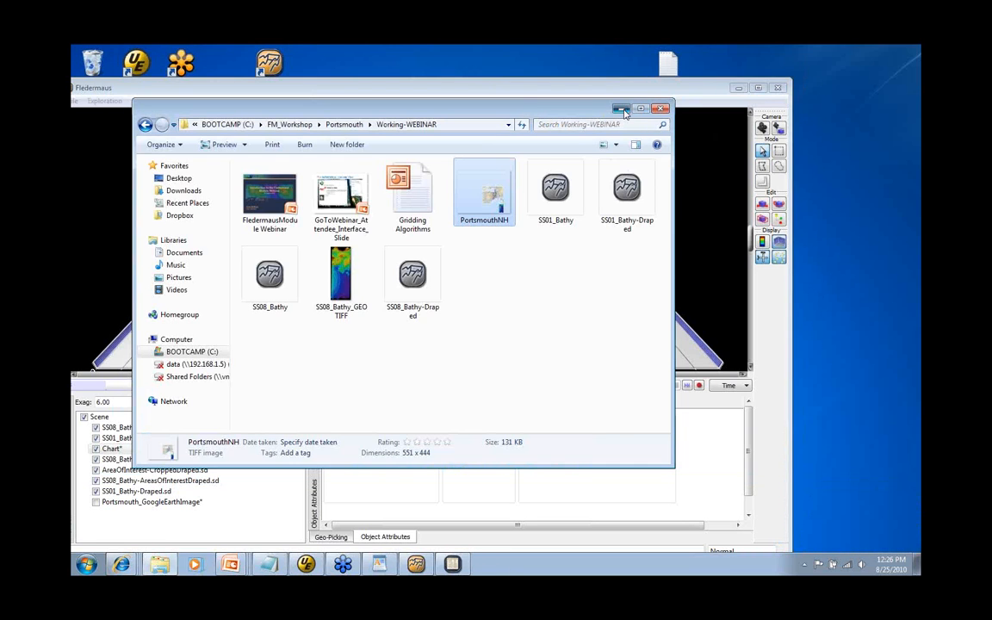
click(622, 109)
drag(594, 86, 555, 51)
double_click(459, 204)
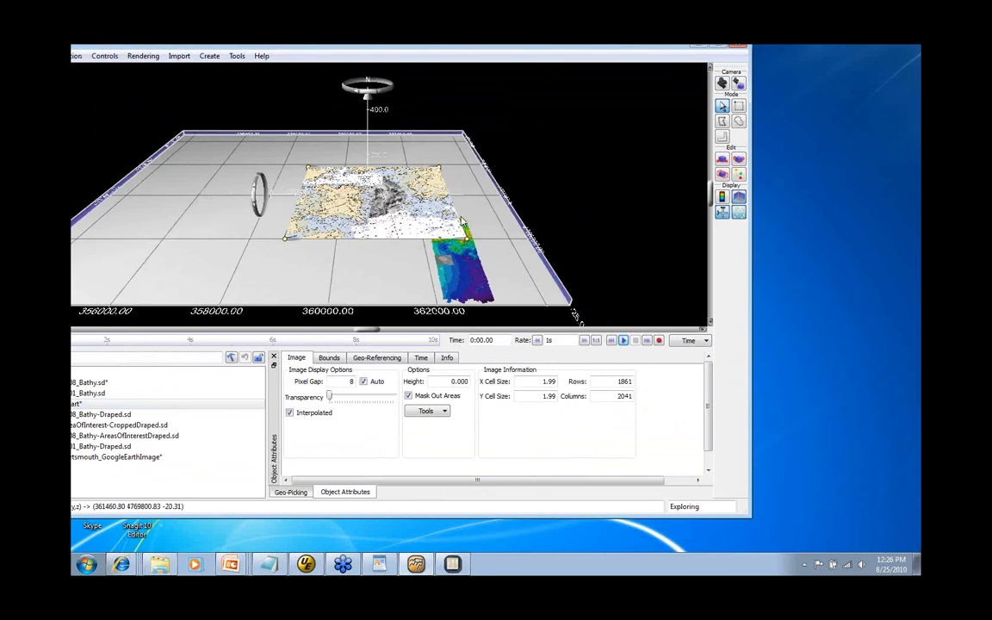
double_click(362, 225)
double_click(367, 171)
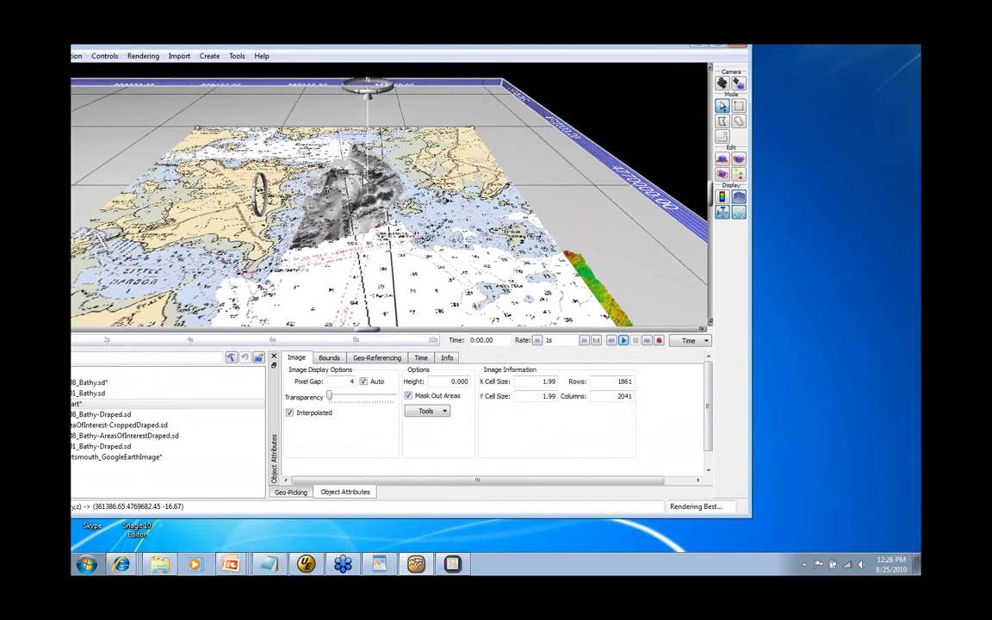
double_click(347, 233)
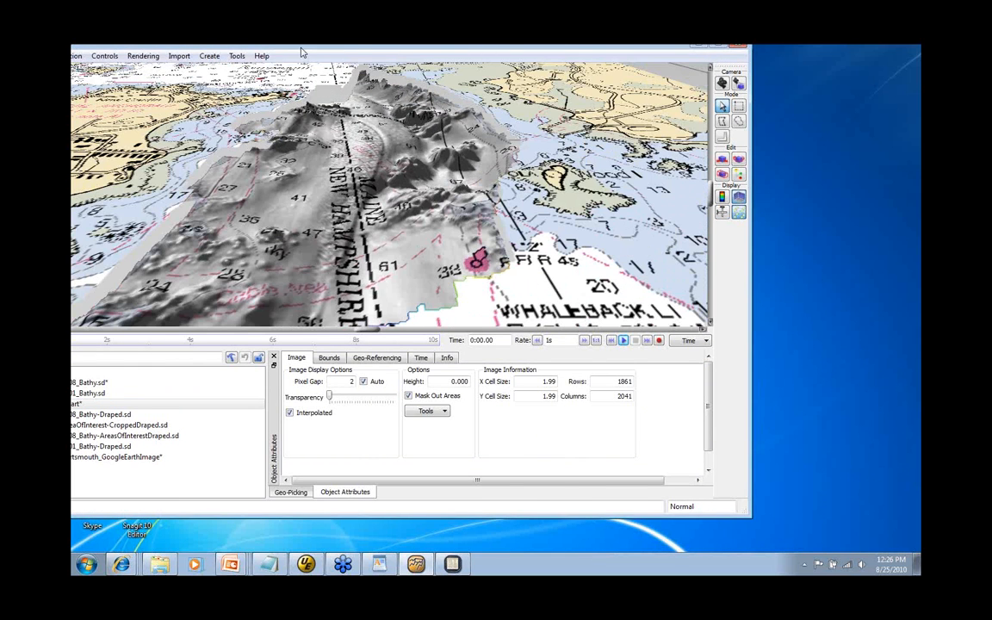
drag(301, 54, 368, 65)
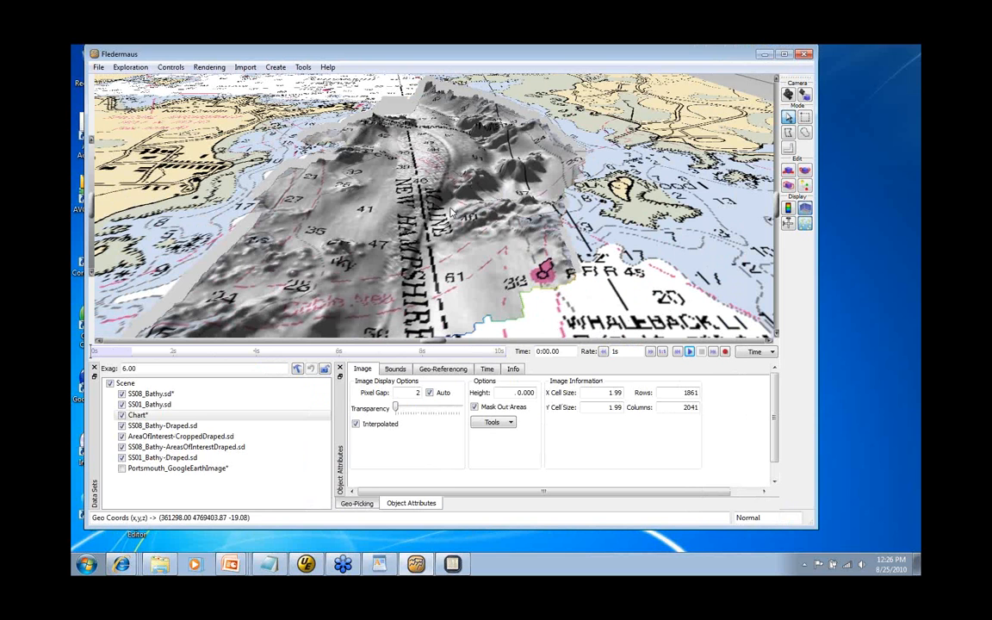
Step: Save a screen capture of the current view as a TIFF named MainHarbor.tif in the Working-WEBINAR folder at magnification 1
click(99, 67)
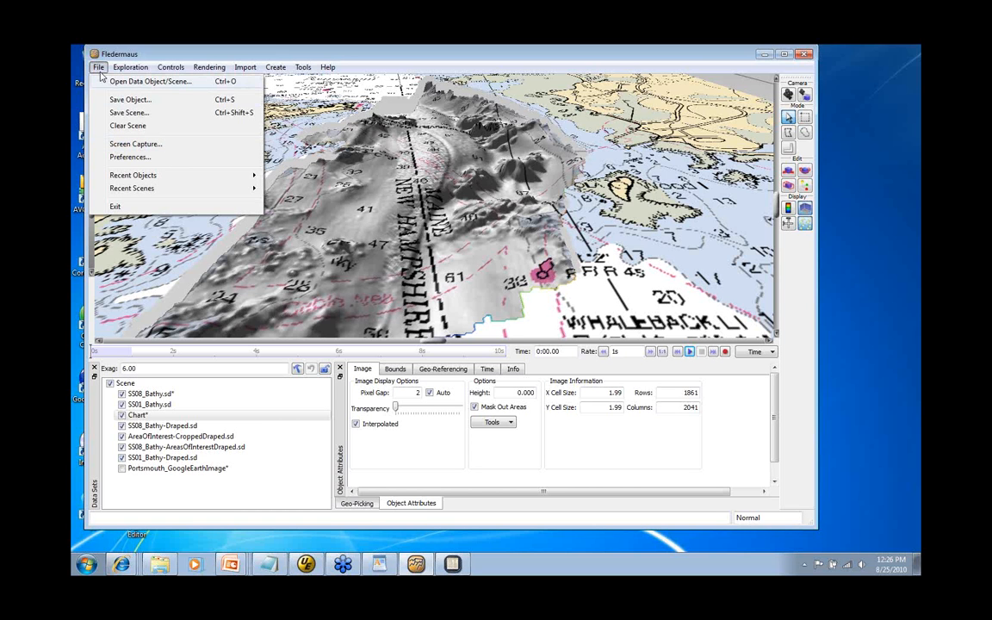
click(171, 149)
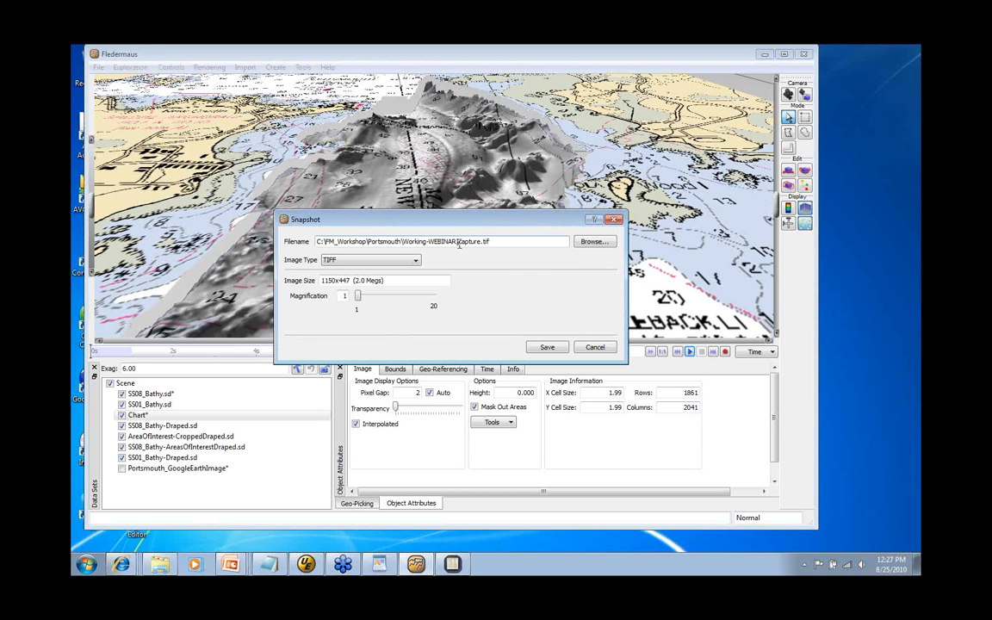
drag(459, 241, 479, 245)
text(MainHarbor)
click(414, 260)
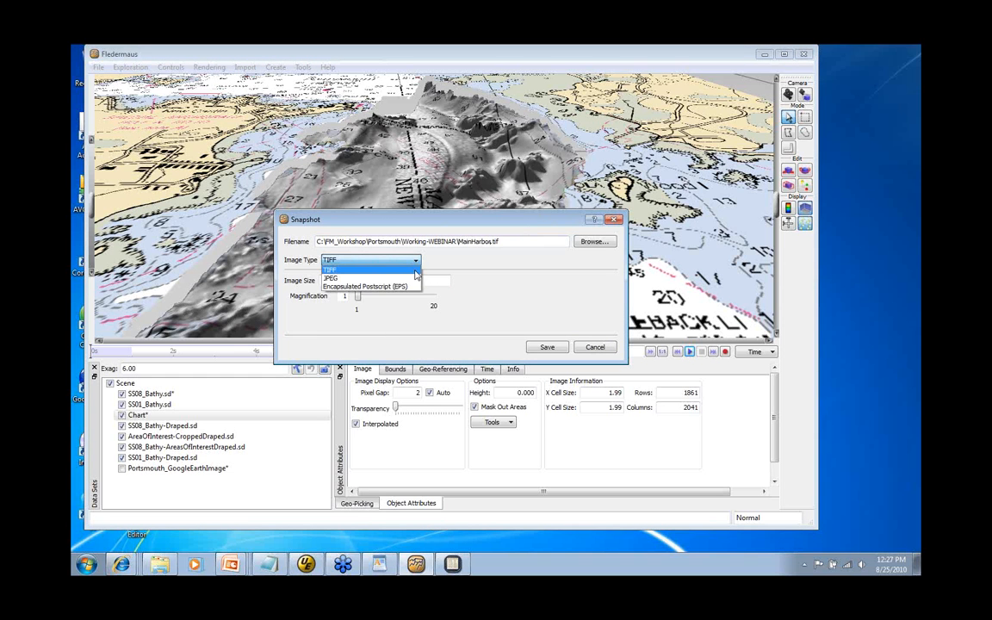
click(463, 326)
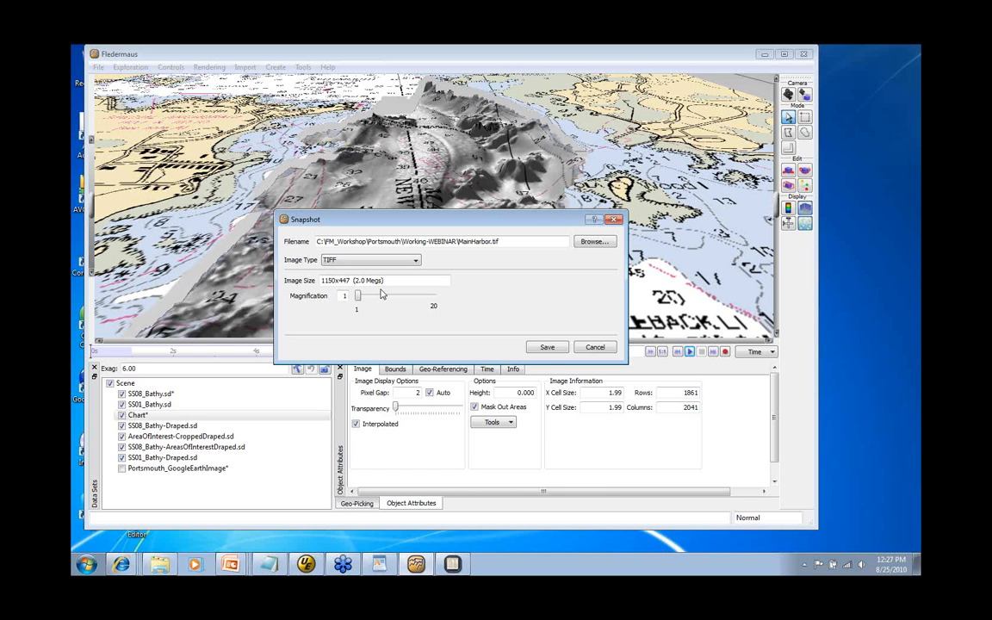
click(547, 346)
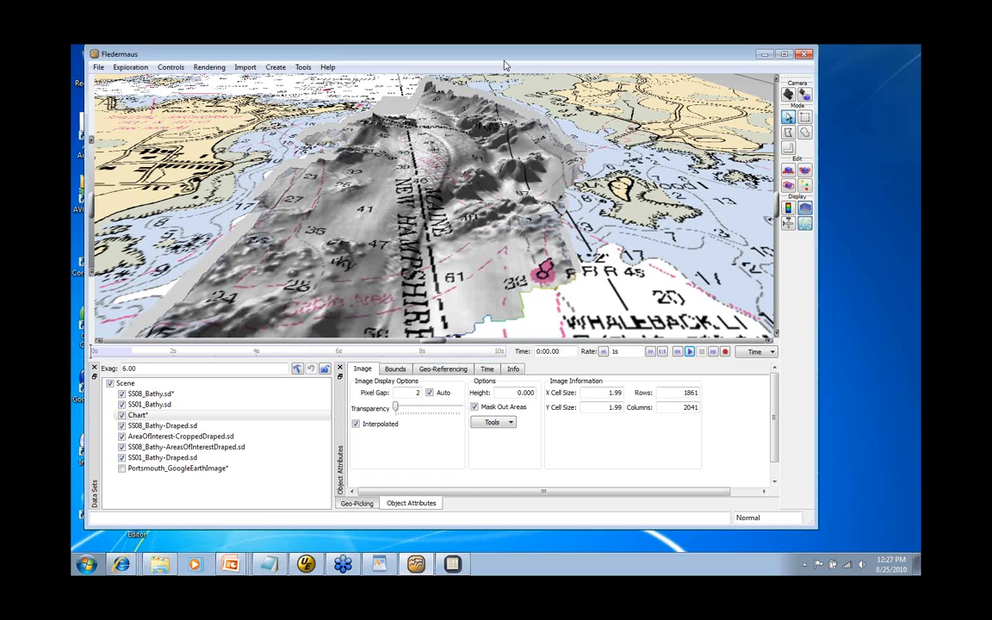
Step: Examine the MainHarbor image from the Working-WEBINAR folder in Windows Photo Viewer, and return to the Fledermaus scene
click(161, 566)
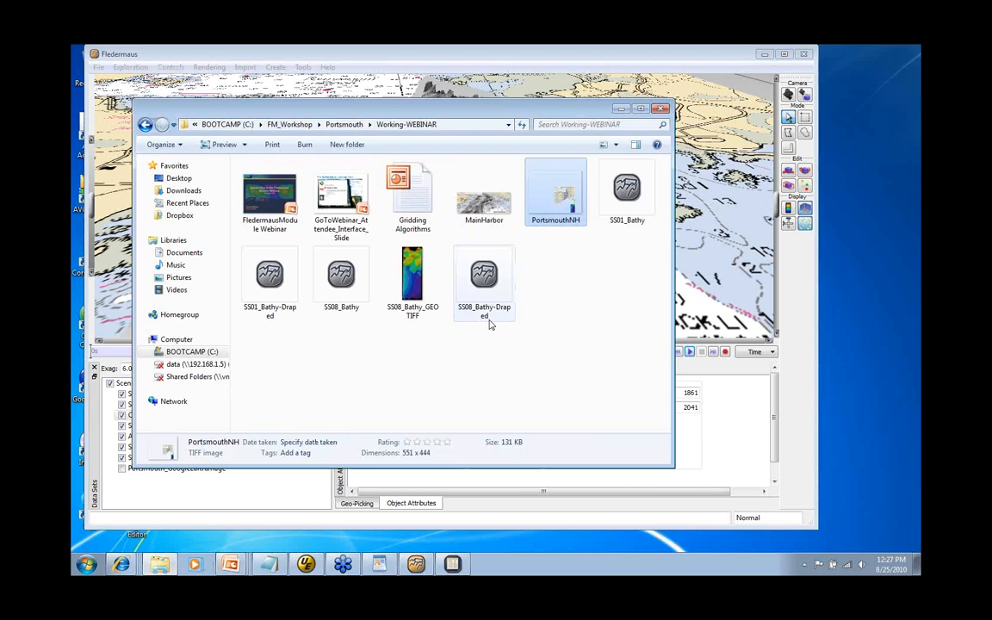
double_click(480, 207)
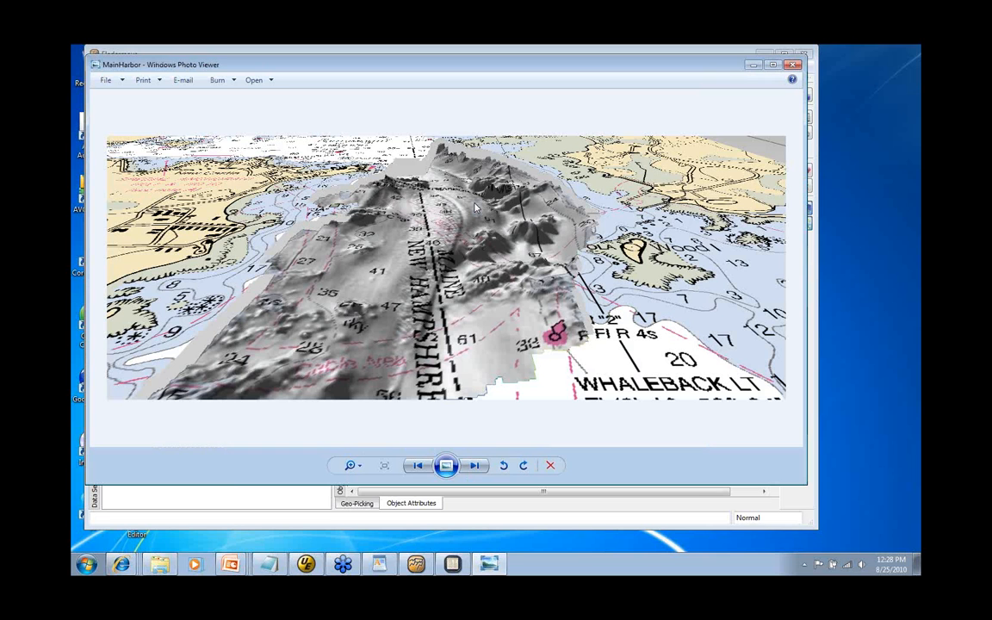
click(755, 69)
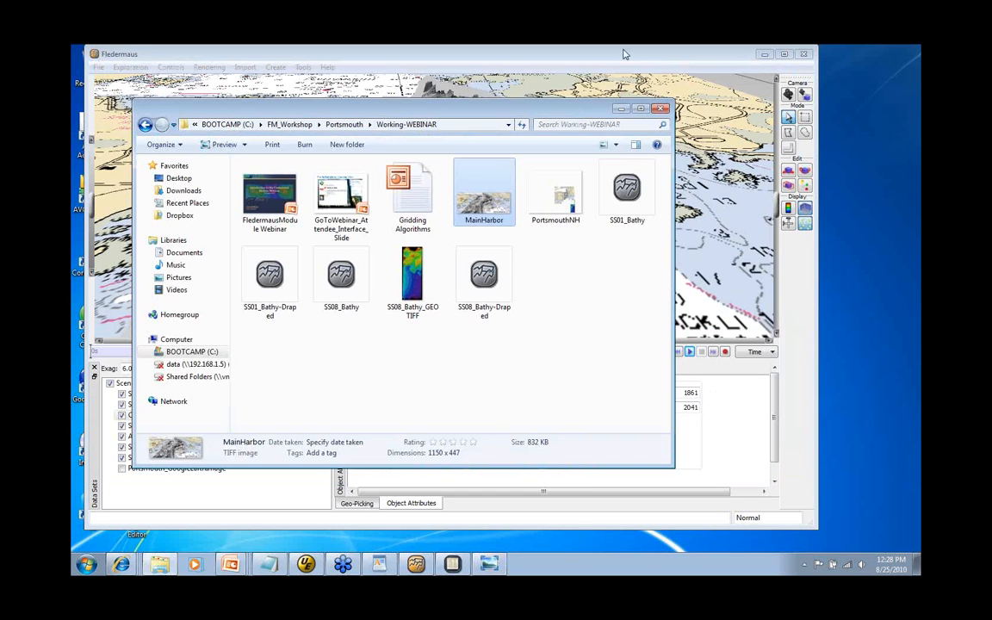
click(620, 109)
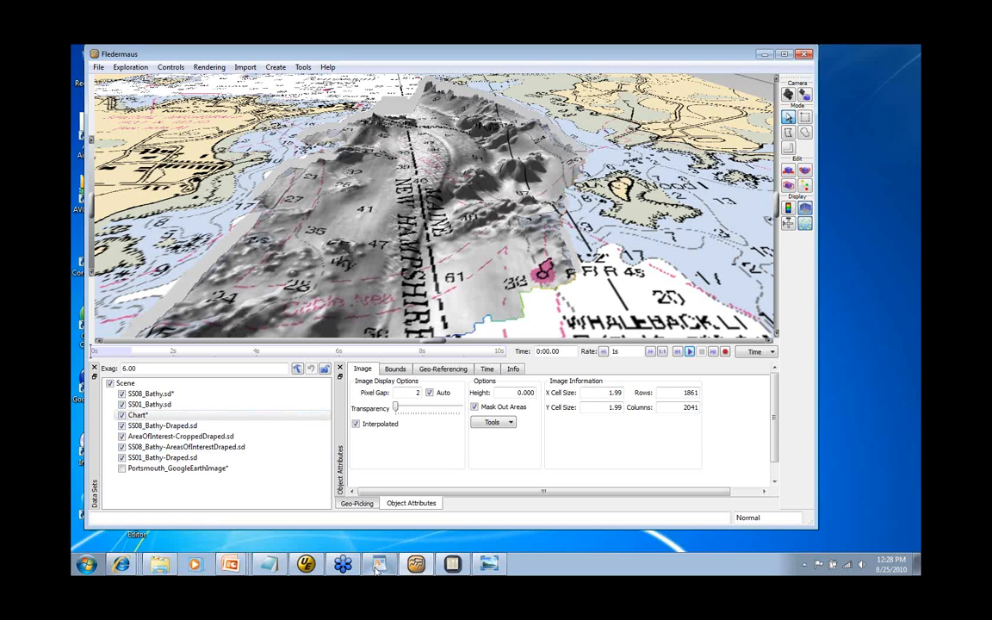
mouse_move(376, 566)
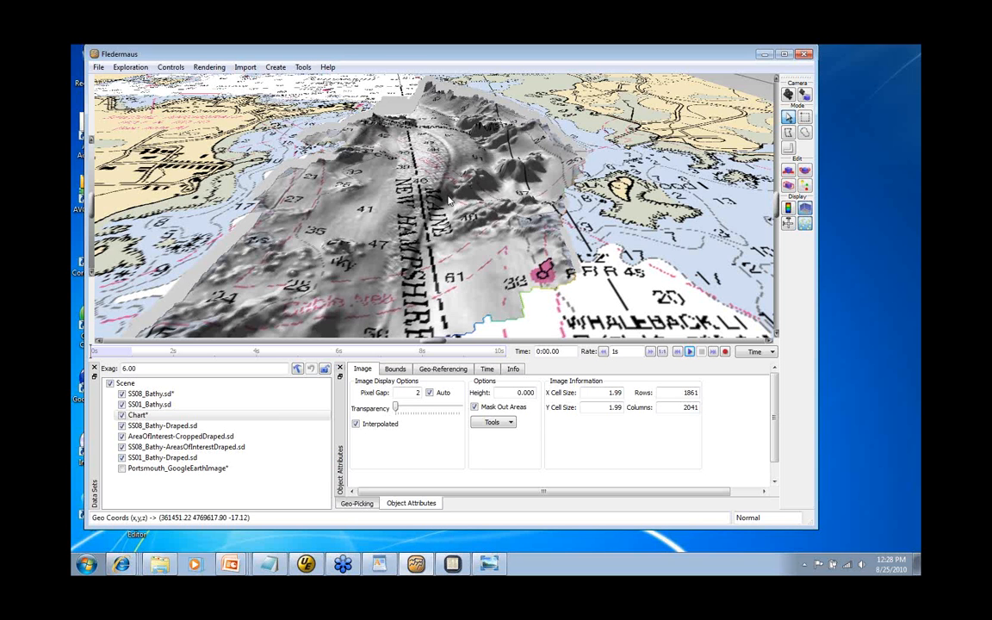
Step: Hide every visible data set except SS08_Bathy and SS08_Bathy-AreasOfInterestDraped, and frame the colored bathymetry strip
click(785, 96)
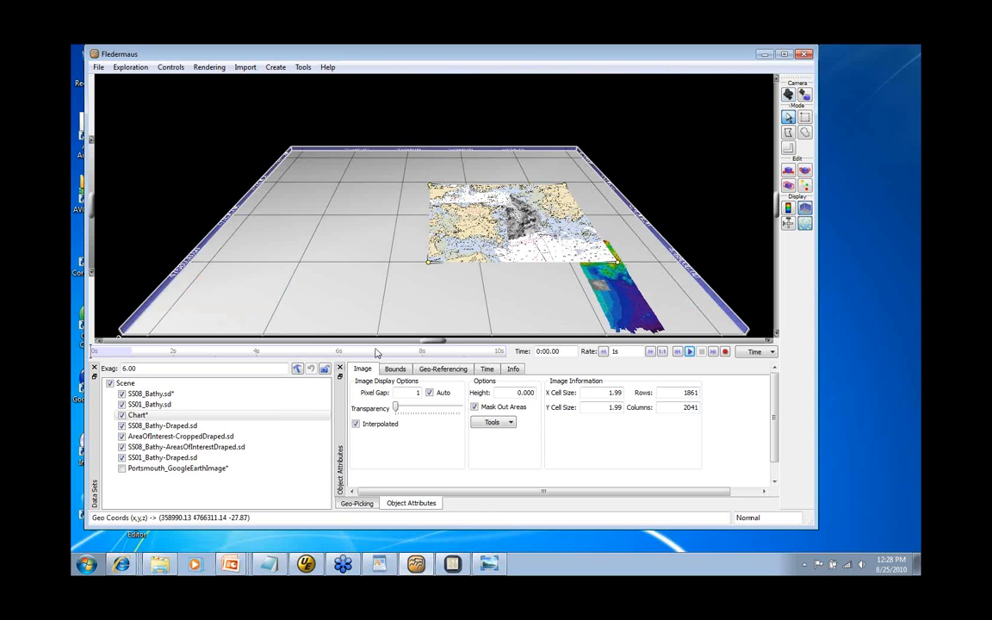
click(121, 404)
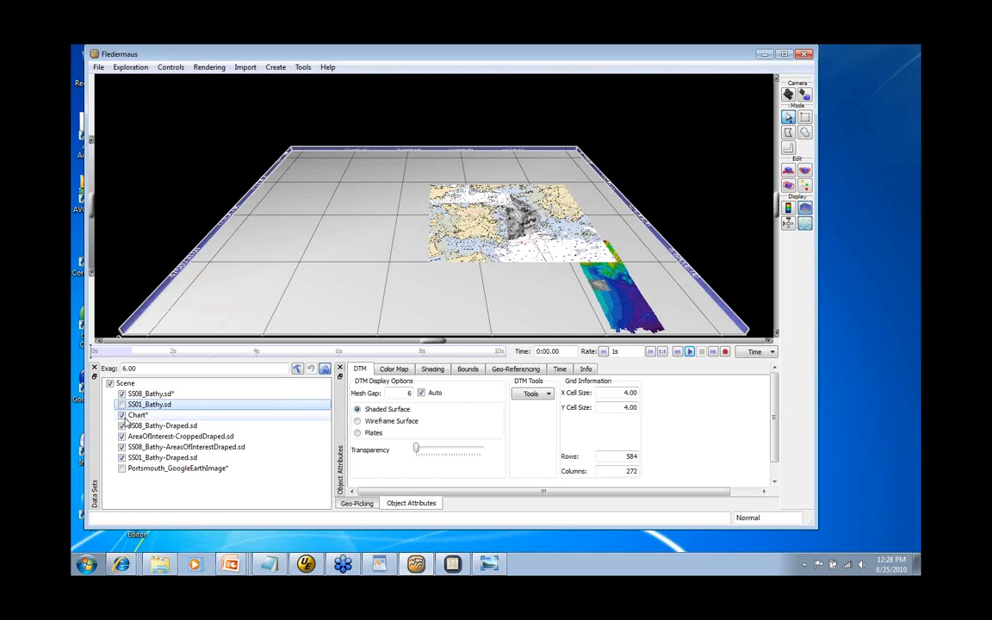
click(121, 415)
click(121, 425)
click(122, 436)
click(122, 436)
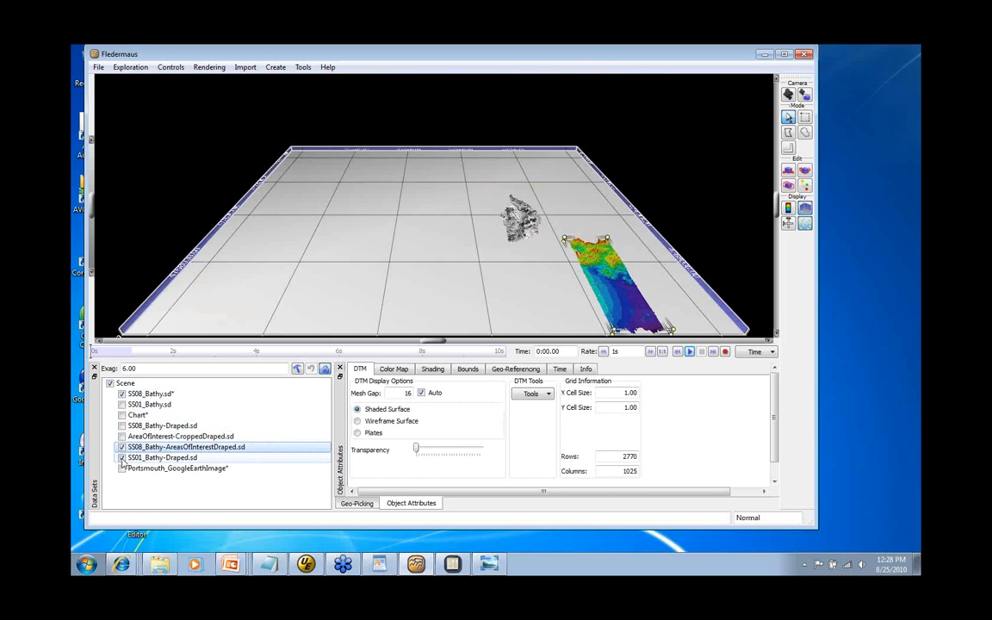
click(122, 457)
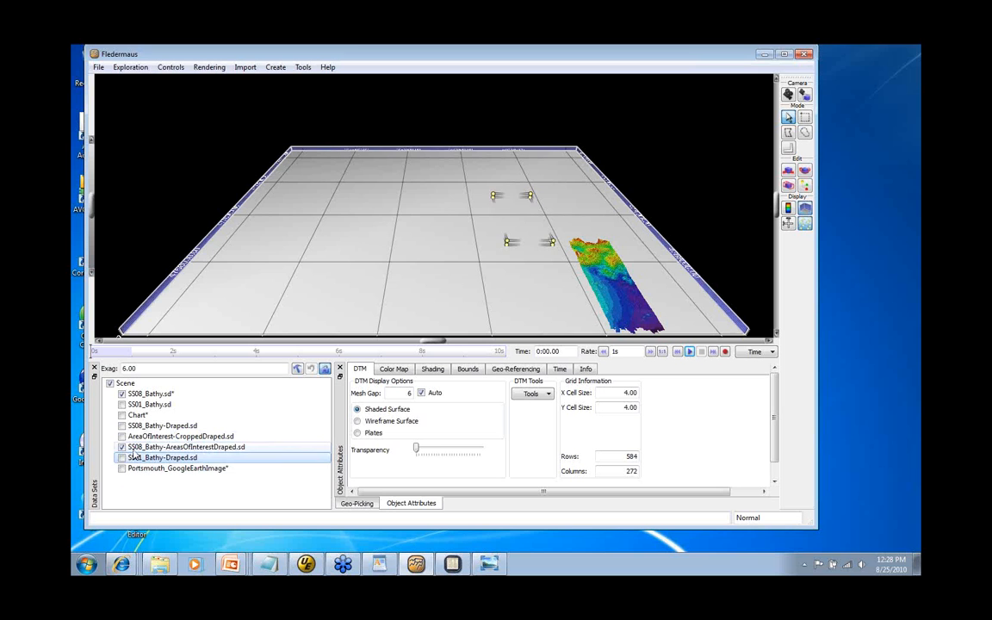
click(137, 447)
double_click(608, 283)
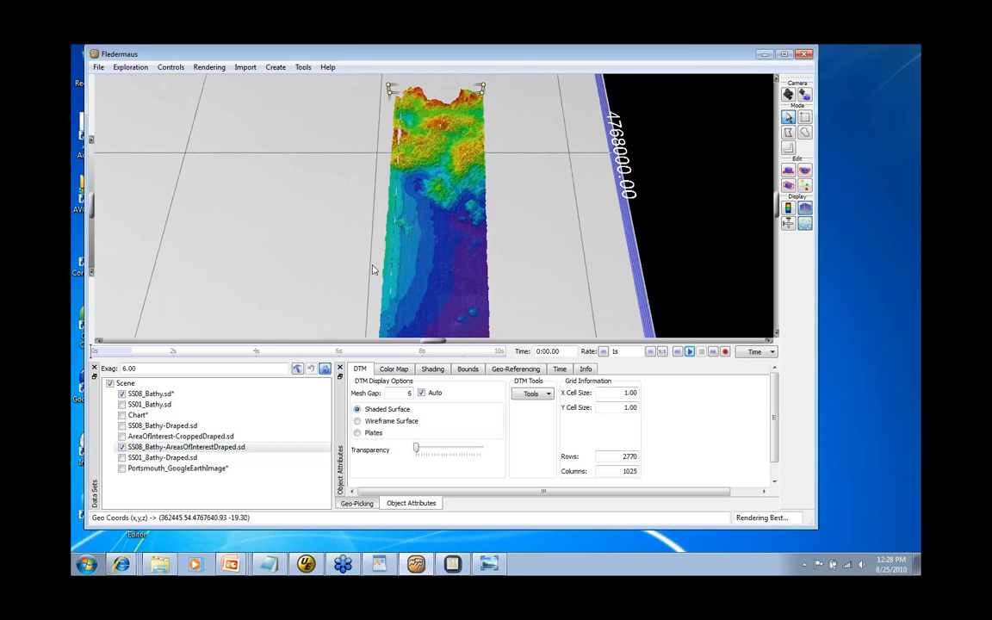
click(130, 449)
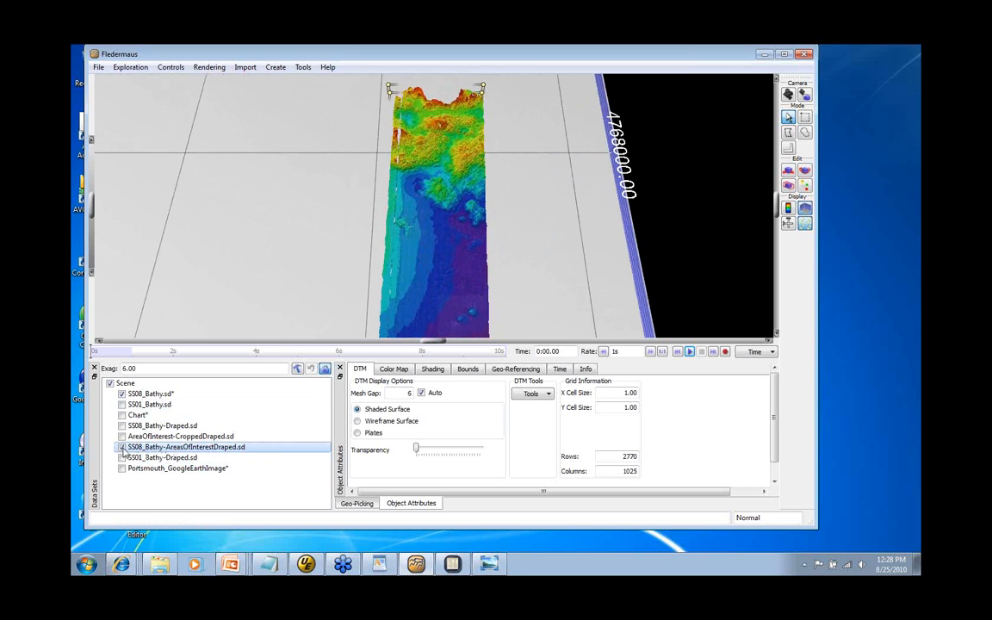
Step: Start a Google Earth export of the SS08_Bathy surface
click(142, 394)
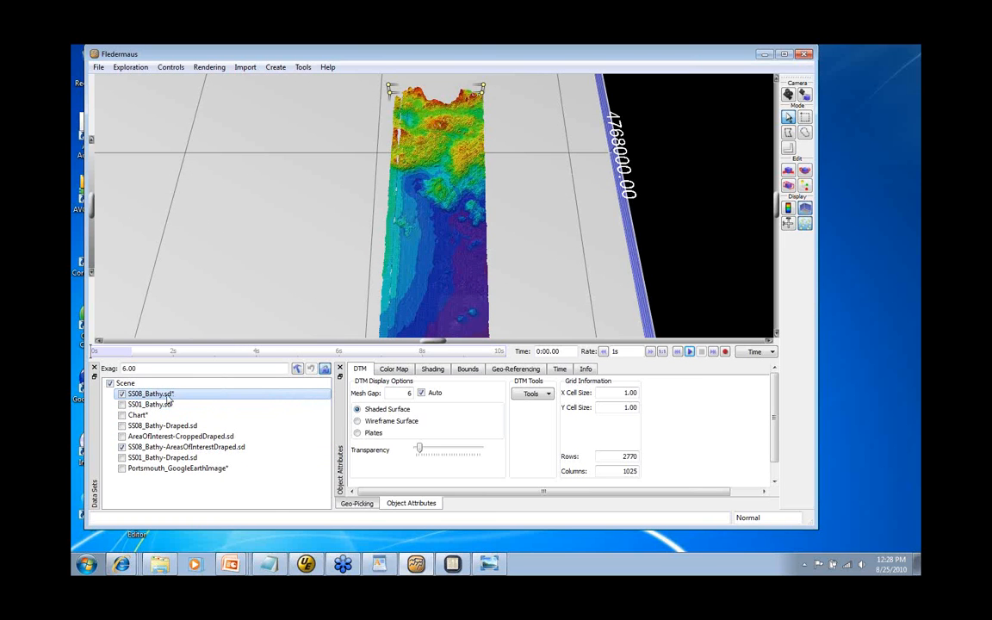
click(548, 395)
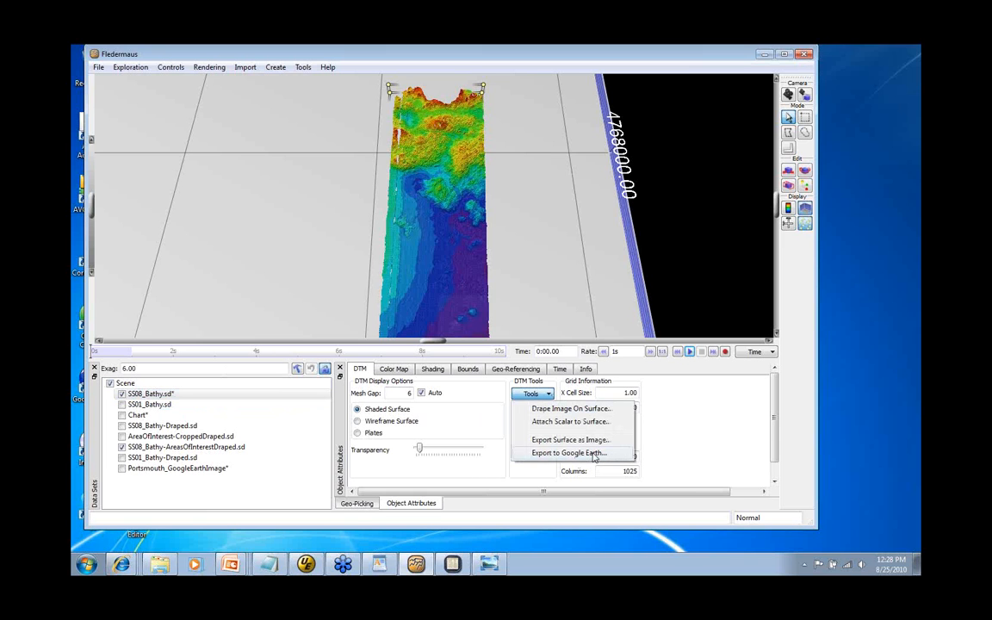
click(162, 397)
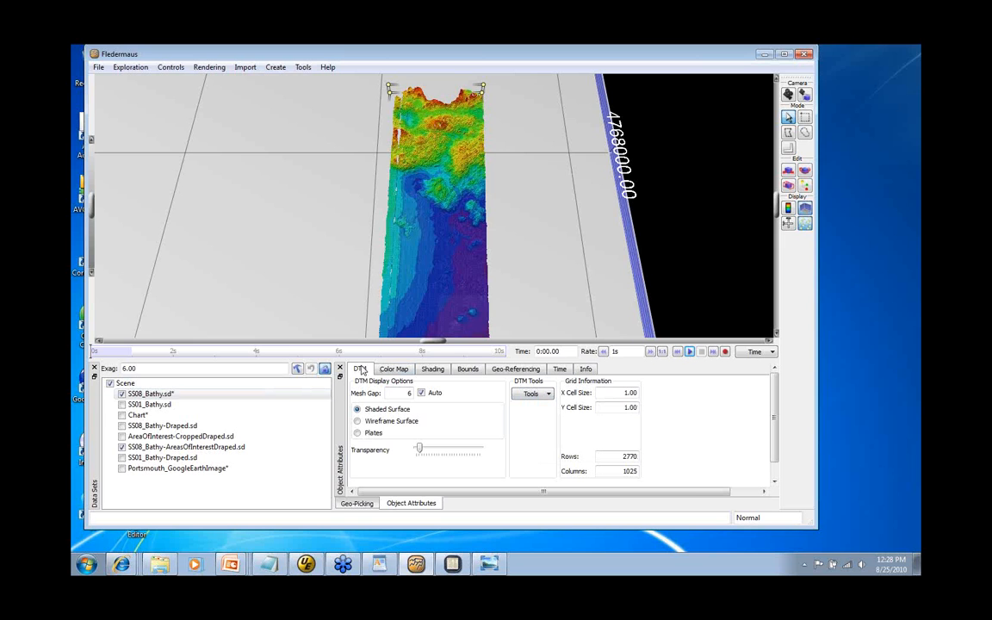
click(549, 395)
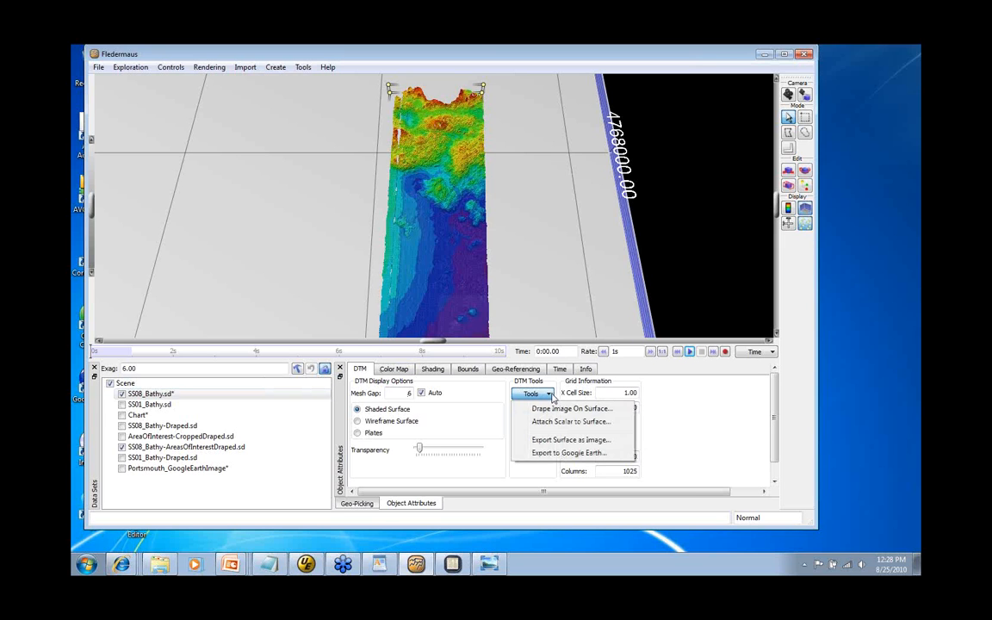
click(607, 456)
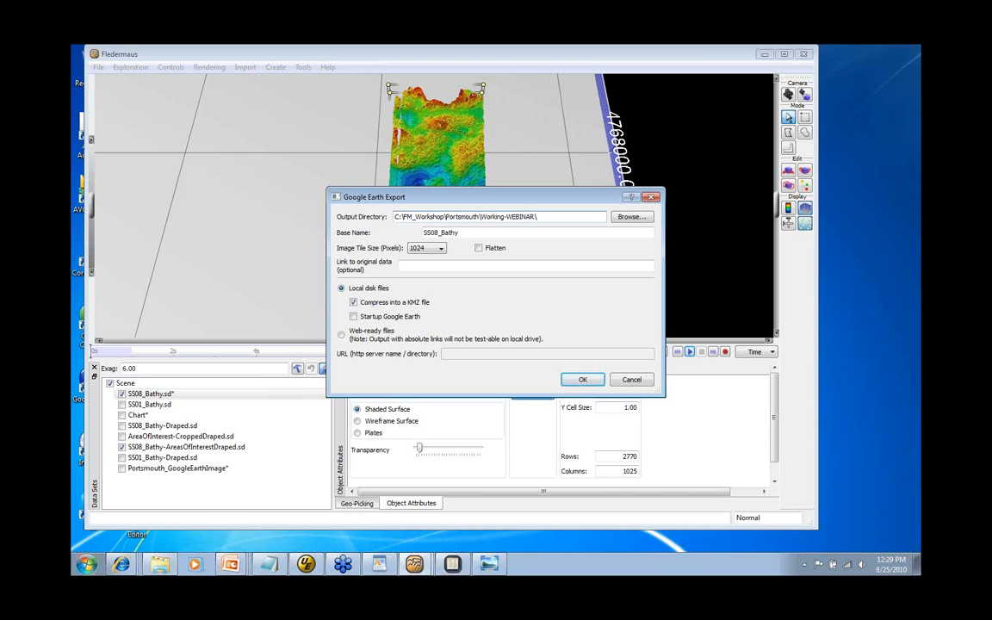
mouse_move(121, 569)
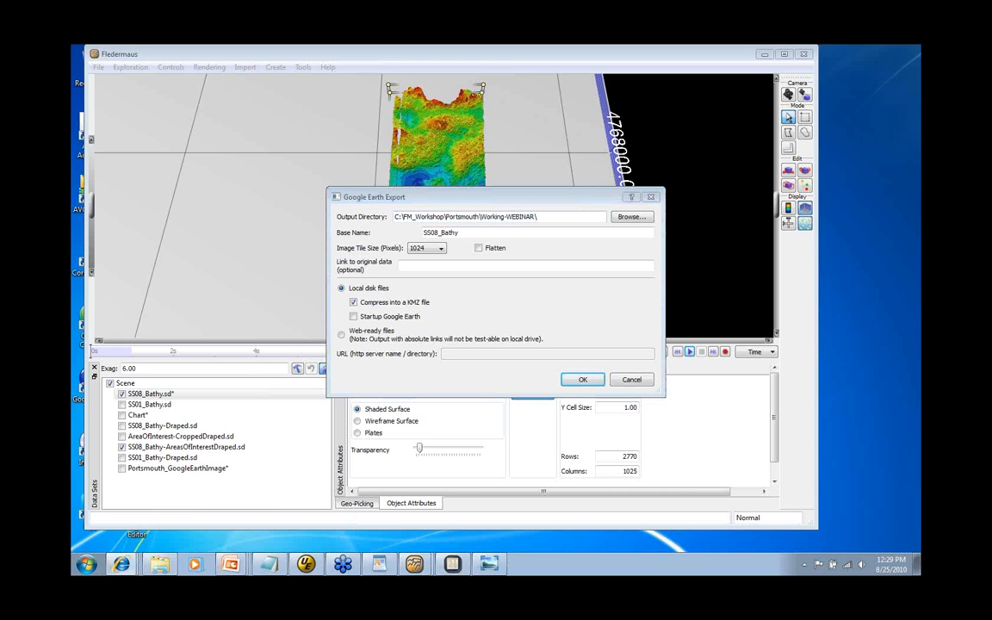
drag(919, 188, 322, 278)
click(237, 293)
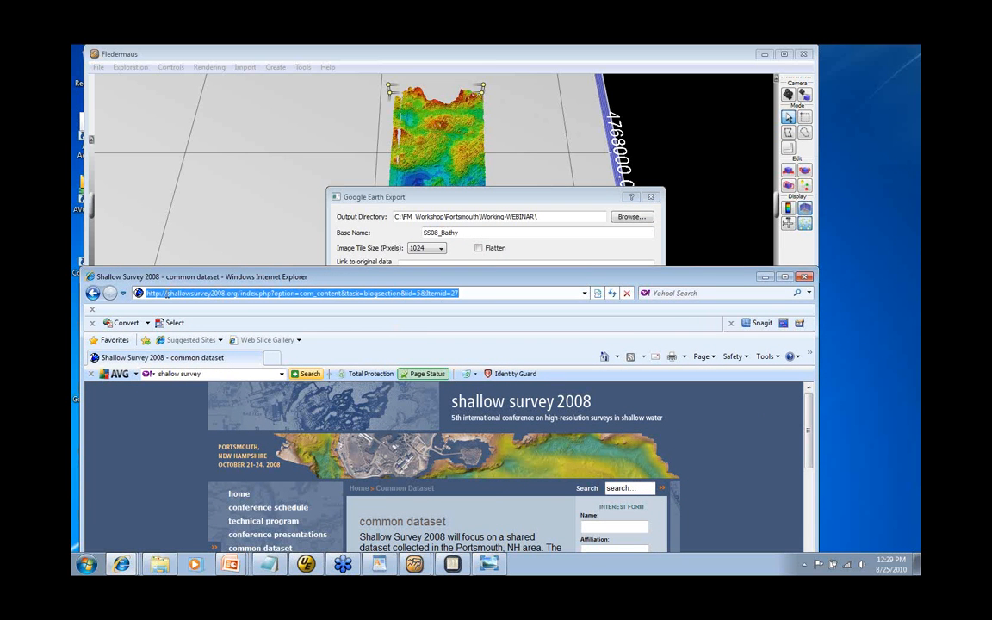
drag(240, 293, 141, 293)
key(ctrl+c)
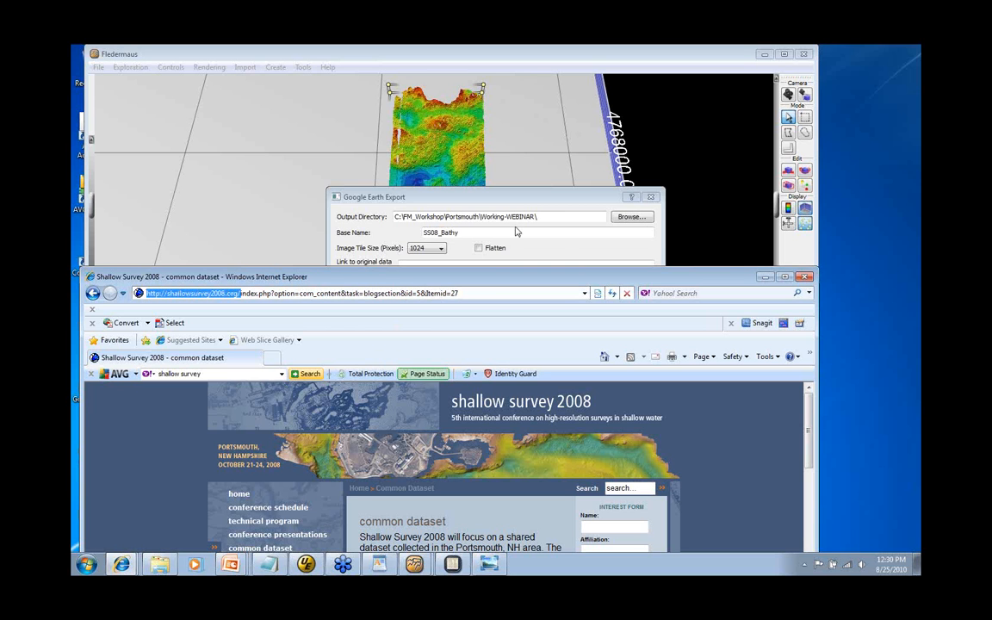
click(763, 278)
click(423, 267)
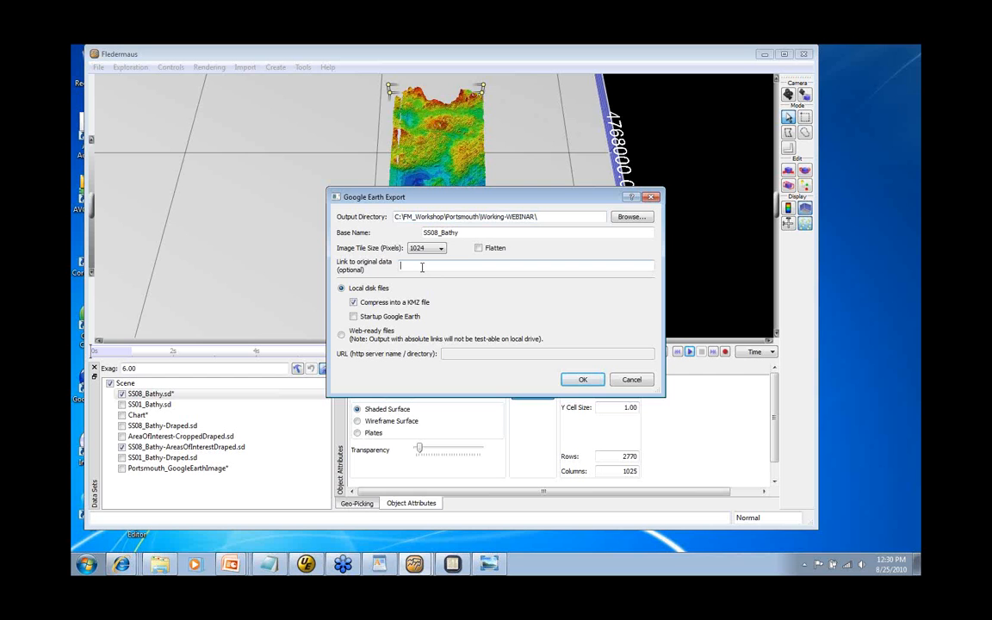
key(ctrl+v)
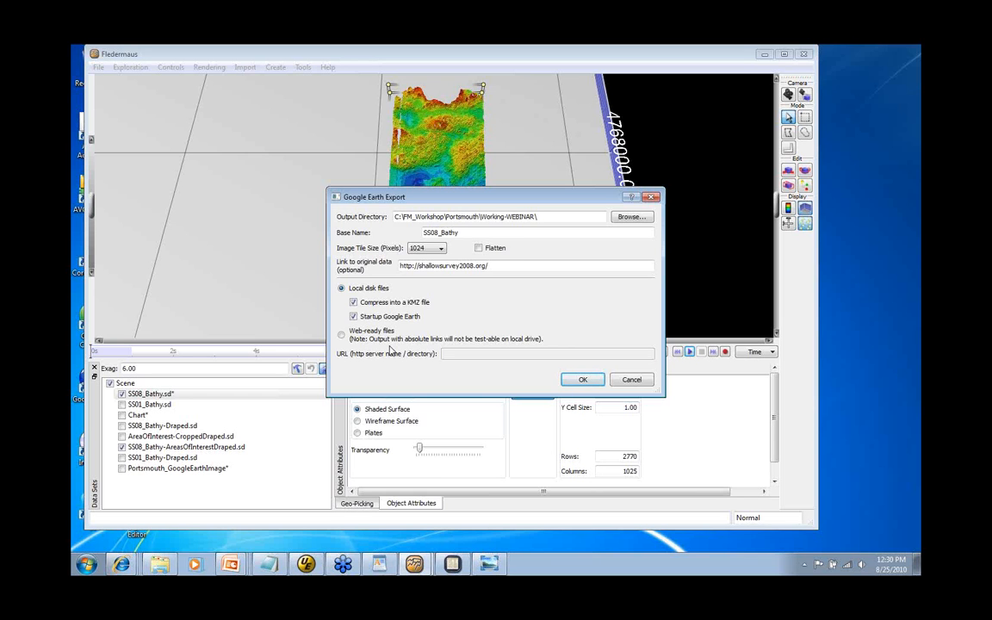
Step: Run the SS08_Bathy export as a compressed KMZ, inspect the overlay in Google Earth, and return to the Fledermaus scene
click(586, 381)
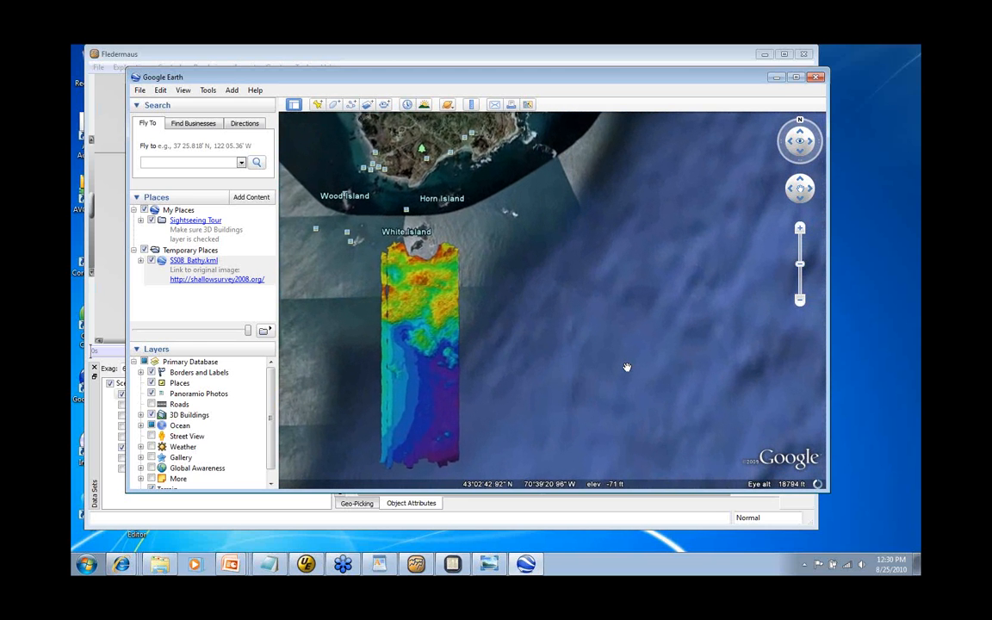
drag(420, 365, 462, 347)
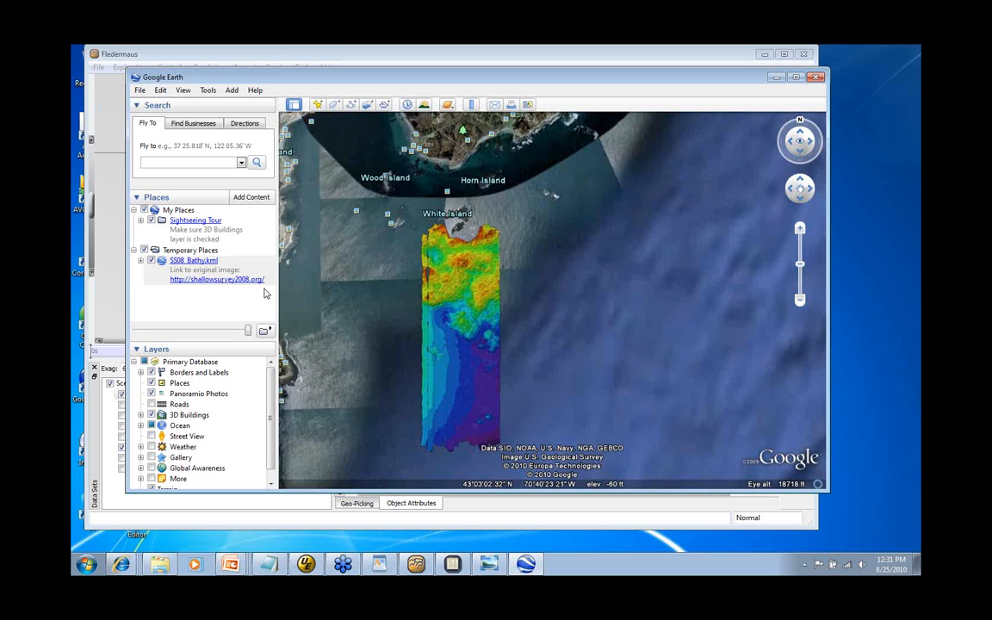
click(779, 80)
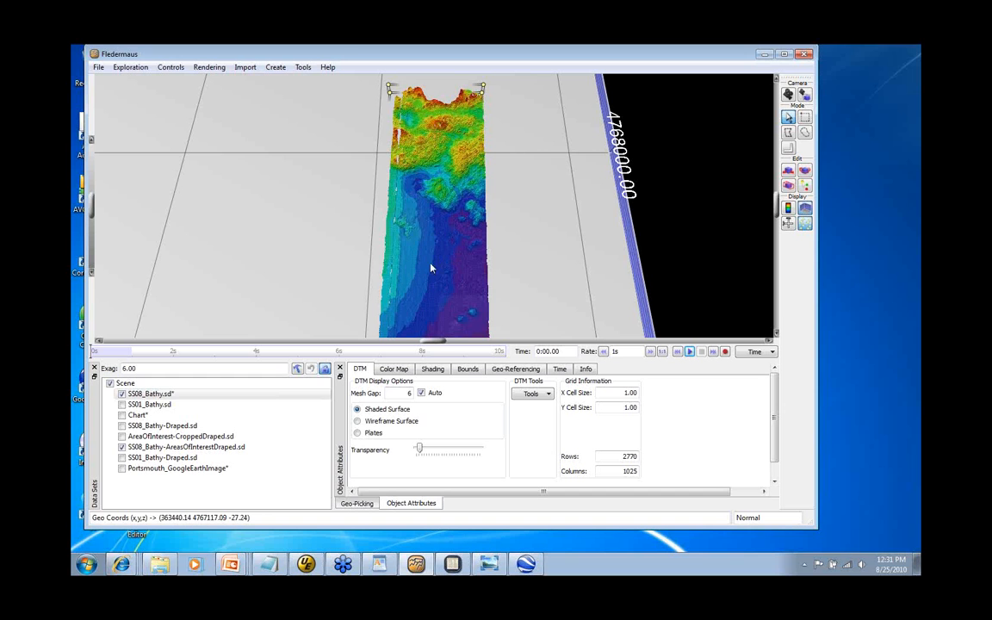
Step: Profile the SS08_Bathy surface across its deeper blue part, and finish with a diagonal profile about 700 long from the shallow ridges into the blue area
drag(396, 251, 476, 260)
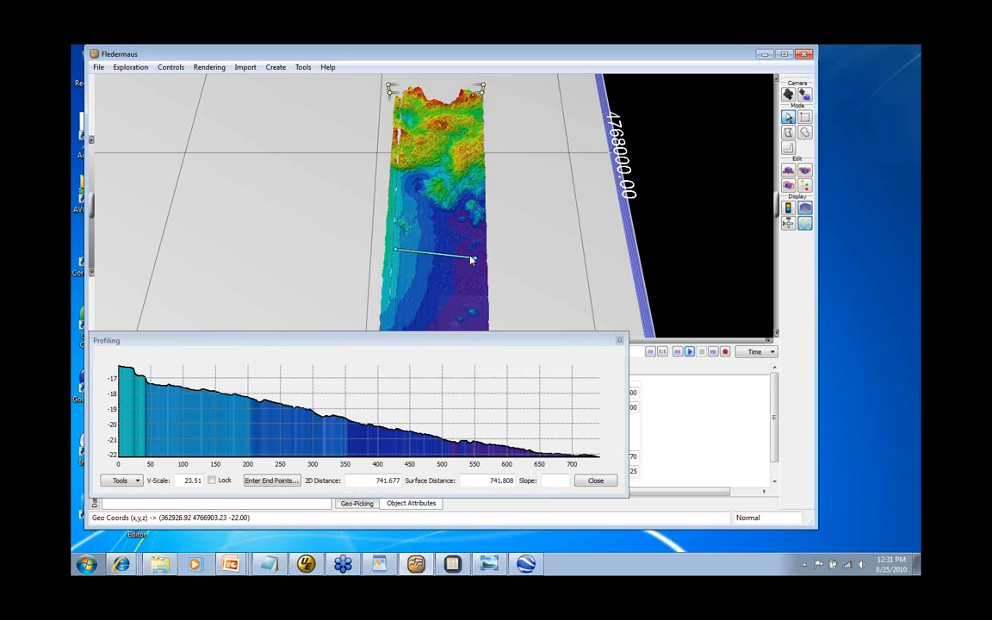
drag(360, 343, 433, 314)
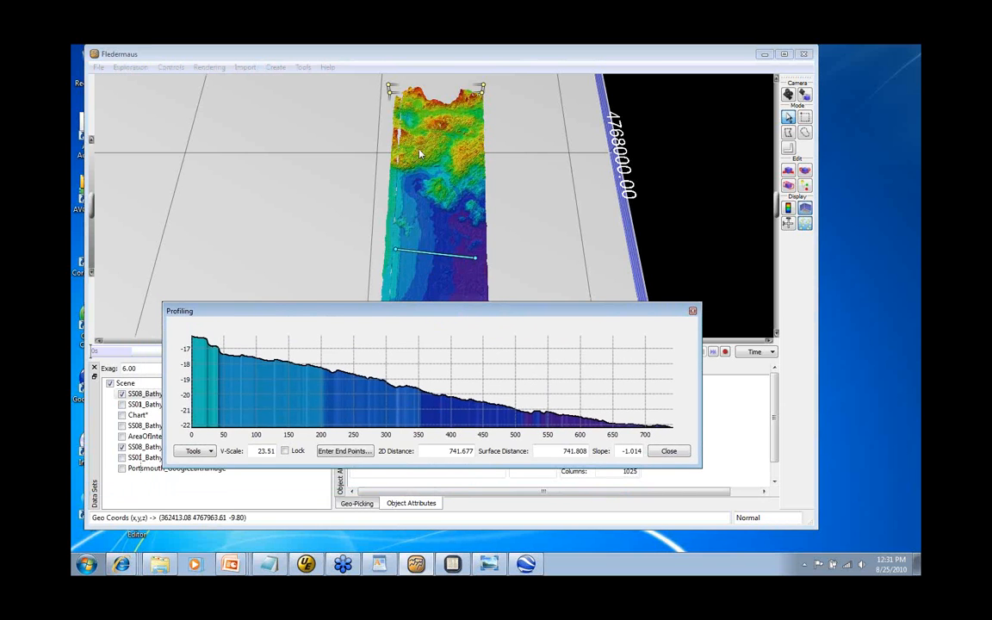
drag(420, 135, 447, 186)
drag(459, 129, 428, 178)
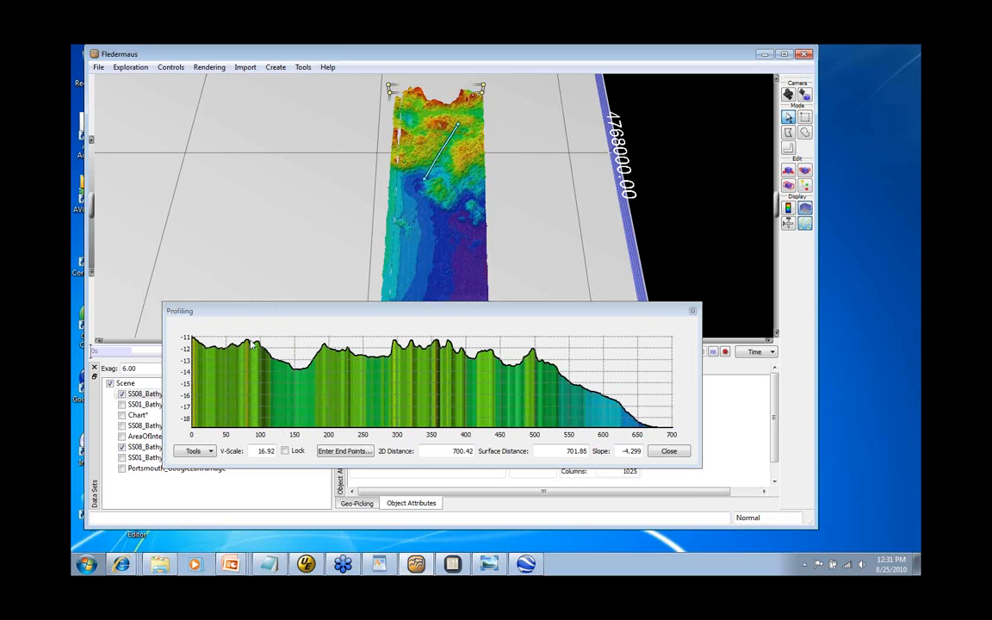
Step: Save the profile graph as a TIFF image named Profile in the Working-WEBINAR folder
click(209, 452)
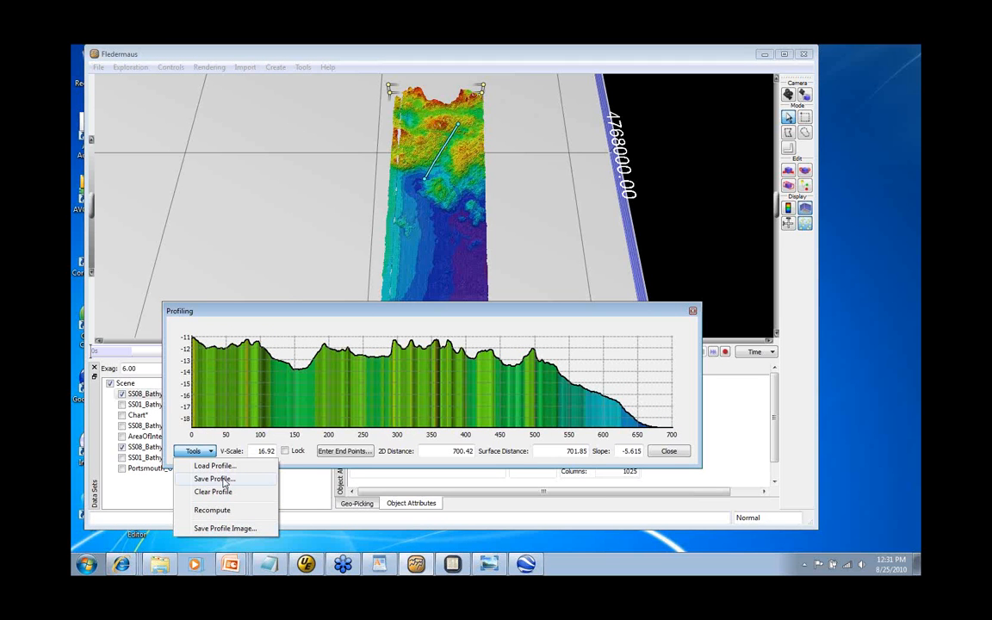
click(231, 531)
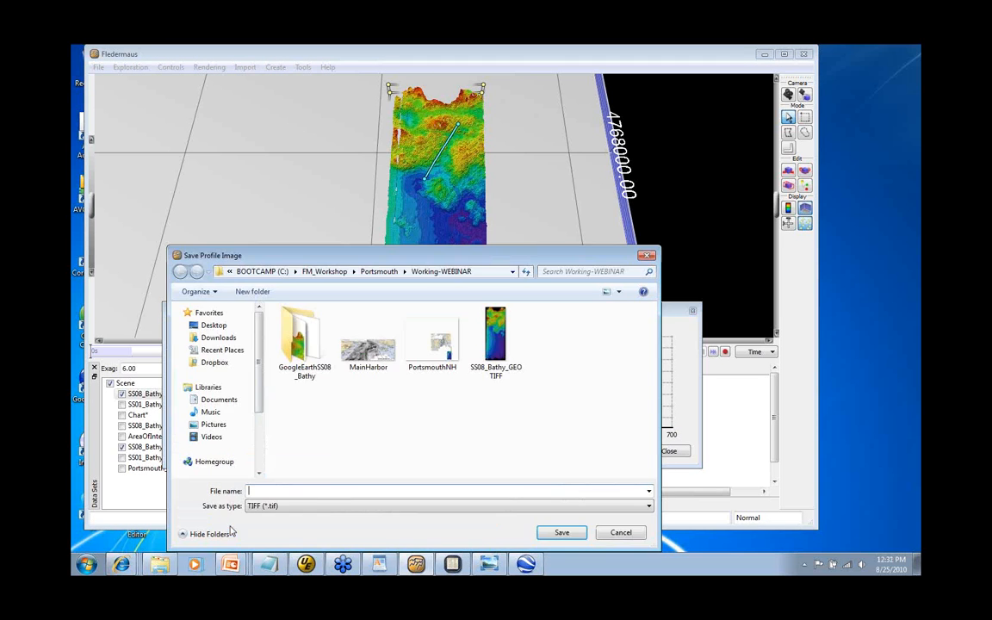
text(Profile)
click(562, 532)
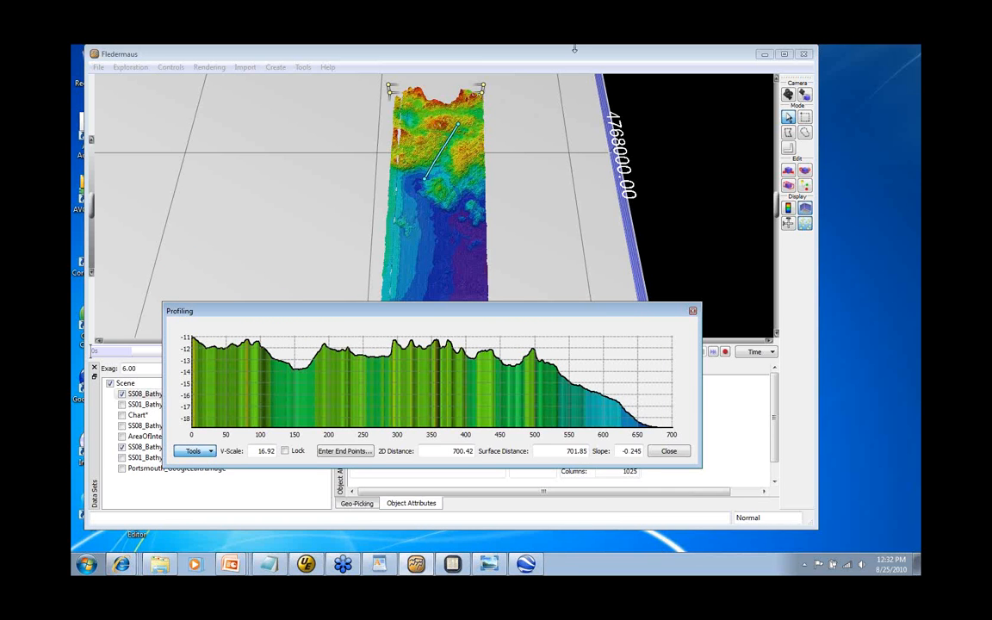
Step: Inspect the saved Profile image in Windows Photo Viewer and return to the Fledermaus scene
click(162, 565)
double_click(248, 274)
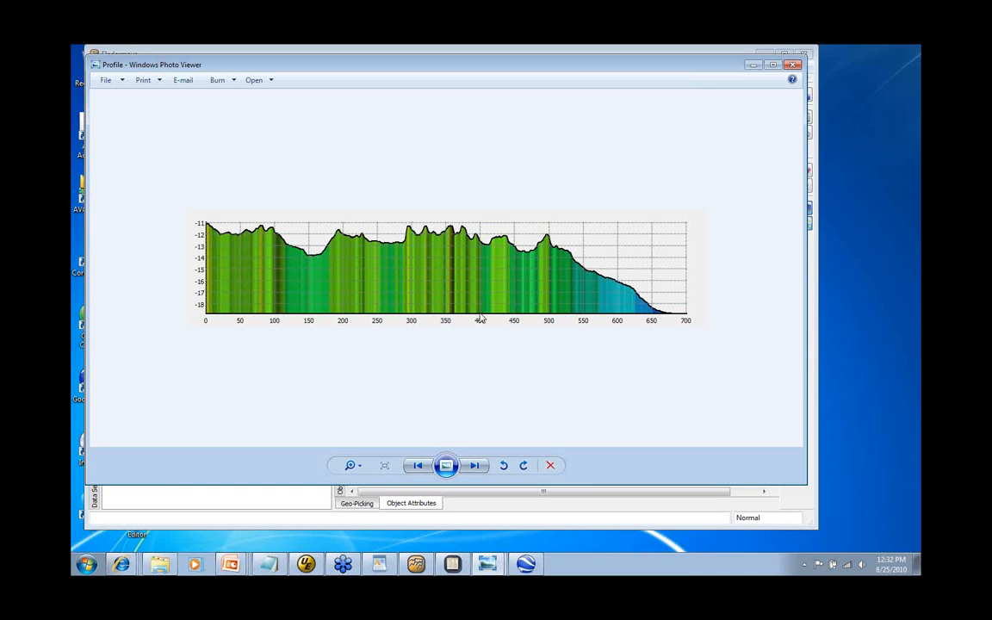
click(793, 64)
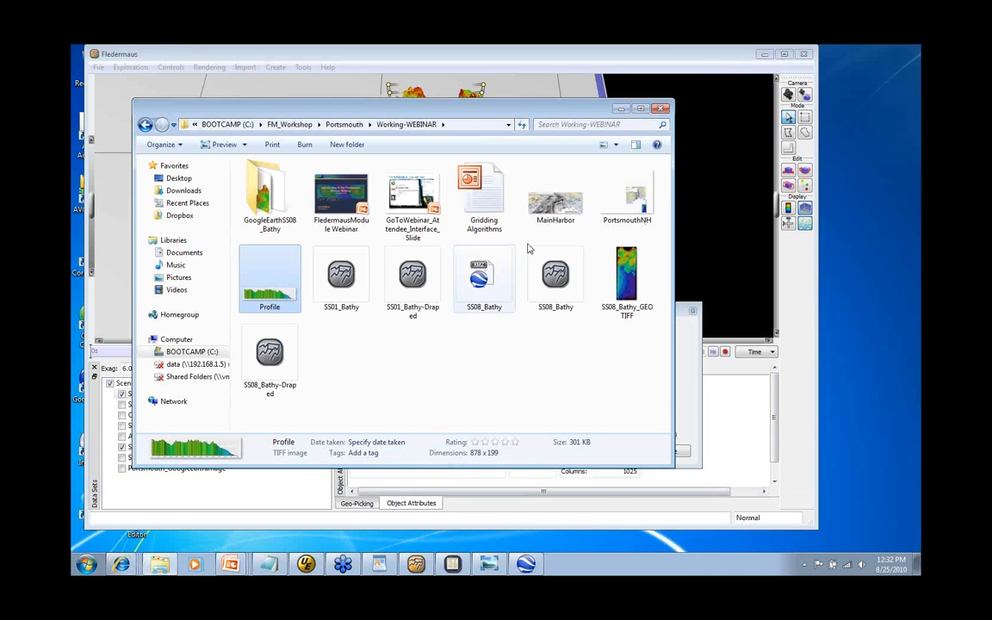
click(623, 109)
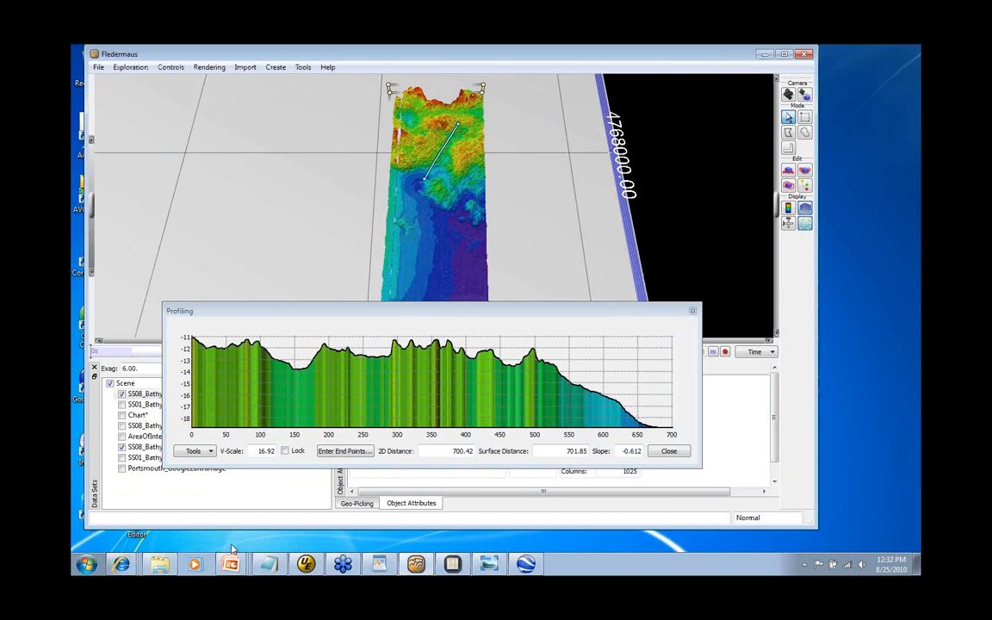
Step: Save the profile data as a Profiles (*.pfl) file named Profile with a sample interval of 1.00
click(204, 451)
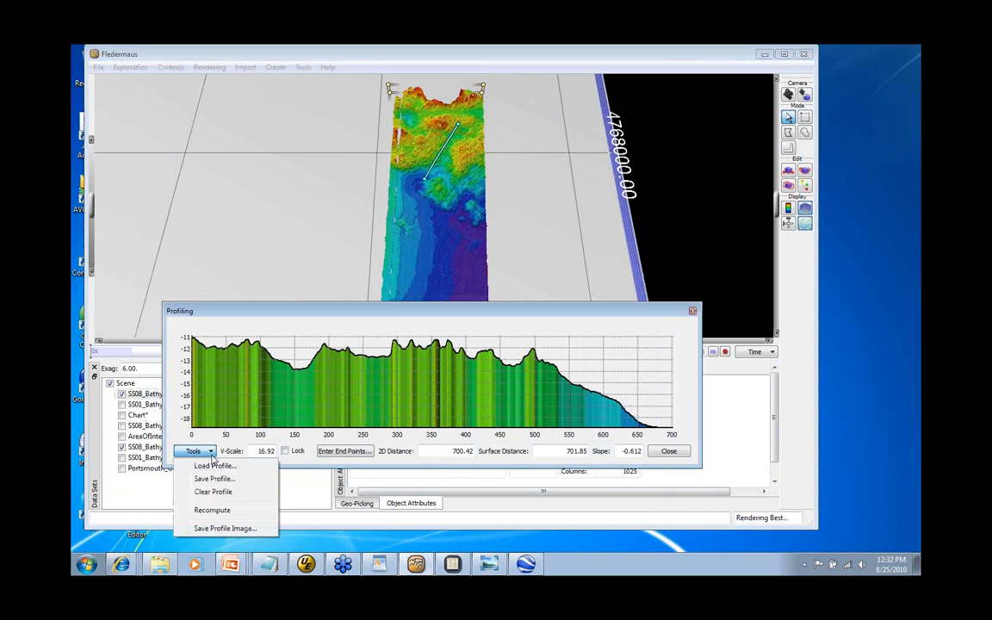
click(214, 479)
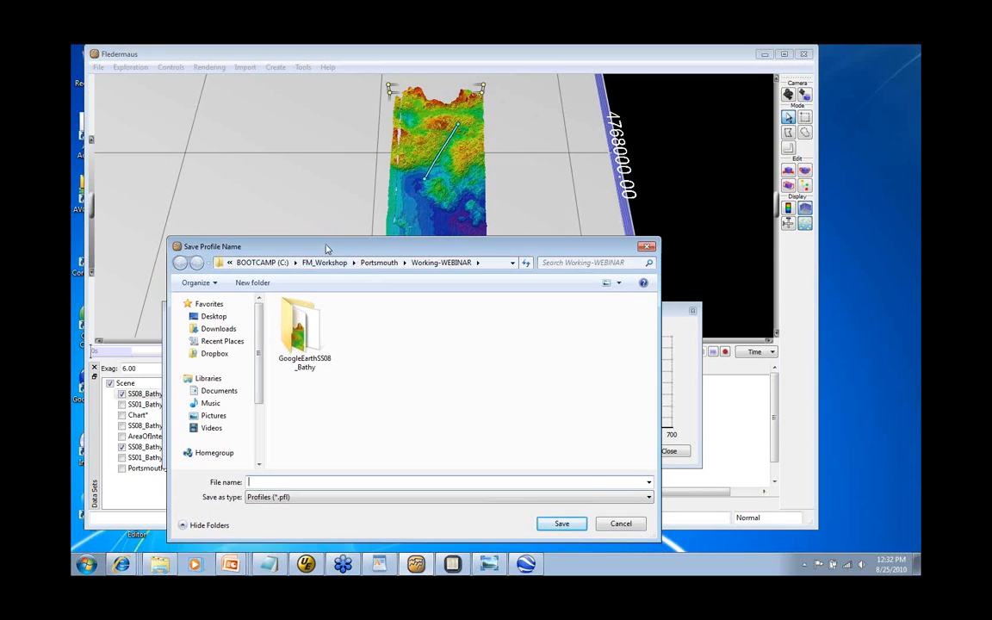
drag(327, 249, 331, 223)
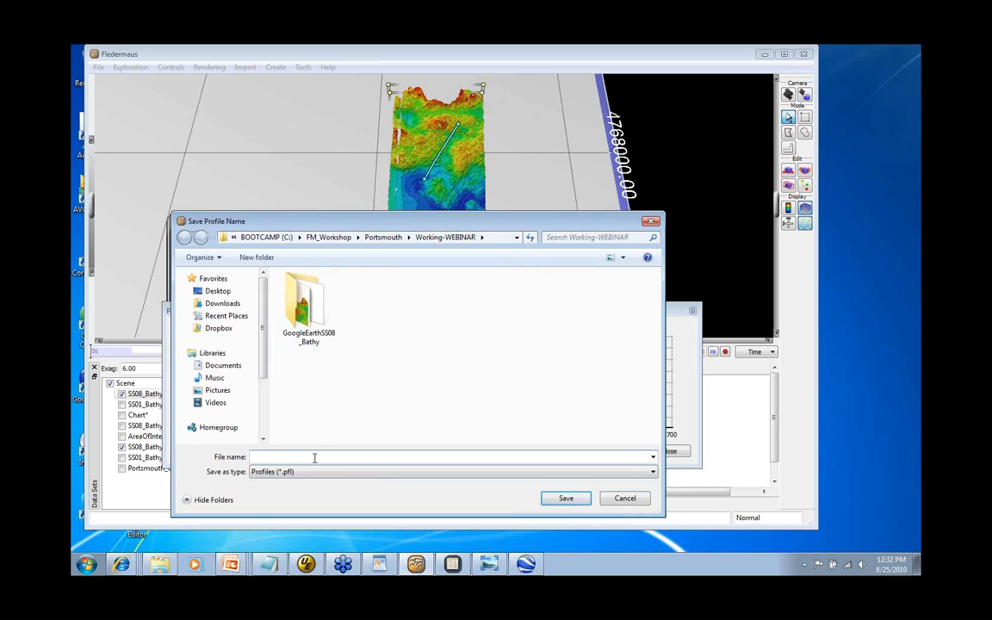
text(Profile)
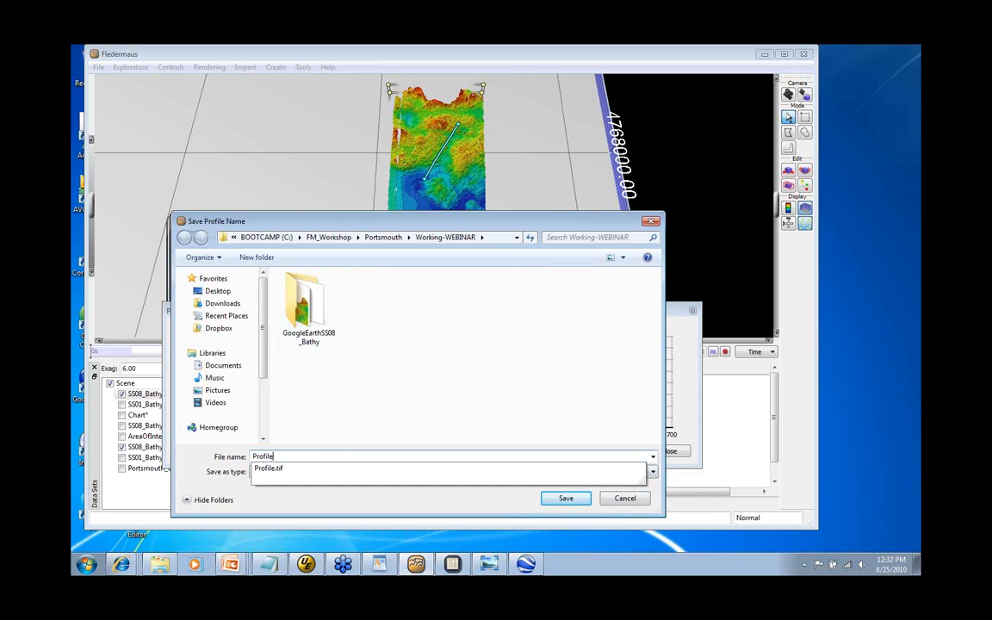
click(576, 470)
click(566, 498)
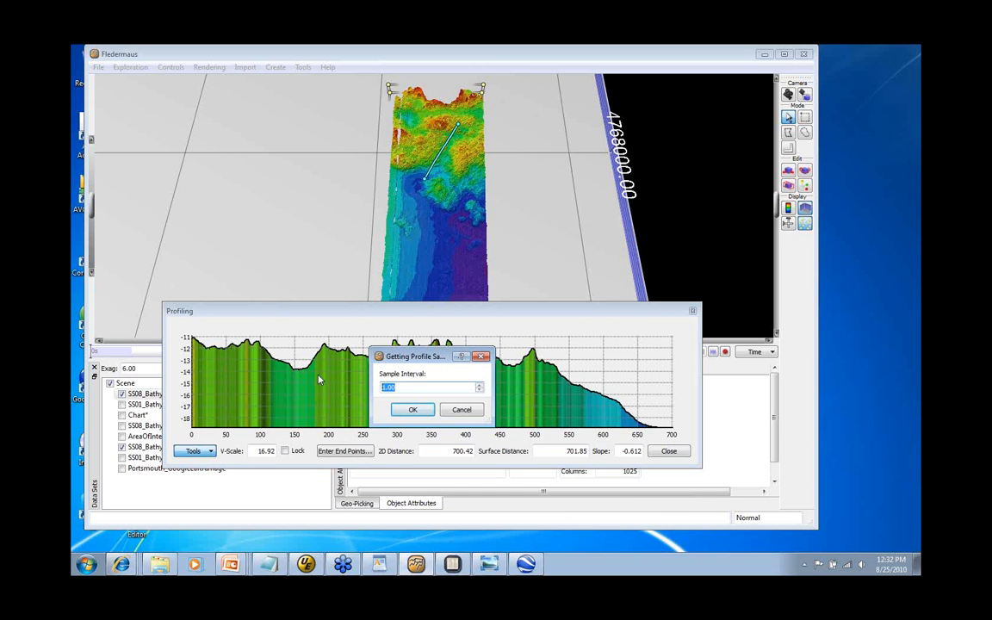
click(414, 410)
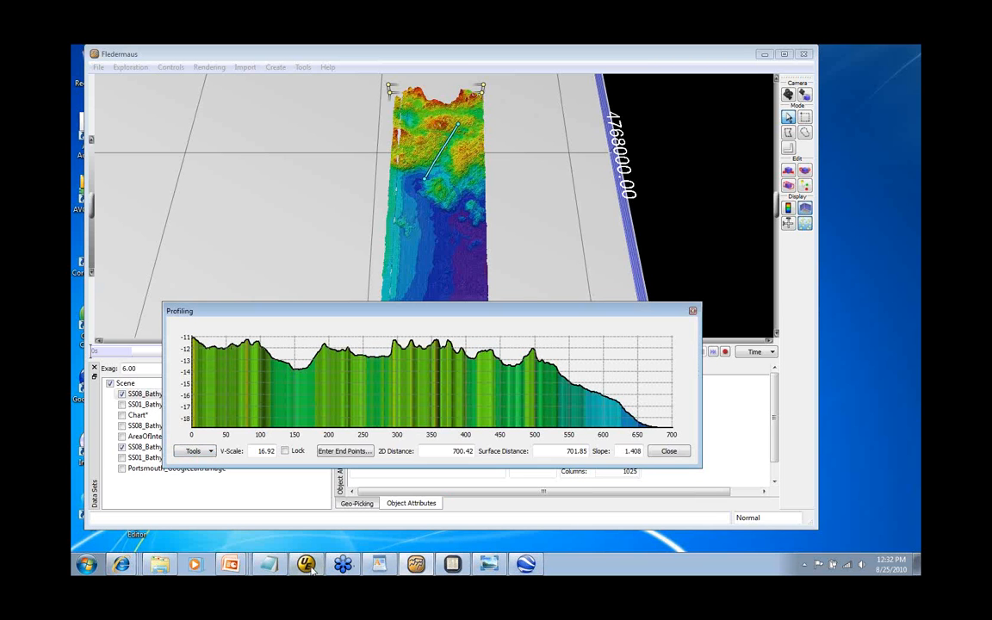
Step: Examine the sampled coordinates of the saved Profile PFL file in WordPad and return to the Fledermaus scene
click(160, 564)
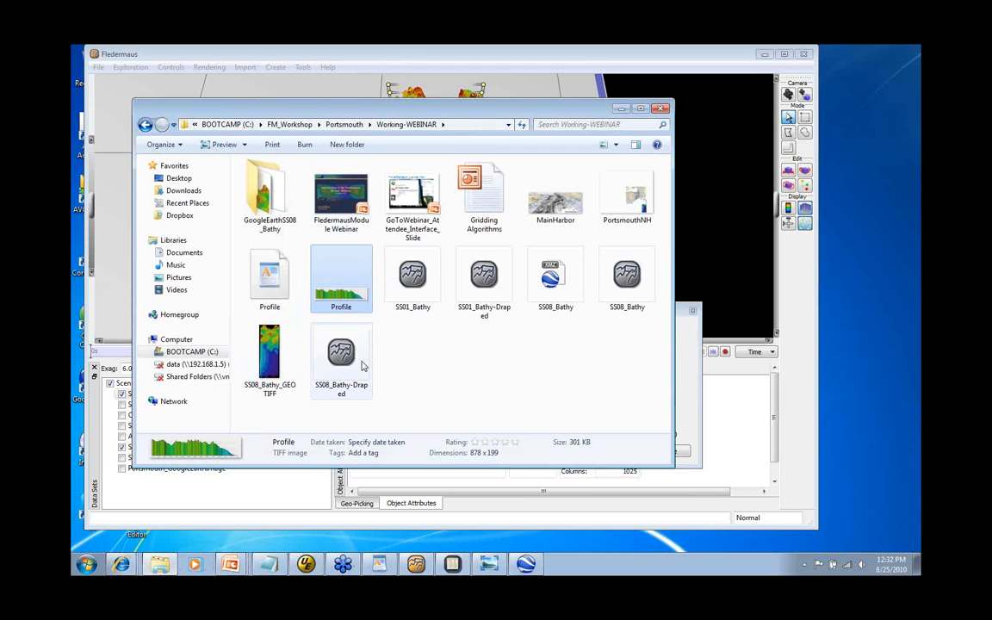
double_click(266, 275)
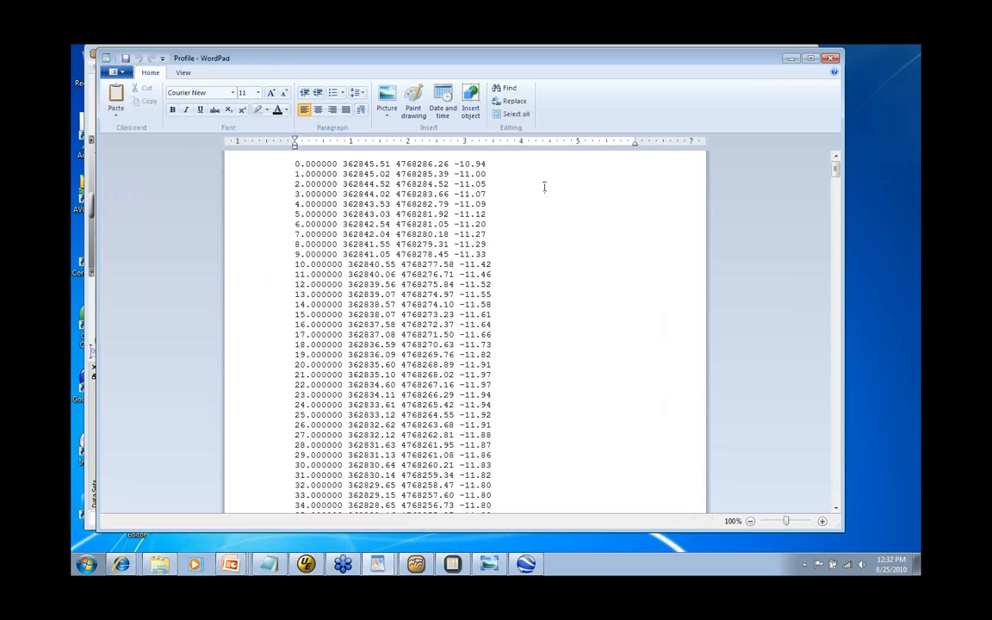
click(831, 58)
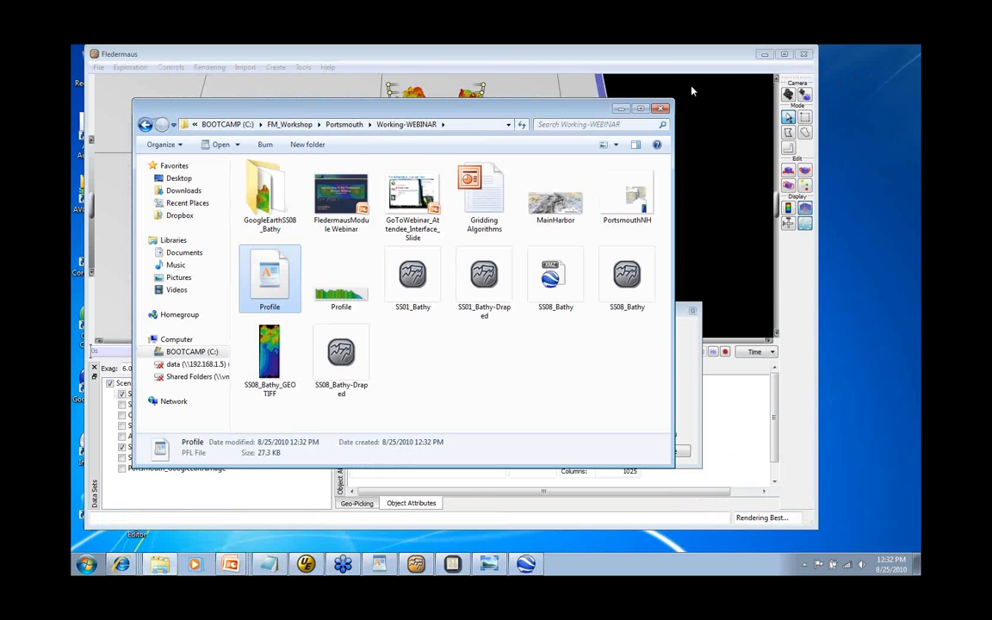
click(632, 90)
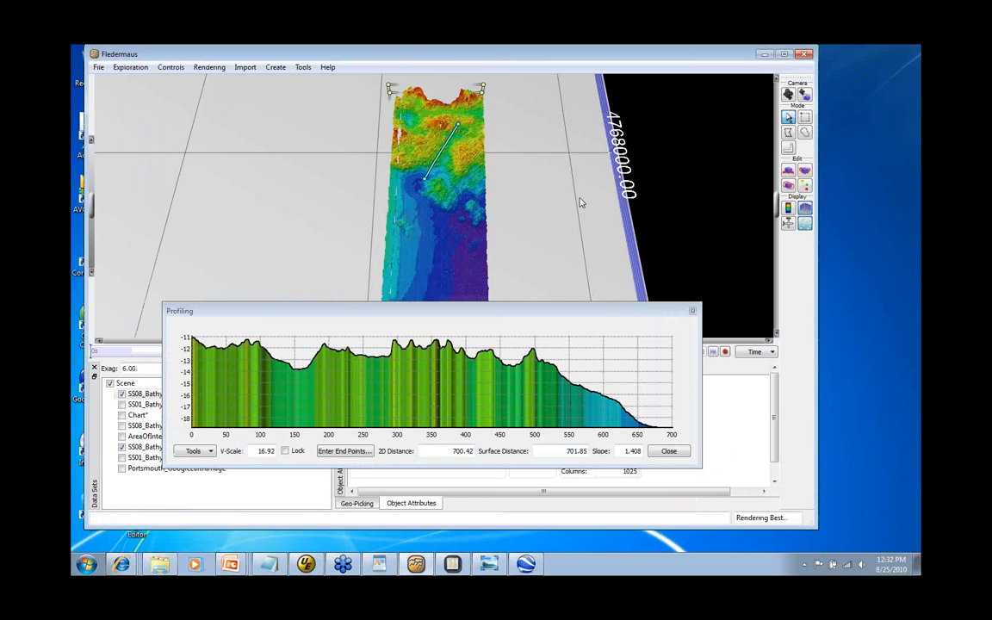
Step: Close the profiling window and show Portsmouth_GoogleEarthImage, framing the whole image together with the bathymetry strip
click(692, 311)
drag(486, 286, 447, 218)
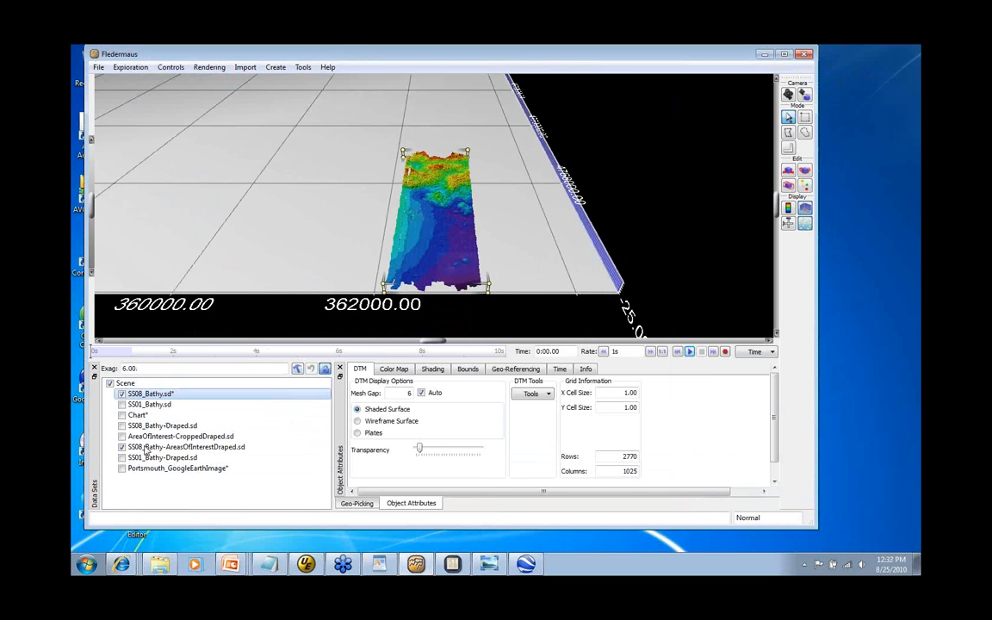
drag(193, 129, 392, 204)
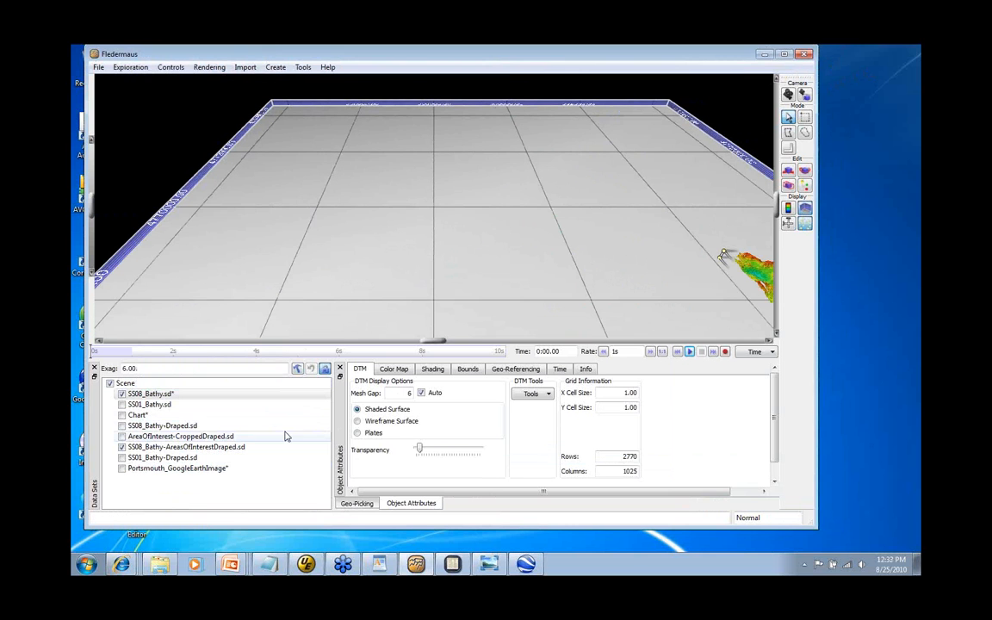
double_click(457, 217)
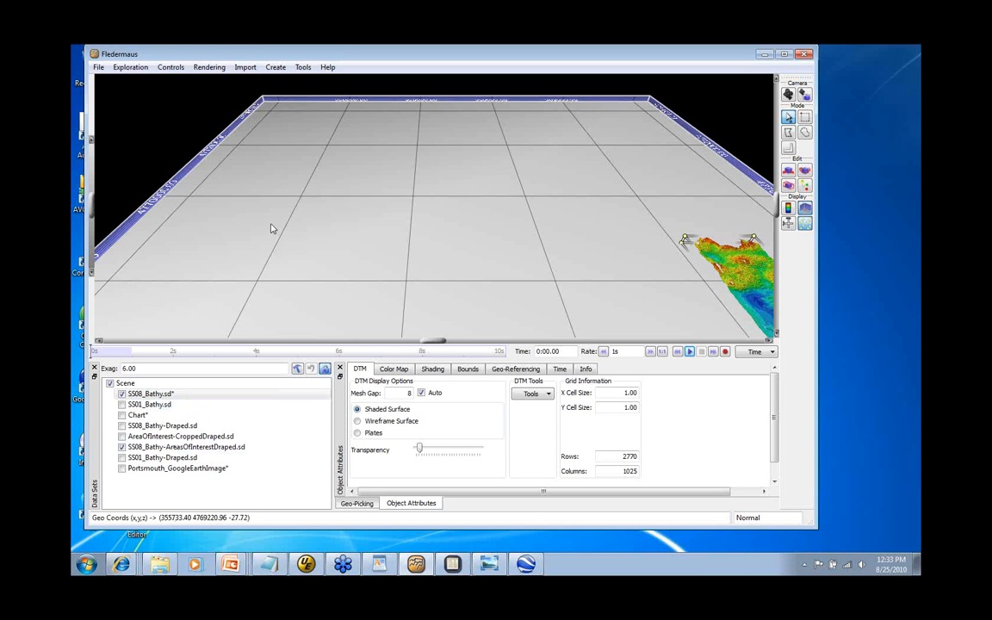
click(121, 468)
scroll(507, 220, up, 2)
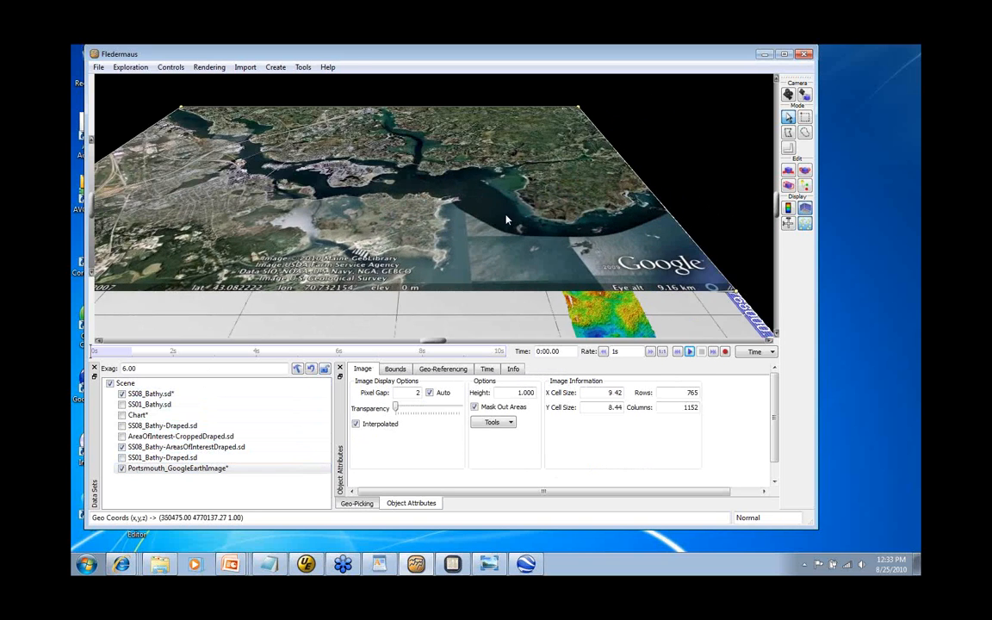
scroll(507, 220, down, 2)
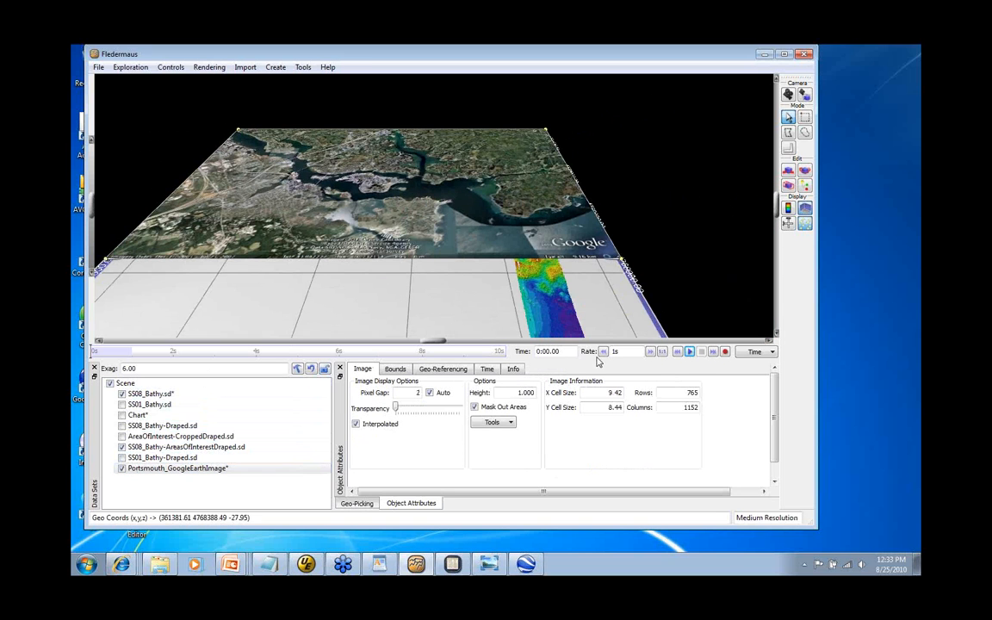
Step: Show SS01_Bathy.sd and make it partially transparent, and set Portsmouth_GoogleEarthImage to about half transparency
click(122, 405)
drag(416, 448, 459, 450)
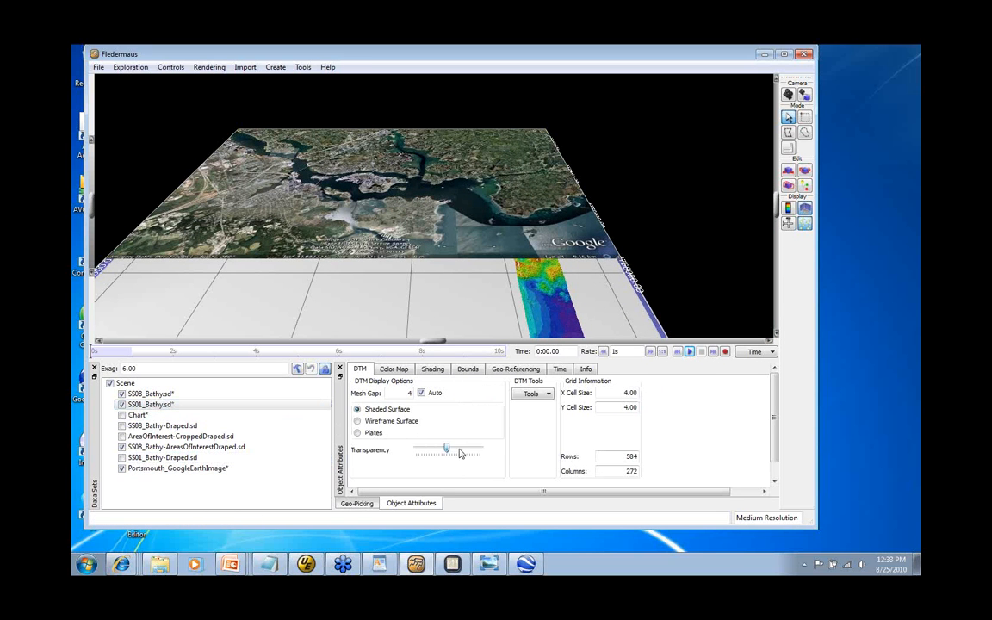
click(216, 469)
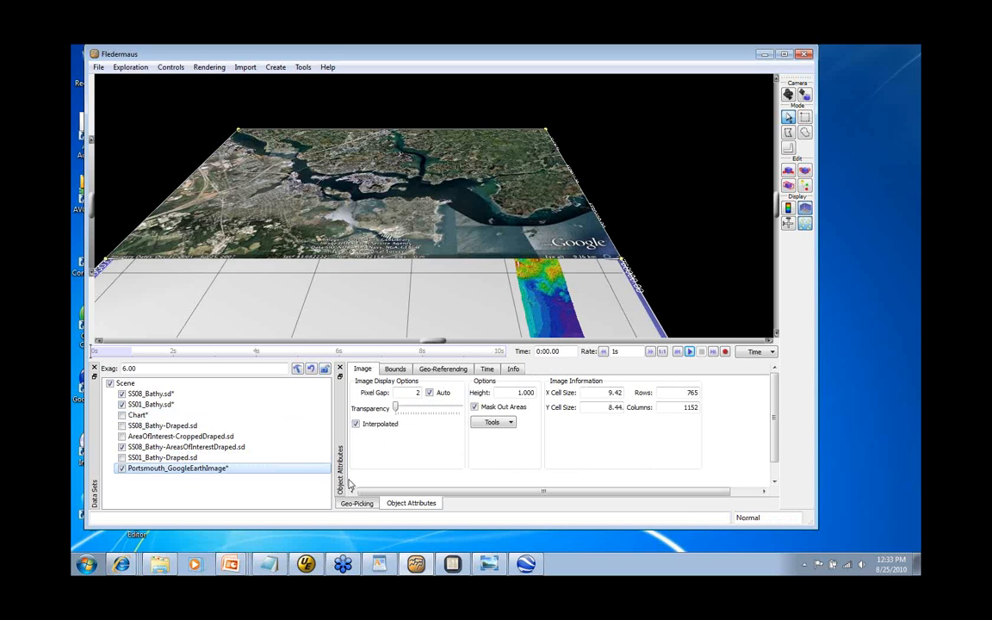
drag(396, 411, 432, 414)
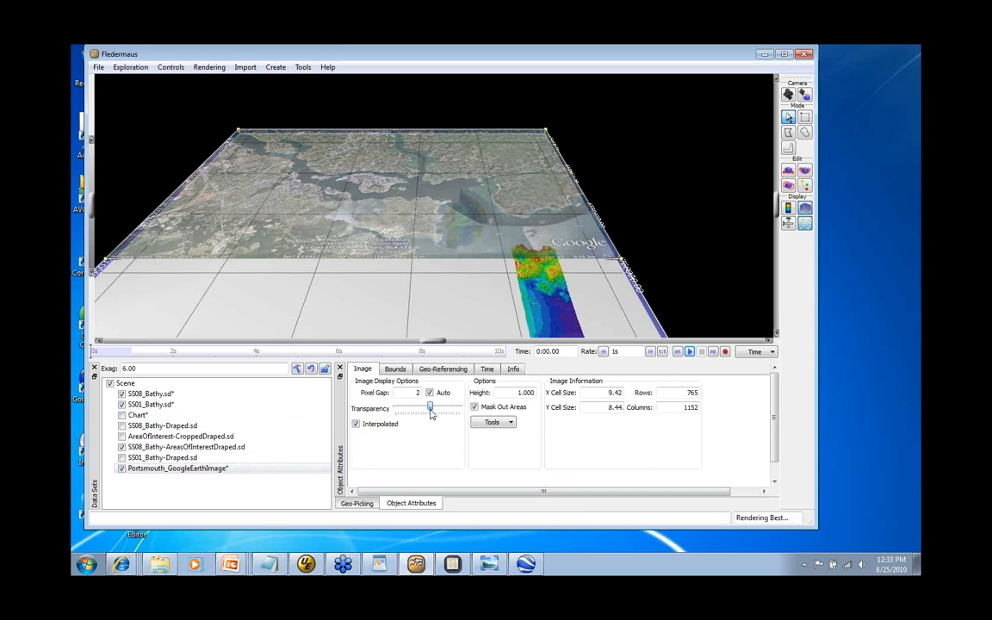
click(372, 197)
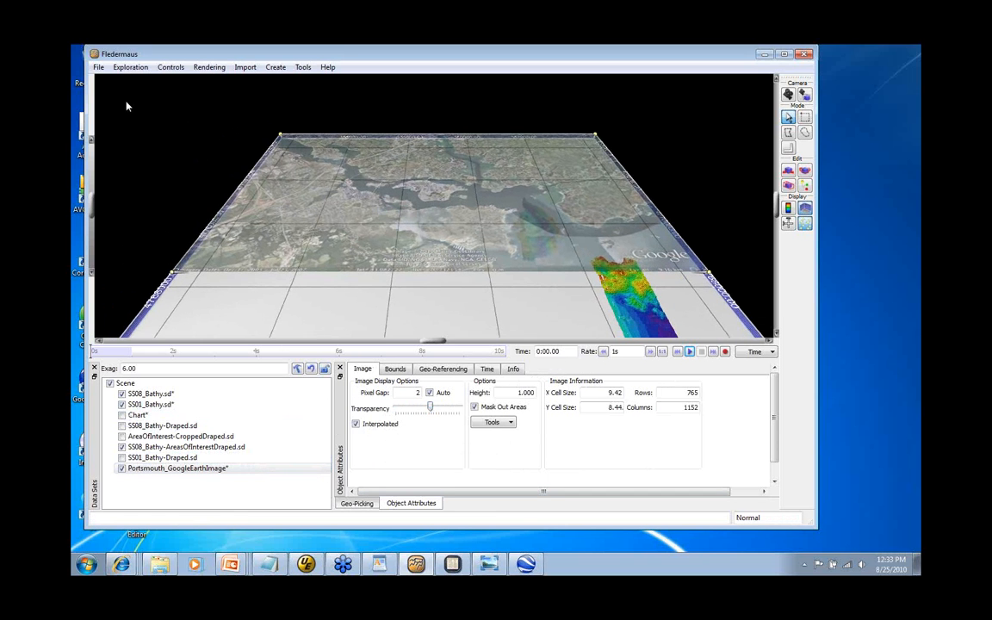
Step: Save the whole scene as a scene file named PortsmouthNH in the Working-WEBINAR folder
click(98, 67)
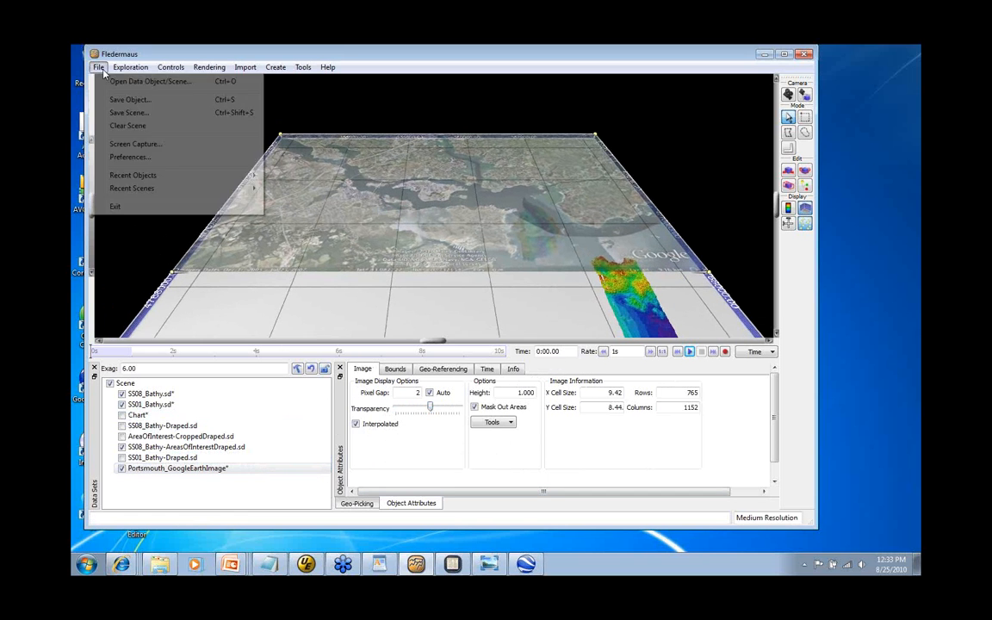
click(126, 113)
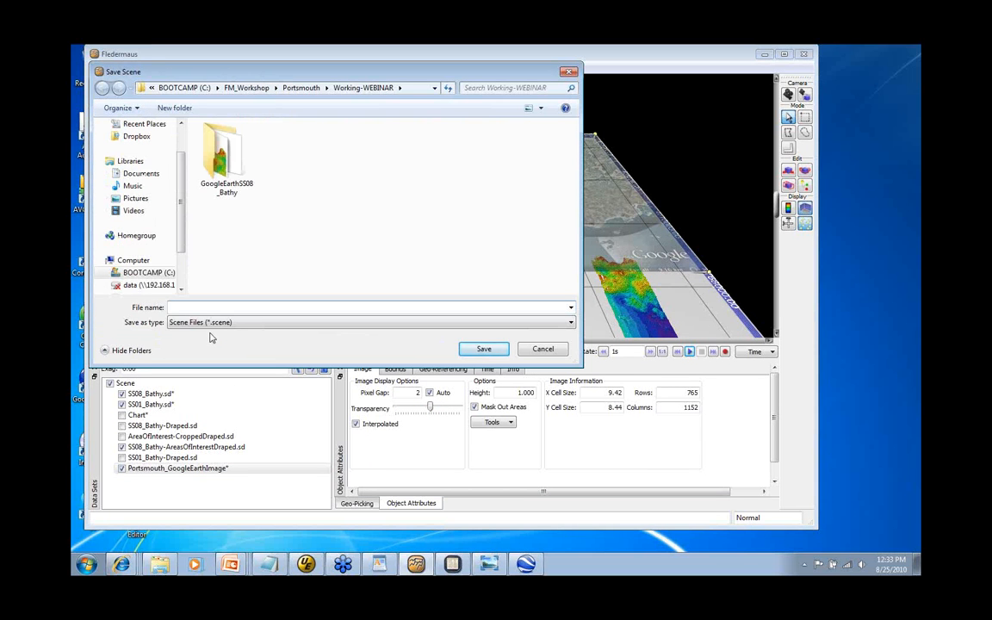
text(PortsmouthNH)
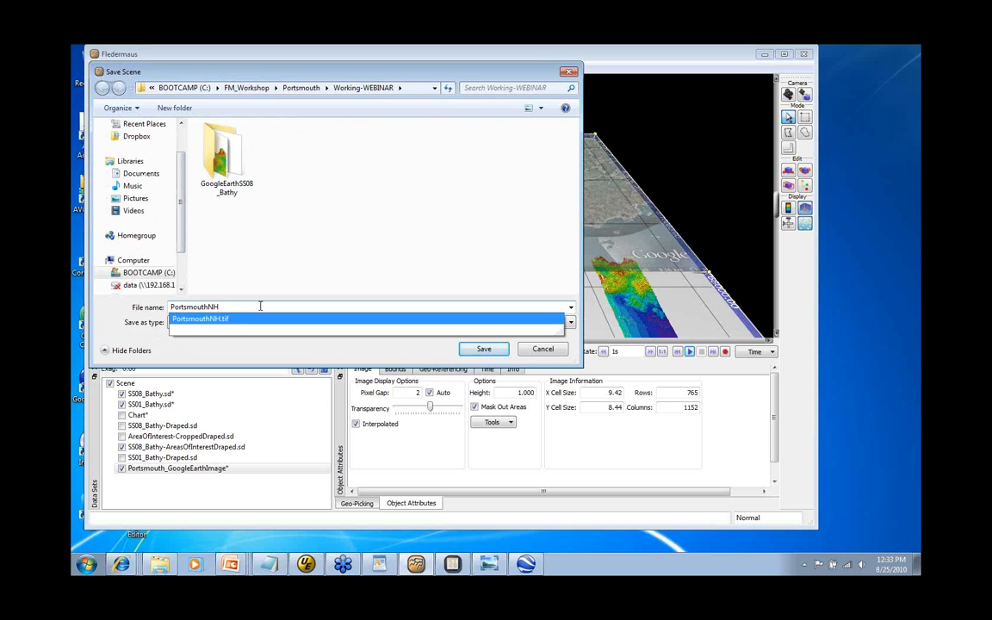
click(236, 344)
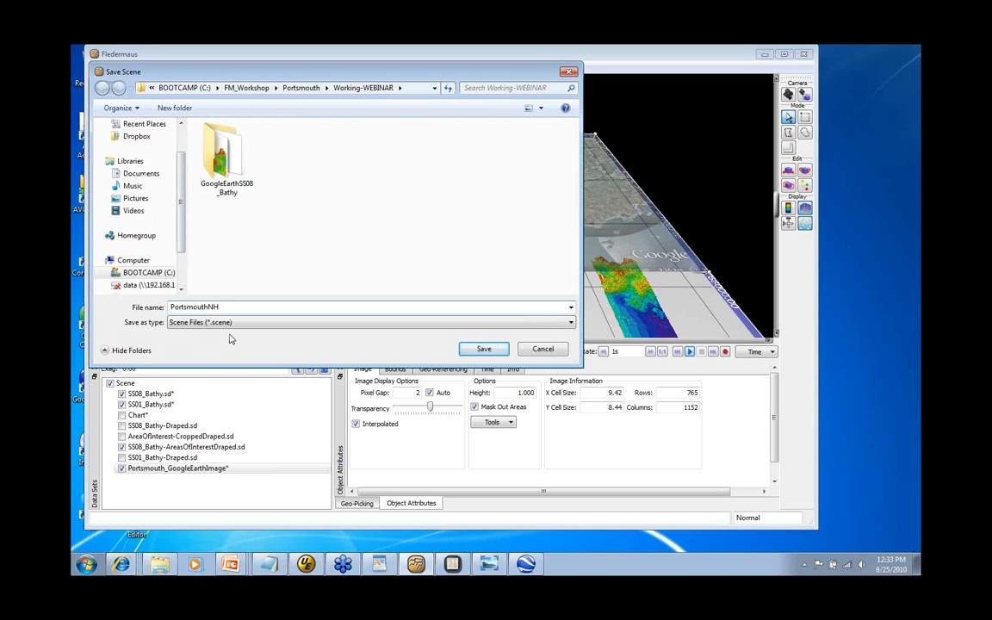
click(488, 350)
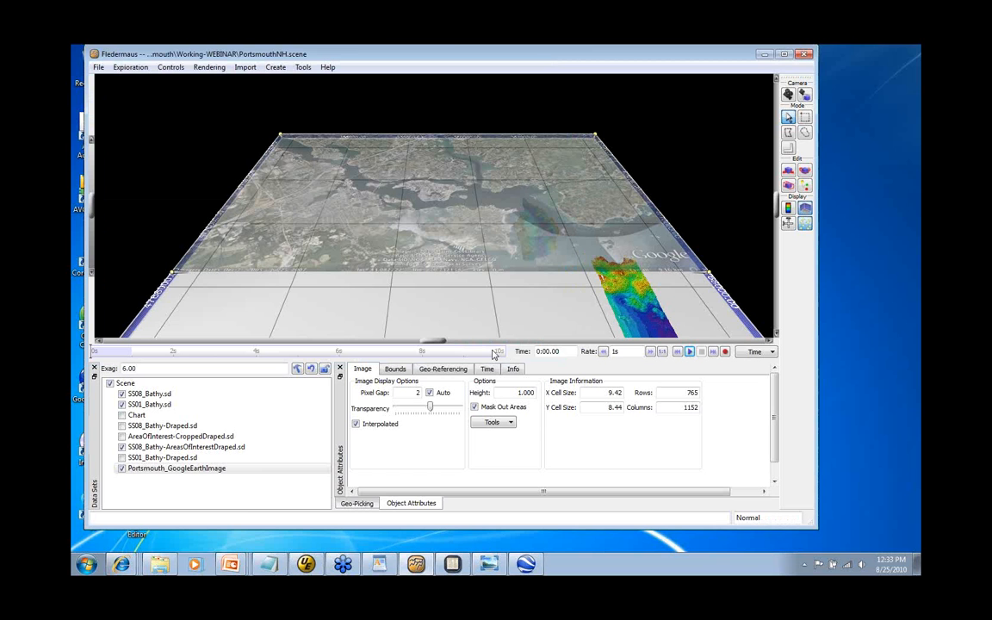
Step: Close Fledermaus and start the iView4D viewer from the Fledermaus-v7 program group
click(804, 55)
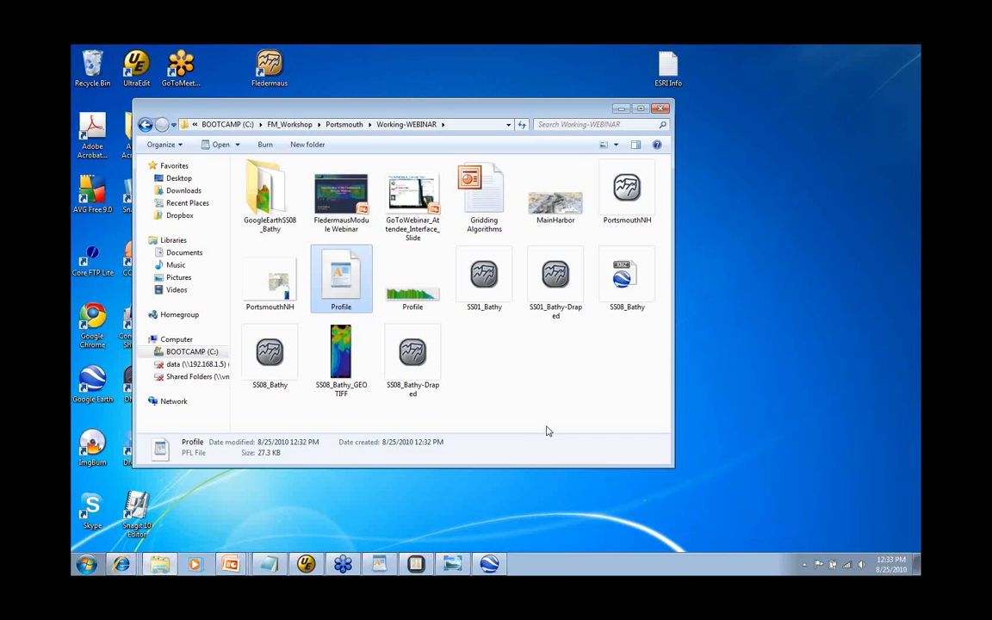
click(87, 569)
click(100, 514)
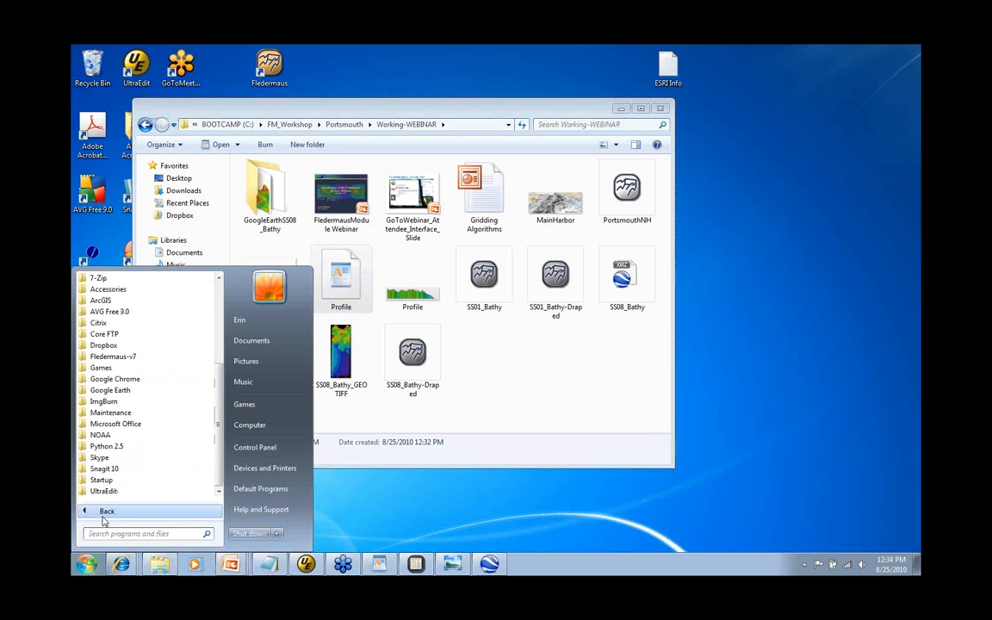
scroll(219, 403, up, 1)
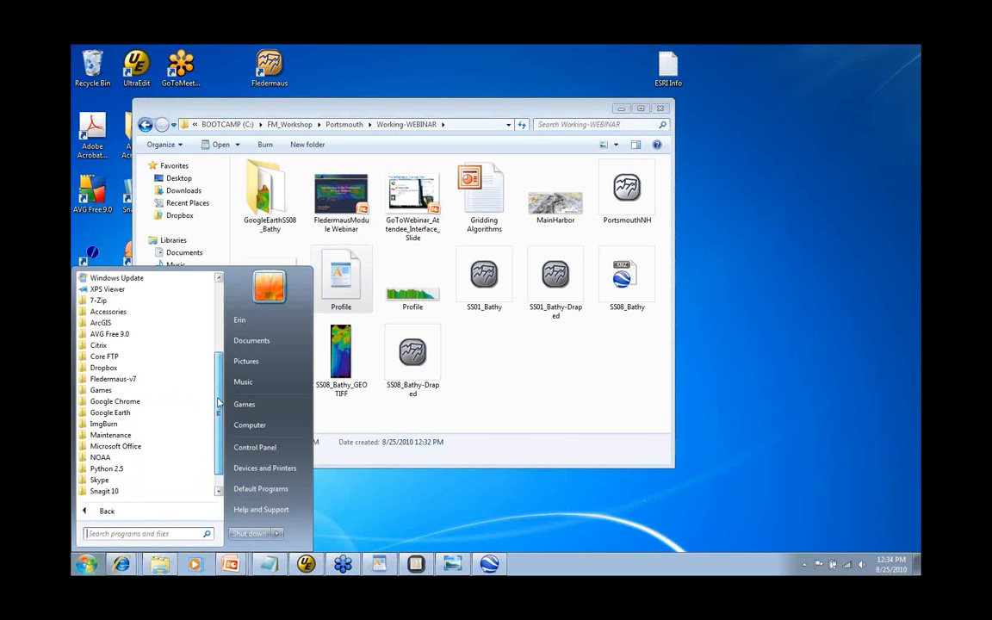
click(119, 379)
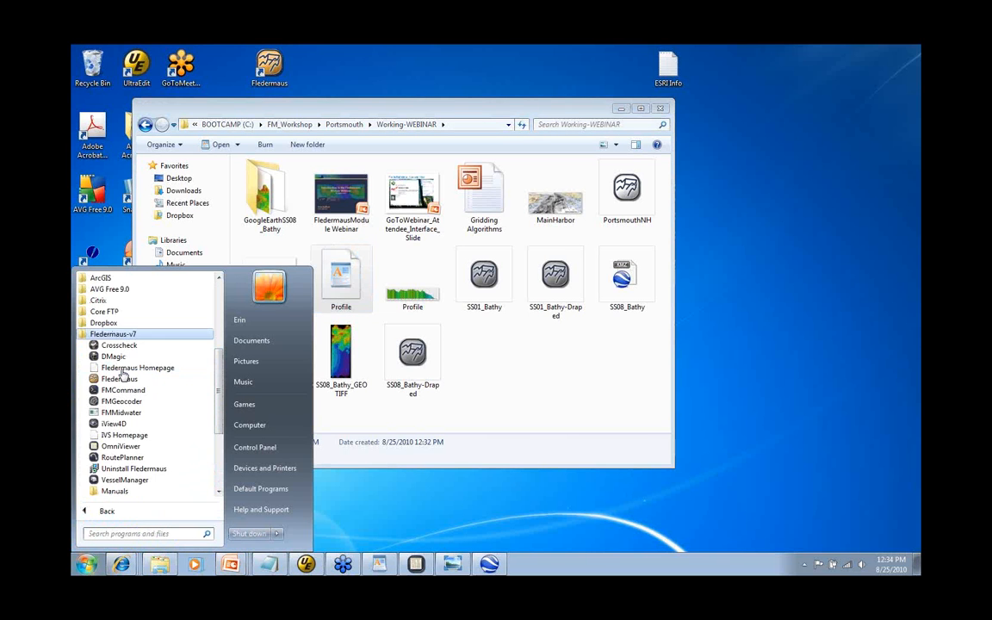
click(115, 423)
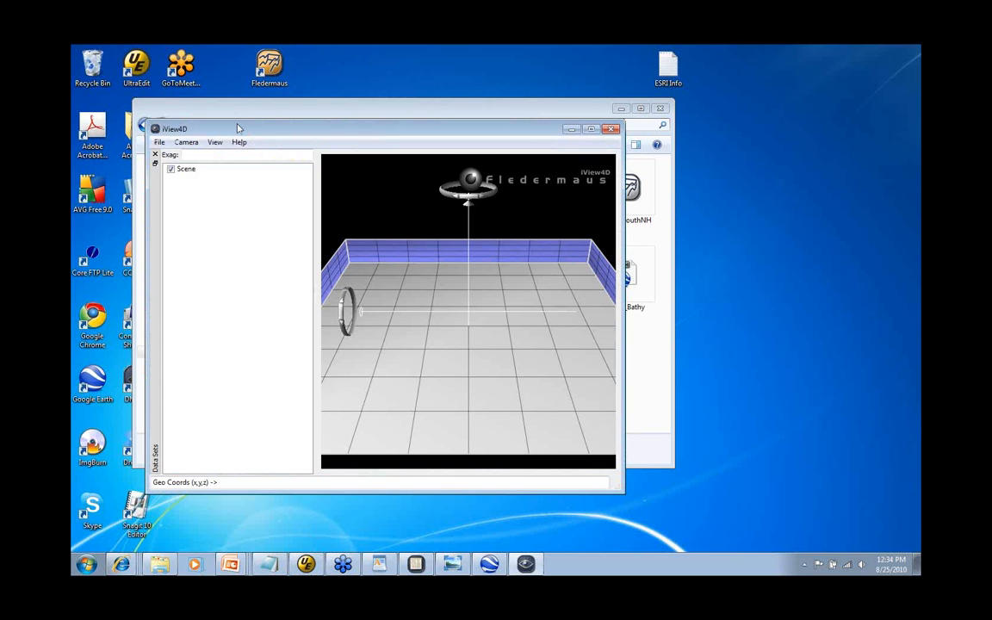
Step: Enlarge the iView4D window and load the PortsmouthNH scene file from the Working-WEBINAR folder
drag(239, 129, 214, 93)
drag(593, 452, 713, 483)
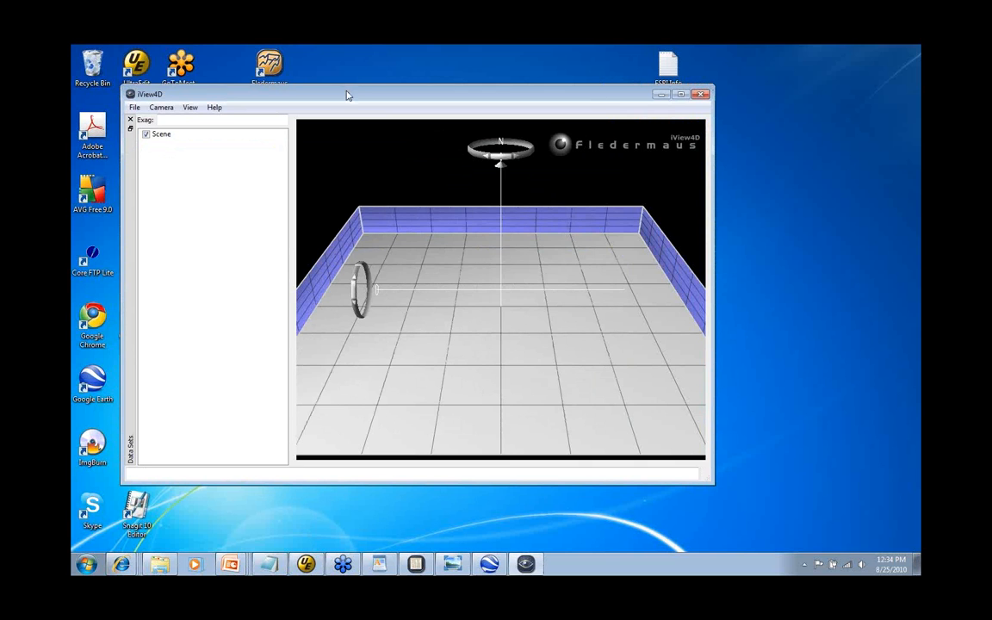
drag(347, 96, 350, 88)
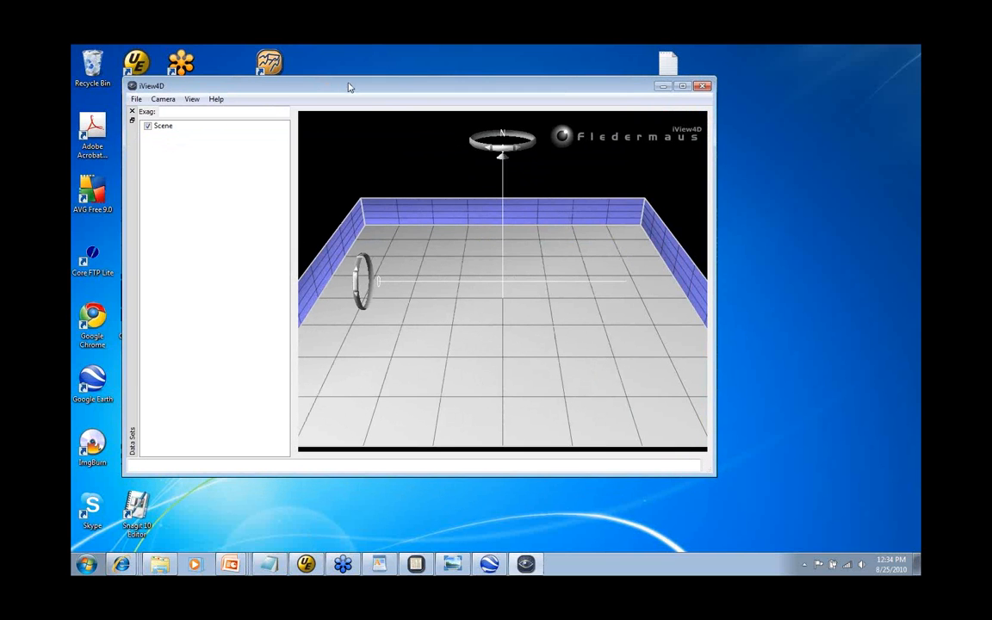
click(138, 100)
click(149, 111)
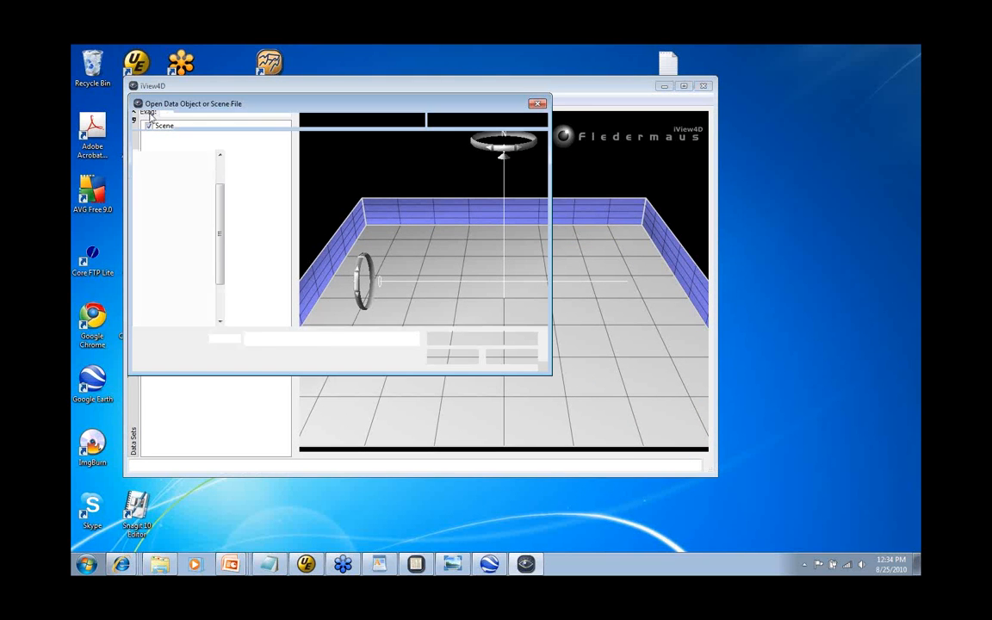
click(533, 104)
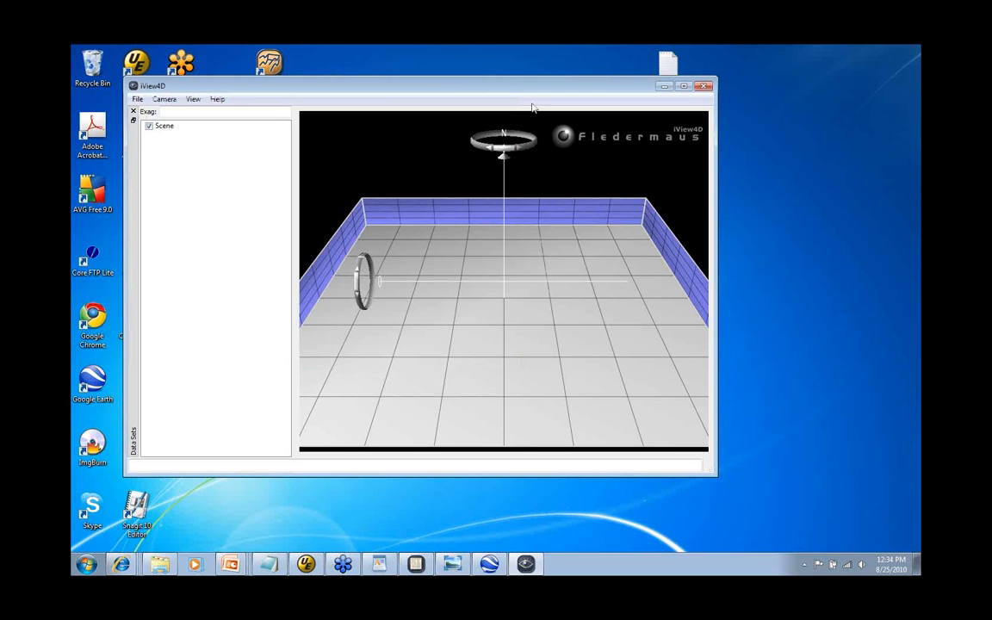
click(138, 100)
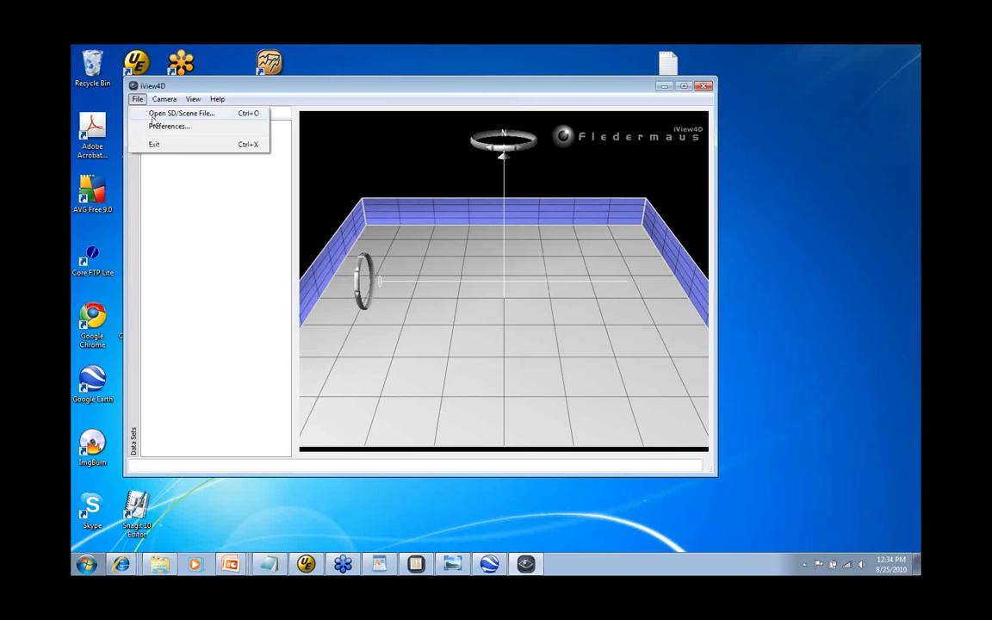
click(156, 113)
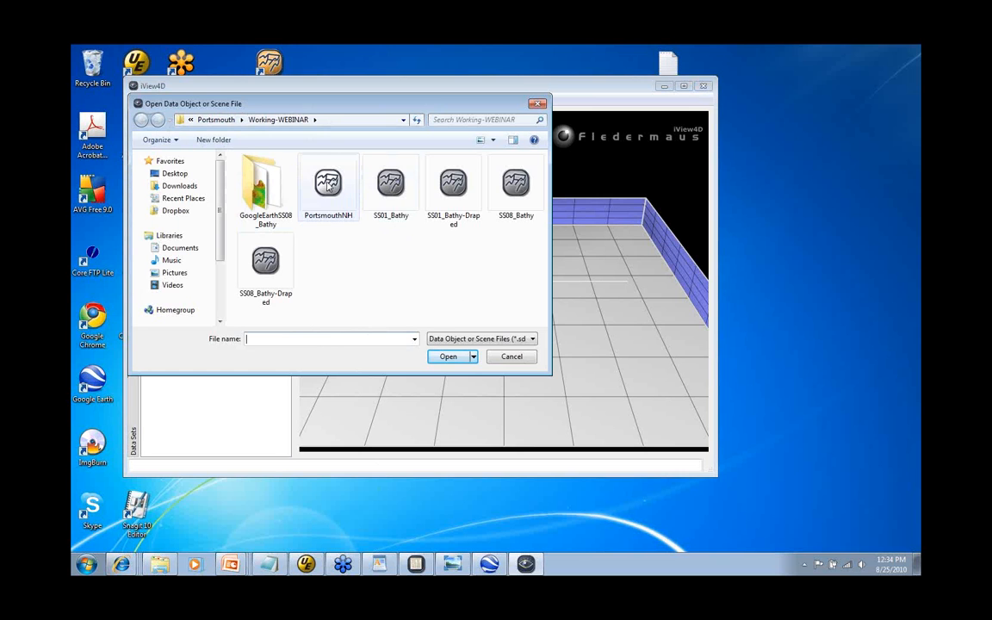
double_click(328, 181)
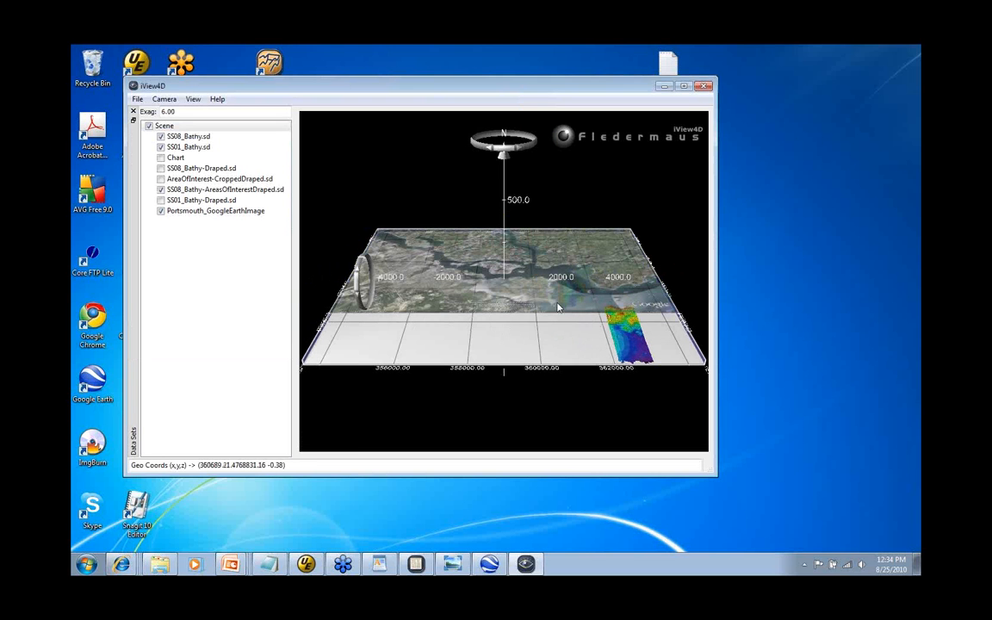
Step: Examine the PortsmouthNH scene in iView4D, turning the Chart layer on and off and inspecting the colored bathymetry strip up close
drag(540, 334, 543, 360)
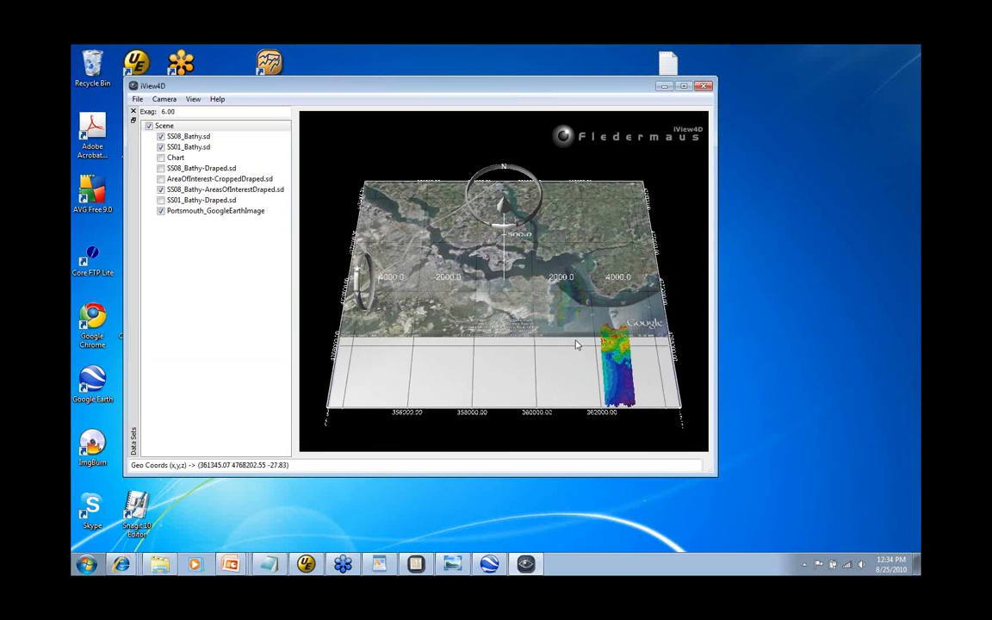
click(171, 138)
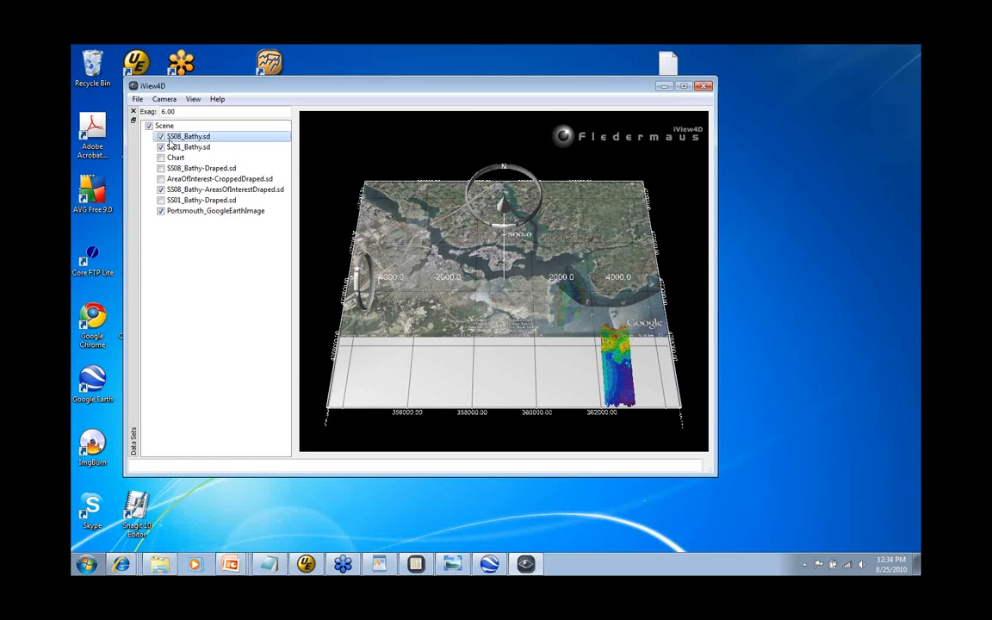
click(174, 149)
click(171, 157)
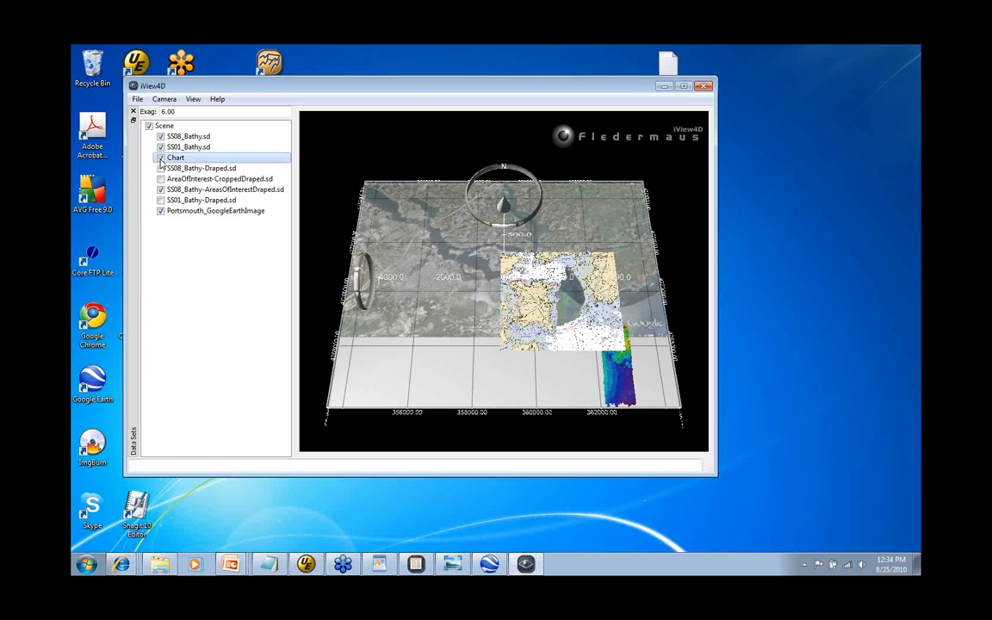
right_drag(526, 309, 578, 390)
double_click(577, 390)
scroll(501, 329, up, 3)
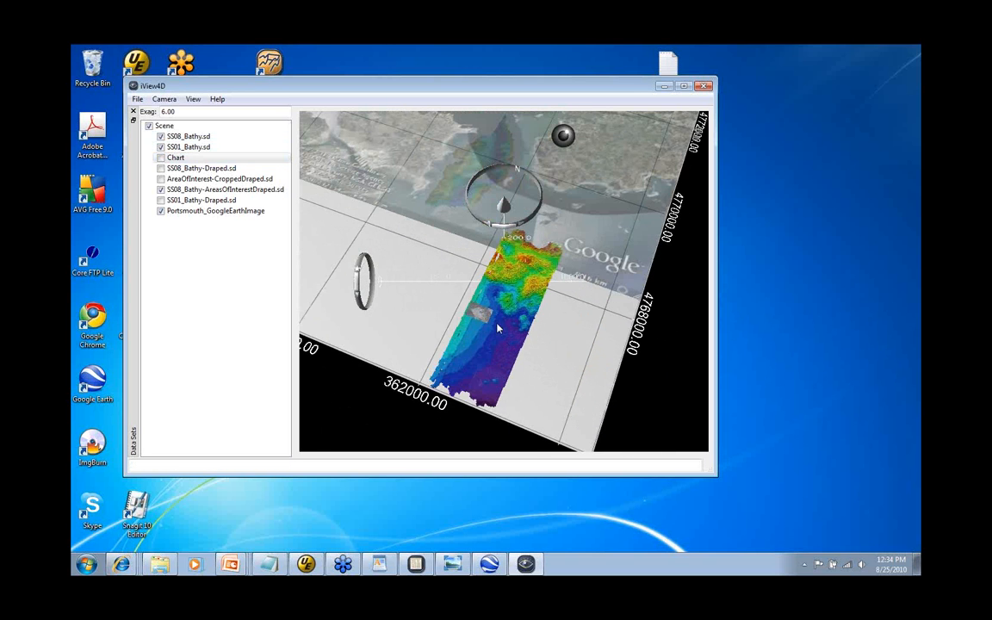
right_drag(493, 322, 493, 312)
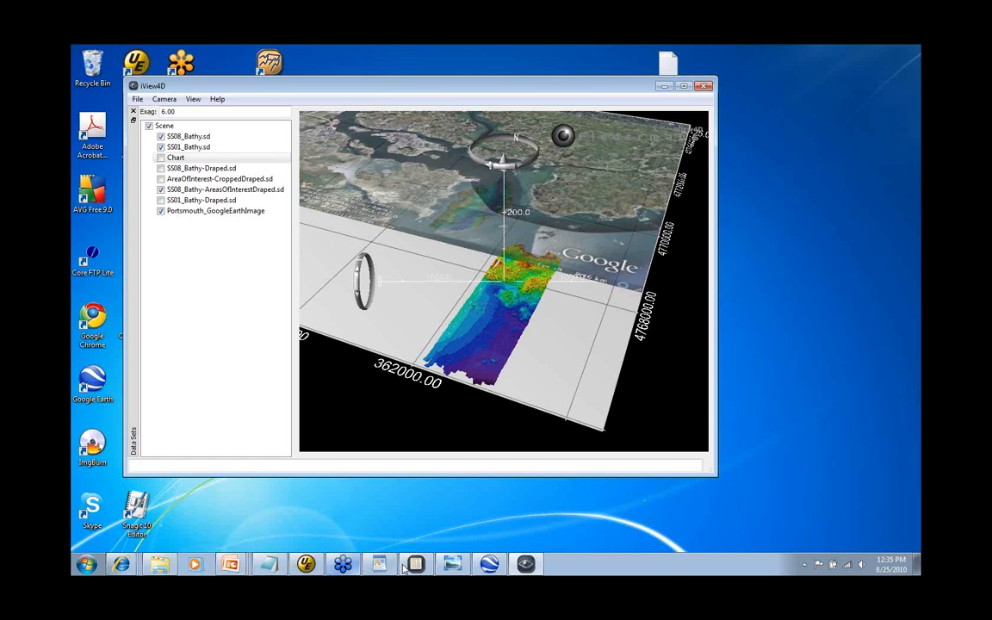
Step: Switch to the FledermausModule Webinar presentation in PowerPoint, run its slide show from the beginning and exit the show
click(230, 564)
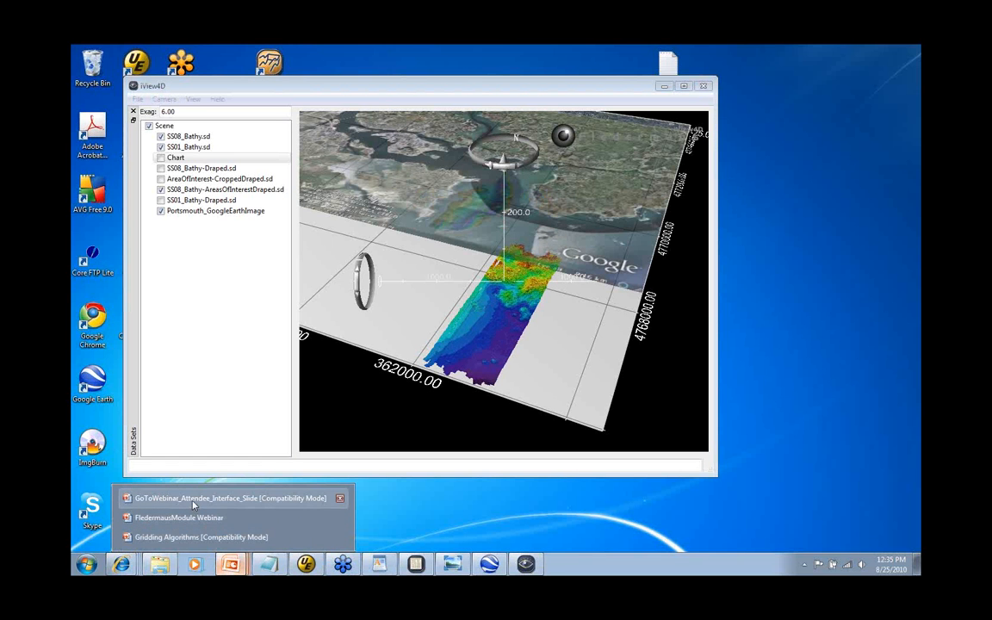
click(191, 518)
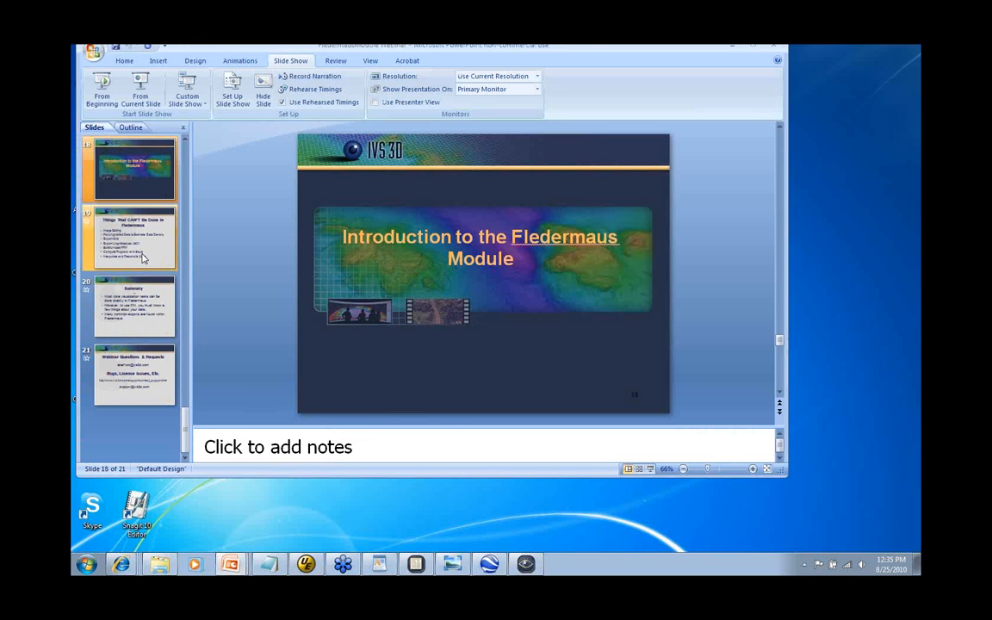
click(144, 259)
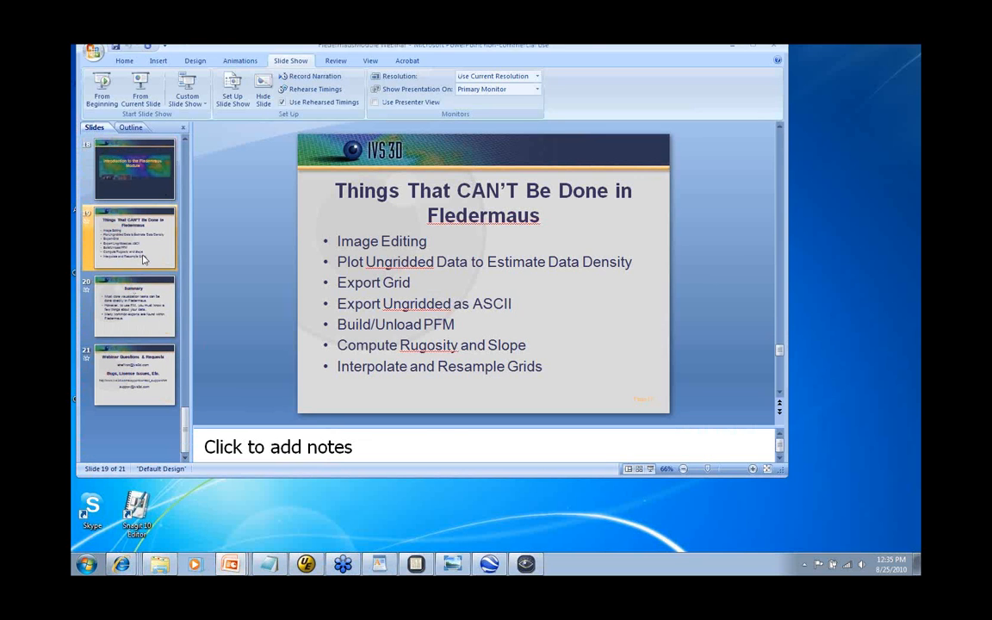
click(104, 84)
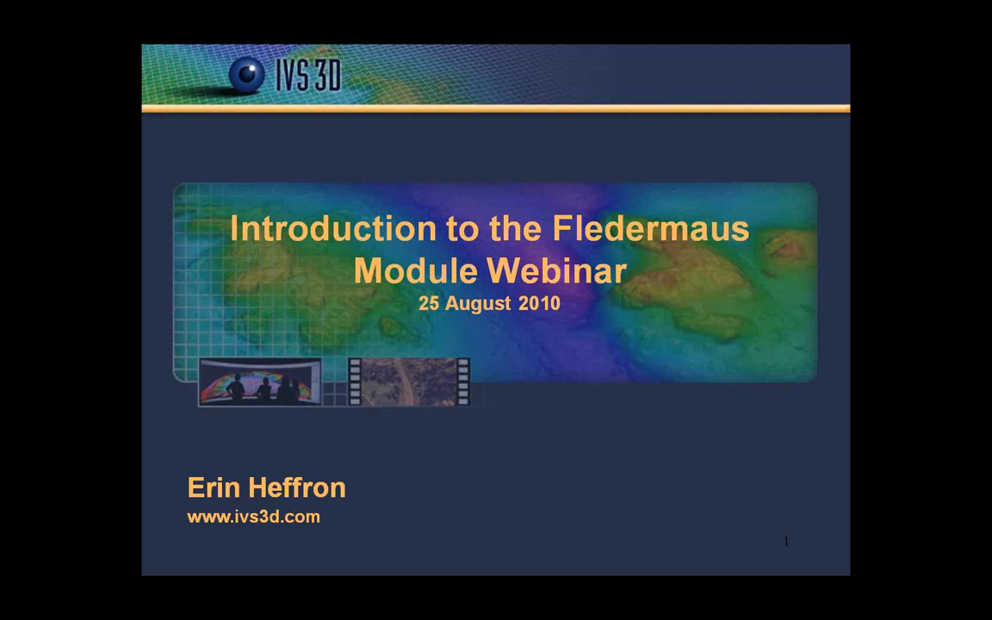
key(Escape)
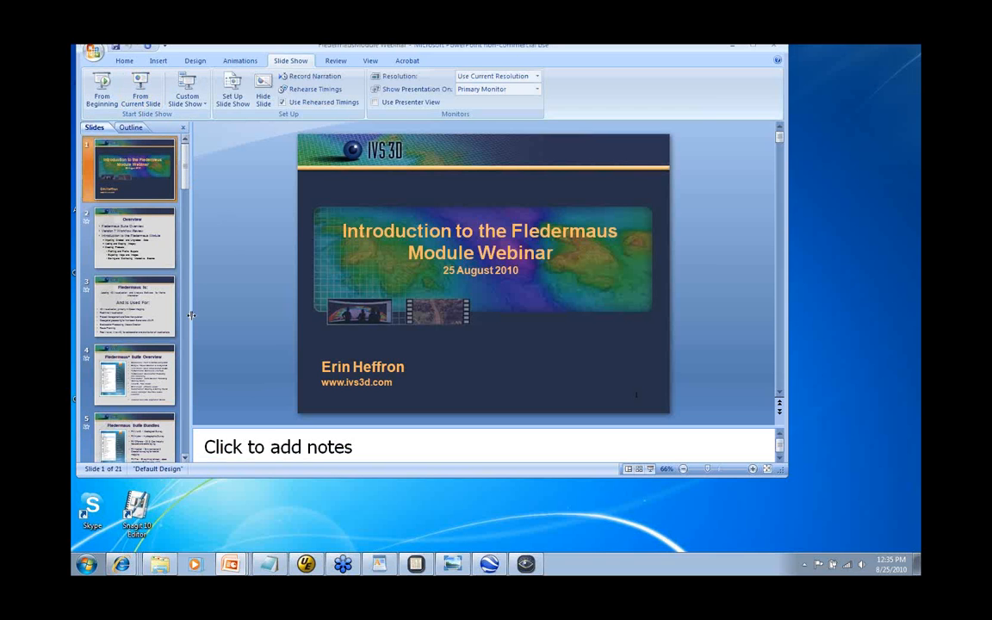
Step: Present the slide show starting from slide 19, "Things That CAN'T Be Done in Fledermaus"
scroll(185, 314, down, 5)
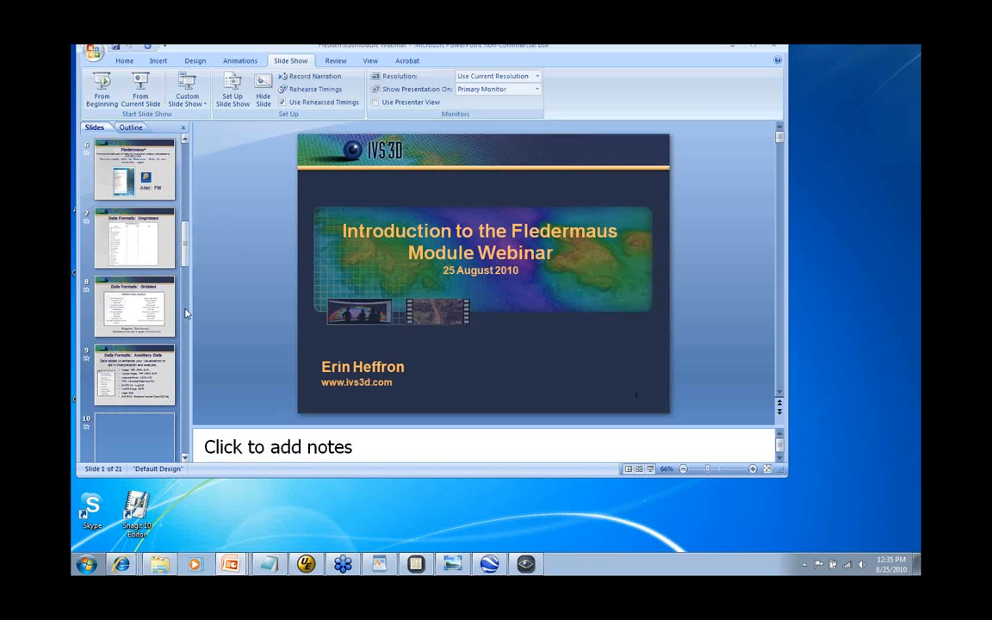
scroll(185, 345, down, 10)
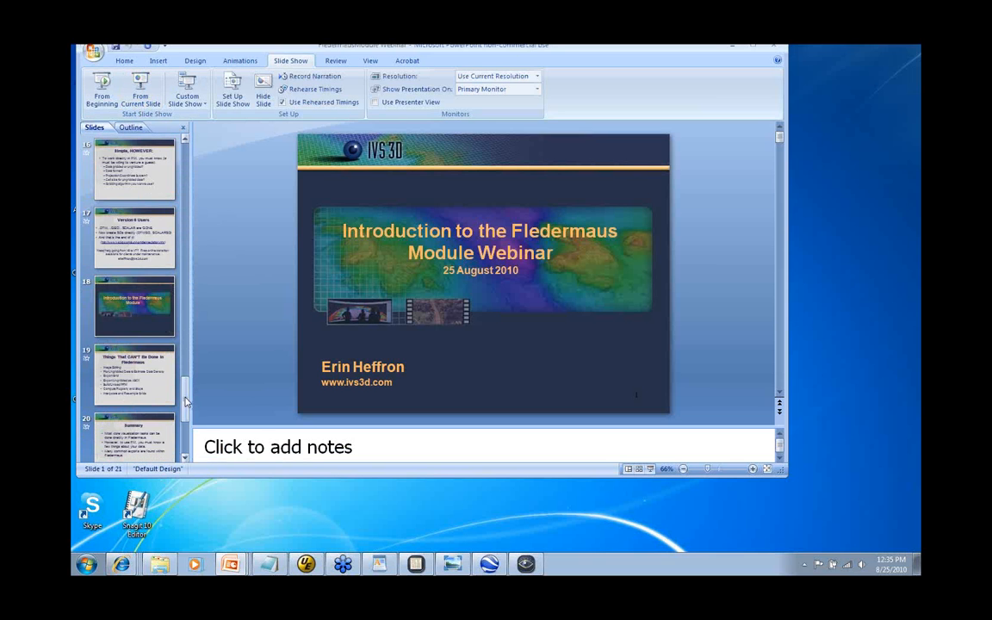
scroll(186, 401, down, 2)
click(150, 251)
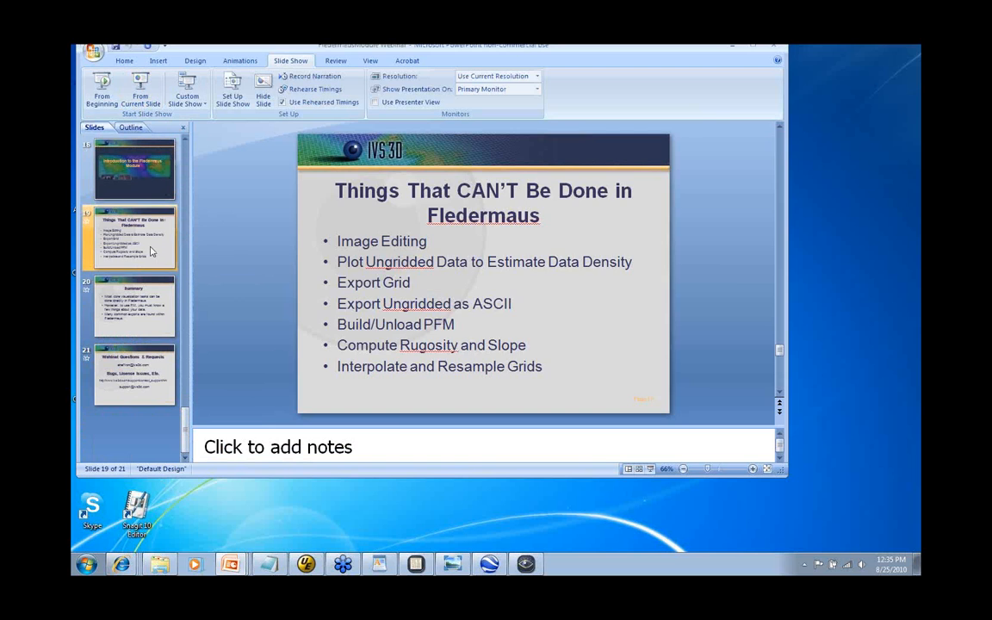
click(140, 90)
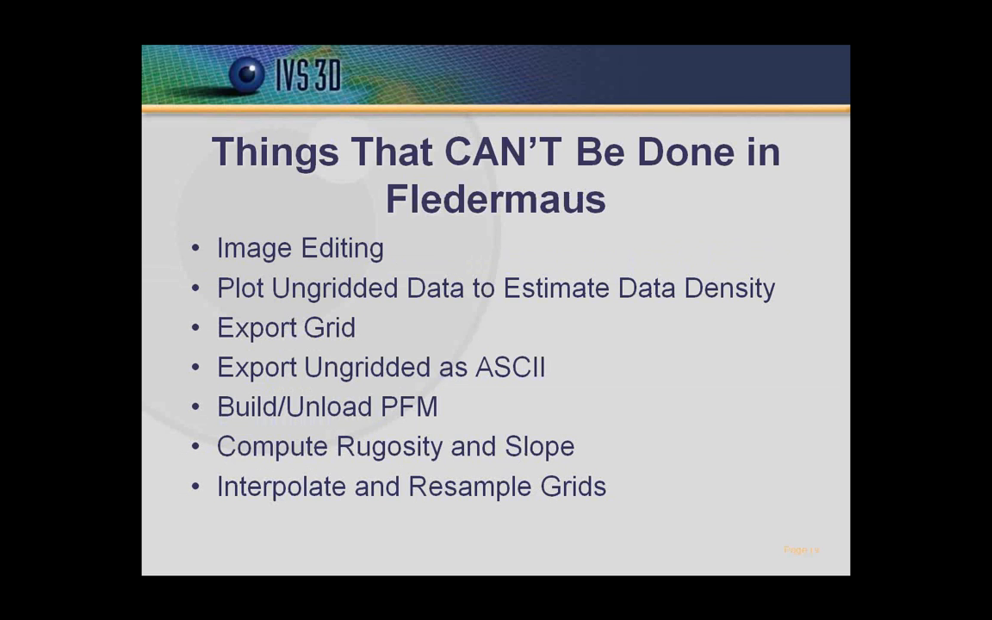
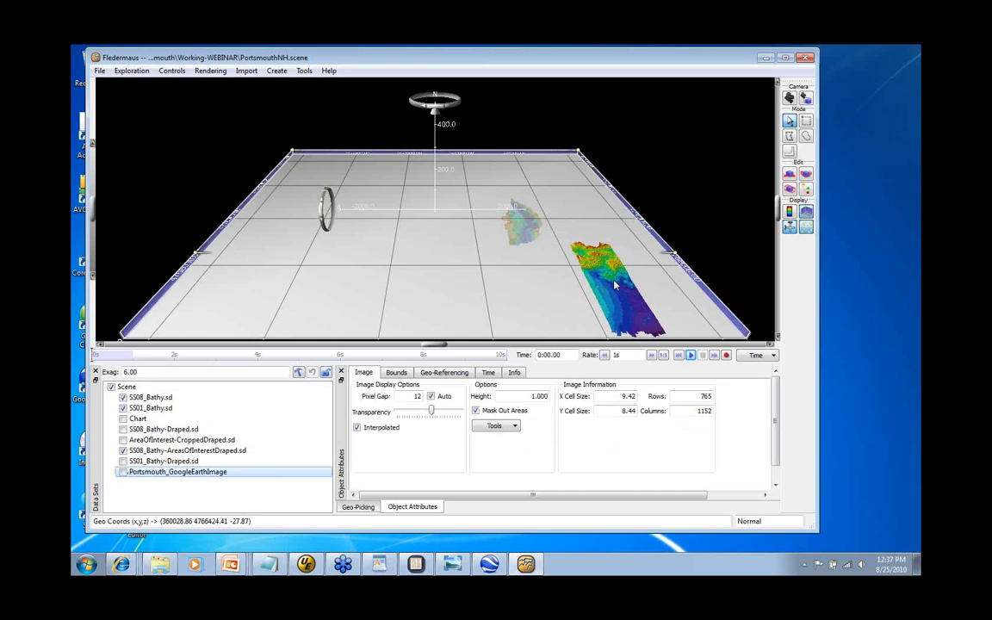
Step: Display the translate, rotate and scale handles for Portsmouth_GoogleEarthImage one after another in the PortsmouthNH scene
double_click(616, 284)
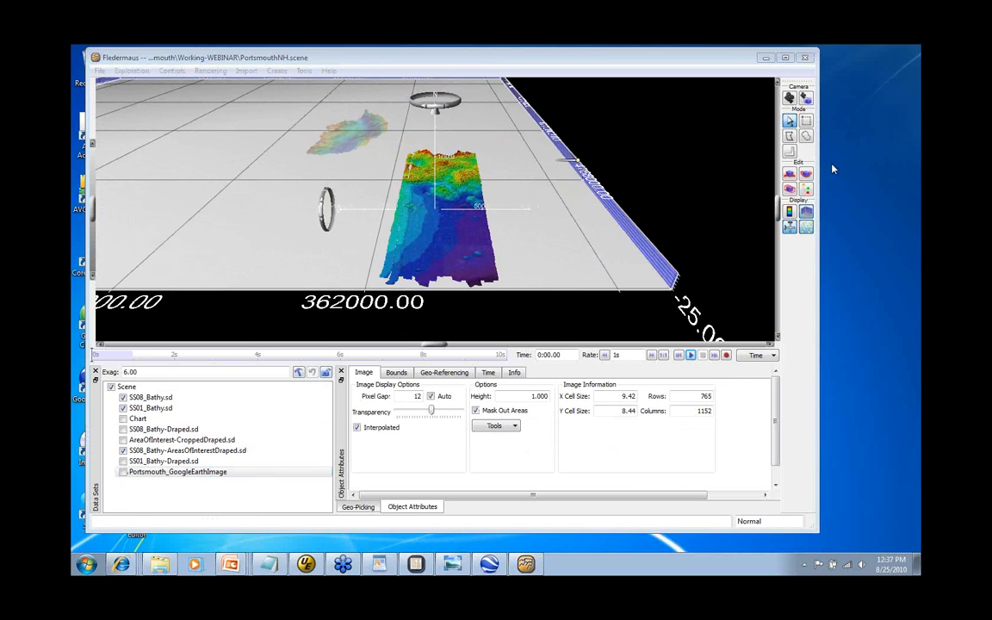
drag(680, 62, 688, 65)
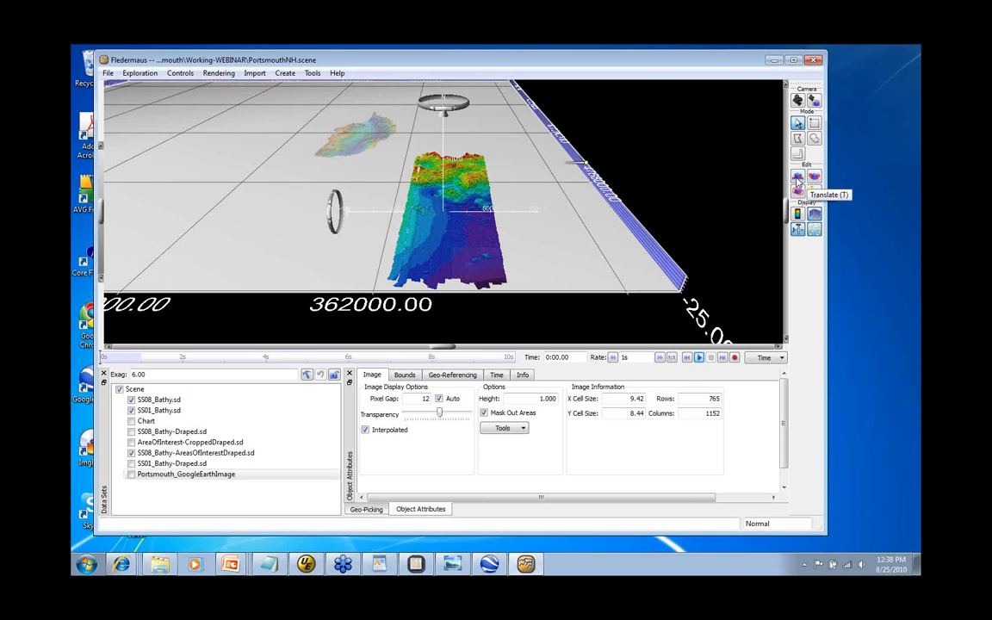
click(798, 179)
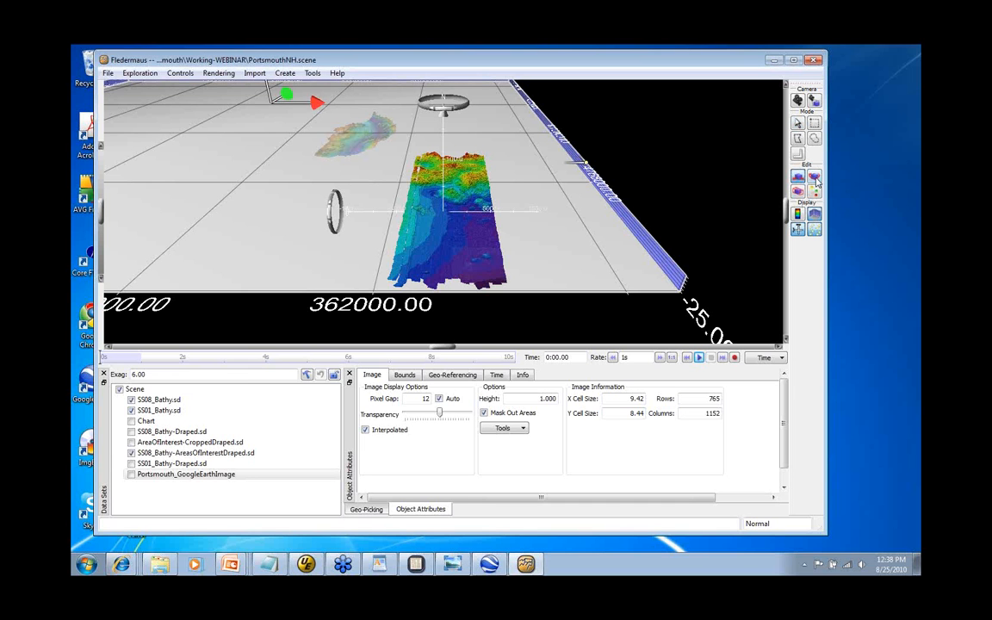
click(814, 177)
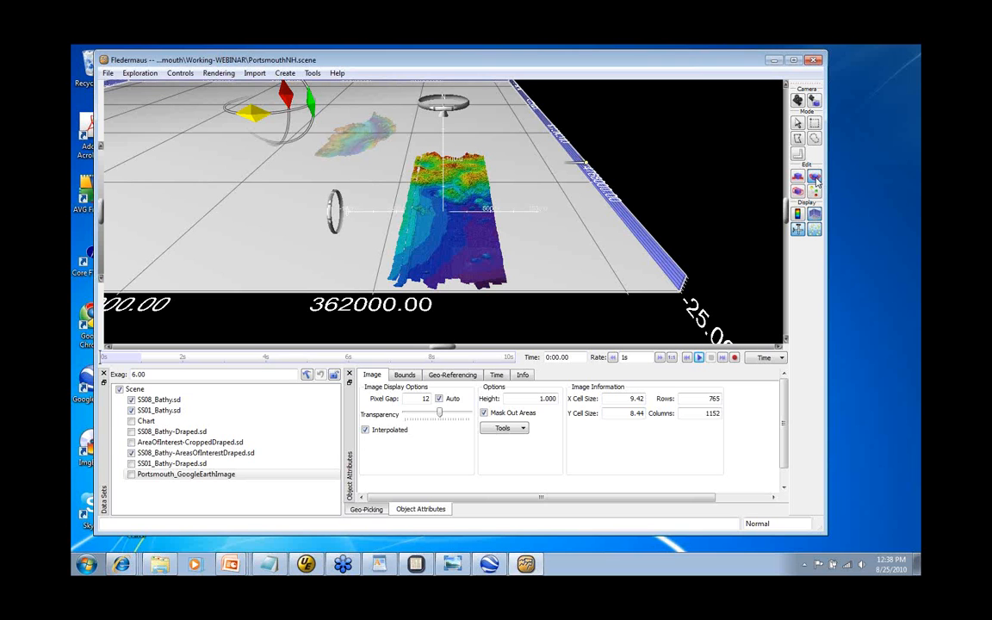
click(798, 192)
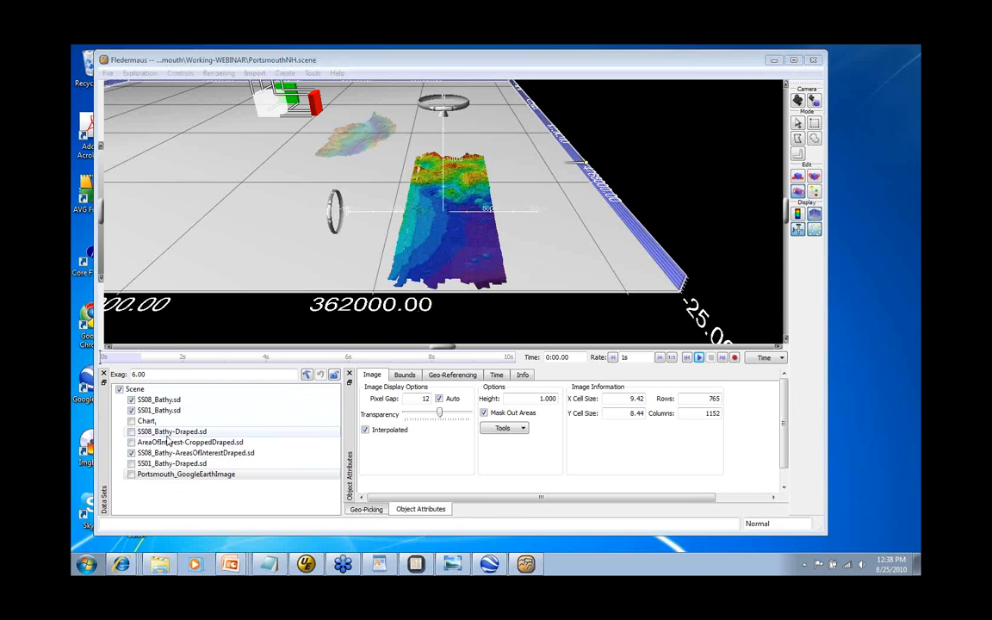
Step: Hide SS01_Bathy.sd and SS08_Bathy-AreasOfInterestDraped.sd, and select SS08_Bathy.sd with its translate handles displayed
click(159, 410)
click(134, 455)
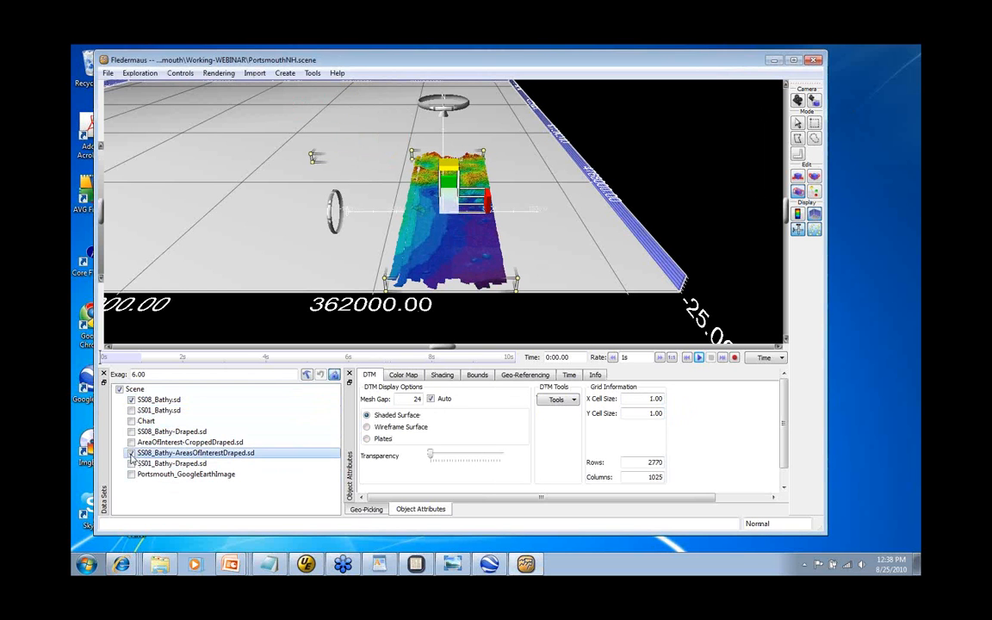
click(190, 401)
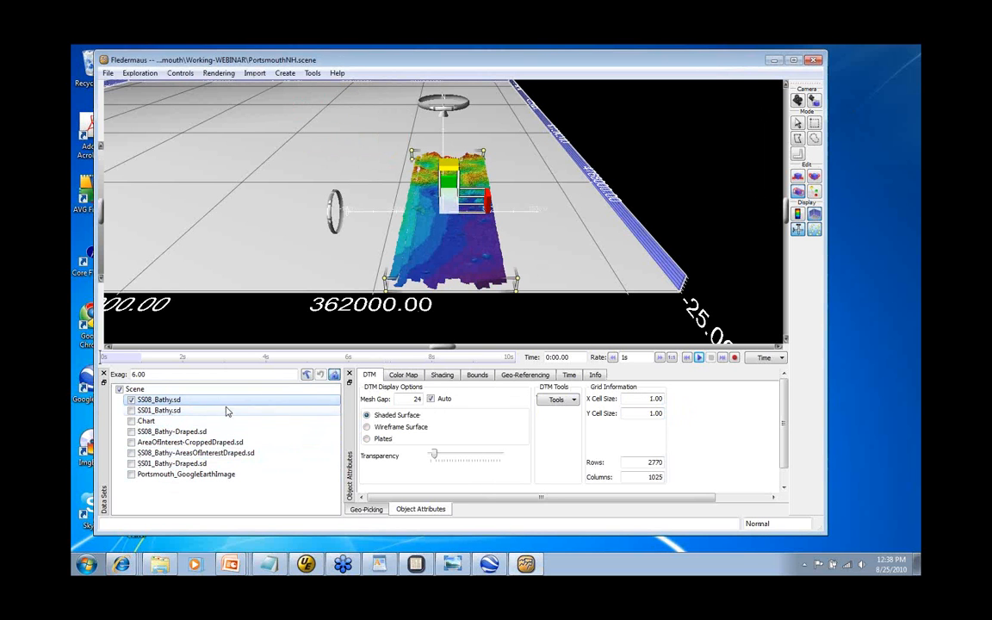
click(798, 122)
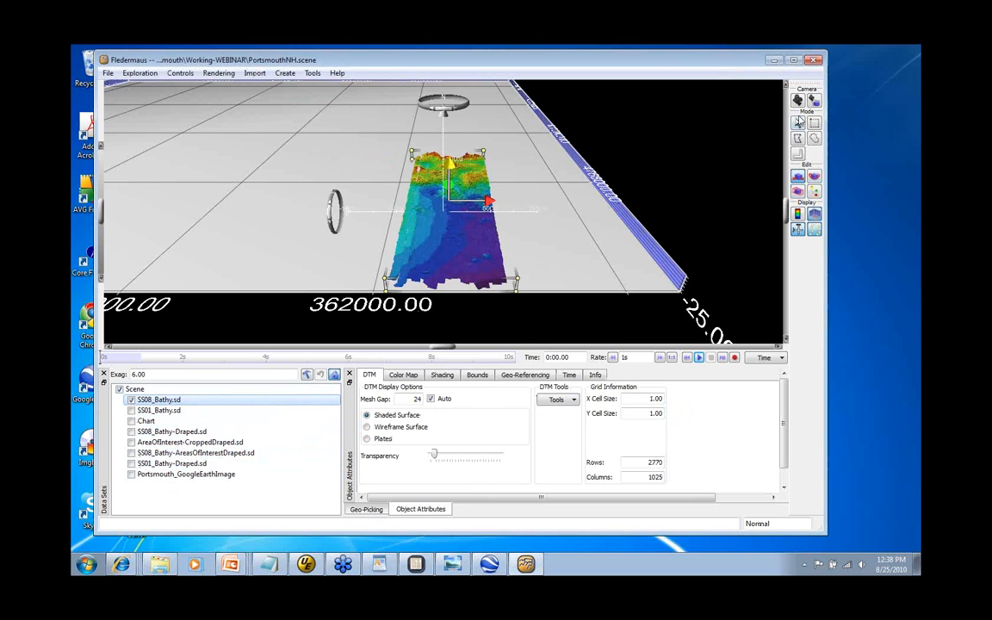
Step: Try to move SS08_Bathy.sd vertically with its translate handle, and dismiss the resulting notice
click(799, 121)
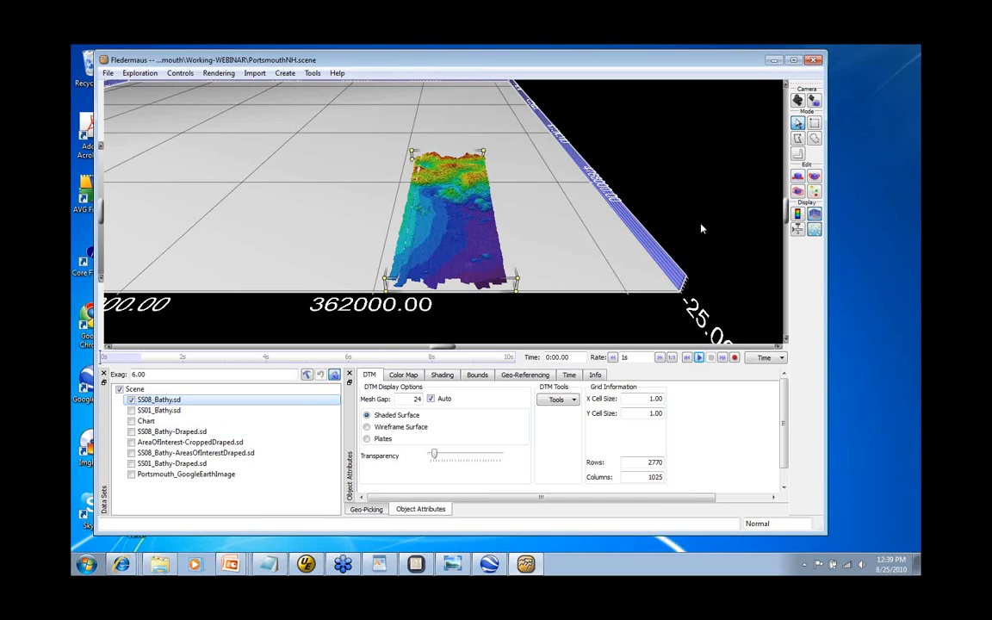
click(797, 176)
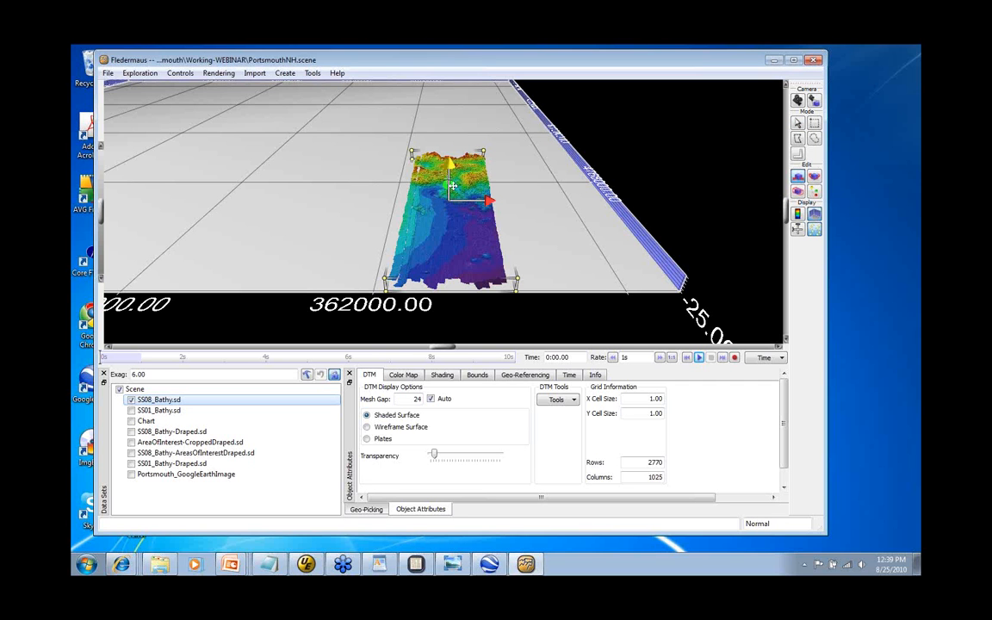
drag(452, 186, 458, 149)
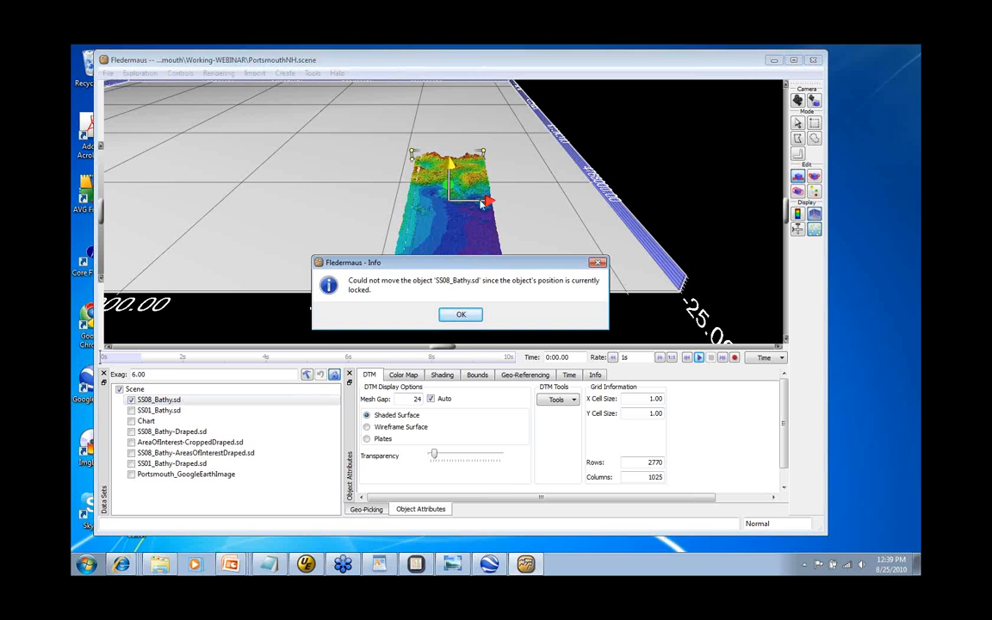
click(460, 318)
click(459, 316)
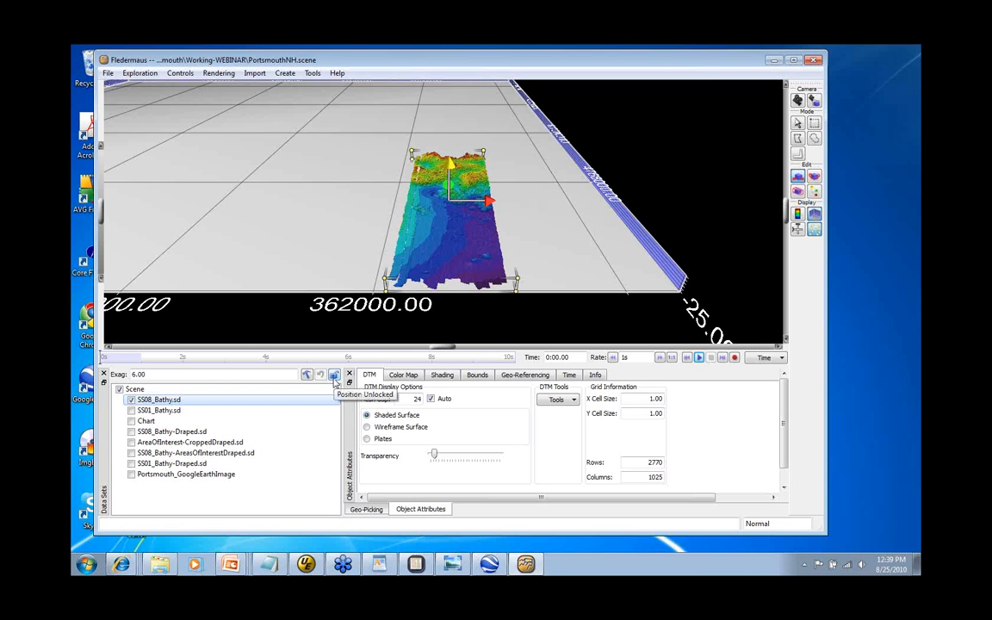
Step: With its position unlocked, translate SS08_Bathy.sd upward and shift it sideways across the grid
click(800, 179)
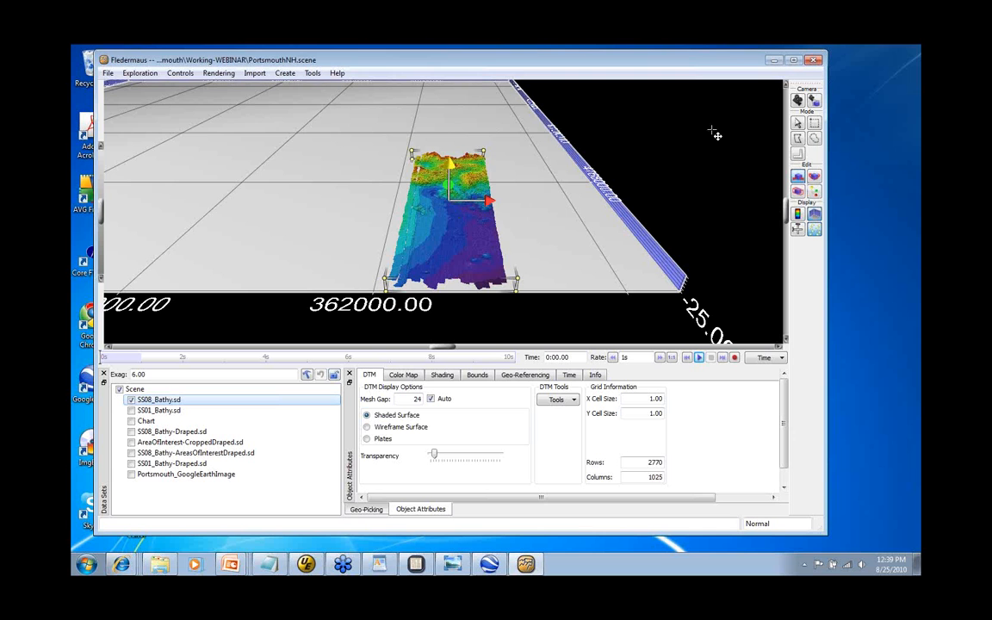
click(799, 124)
drag(594, 220, 720, 186)
click(816, 175)
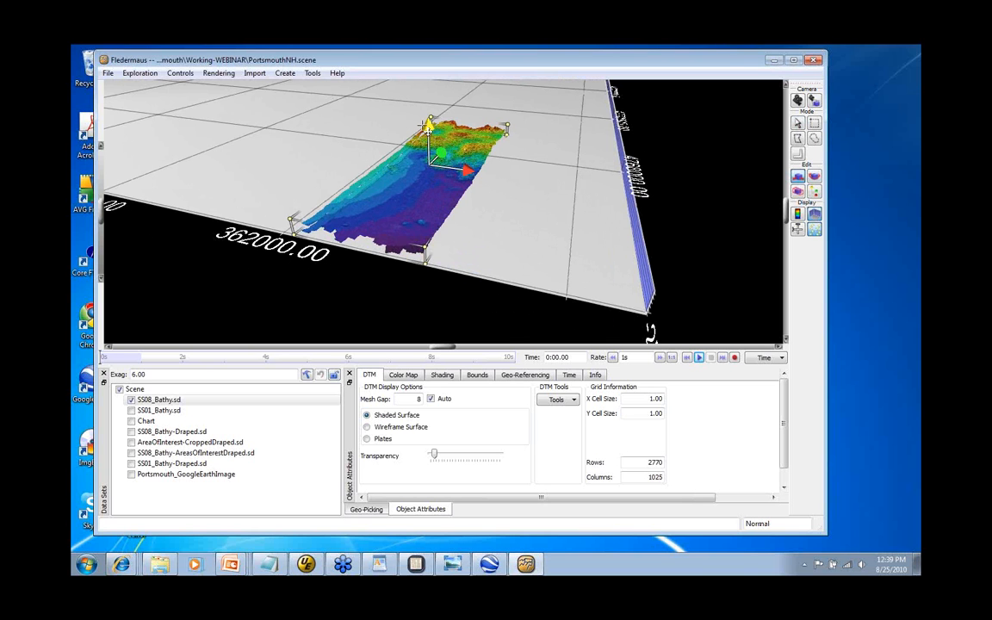
drag(436, 131, 437, 115)
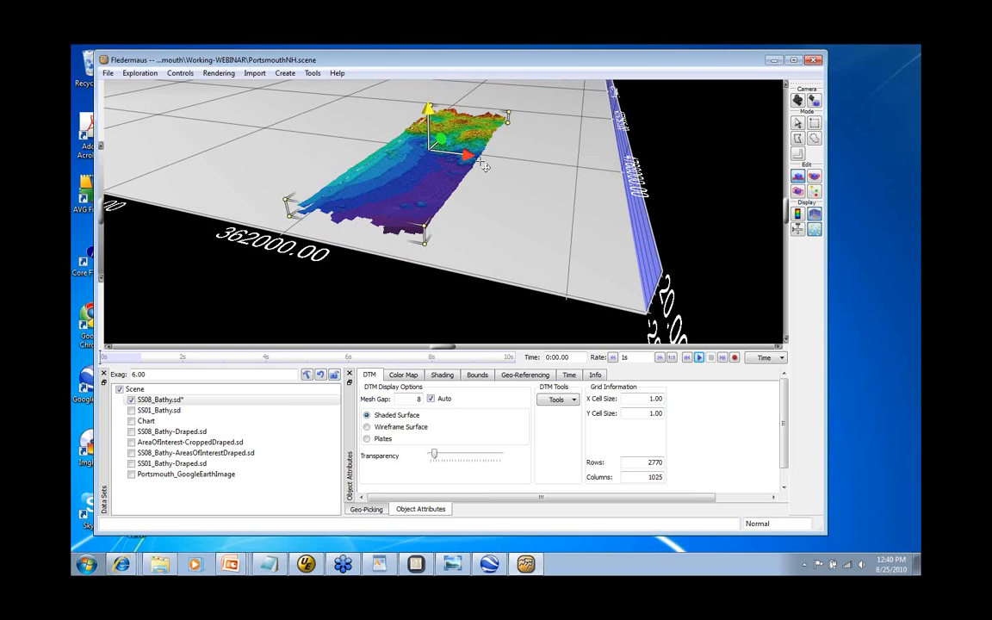
drag(469, 156, 485, 110)
Step: Rotate SS08_Bathy.sd about its vertical axis with the rotate handles
click(817, 179)
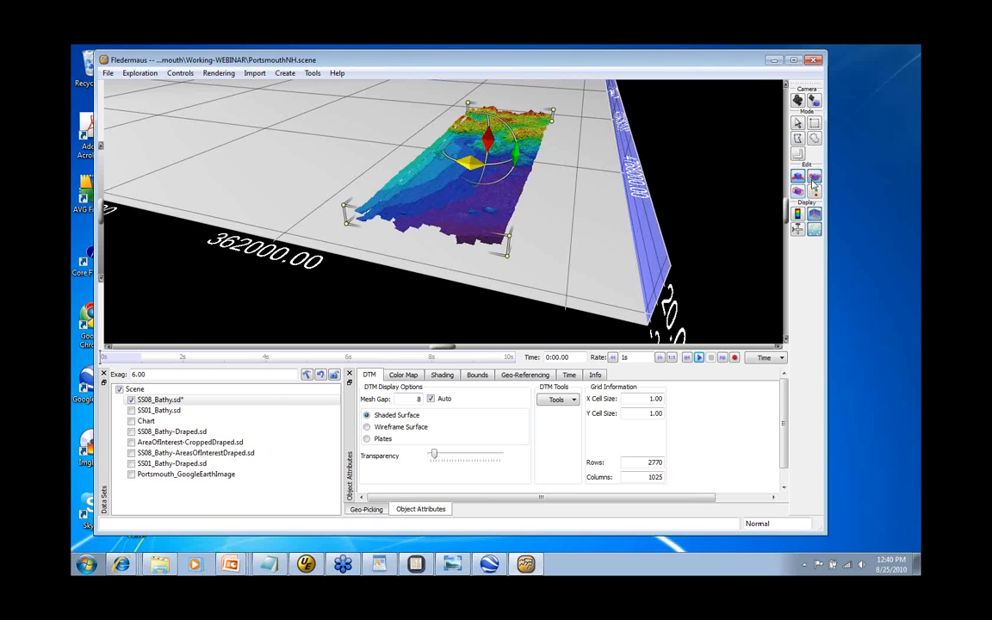
click(470, 163)
click(473, 166)
mouse_move(474, 167)
mouse_down()
mouse_move(515, 168)
mouse_move(508, 183)
mouse_move(474, 163)
mouse_up()
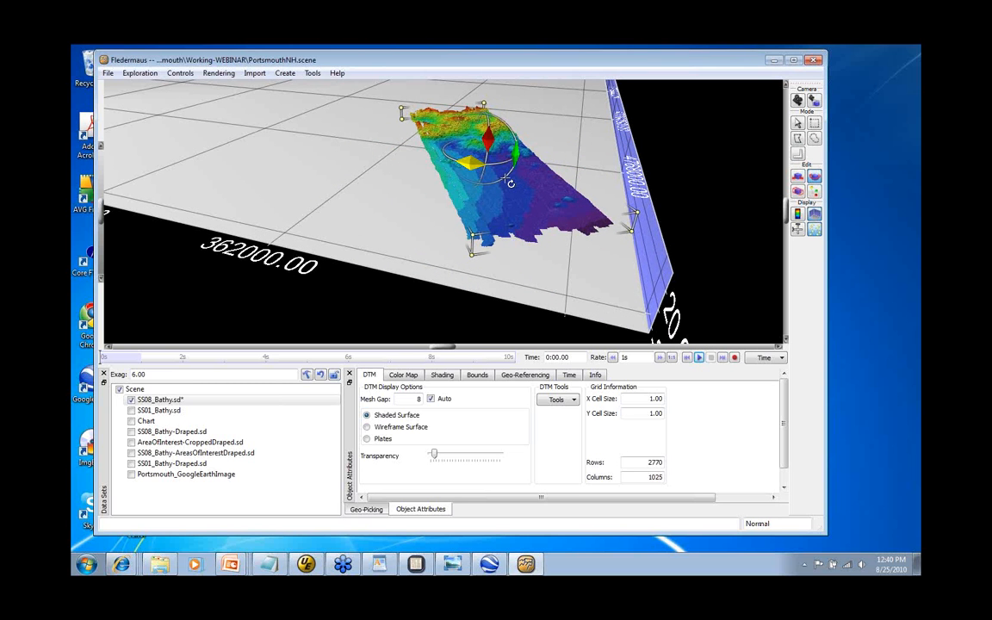
Step: Scale up SS08_Bathy.sd, first along its X axis to a 1.60 cell size, then uniformly to cell sizes 2.27 by 1.42
click(798, 192)
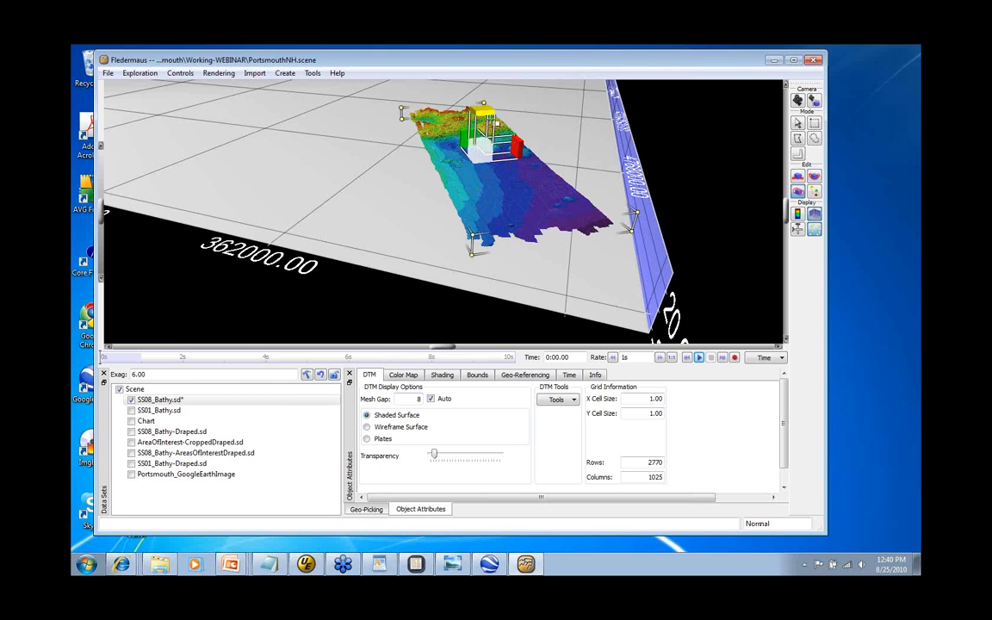
mouse_move(520, 148)
mouse_down()
mouse_move(565, 144)
mouse_move(515, 148)
mouse_up()
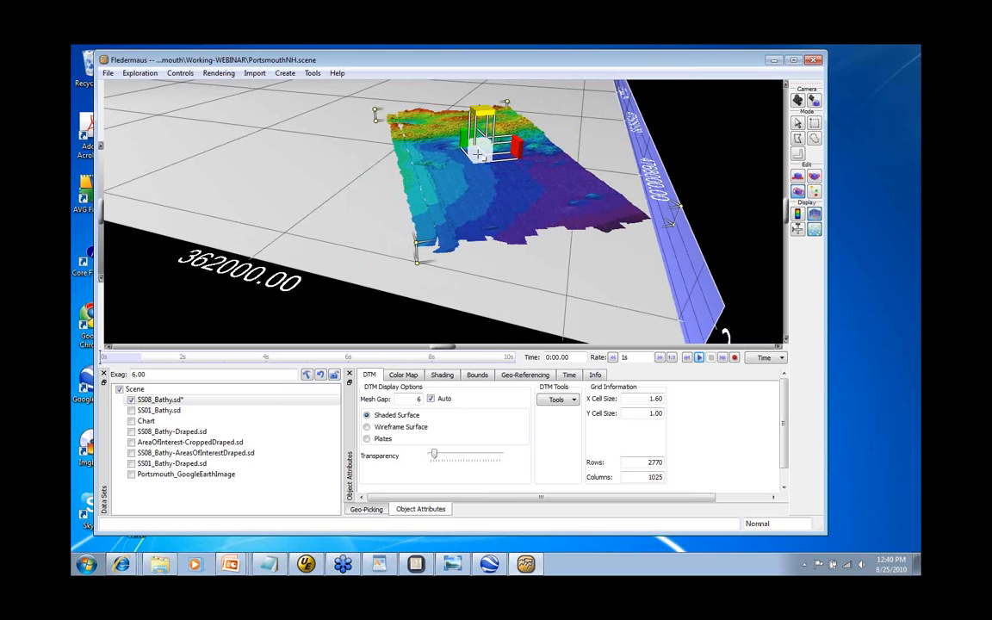
mouse_move(488, 168)
mouse_down()
mouse_move(488, 127)
mouse_move(487, 172)
mouse_move(503, 173)
mouse_move(505, 161)
mouse_up()
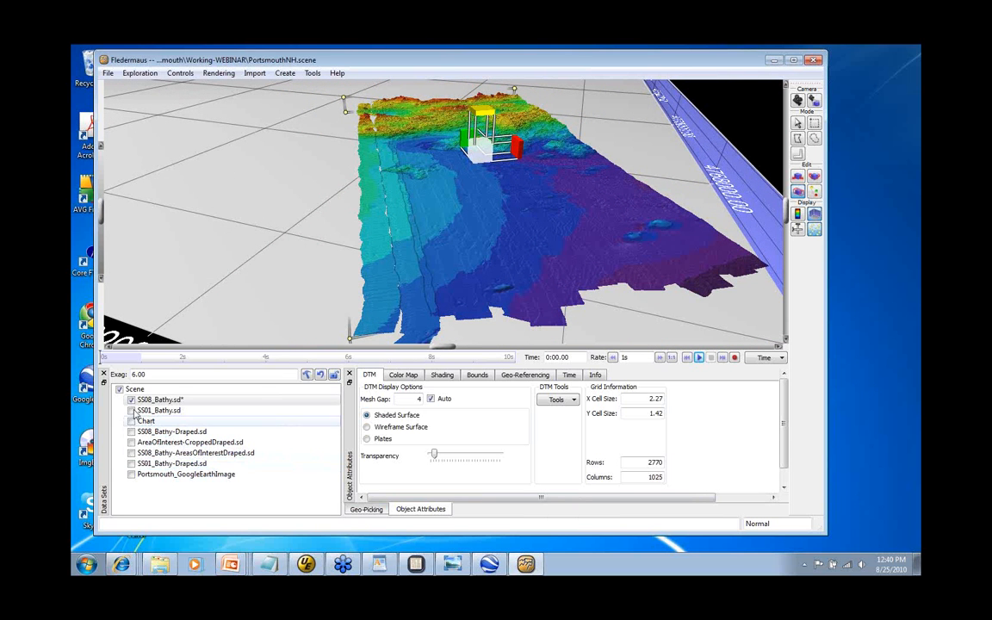
Step: Close the object options for SS08_Bathy.sd without saving, and reset its move, rotation and scale changes
click(166, 401)
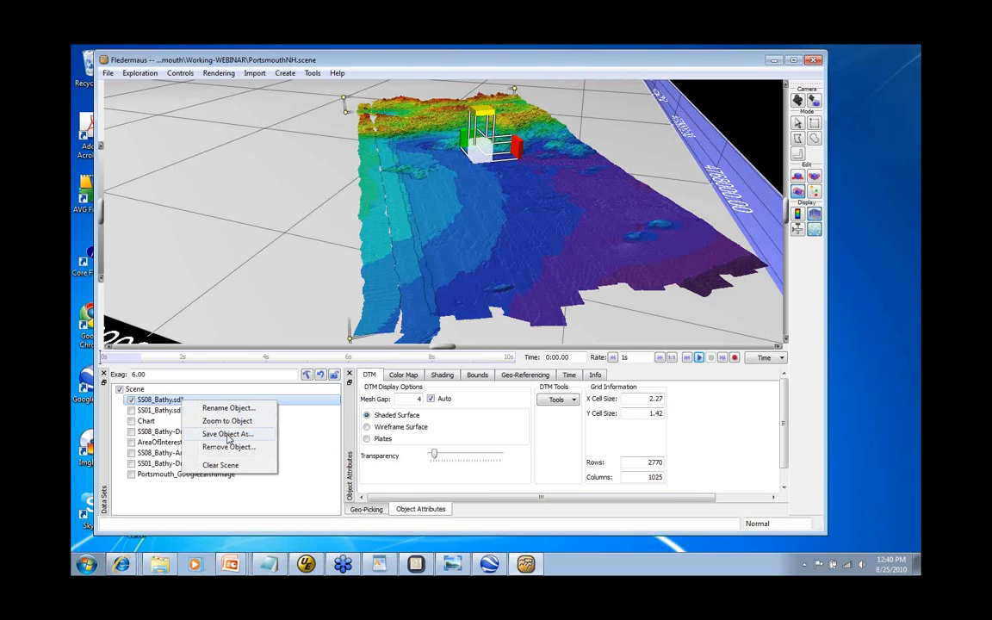
click(304, 446)
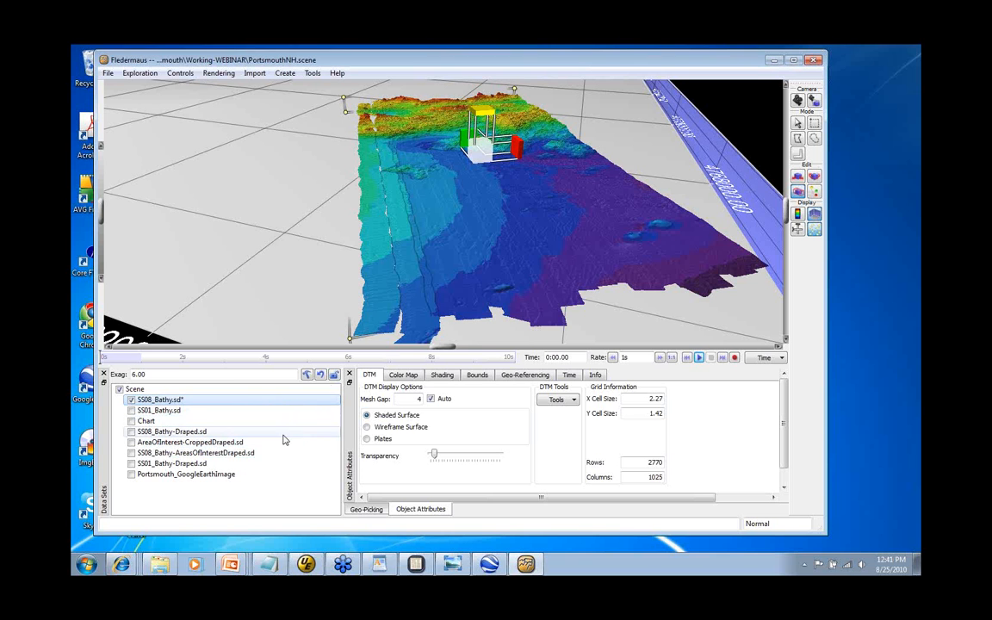
click(322, 377)
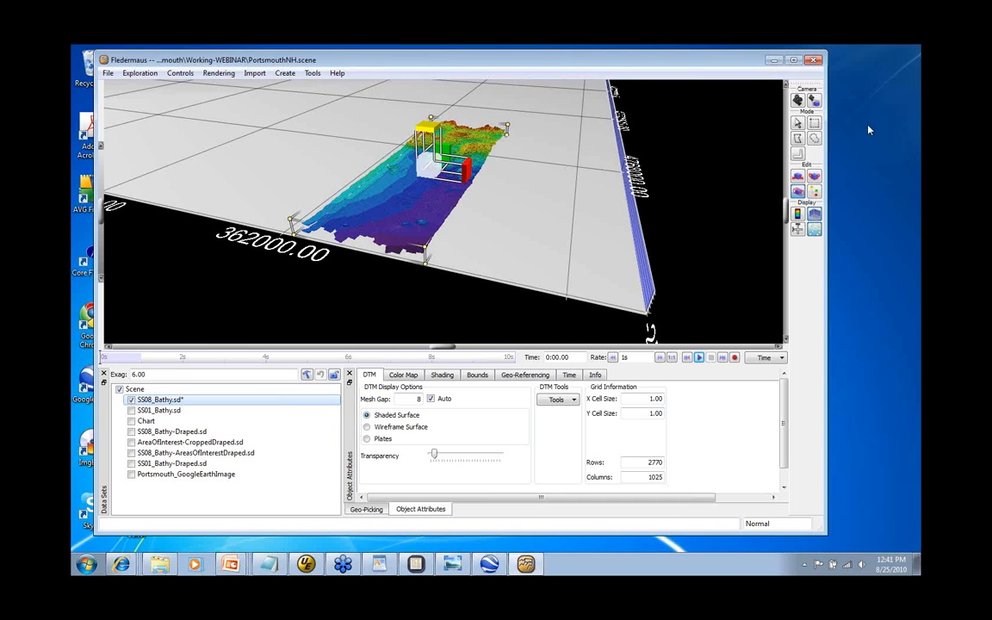
Step: Move the editing pivot of SS08_Bathy.sd toward the surface's far end and rotate the surface about the vertical axis there
click(816, 192)
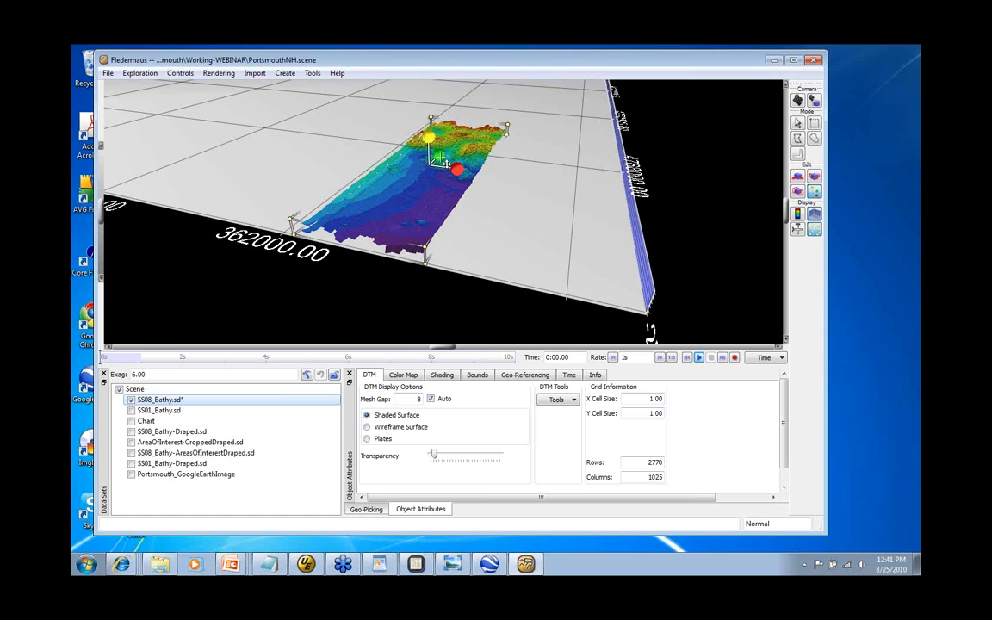
drag(441, 161, 516, 123)
click(815, 178)
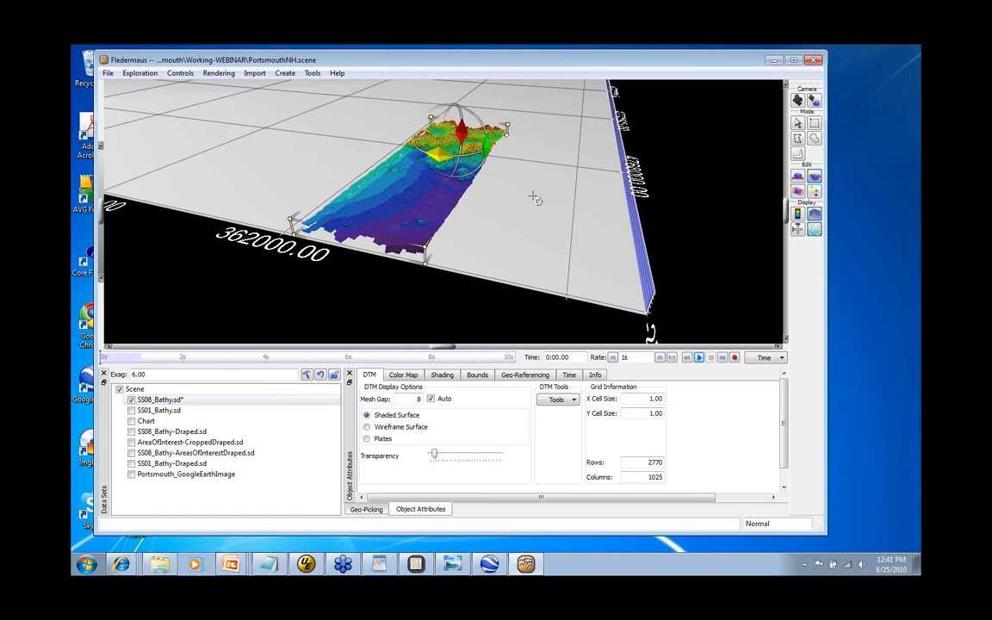
drag(439, 155, 474, 161)
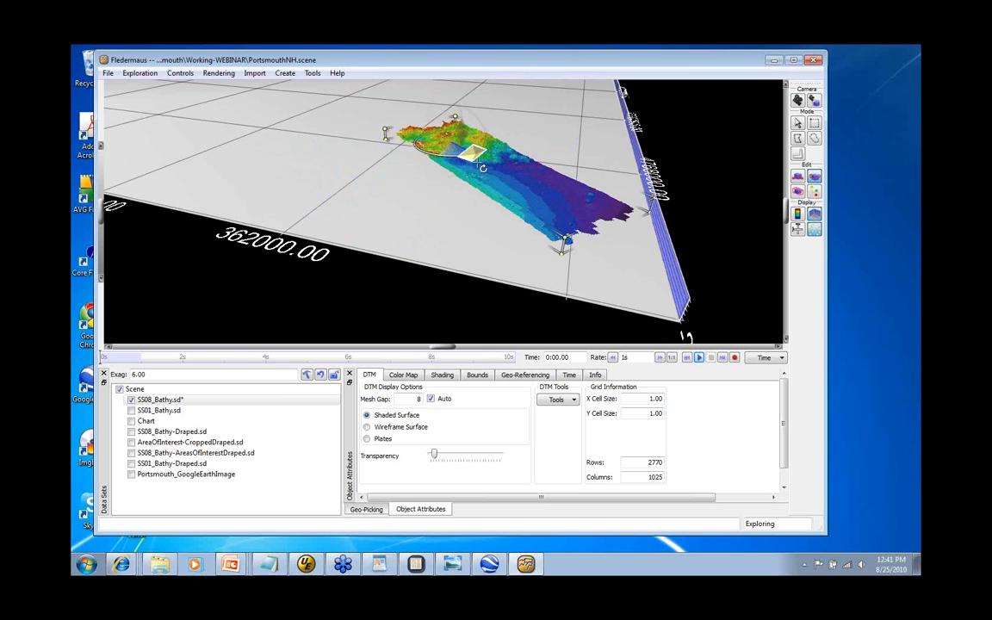
Step: Rotate SS08_Bathy.sd back about its vertical axis and return to selection mode
click(902, 162)
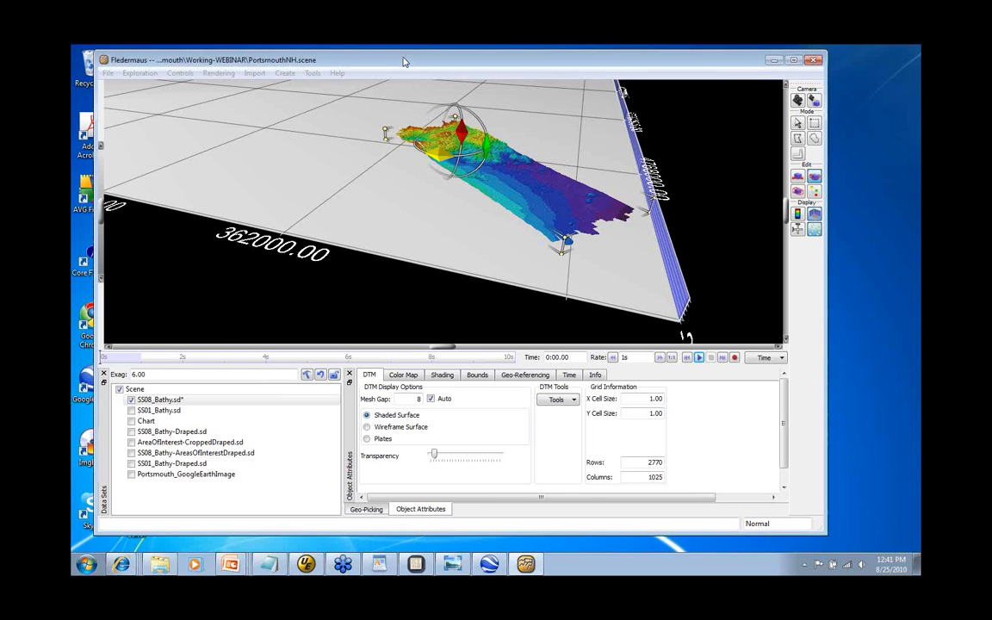
drag(405, 62, 410, 62)
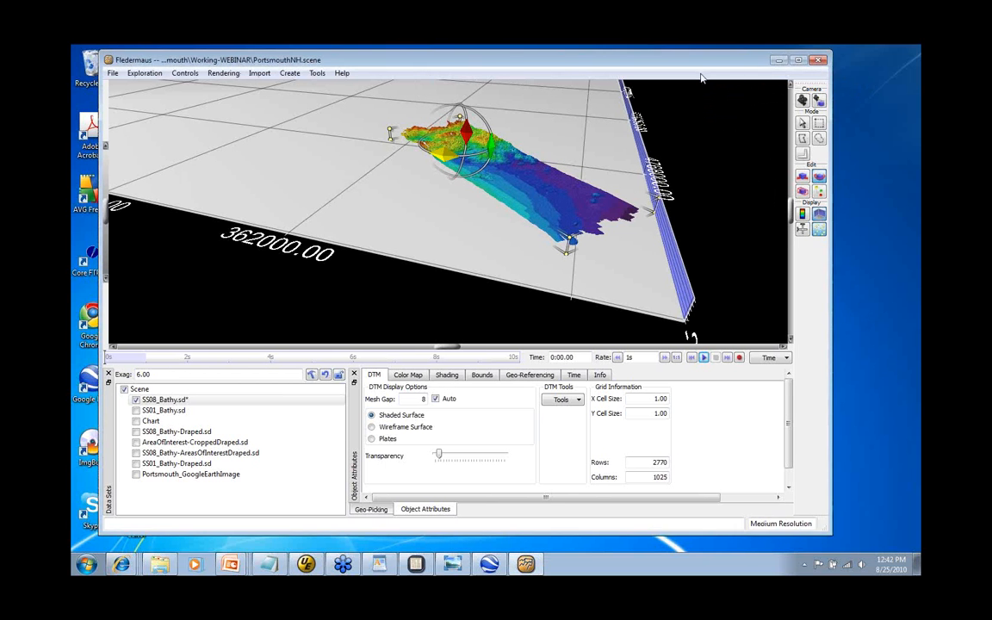
drag(628, 60, 485, 66)
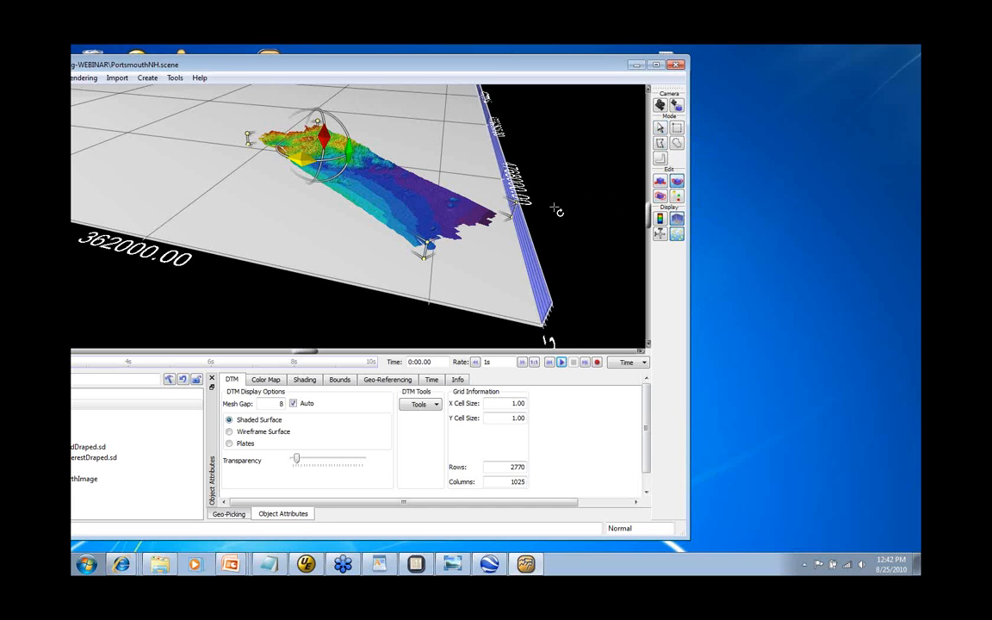
drag(429, 196, 269, 138)
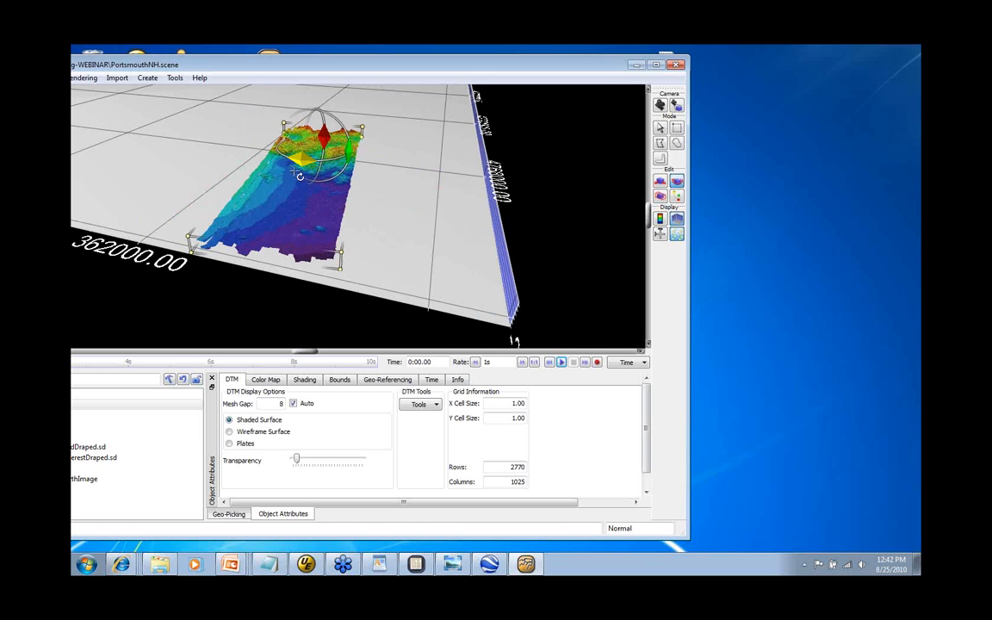
click(661, 131)
drag(308, 202, 387, 63)
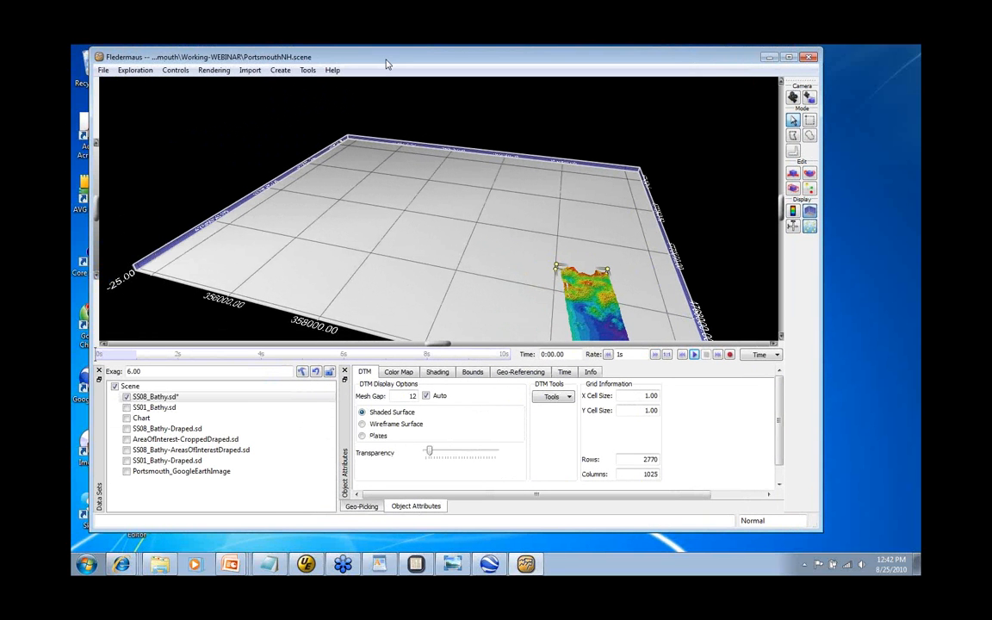
Step: Import the S-57 ENC chart US5NH02M.000 from the ENC folder in FM_Workshop's Portsmouth directory
click(250, 70)
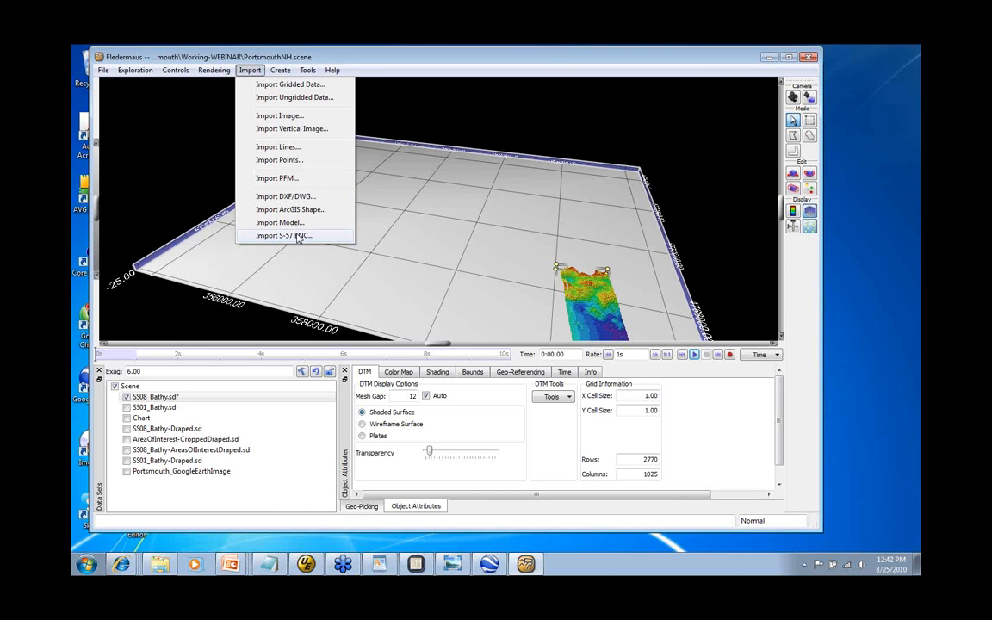
click(297, 236)
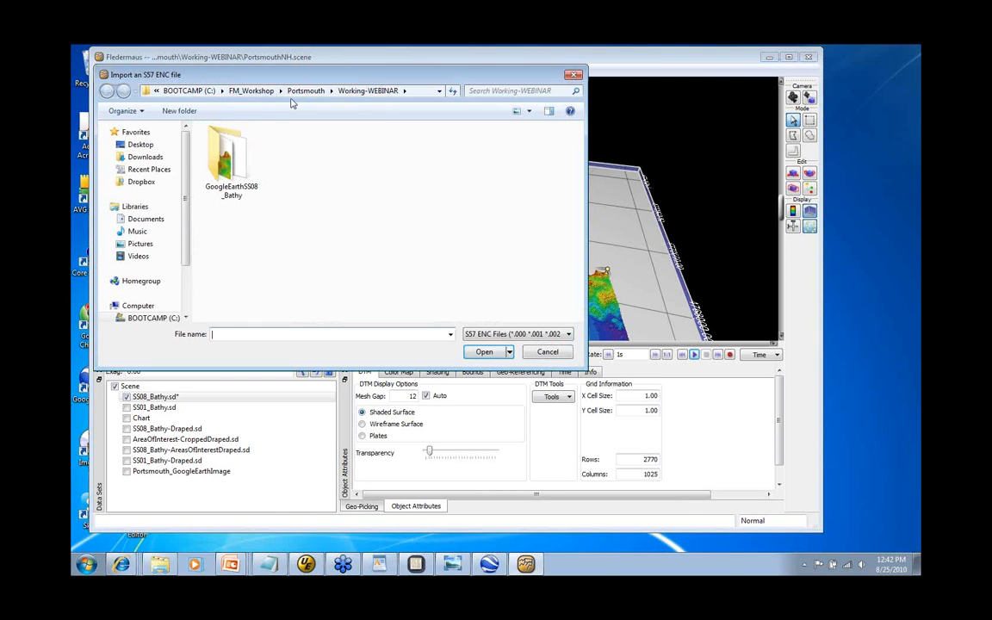
click(251, 91)
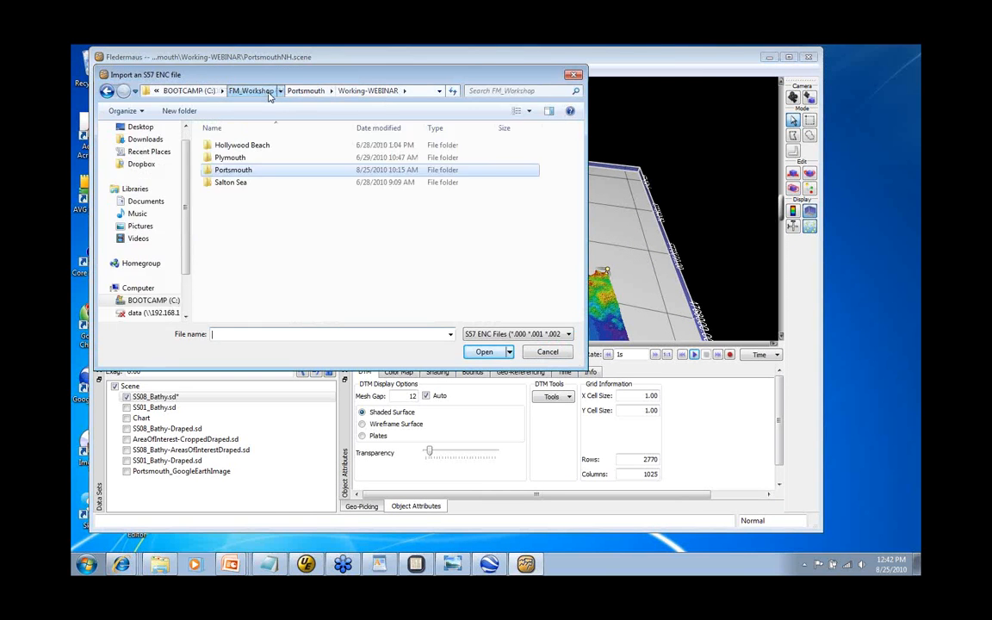
double_click(231, 170)
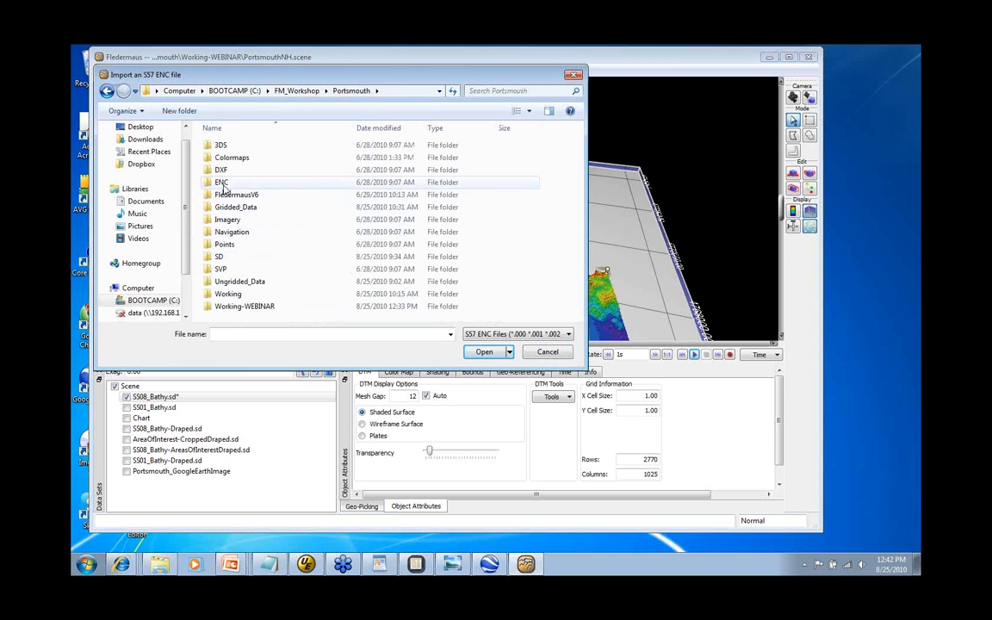
double_click(222, 183)
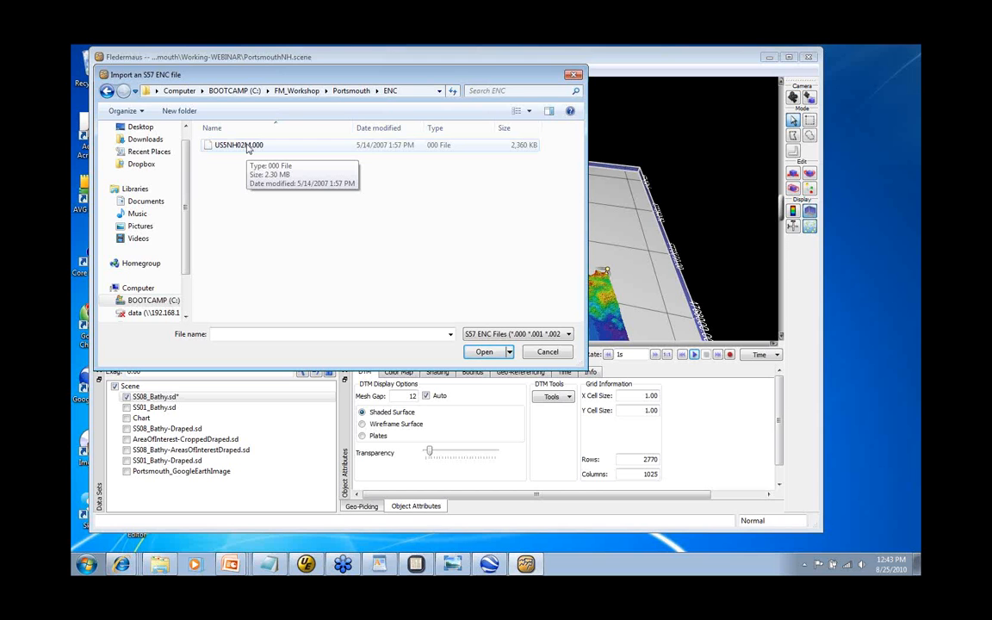
double_click(241, 145)
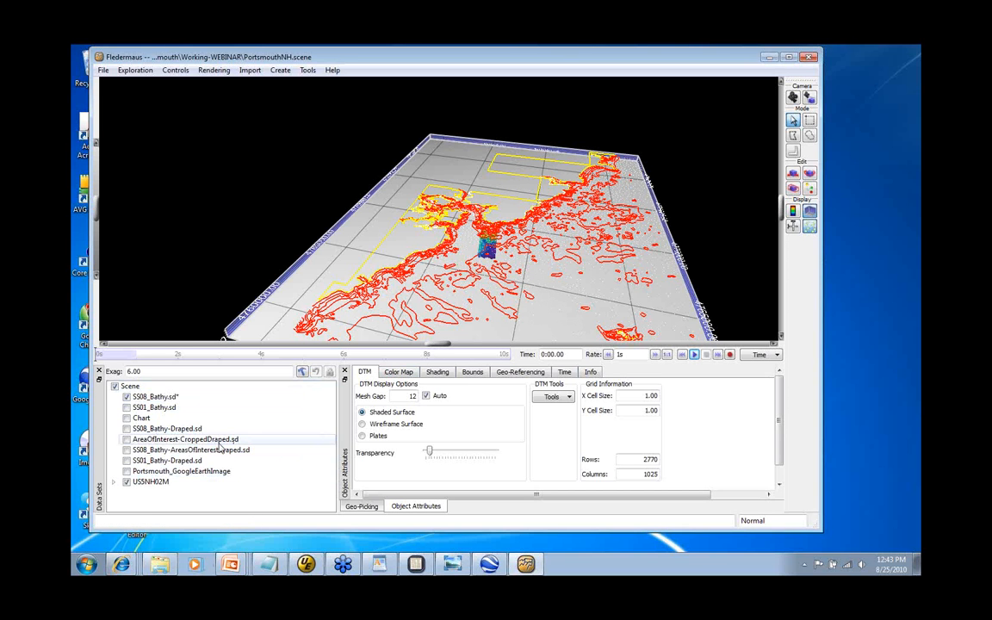
Step: Expand the US5NH02M chart object, look through its point and line layers, and select BOYISDpoint
click(146, 484)
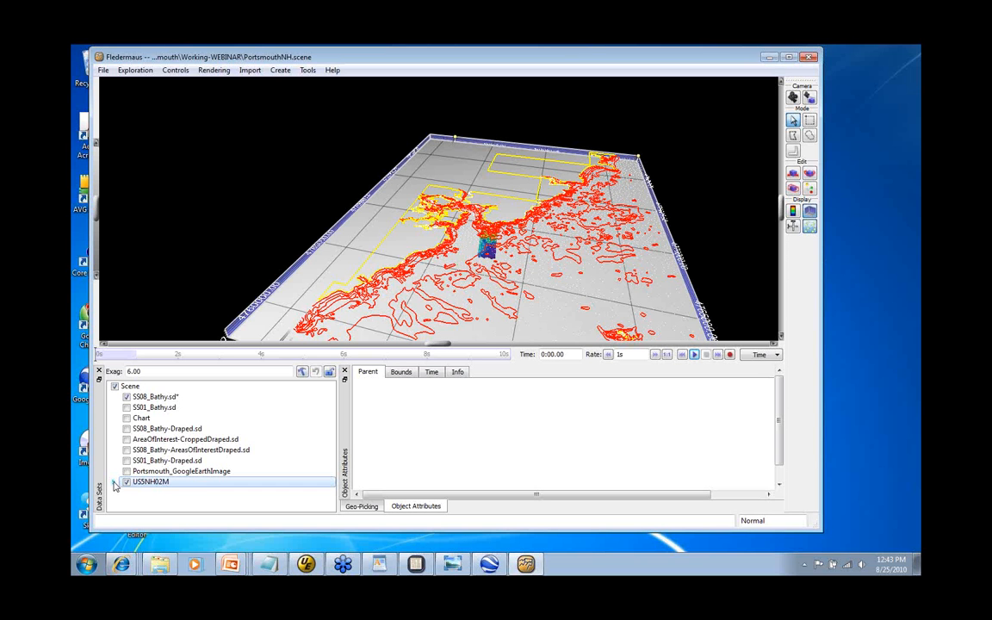
click(116, 484)
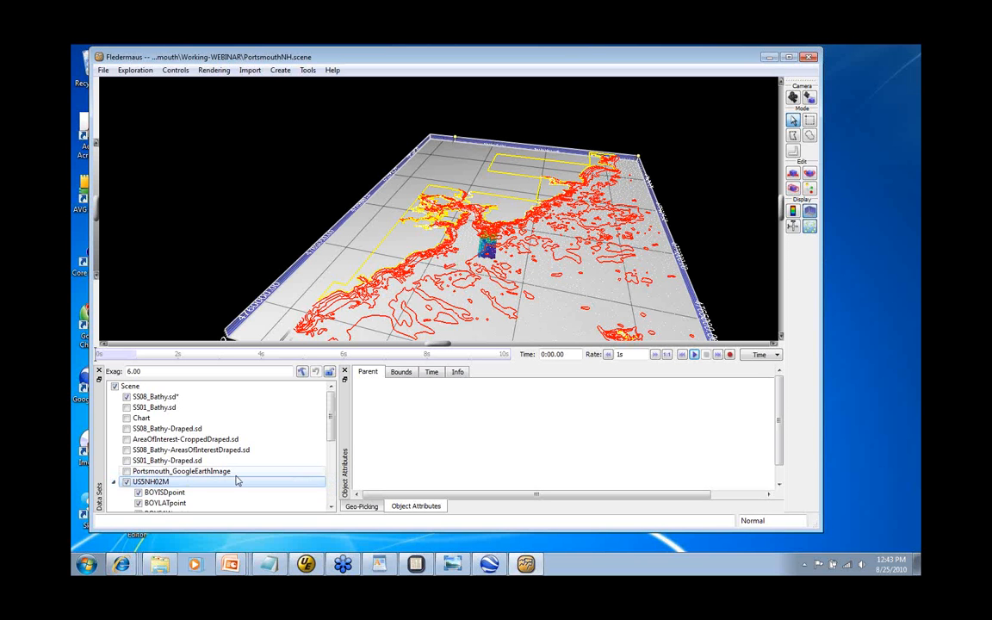
scroll(241, 474, down, 5)
scroll(237, 469, up, 5)
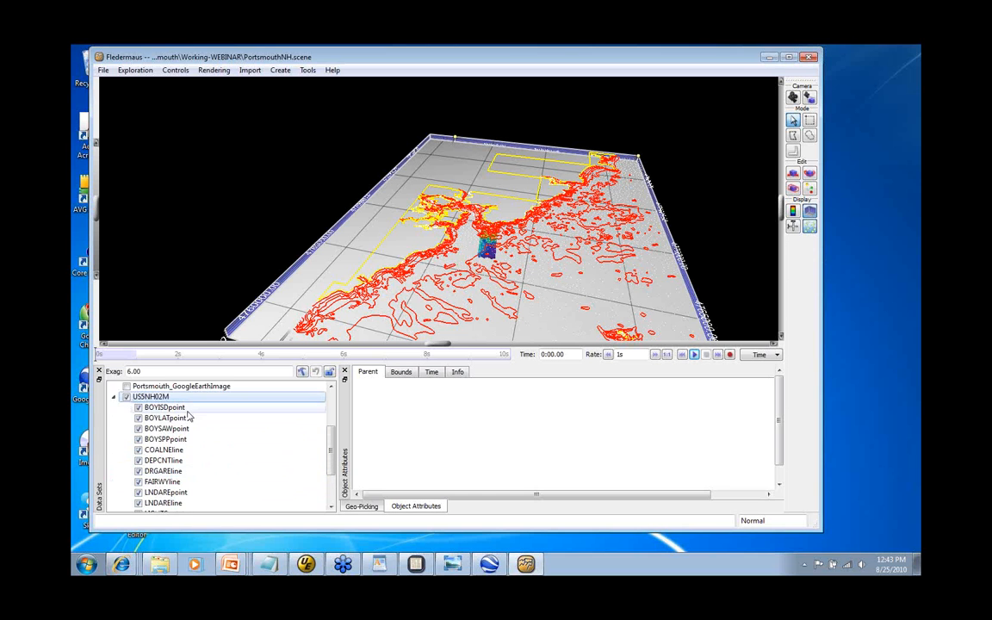
scroll(200, 455, down, 5)
scroll(202, 474, up, 3)
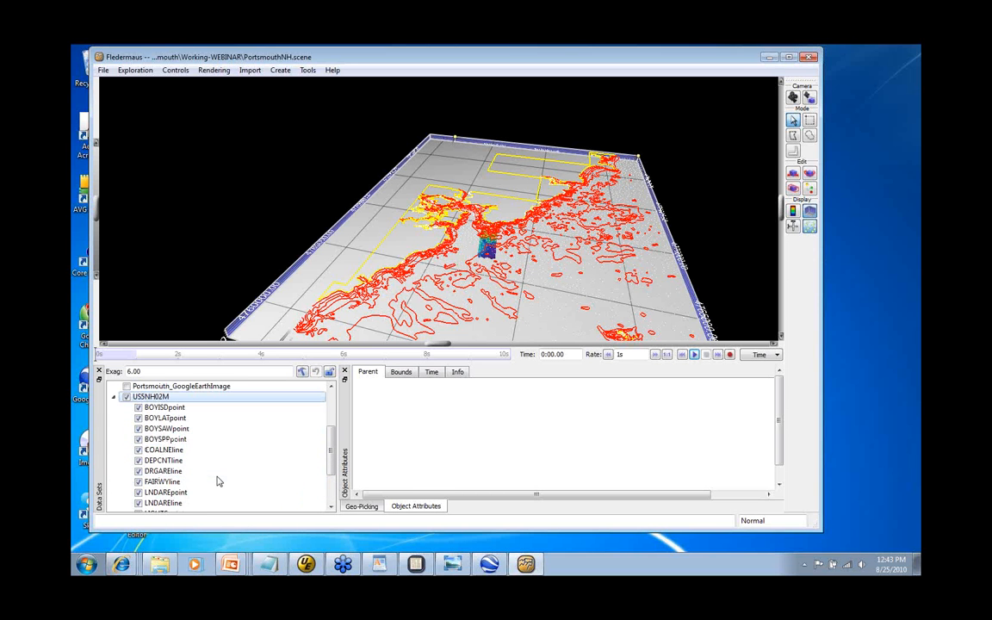
click(172, 408)
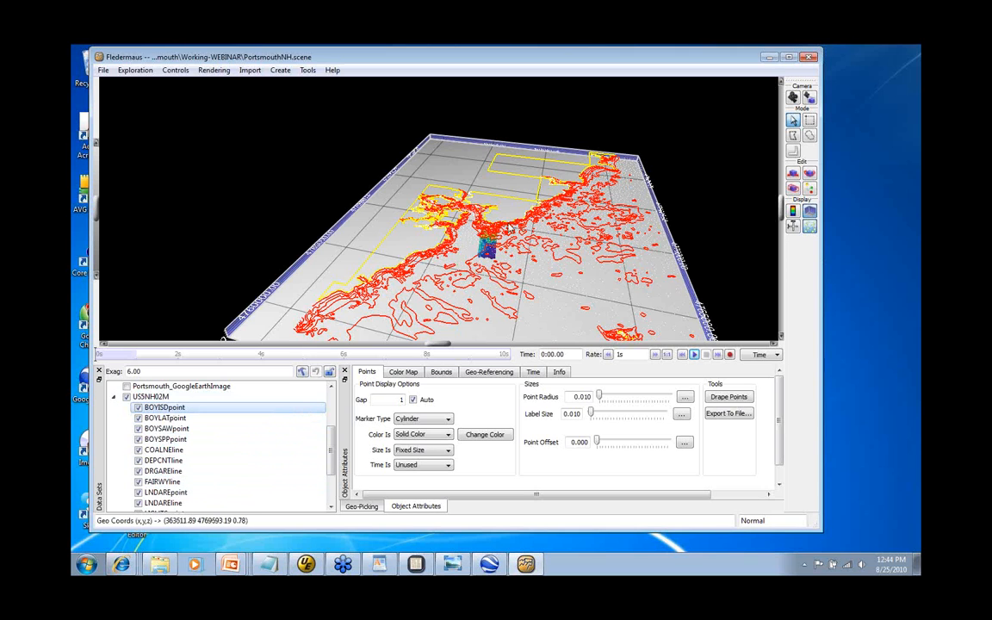
Step: Examine the ENC depth soundings and contour lines close up over the SS08_Bathy.sd surface
drag(486, 274, 431, 235)
scroll(426, 237, up, 8)
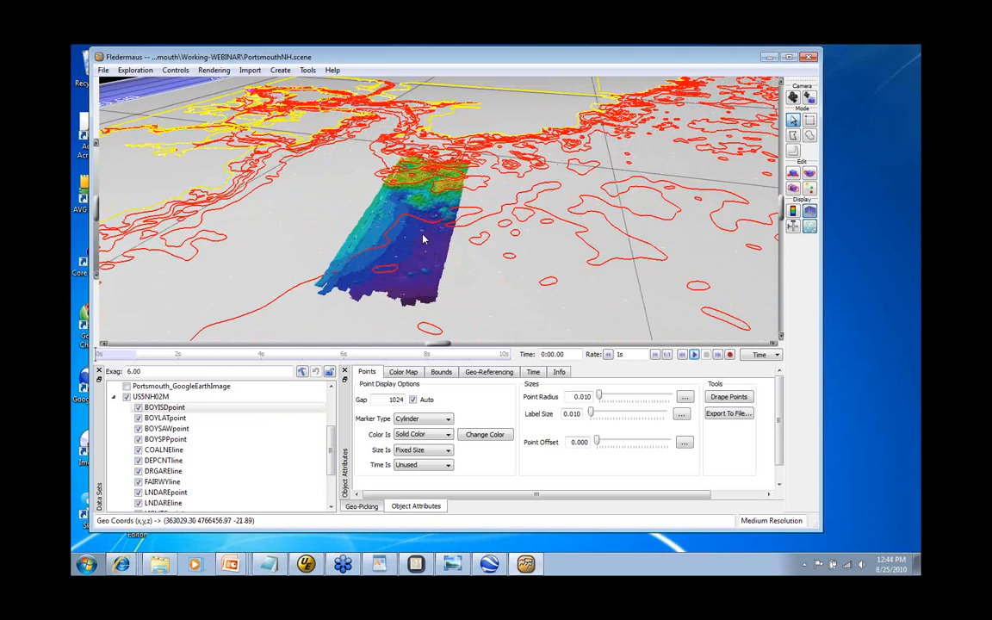
scroll(399, 244, up, 6)
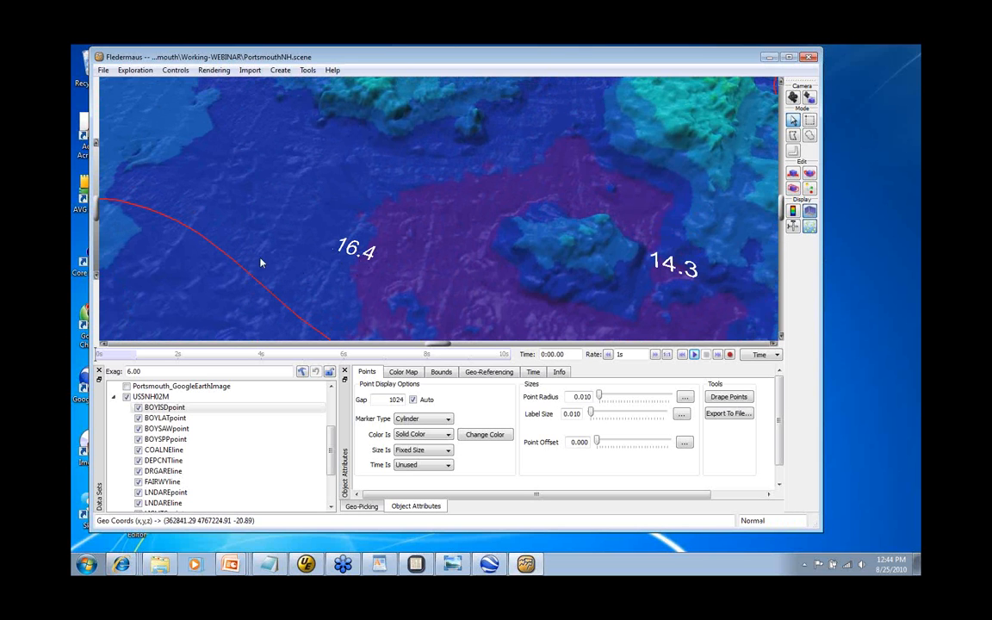
scroll(270, 277, down, 3)
scroll(270, 276, down, 3)
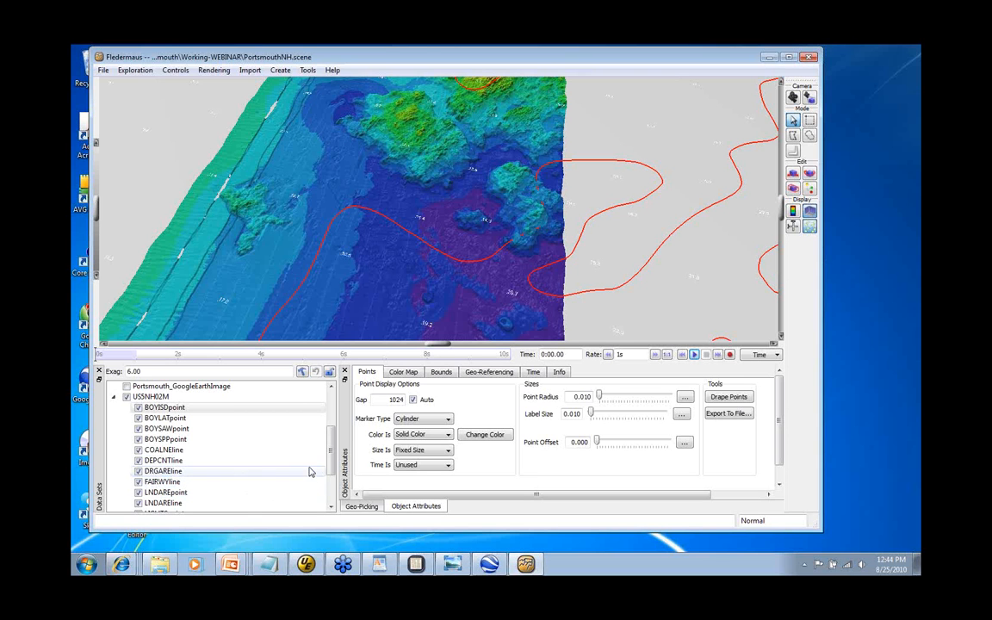
click(307, 71)
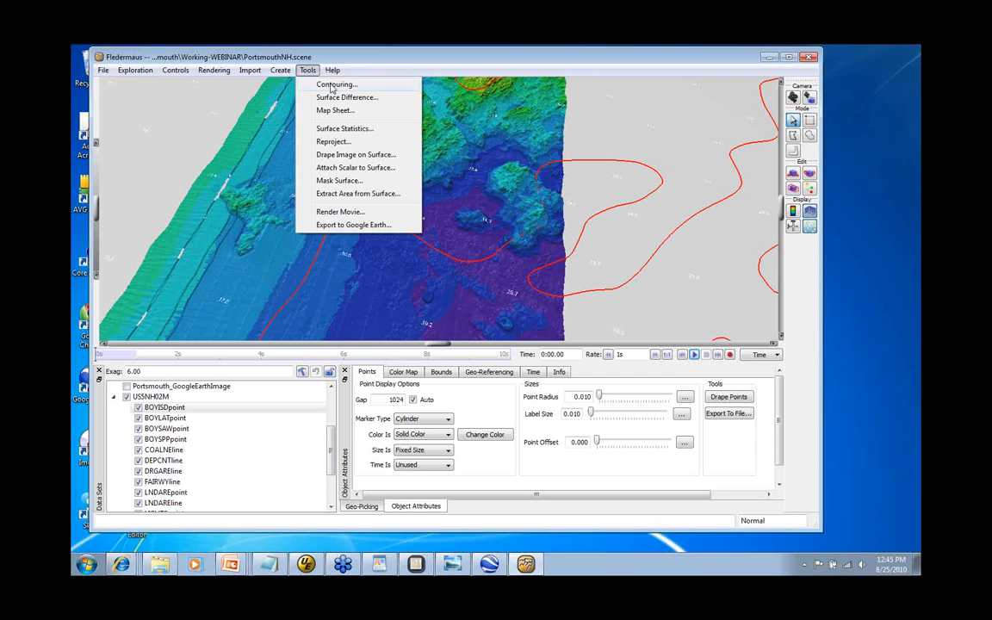
click(399, 65)
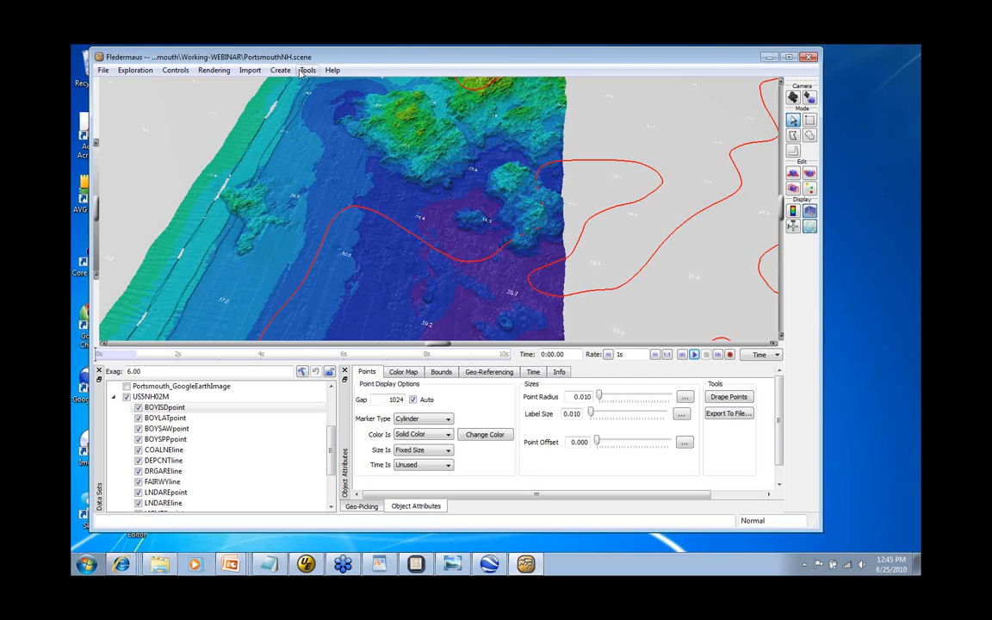
click(250, 72)
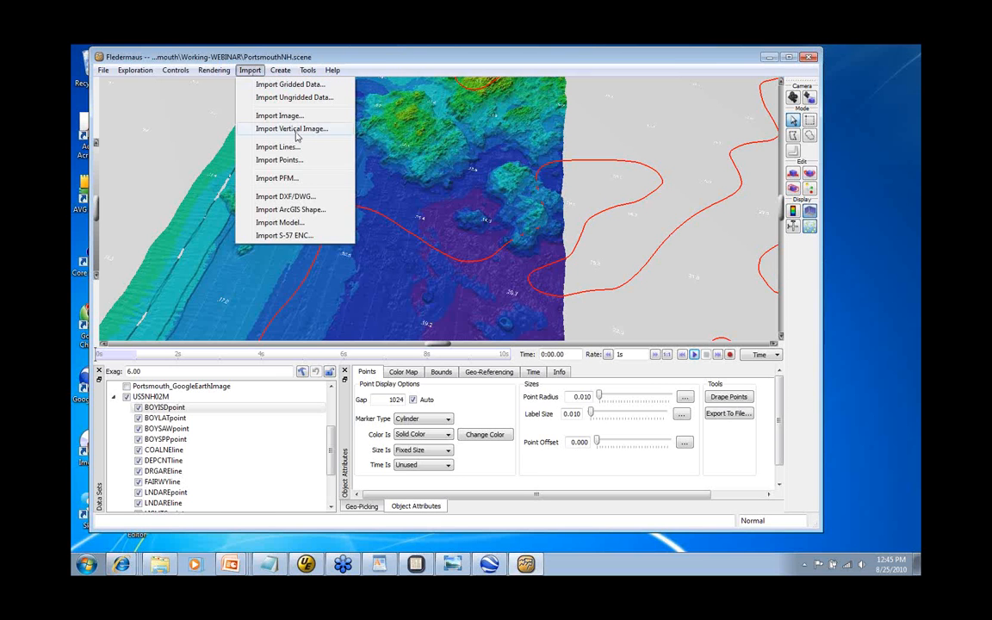